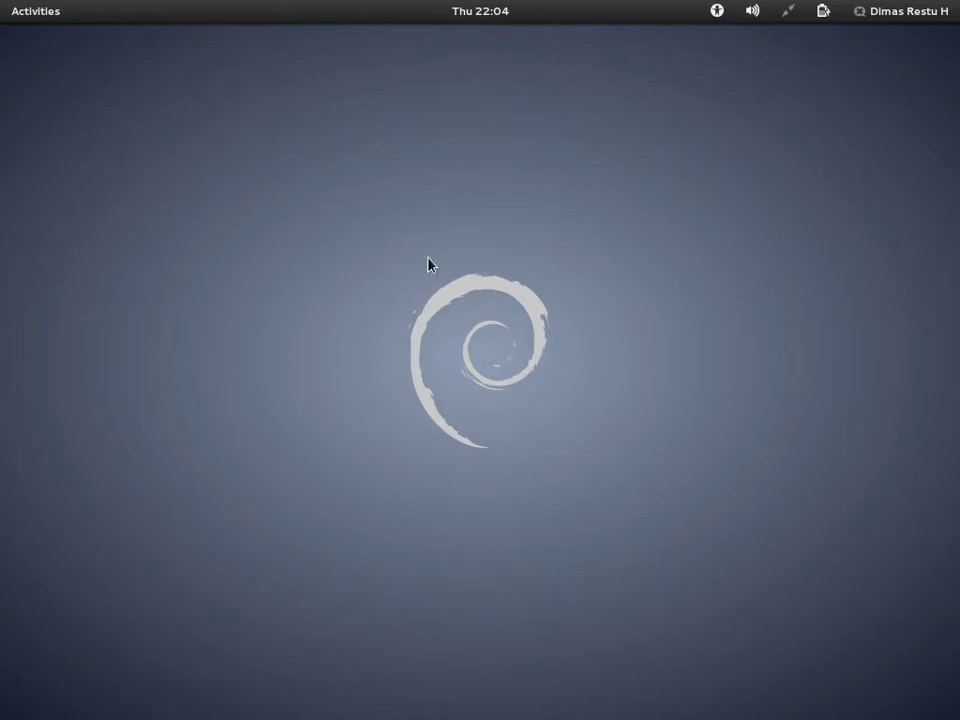
- Open the file manager and mount Data Drive 1 HD, authenticating with the administrator password
{"action": "mouse_move", "coordinate": [2, 2]}
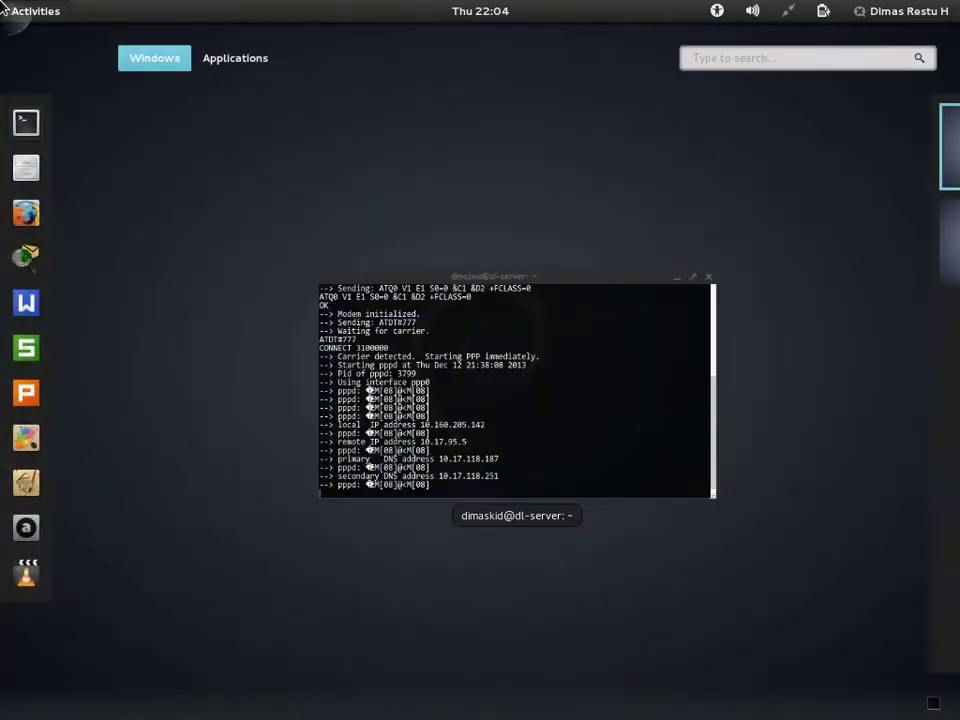
{"action": "left_click", "coordinate": [36, 162]}
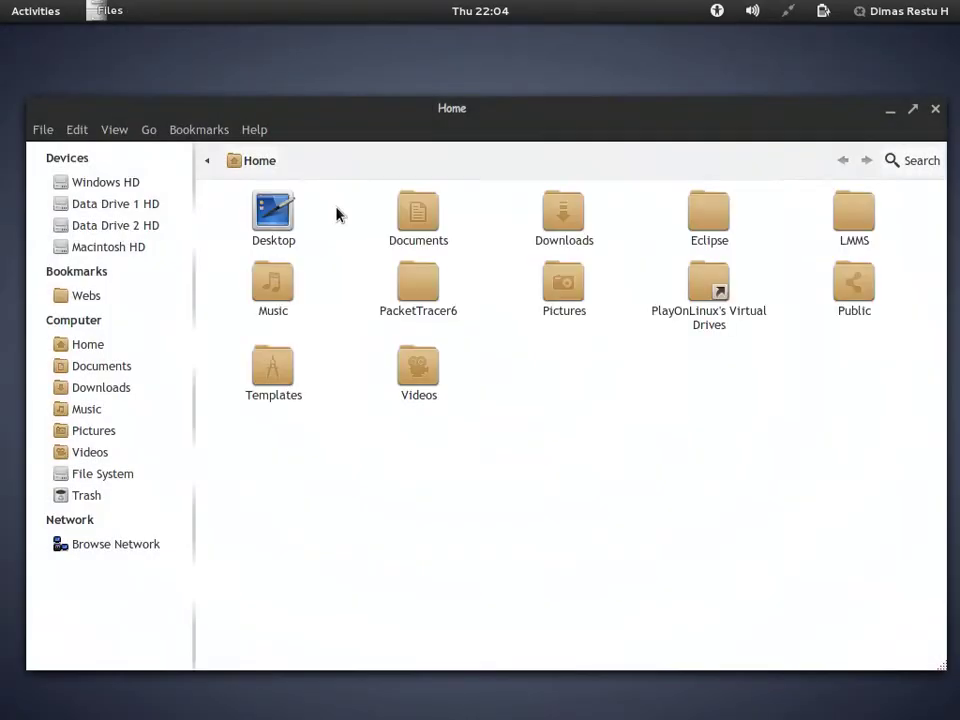
{"action": "left_click", "coordinate": [158, 202]}
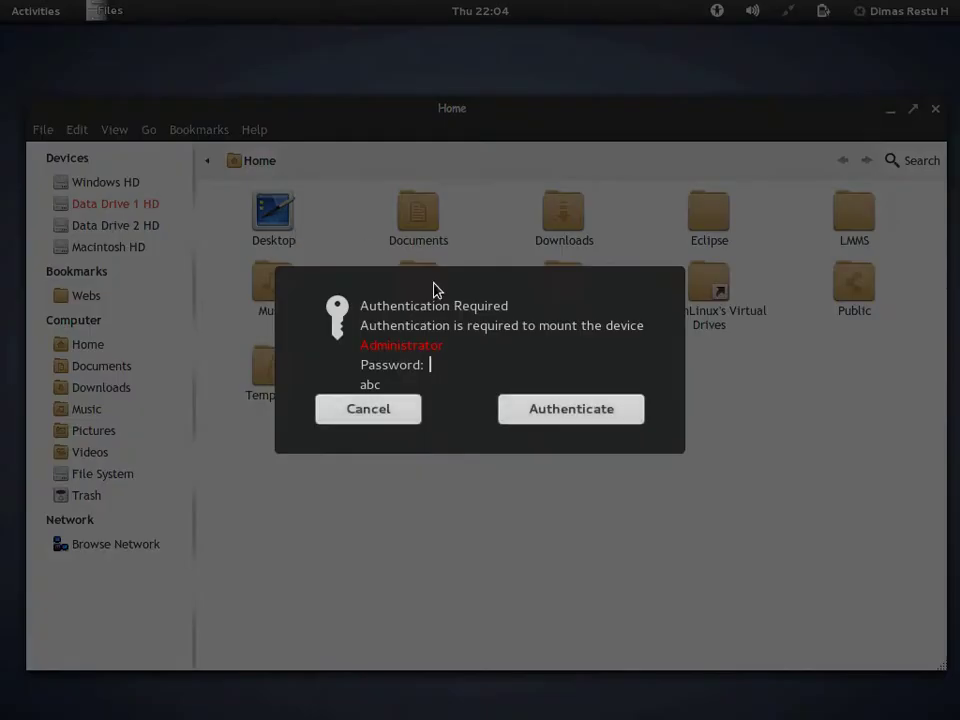
{"action": "type", "text": "••••••••••"}
{"action": "key", "text": "Return"}
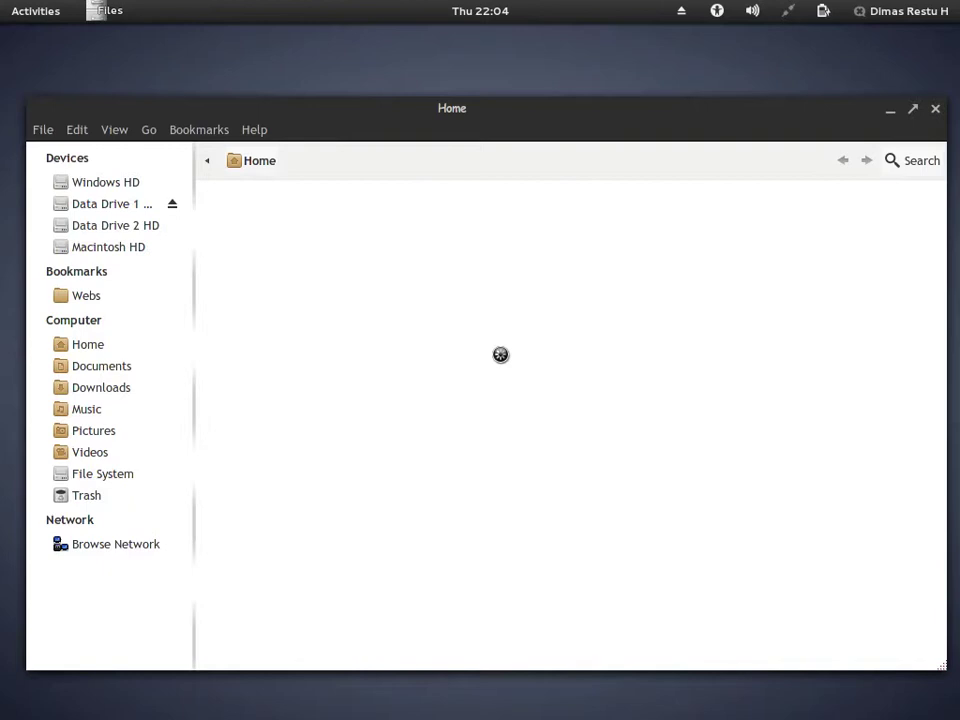
- Open "Skema Jaringan Komputer Kantor Film (CAB 3 - ACL).pkt" from My Documents/TUBES/JARKOM in Cisco Packet Tracer and maximize its window
{"action": "double_click", "coordinate": [430, 218]}
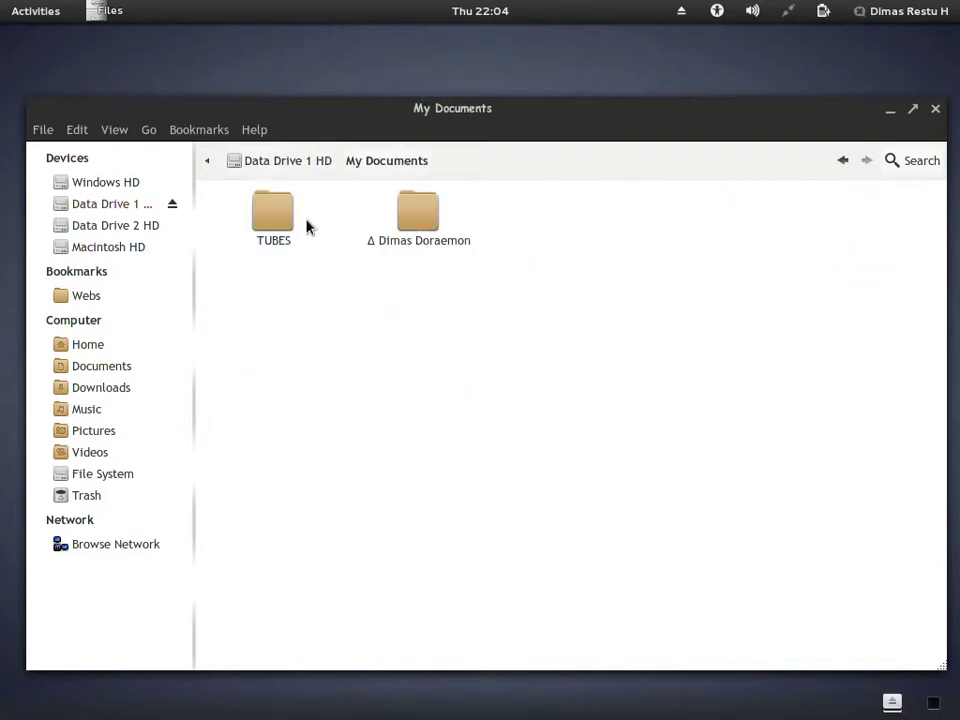
{"action": "double_click", "coordinate": [283, 214]}
{"action": "double_click", "coordinate": [297, 238]}
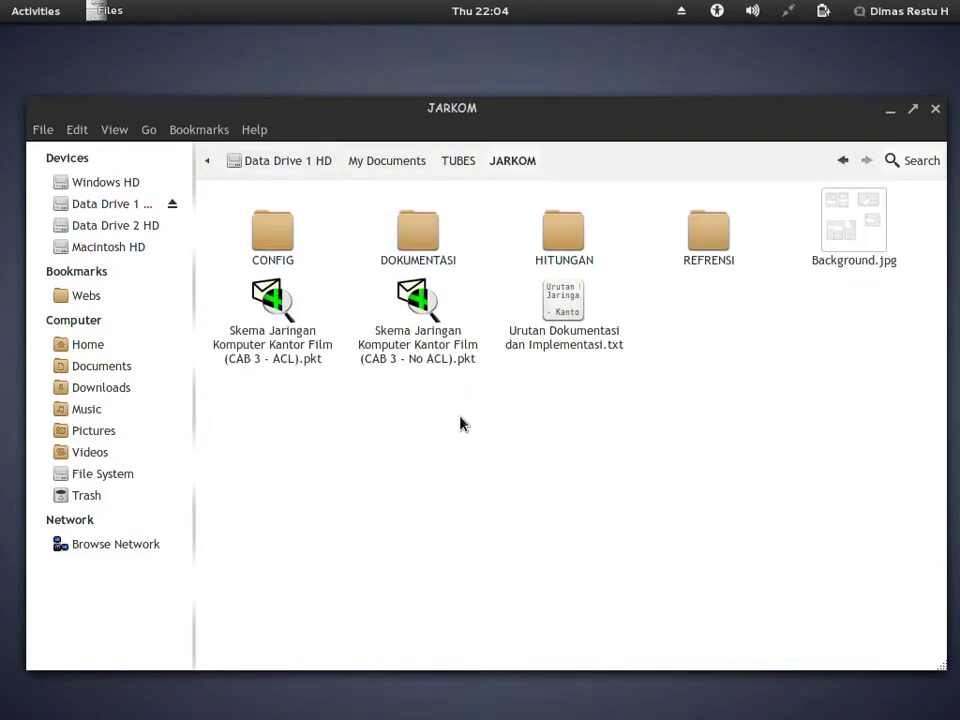
{"action": "left_click", "coordinate": [265, 352]}
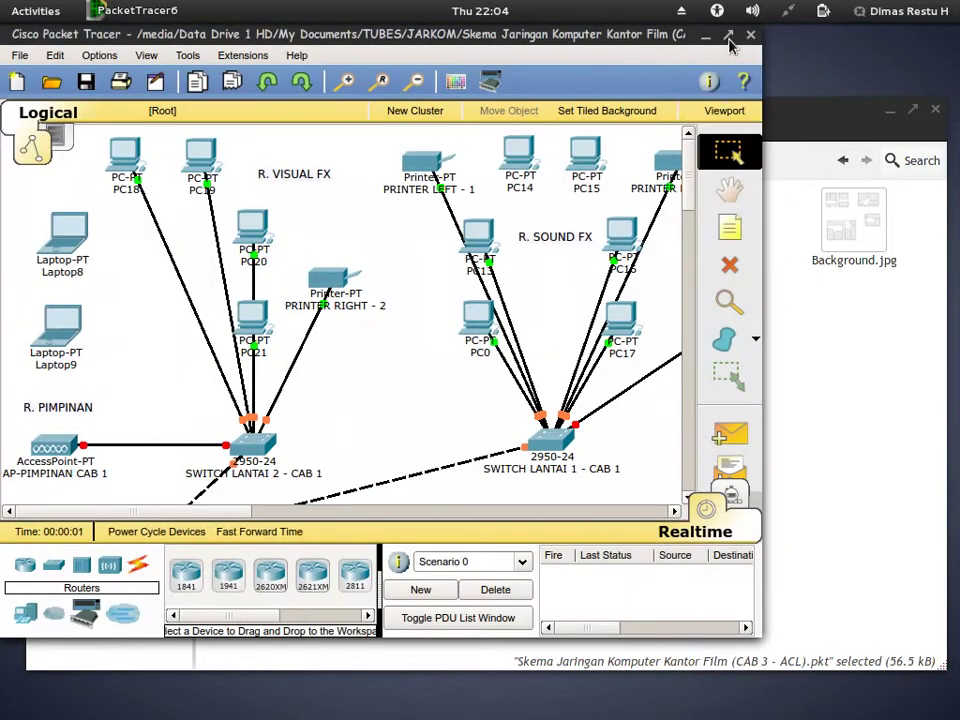
{"action": "left_click", "coordinate": [728, 37]}
- Examine the Kantor CAB 2 network: its rooms, PCs, laptops, access points, switches, router and the VLAN and subnet notes
{"action": "left_click_drag", "start_coordinate": [408, 593], "coordinate": [775, 586]}
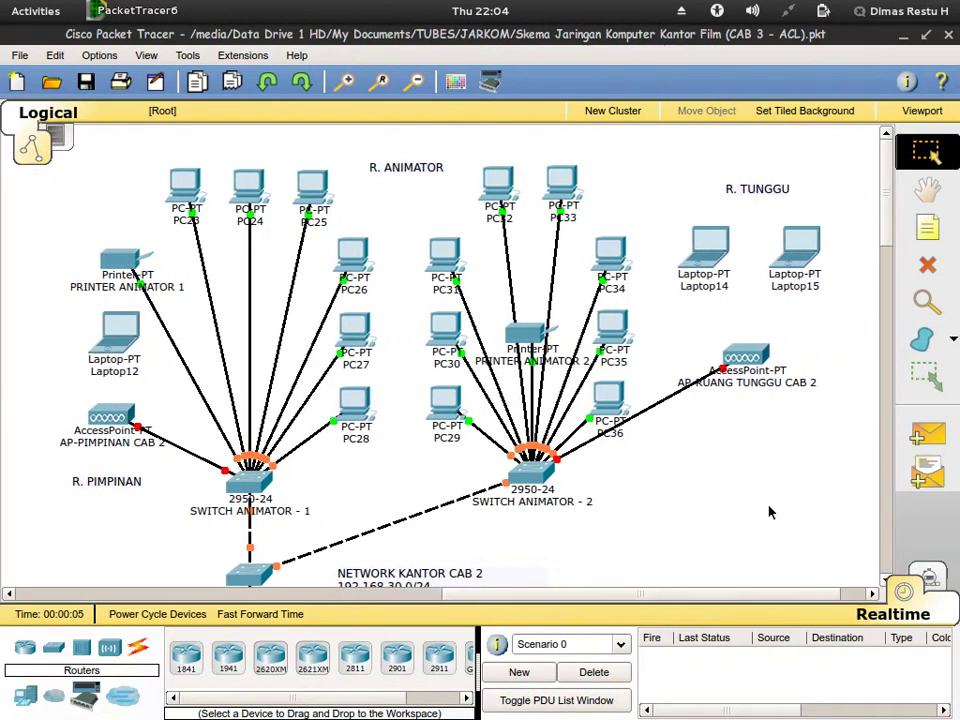
{"action": "scroll", "coordinate": [776, 429], "scroll_direction": "down", "scroll_amount": 5}
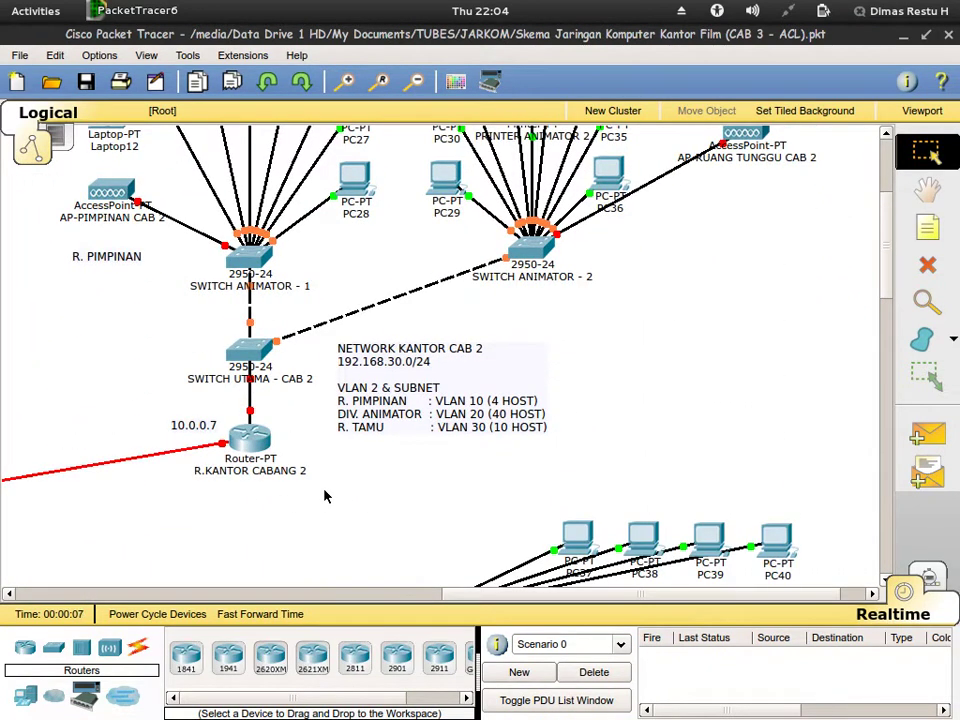
{"action": "scroll", "coordinate": [681, 426], "scroll_direction": "down", "scroll_amount": 9}
{"action": "scroll", "coordinate": [636, 398], "scroll_direction": "up", "scroll_amount": 7}
{"action": "scroll", "coordinate": [636, 398], "scroll_direction": "up", "scroll_amount": 5}
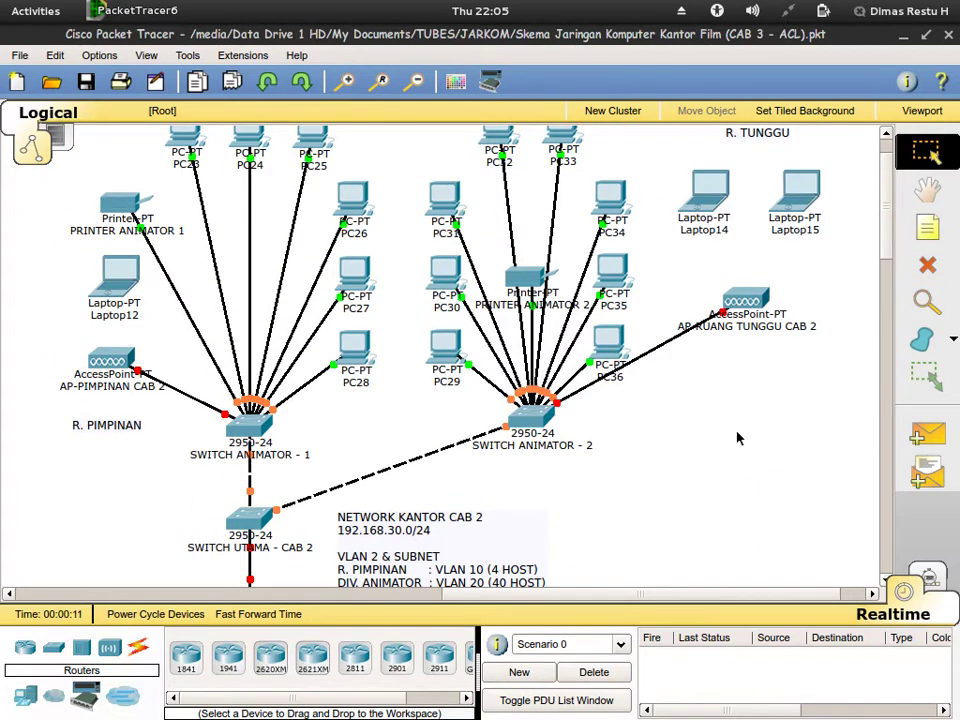
{"action": "scroll", "coordinate": [740, 437], "scroll_direction": "up", "scroll_amount": 1}
{"action": "scroll", "coordinate": [734, 437], "scroll_direction": "down", "scroll_amount": 1}
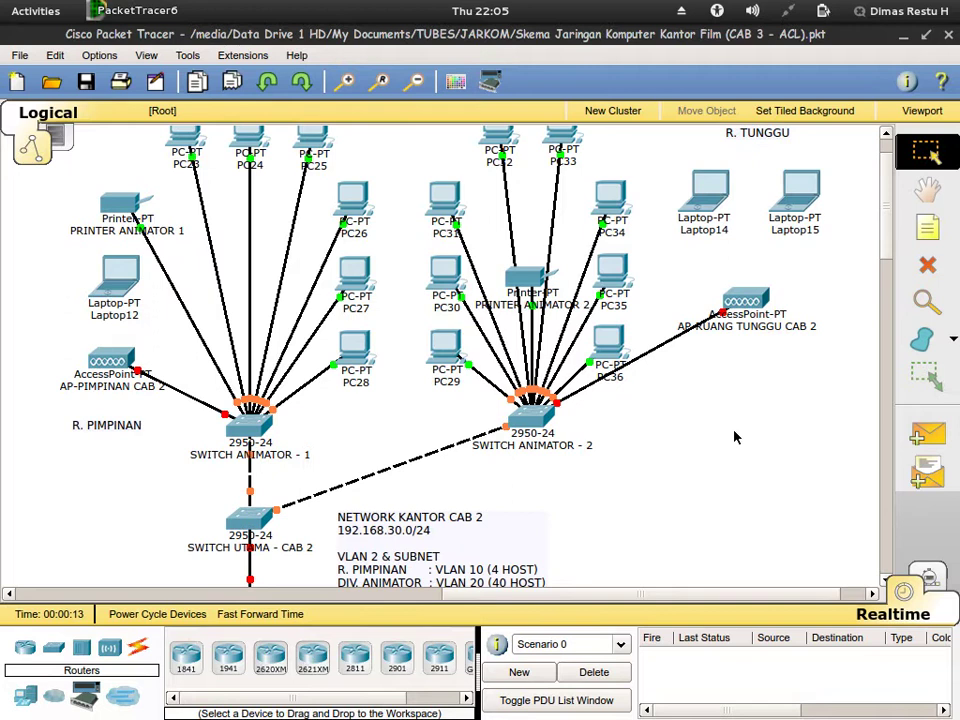
{"action": "scroll", "coordinate": [734, 437], "scroll_direction": "down", "scroll_amount": 2}
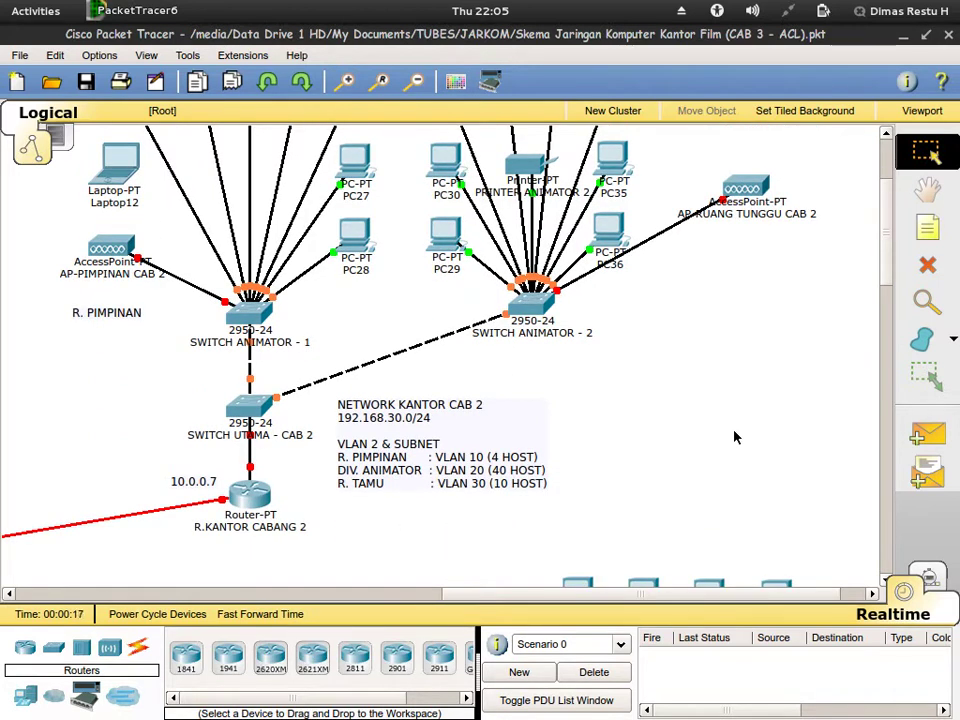
{"action": "scroll", "coordinate": [734, 437], "scroll_direction": "up", "scroll_amount": 3}
{"action": "scroll", "coordinate": [435, 272], "scroll_direction": "down", "scroll_amount": 3}
{"action": "scroll", "coordinate": [770, 288], "scroll_direction": "up", "scroll_amount": 1}
{"action": "scroll", "coordinate": [770, 288], "scroll_direction": "up", "scroll_amount": 1}
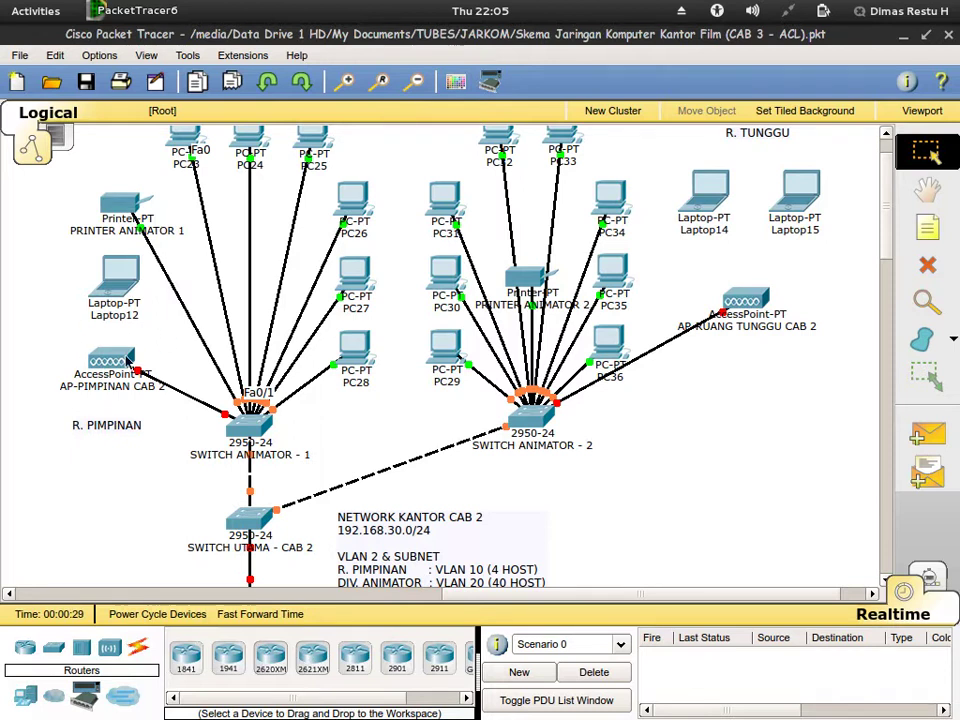
{"action": "scroll", "coordinate": [175, 312], "scroll_direction": "down", "scroll_amount": 1}
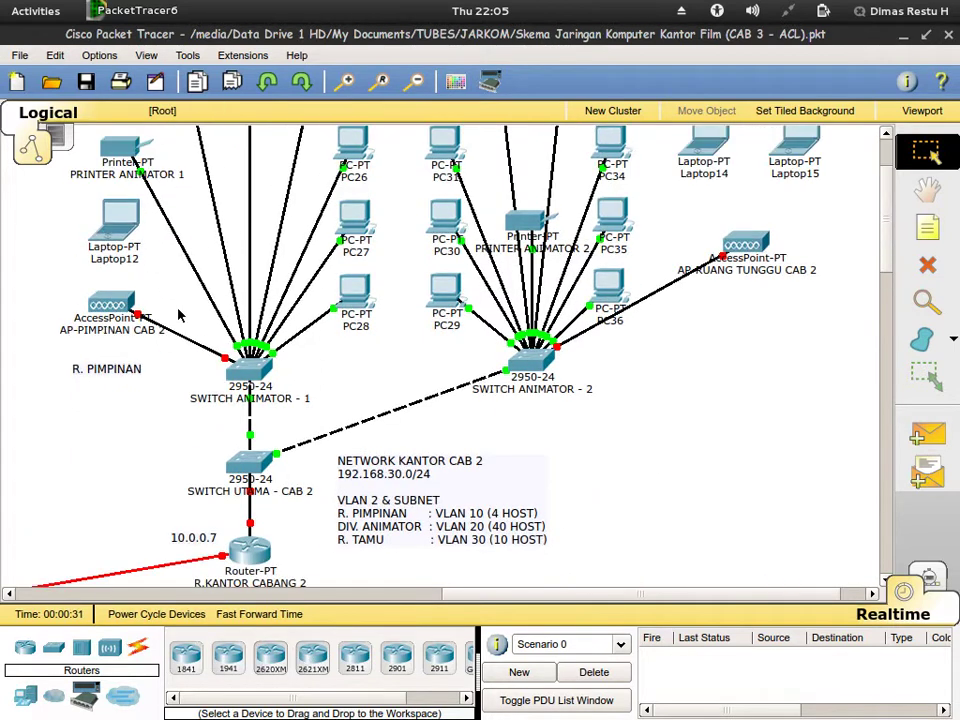
{"action": "scroll", "coordinate": [320, 390], "scroll_direction": "up", "scroll_amount": 1}
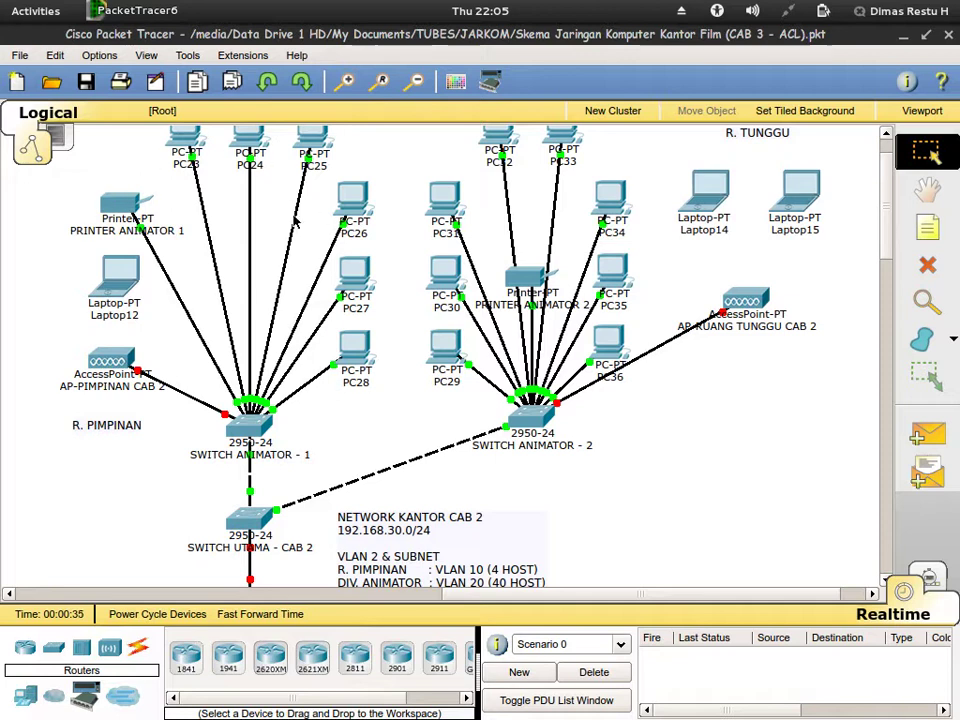
{"action": "scroll", "coordinate": [300, 210], "scroll_direction": "up", "scroll_amount": 1}
{"action": "scroll", "coordinate": [602, 335], "scroll_direction": "down", "scroll_amount": 3}
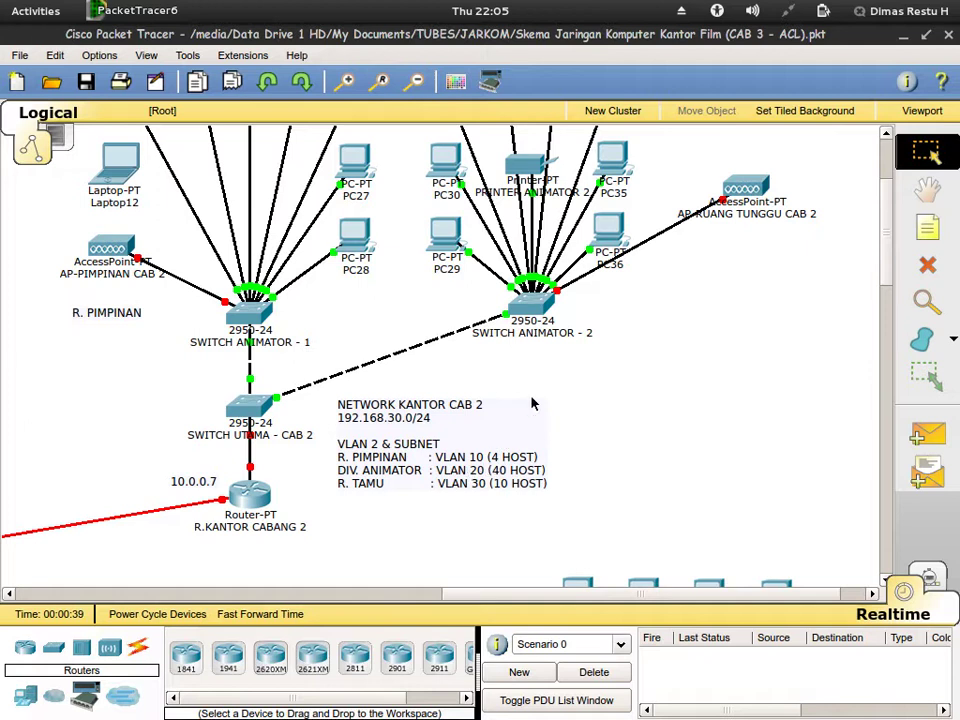
{"action": "scroll", "coordinate": [540, 390], "scroll_direction": "up", "scroll_amount": 2}
{"action": "scroll", "coordinate": [696, 216], "scroll_direction": "down", "scroll_amount": 1}
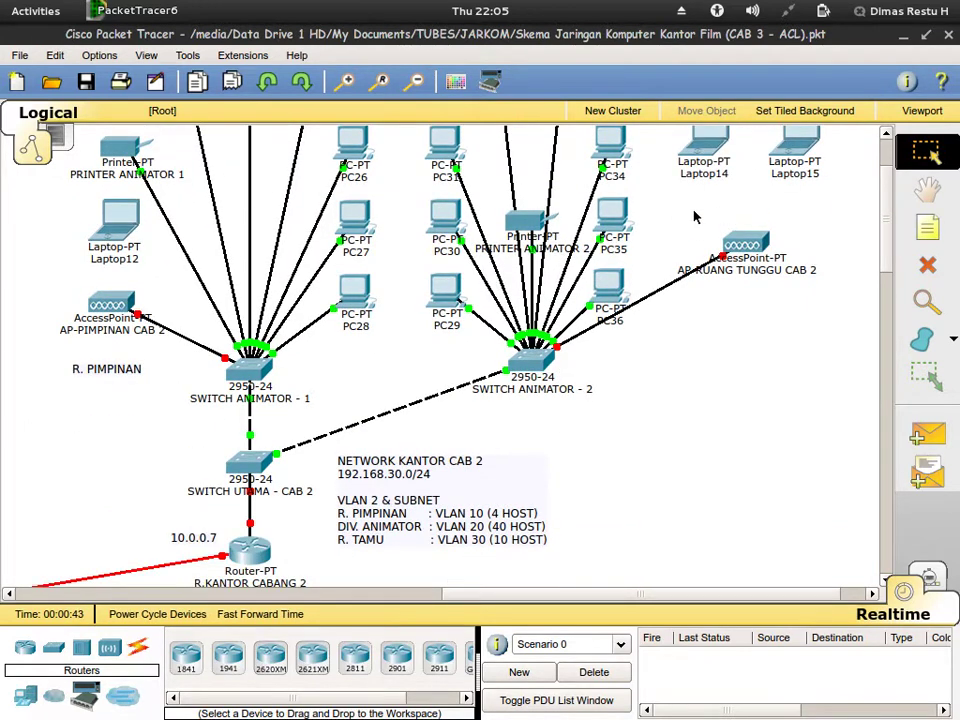
{"action": "scroll", "coordinate": [696, 216], "scroll_direction": "up", "scroll_amount": 1}
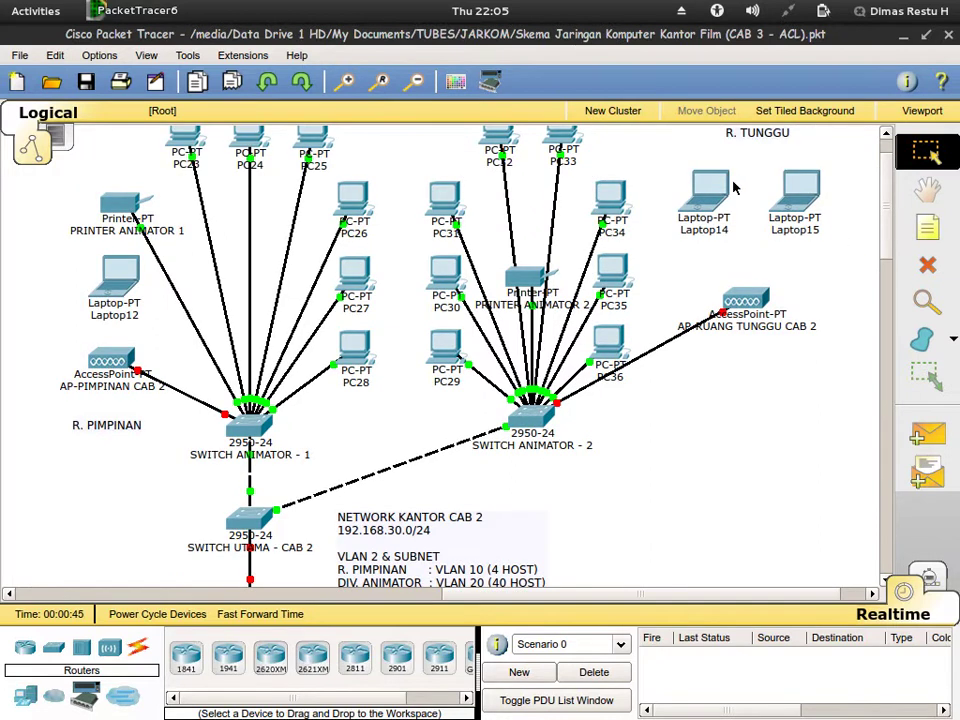
{"action": "scroll", "coordinate": [600, 145], "scroll_direction": "down", "scroll_amount": 1}
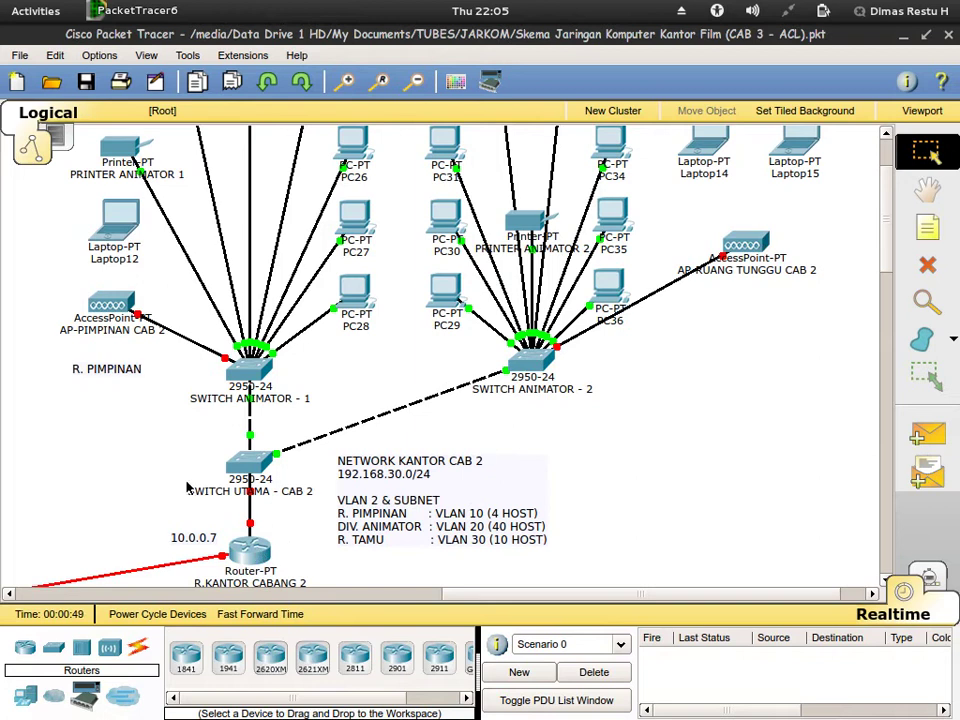
{"action": "scroll", "coordinate": [403, 262], "scroll_direction": "up", "scroll_amount": 1}
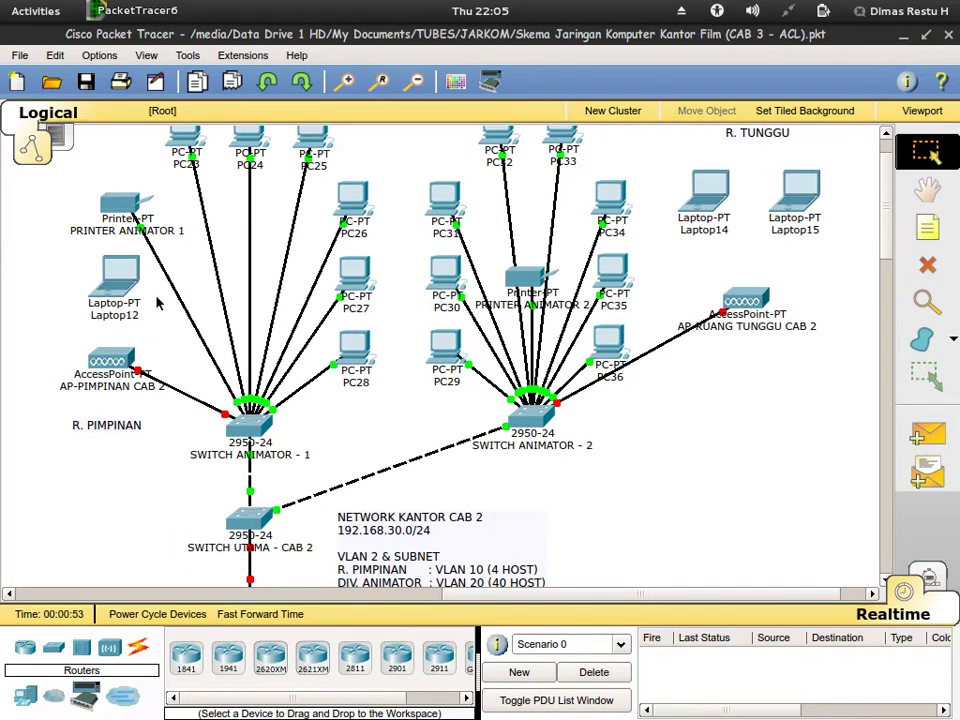
{"action": "scroll", "coordinate": [363, 287], "scroll_direction": "down", "scroll_amount": 1}
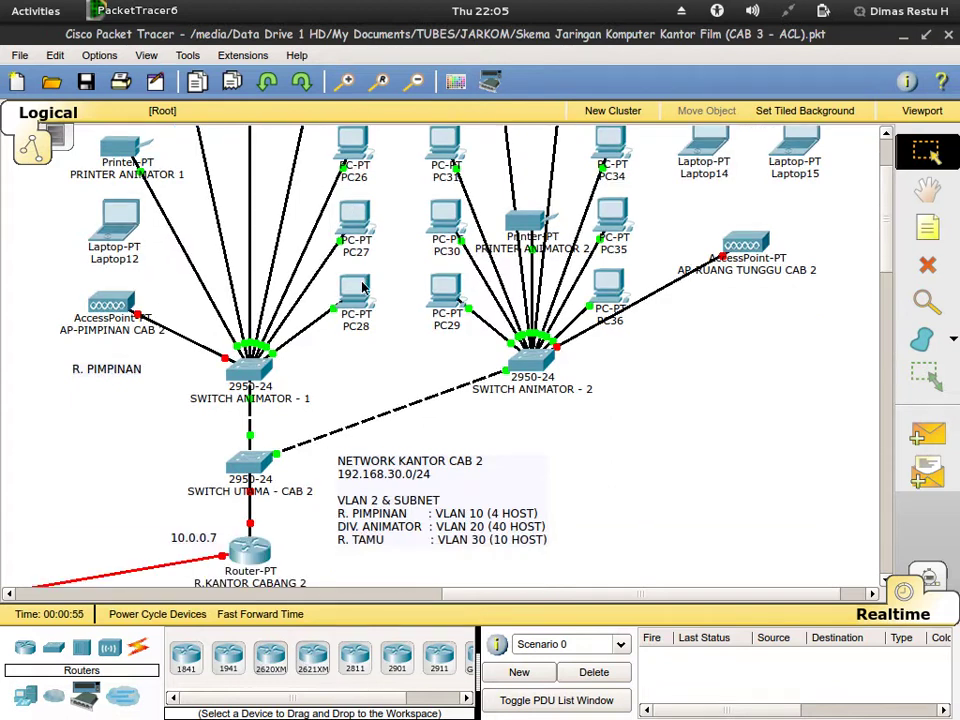
{"action": "scroll", "coordinate": [363, 287], "scroll_direction": "down", "scroll_amount": 1}
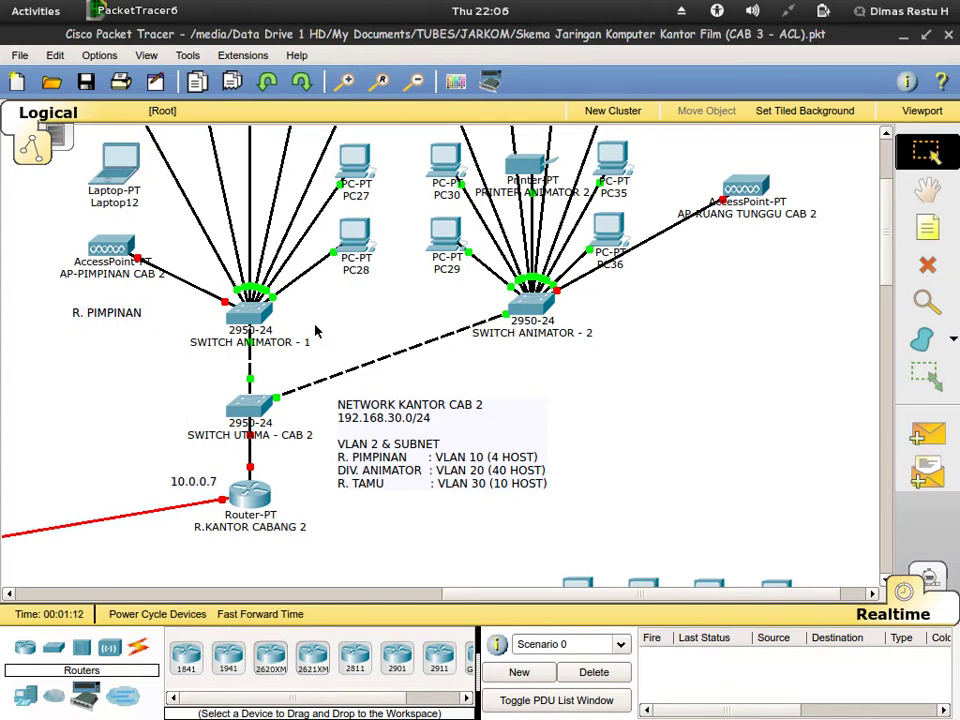
- Open the command line of SWITCH UTAMA - CAB 2 and enter global configuration mode with en and conf ter
{"action": "left_click", "coordinate": [243, 408]}
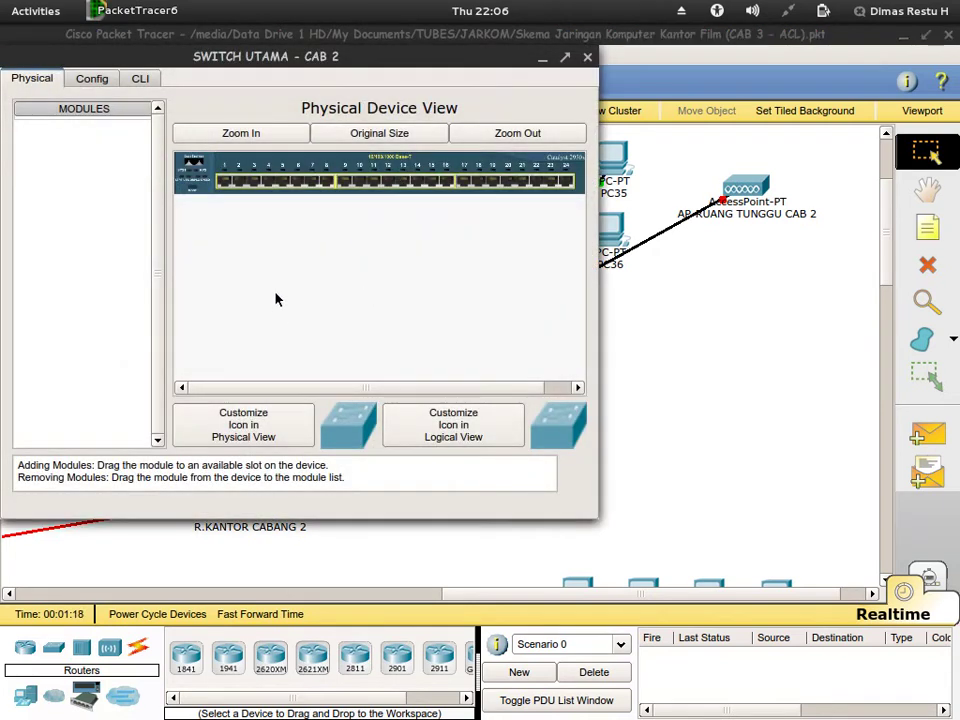
{"action": "left_click", "coordinate": [142, 81]}
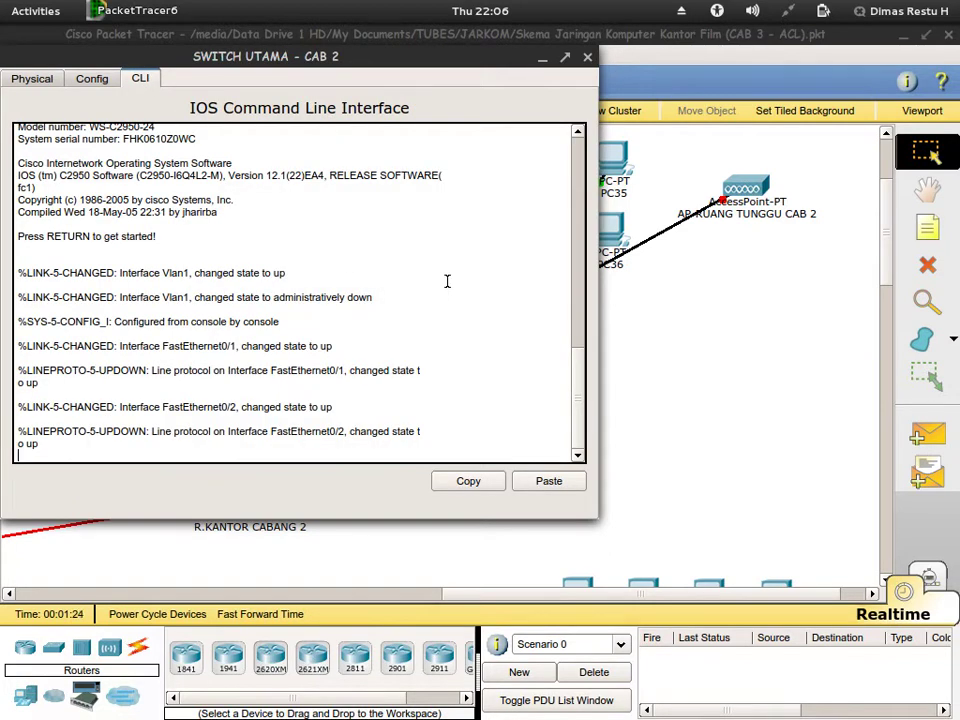
{"action": "key", "text": "Return"}
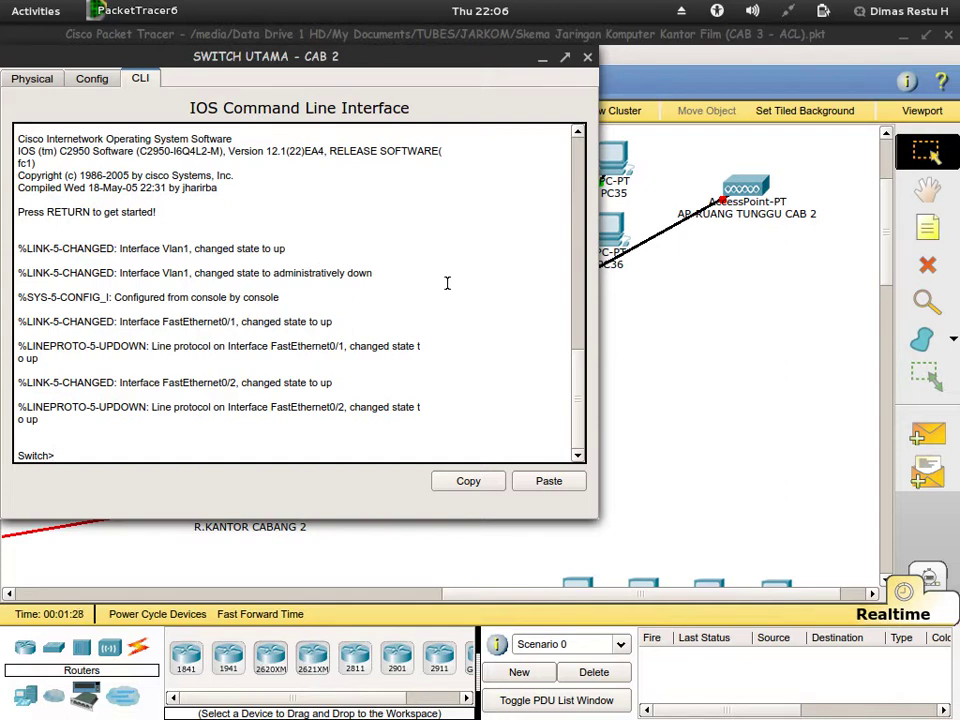
{"action": "type", "text": "en"}
{"action": "key", "text": "Return"}
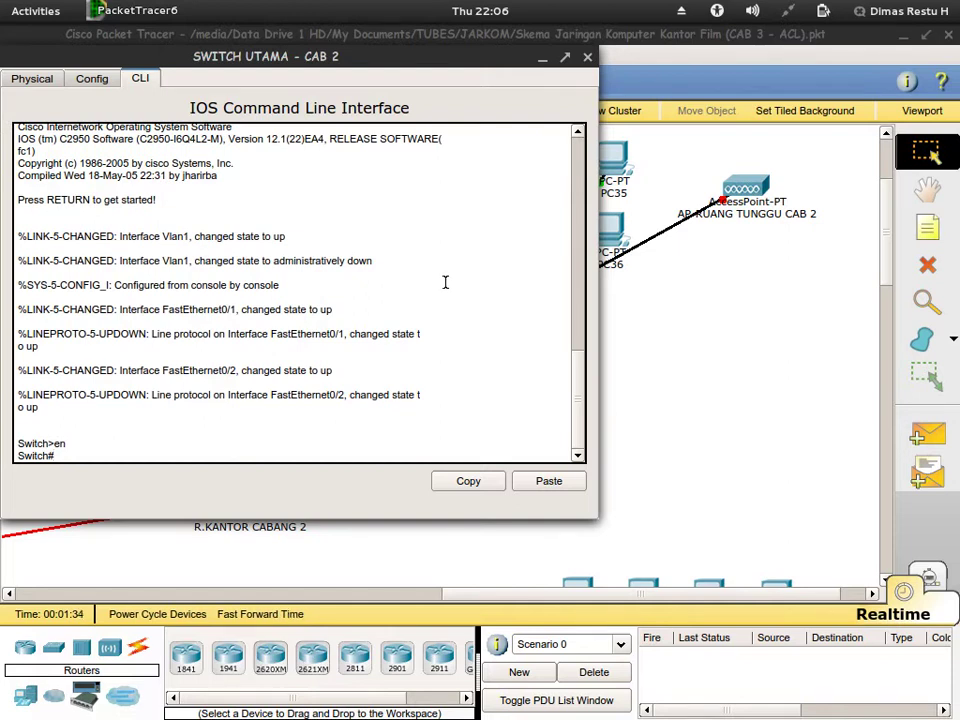
{"action": "type", "text": "conf ter"}
{"action": "key", "text": "Return"}
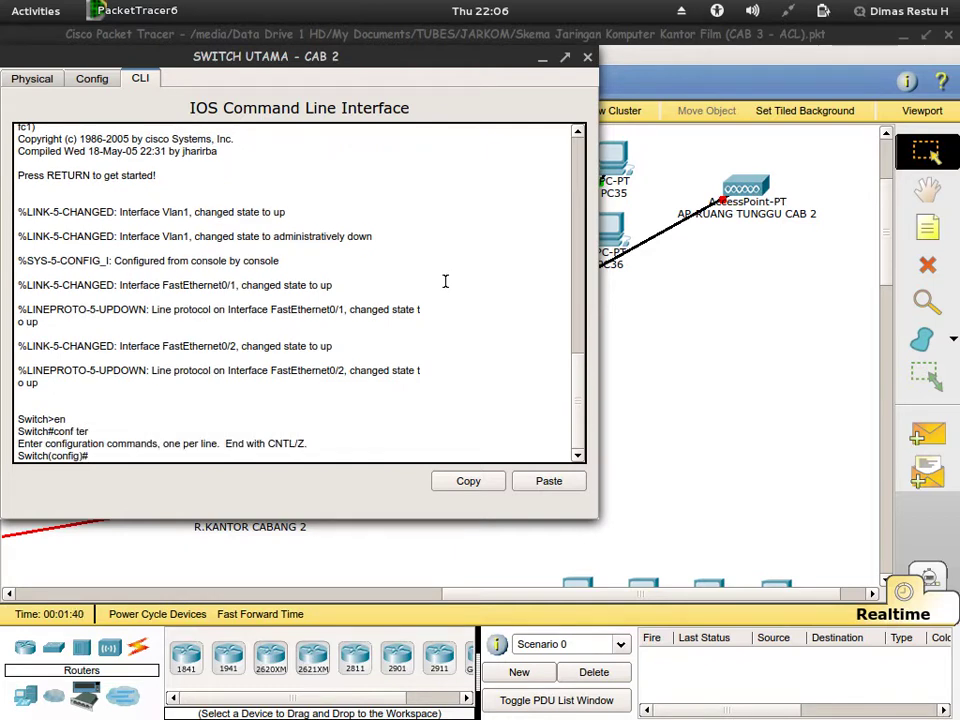
- Configure VTP on SWITCH UTAMA - CAB 2 with server mode, version 2 and the domain dreamworks.com
{"action": "type", "text": "vtp mode server"}
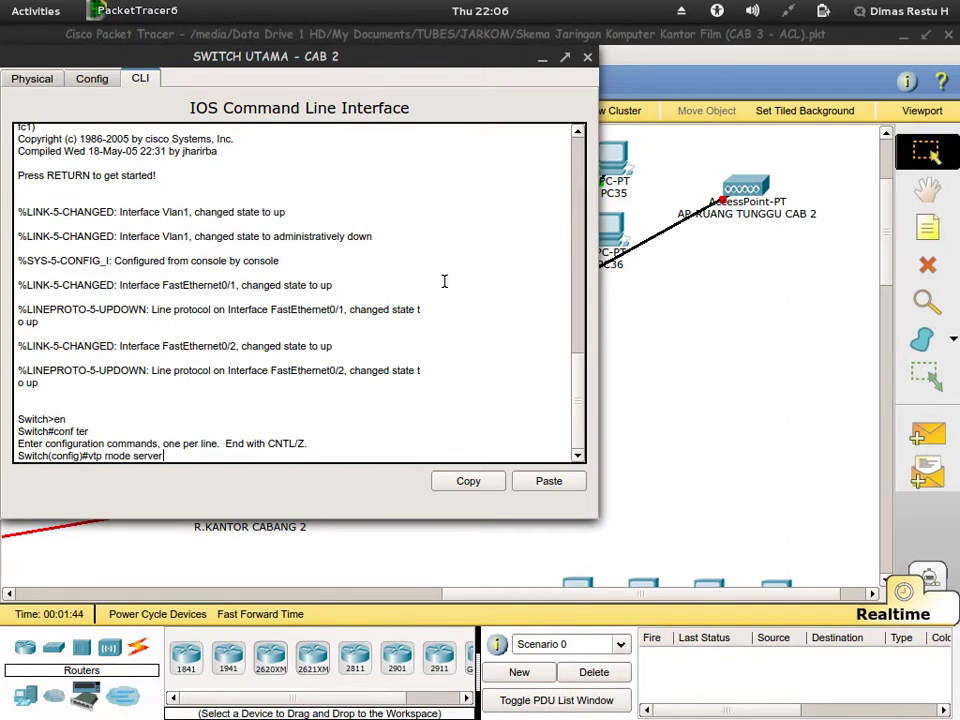
{"action": "key", "text": "Return"}
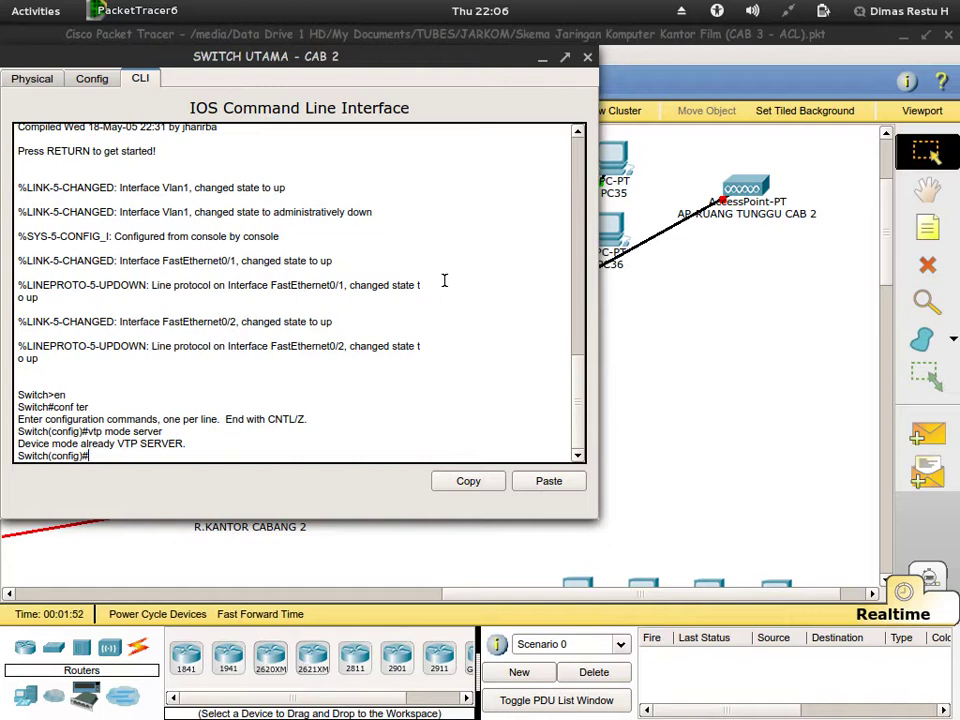
{"action": "type", "text": "version 2"}
{"action": "key", "text": "Return"}
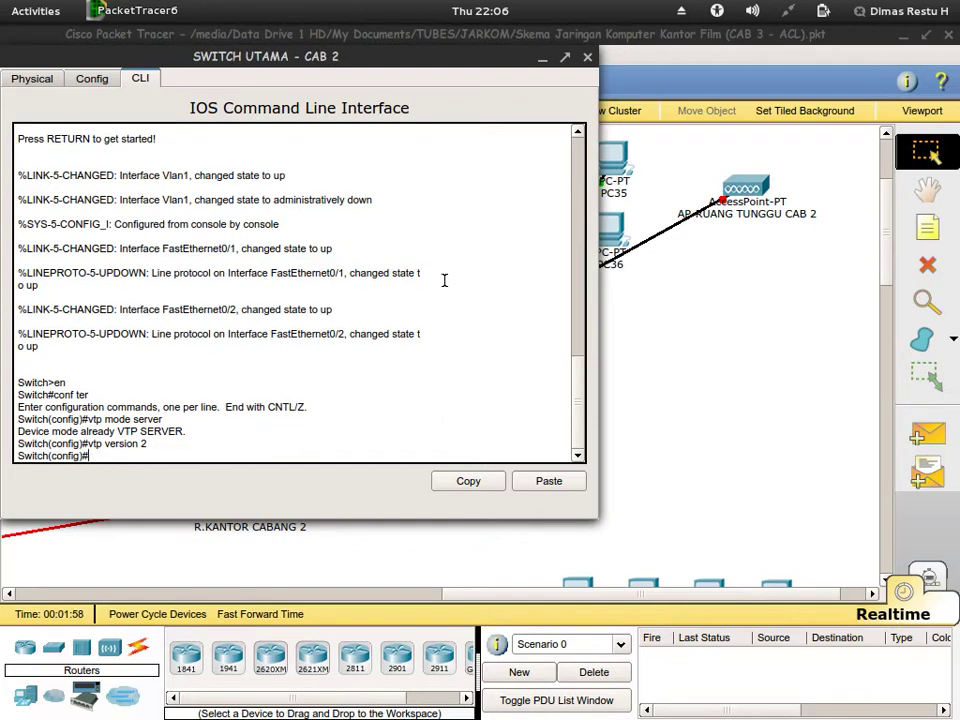
{"action": "type", "text": "vtp domain dreamworks.com"}
{"action": "key", "text": "Return"}
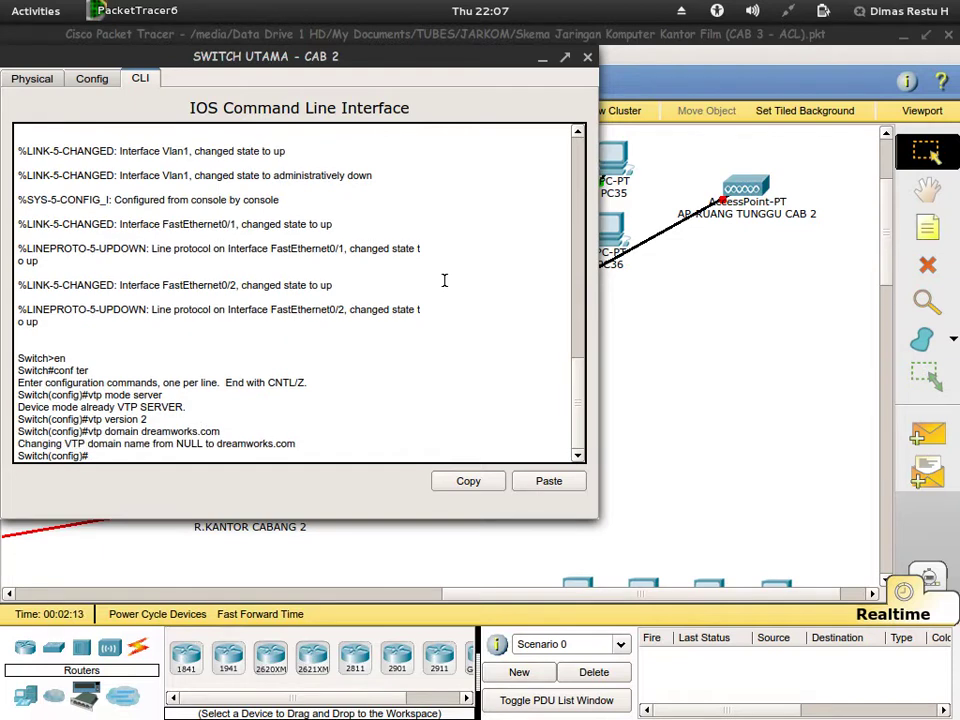
- Set the VTP password on SWITCH UTAMA - CAB 2, and move its command-line window clear of the CAB 2 VLAN notes
{"action": "type", "text": "vtp password dreamworks.co"}
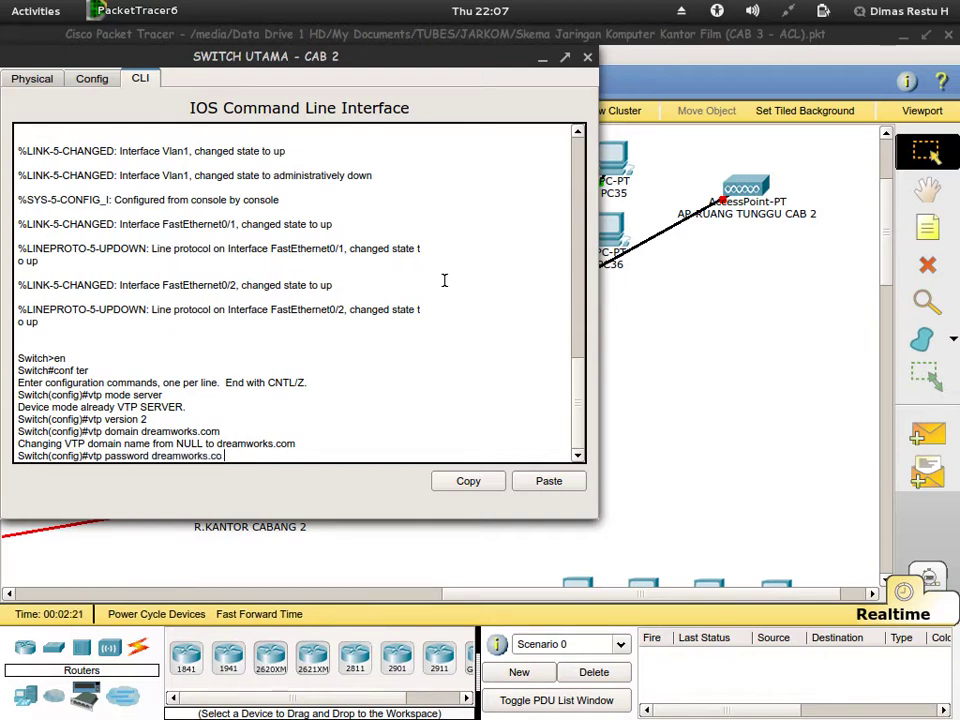
{"action": "type", "text": "m"}
{"action": "key", "text": "Return"}
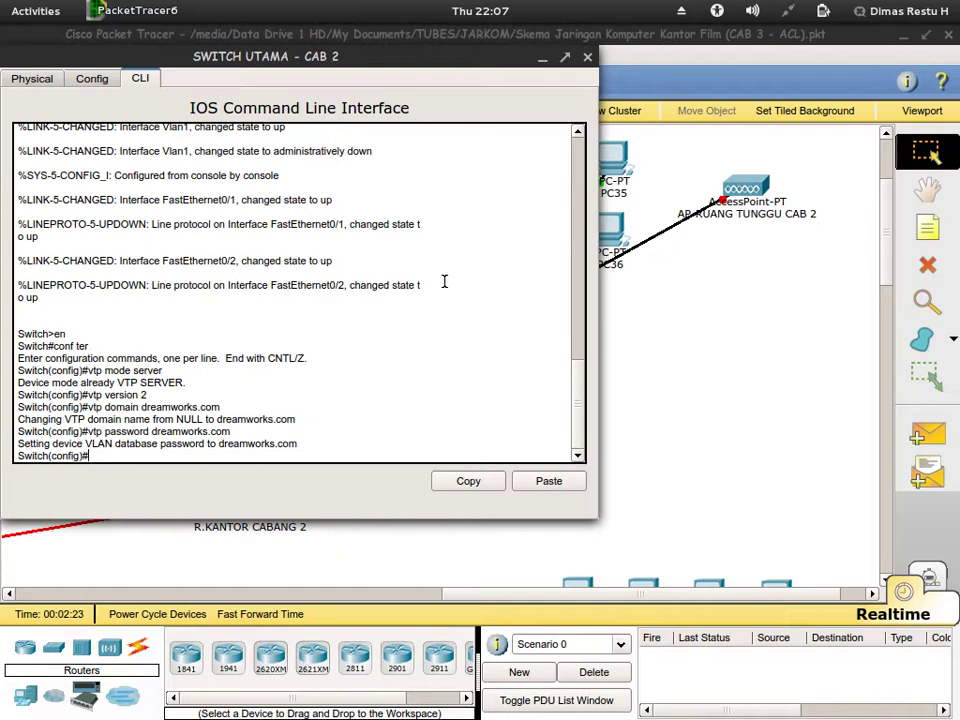
{"action": "left_click_drag", "start_coordinate": [276, 51], "coordinate": [651, 137]}
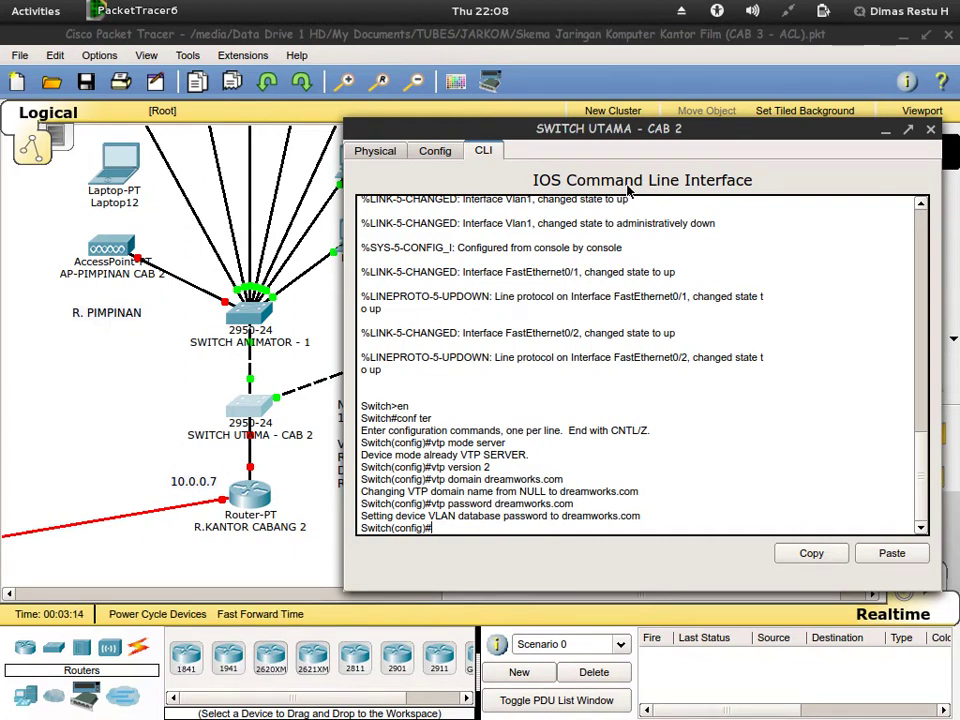
{"action": "left_click_drag", "start_coordinate": [585, 140], "coordinate": [740, 141]}
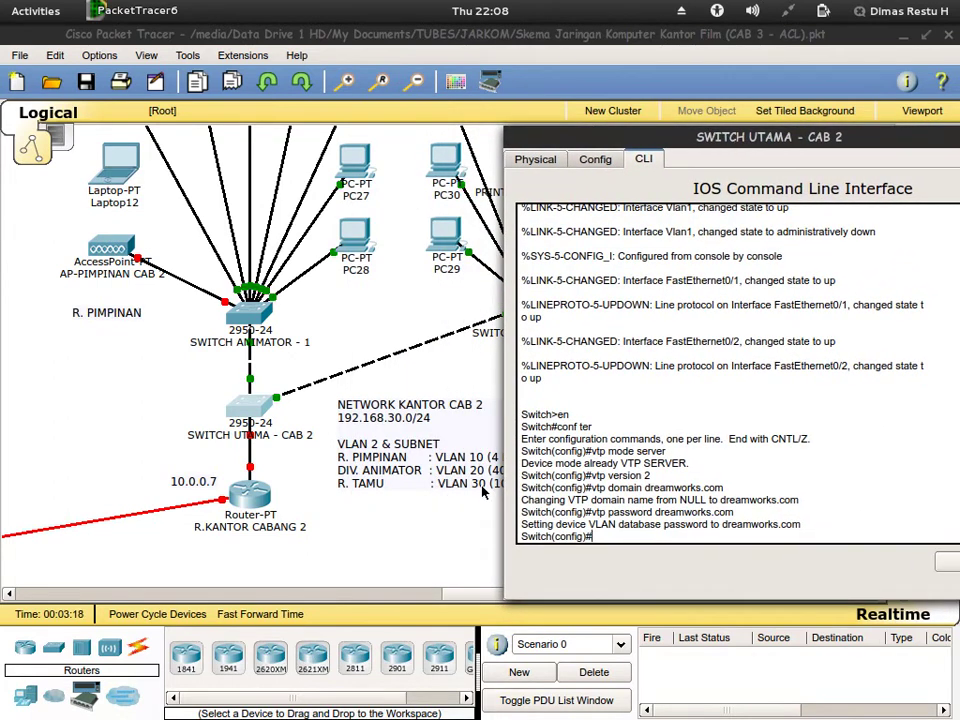
- Create VLAN 10 named R_PIMPINAN on SWITCH UTAMA - CAB 2 and return to global configuration mode
{"action": "type", "text": "vlan 10"}
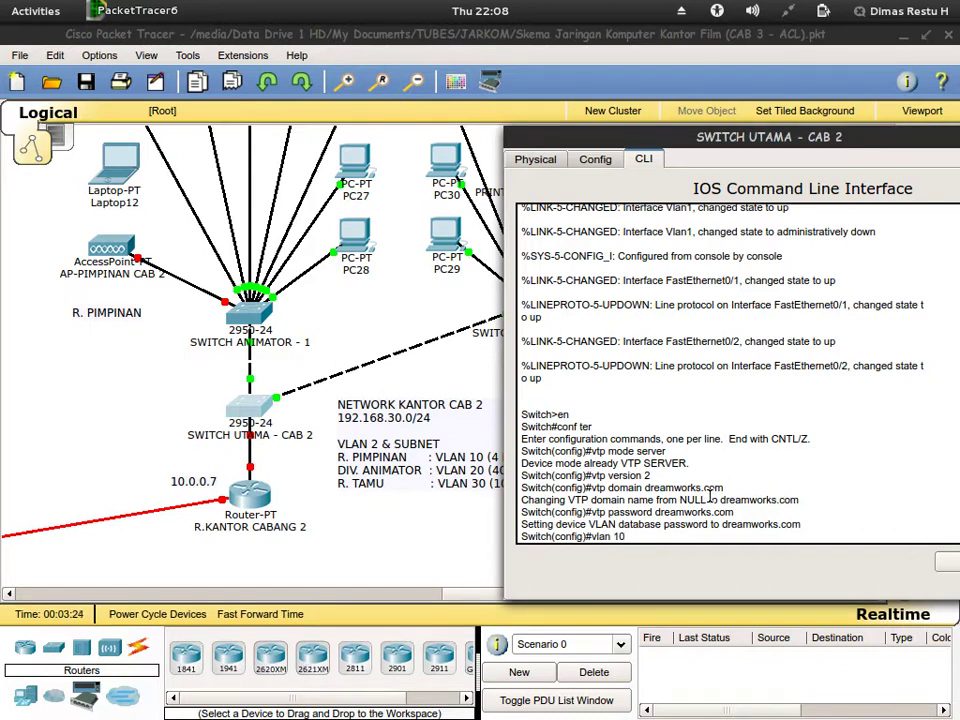
{"action": "key", "text": "Return"}
{"action": "type", "text": "name R_PIMPINAN"}
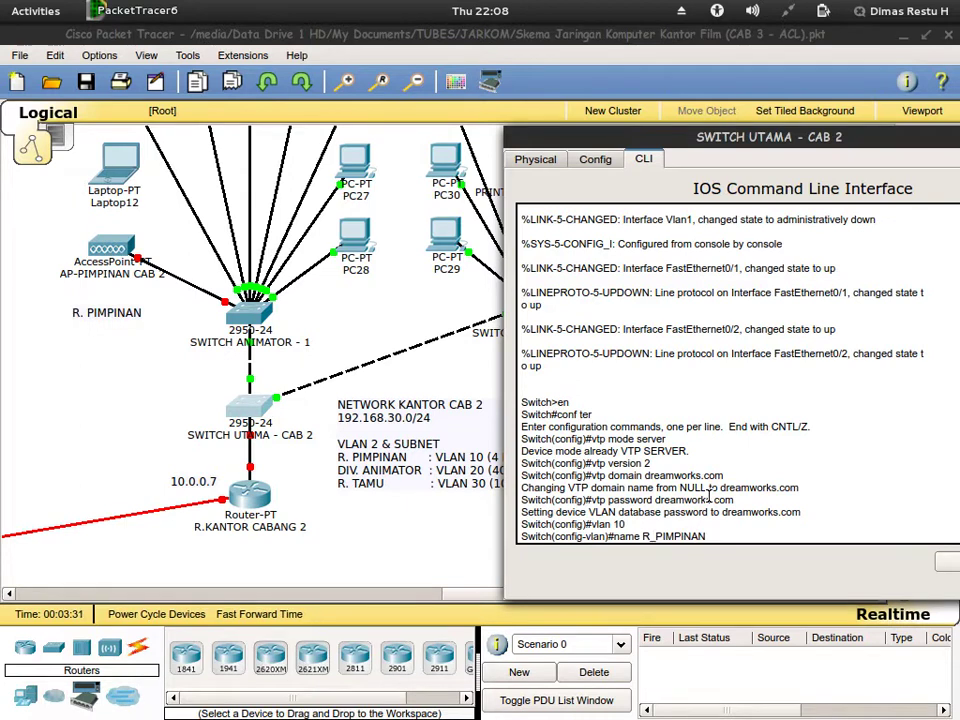
{"action": "key", "text": "Return"}
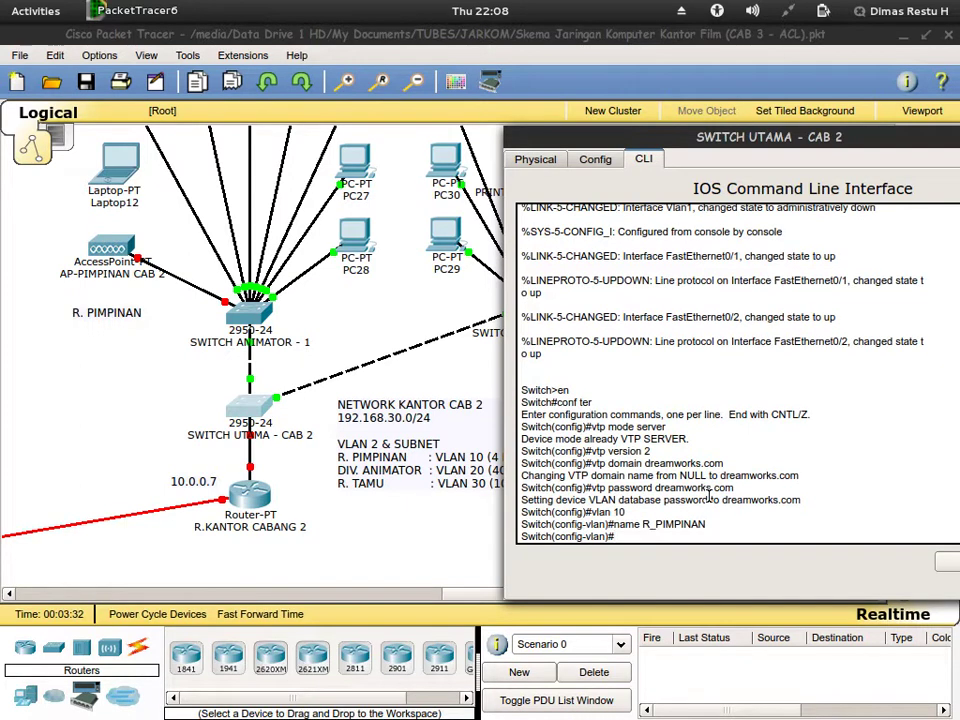
{"action": "type", "text": "exit"}
{"action": "key", "text": "Return"}
- Create VLAN 20 named DIV_ANIMATOR on SWITCH UTAMA - CAB 2 and leave its VLAN configuration
{"action": "type", "text": "b"}
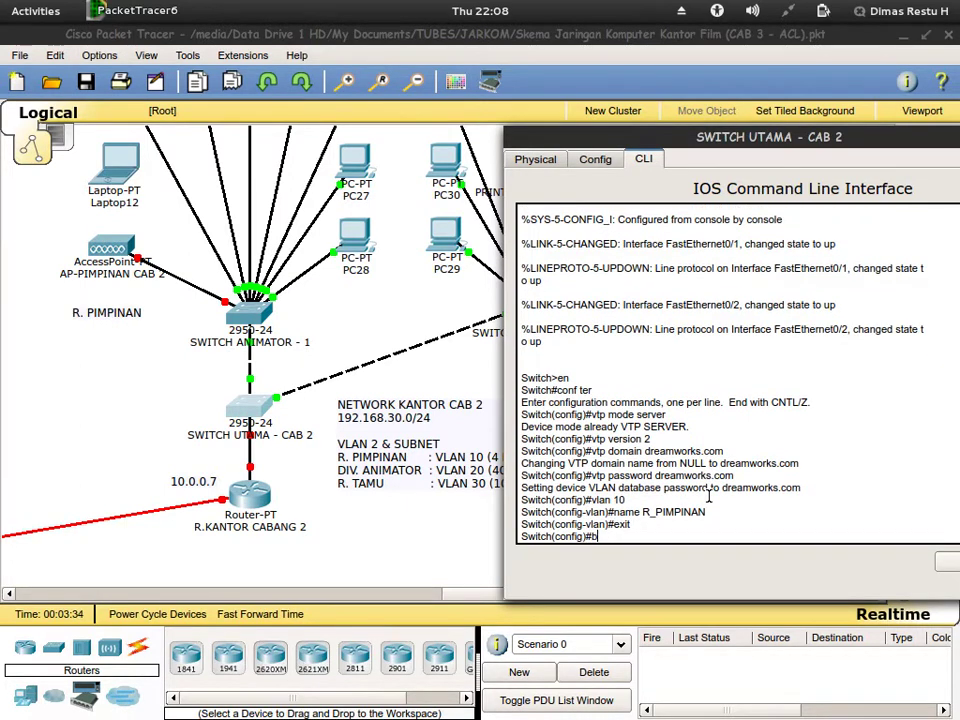
{"action": "type", "text": "vlan 20"}
{"action": "key", "text": "Return"}
{"action": "type", "text": "name D"}
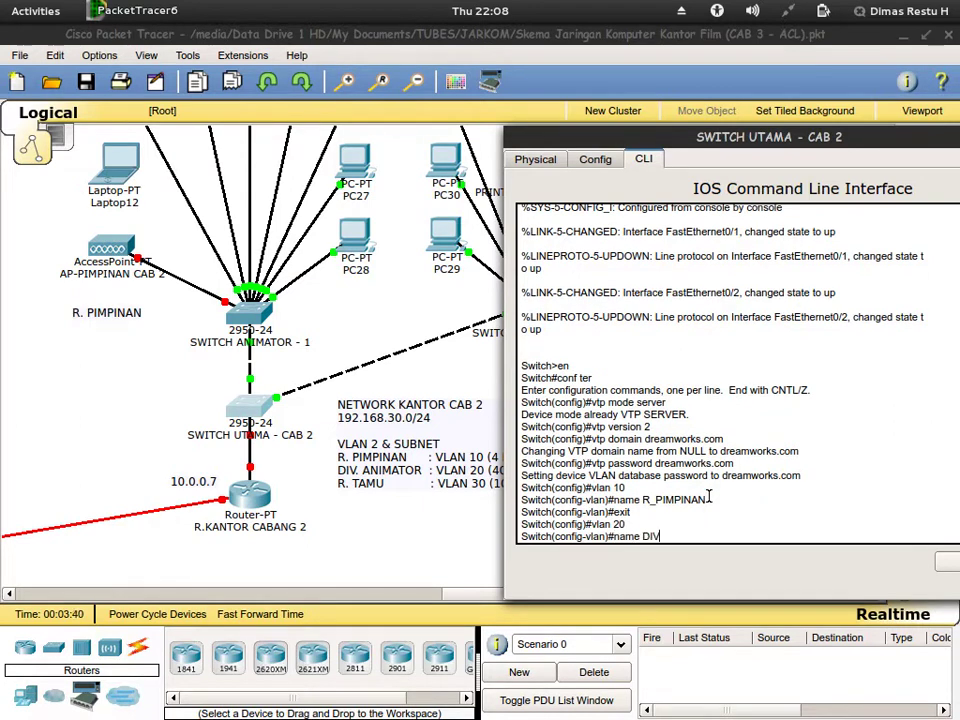
{"action": "type", "text": "IV "}
{"action": "type", "text": "ANIMATOR"}
{"action": "key", "text": "Return"}
{"action": "type", "text": "exit"}
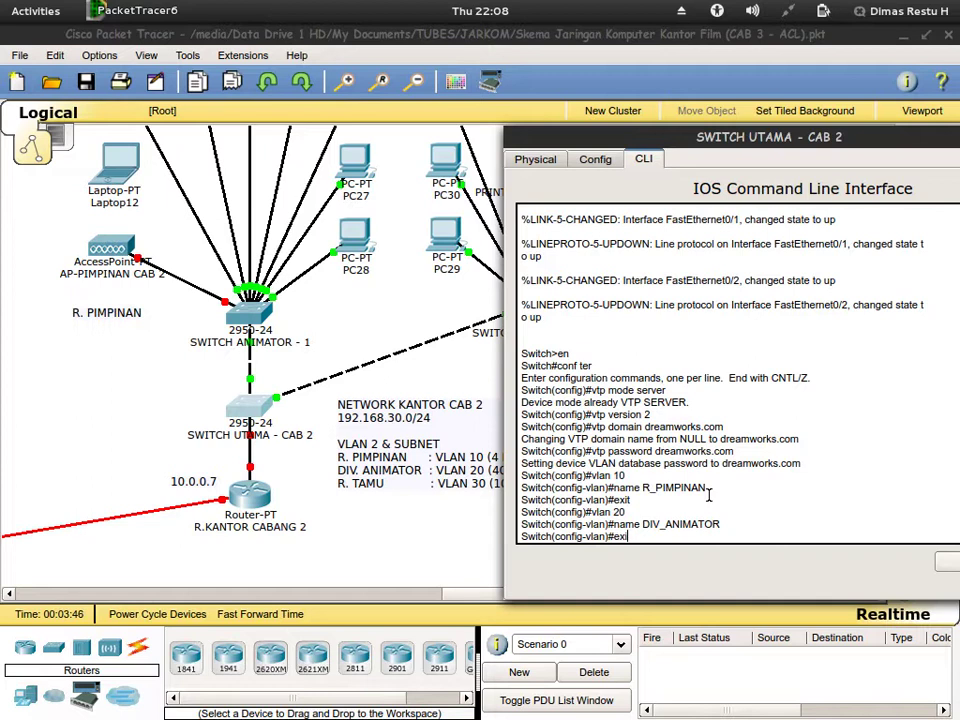
{"action": "key", "text": "Return"}
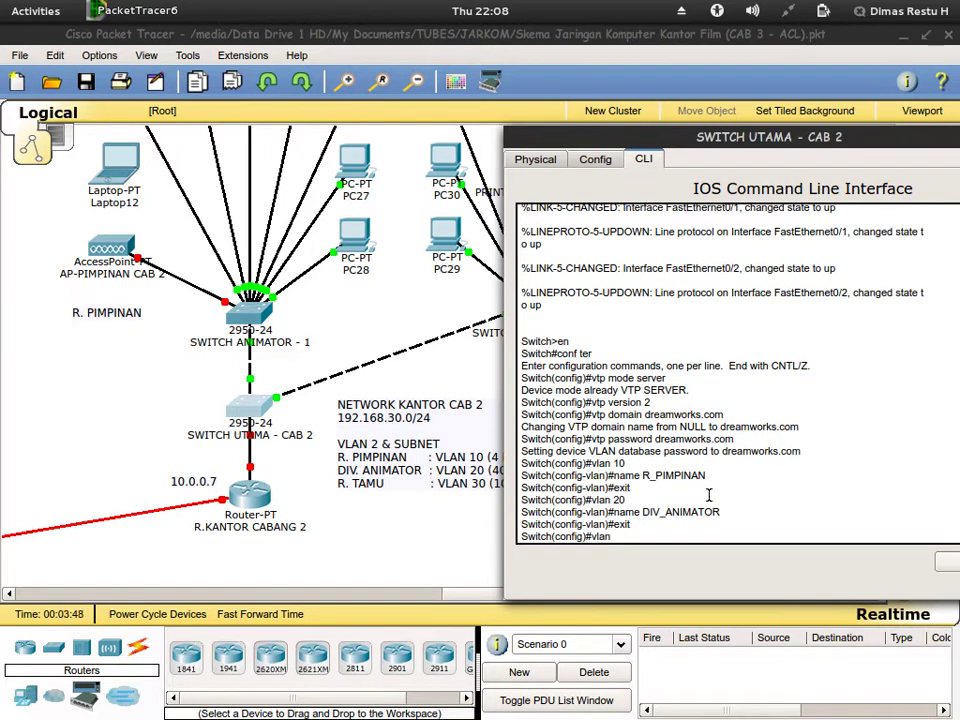
- Create VLAN 30 named R_TUNGGU on SWITCH UTAMA - CAB 2 and exit its VLAN configuration
{"action": "type", "text": "vlan 30"}
{"action": "key", "text": "Return"}
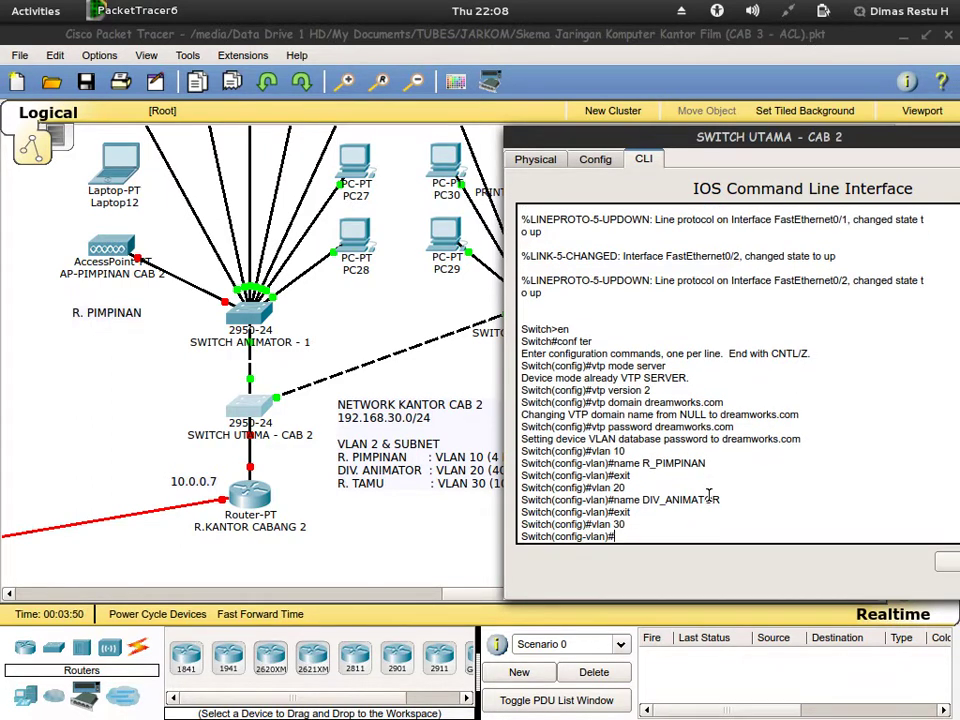
{"action": "type", "text": "name R_TUNGGU"}
{"action": "key", "text": "Return"}
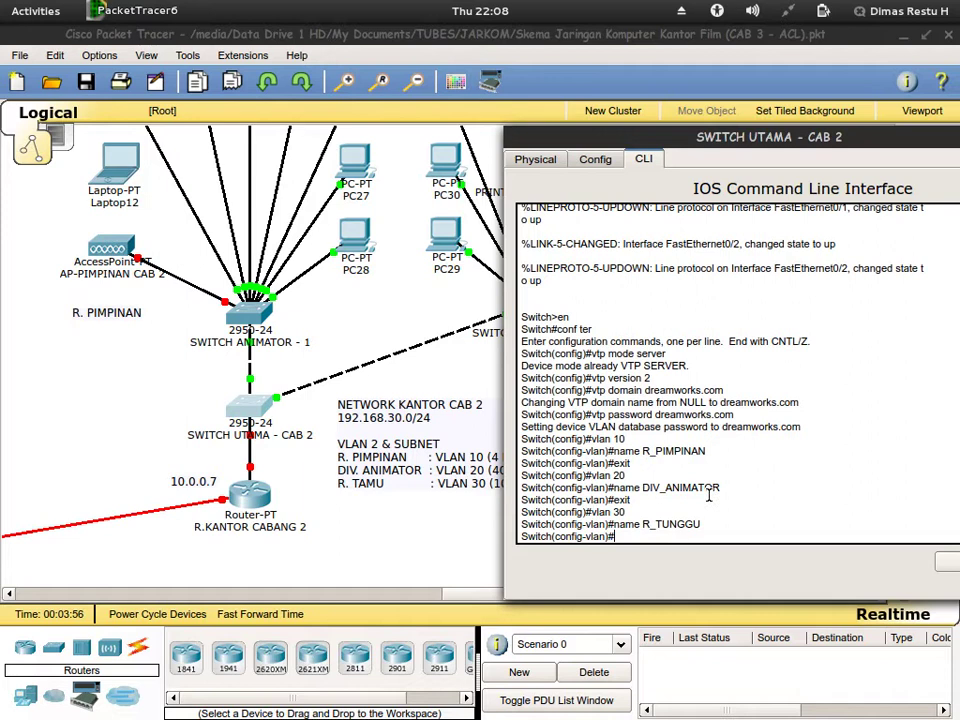
{"action": "type", "text": "exit"}
{"action": "key", "text": "Return"}
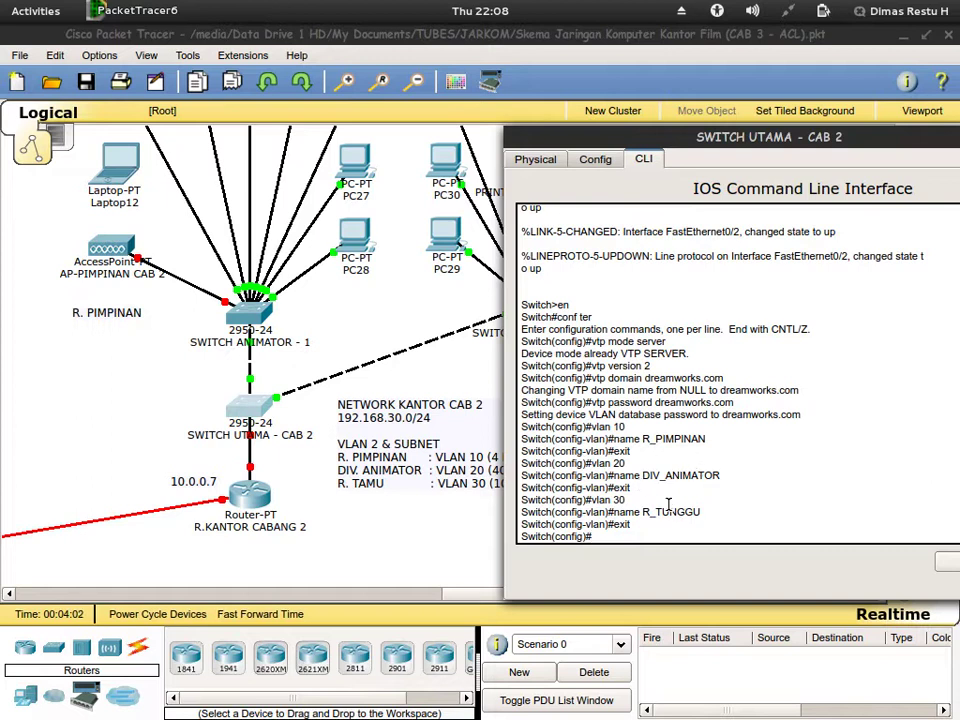
- Open the command line of SWITCH ANIMATOR - 1 beside the topology and enter global configuration mode with en and conf ter
{"action": "left_click_drag", "start_coordinate": [779, 137], "coordinate": [563, 136]}
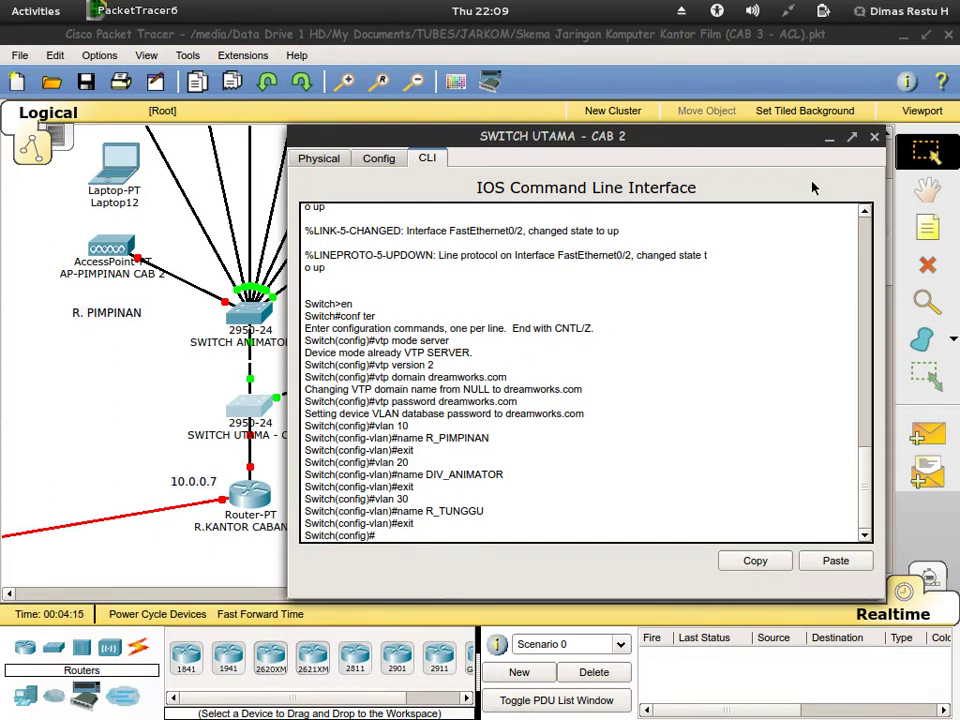
{"action": "left_click", "coordinate": [658, 110]}
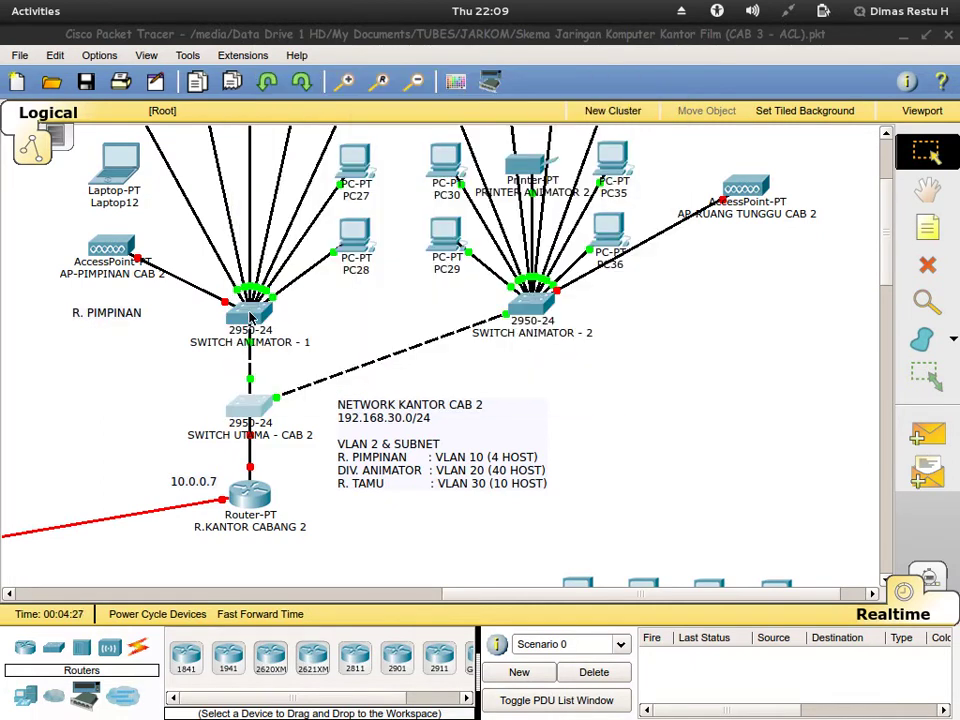
{"action": "left_click", "coordinate": [251, 321]}
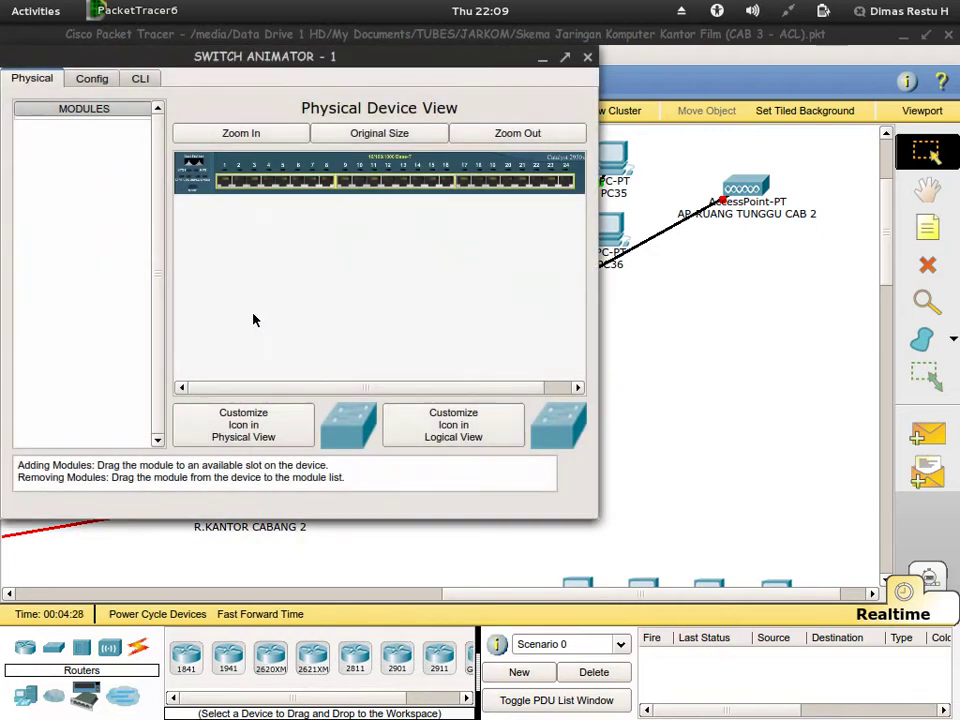
{"action": "left_click", "coordinate": [152, 82]}
{"action": "left_click_drag", "start_coordinate": [184, 58], "coordinate": [527, 105]}
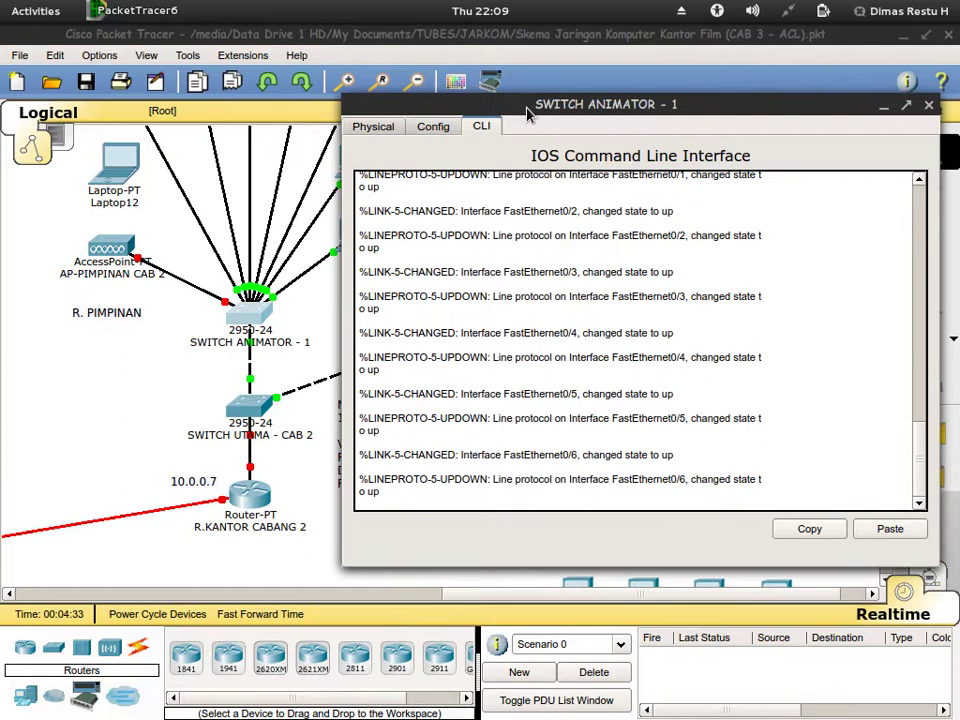
{"action": "key", "text": "Return"}
{"action": "type", "text": "en"}
{"action": "key", "text": "Return"}
{"action": "type", "text": "conf"}
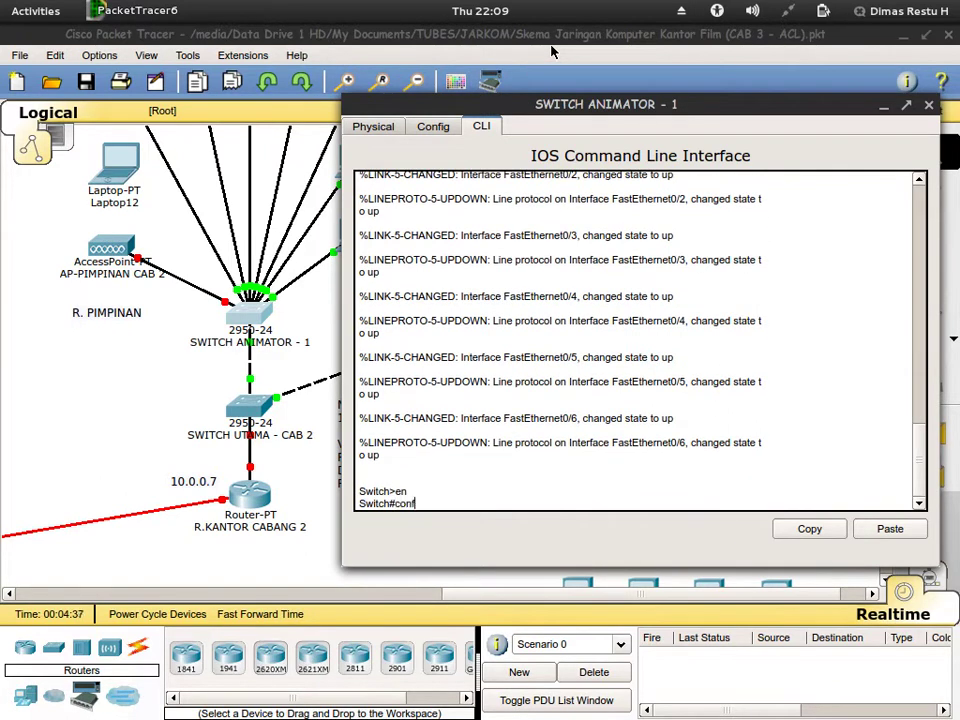
{"action": "type", "text": " ter"}
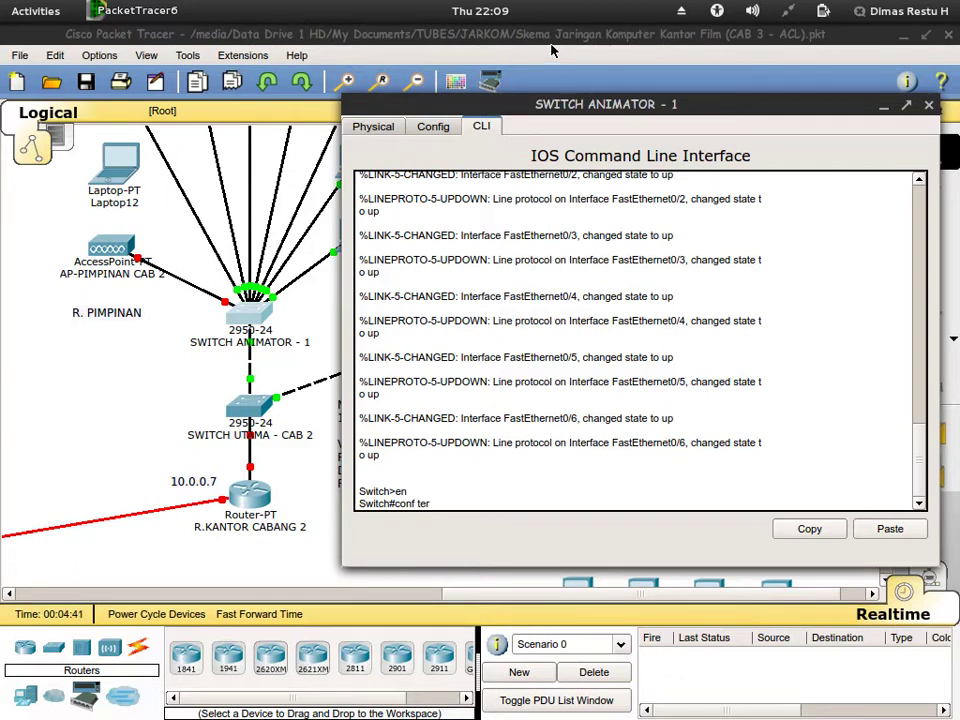
{"action": "key", "text": "Return"}
- Configure VTP on SWITCH ANIMATOR - 1 with client mode and the domain dreamworks.com
{"action": "type", "text": "vtp mode client"}
{"action": "key", "text": "Return"}
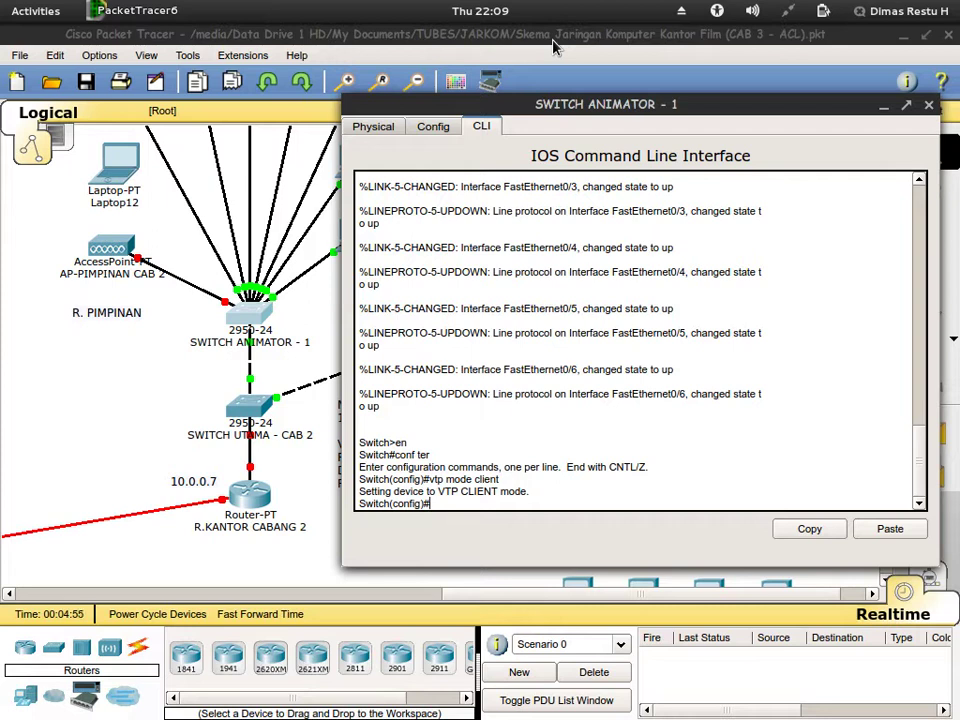
{"action": "type", "text": "vtp domain dream"}
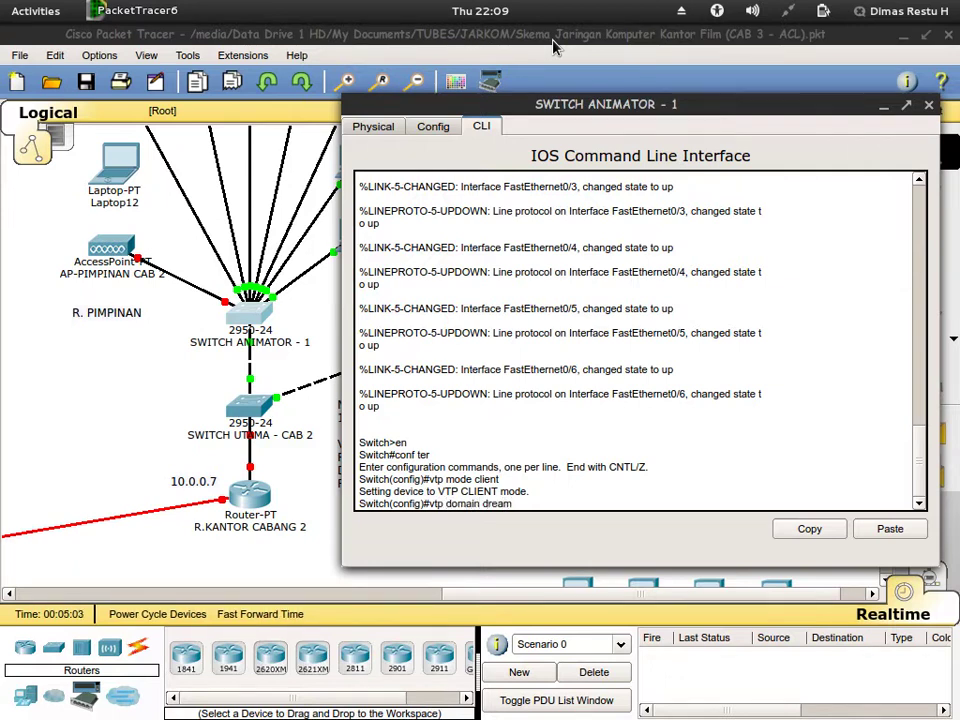
{"action": "type", "text": "works.com"}
{"action": "key", "text": "Return"}
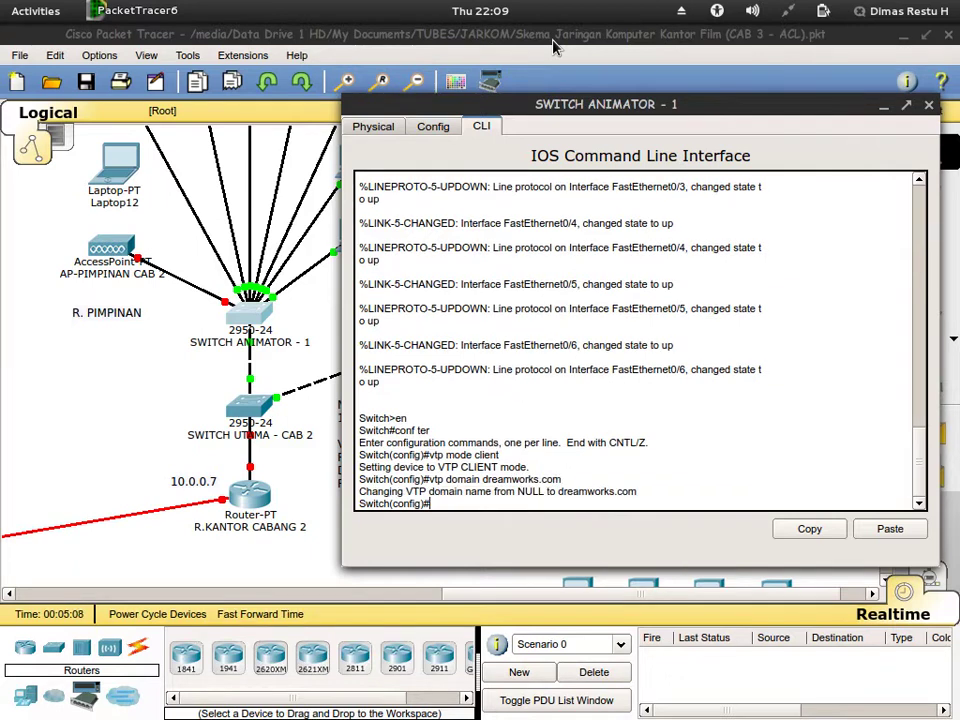
- Set the VTP password on SWITCH ANIMATOR - 1 to the one used on the main switch
{"action": "type", "text": "vtp password dream"}
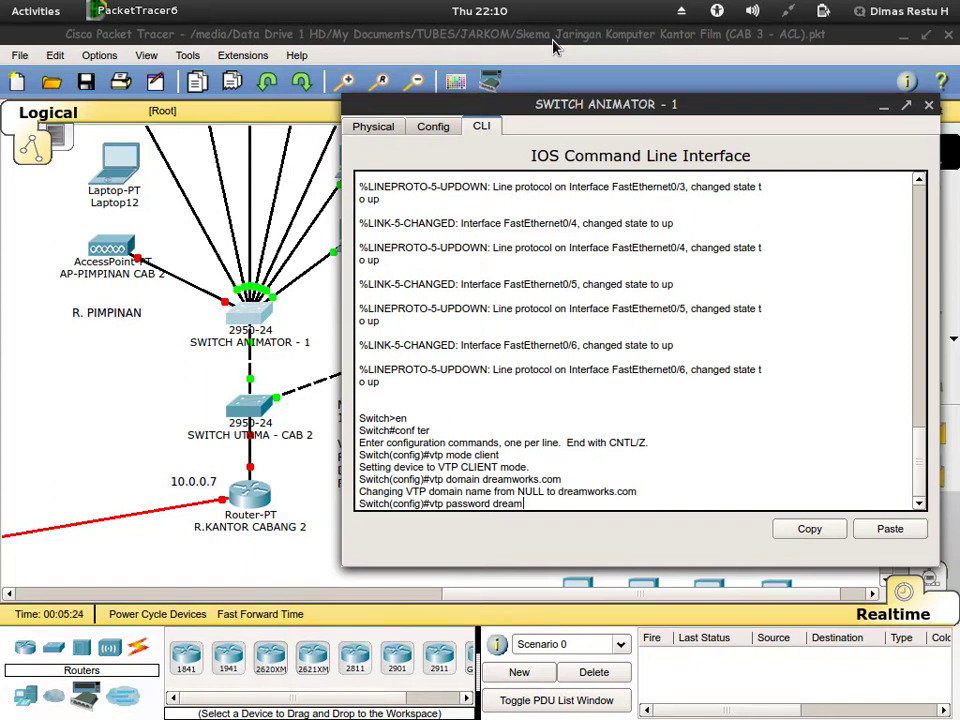
{"action": "type", "text": "works.com"}
{"action": "key", "text": "Return"}
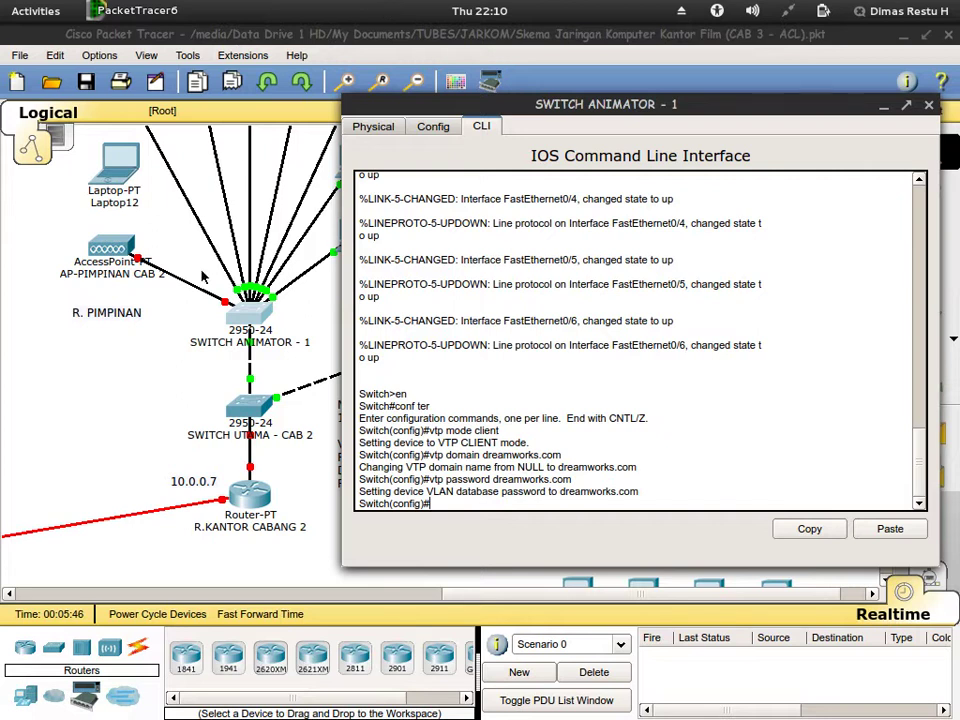
- Check which port links SWITCH ANIMATOR - 1 to the main switch, and set its interface fa0/24 to switchport mode trunk
{"action": "left_click", "coordinate": [219, 377]}
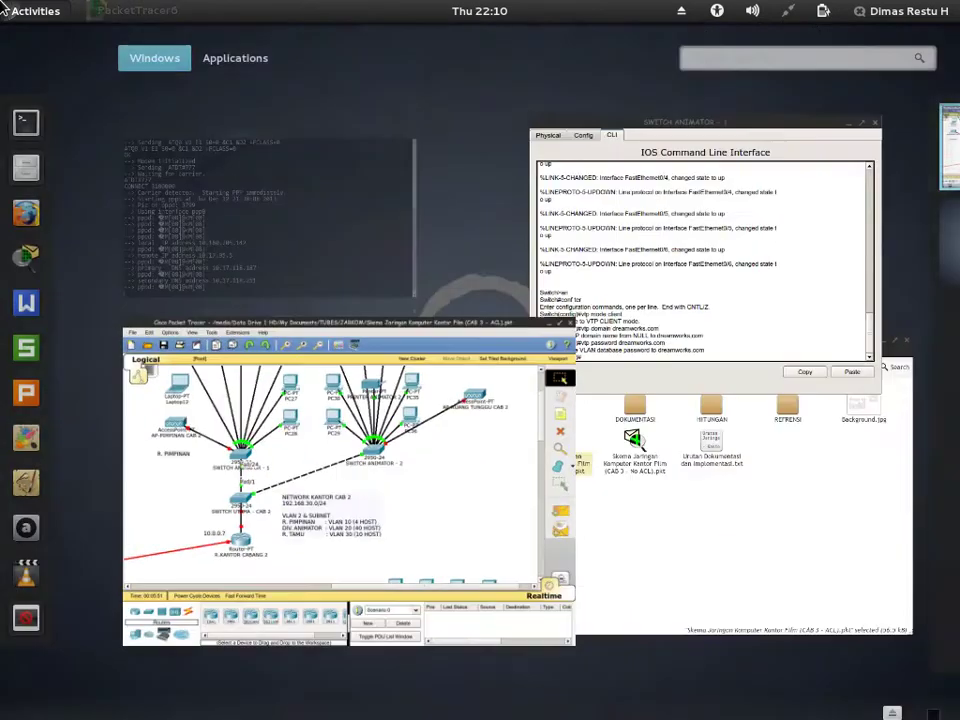
{"action": "mouse_move", "coordinate": [0, 0]}
{"action": "left_click", "coordinate": [672, 305]}
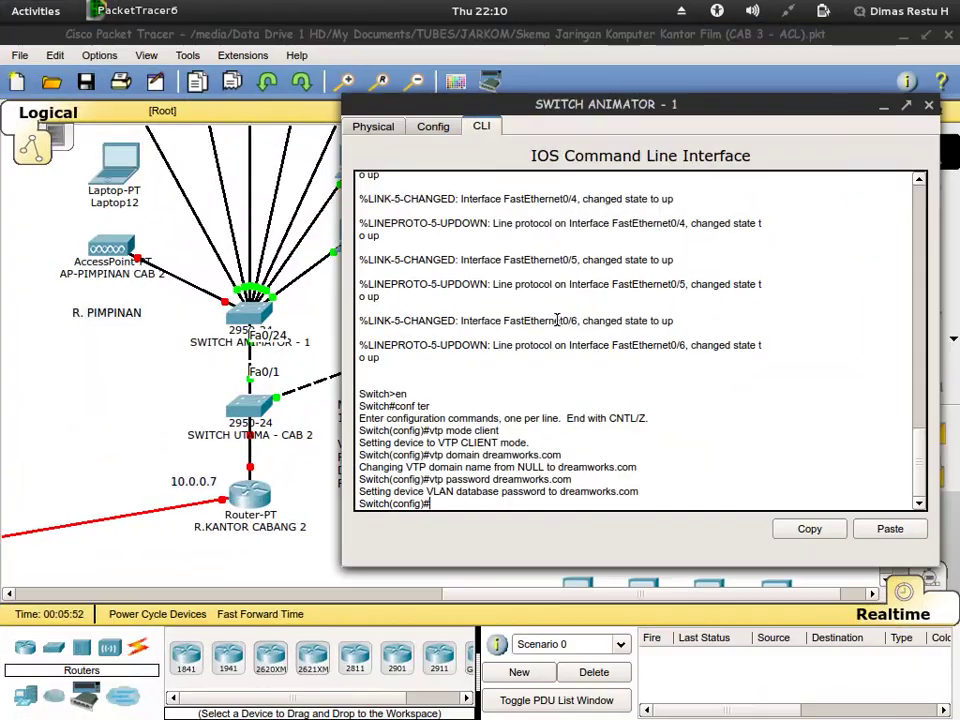
{"action": "type", "text": "int fa0/24"}
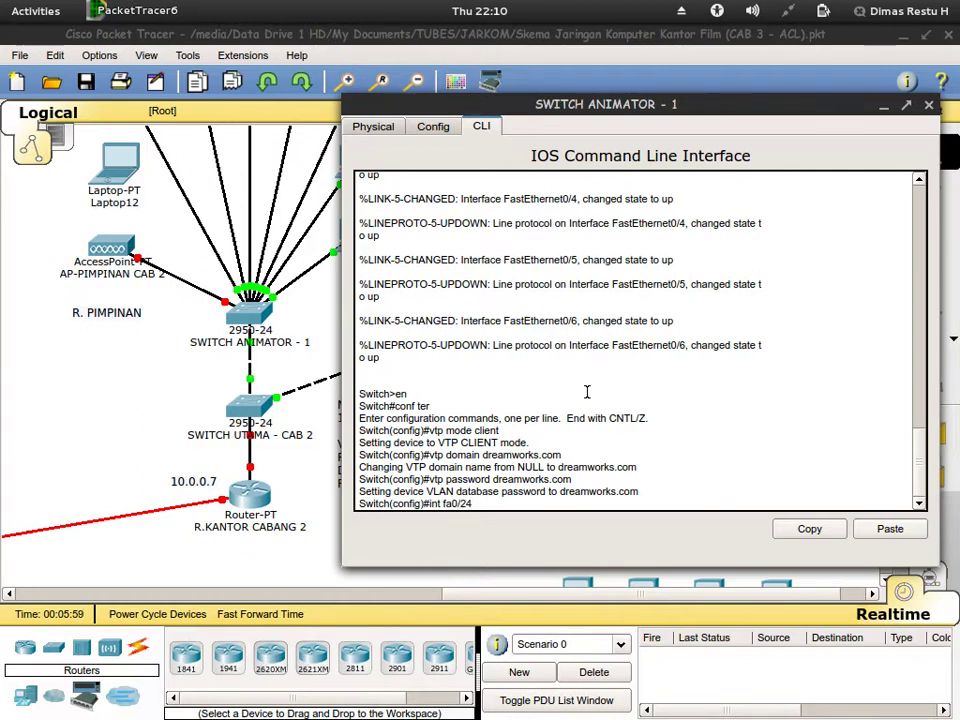
{"action": "key", "text": "Return"}
{"action": "type", "text": "swi"}
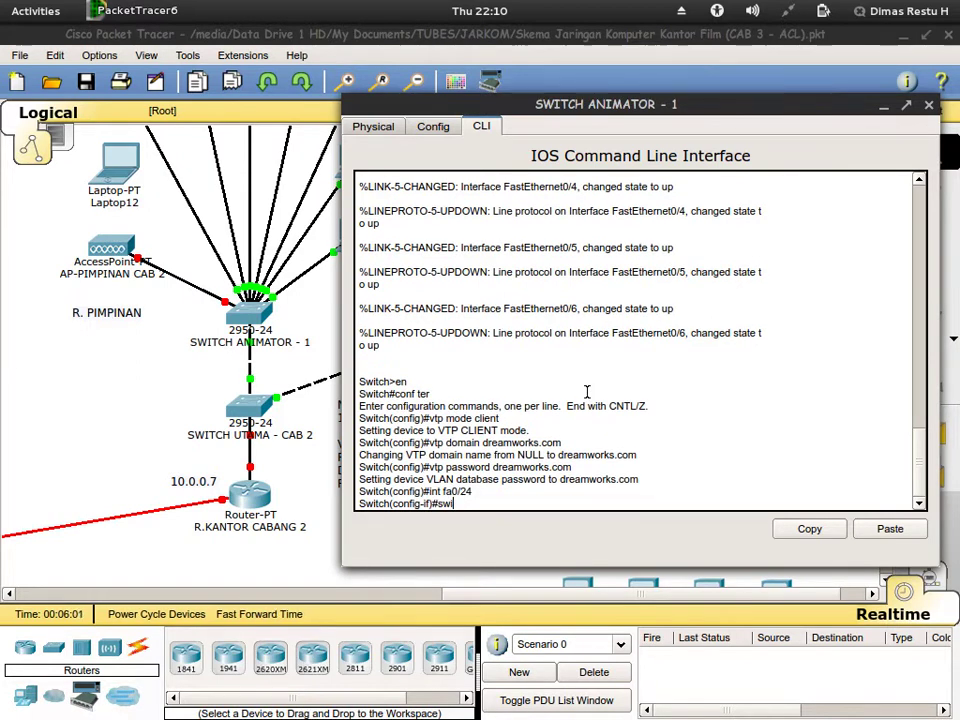
{"action": "type", "text": "thc"}
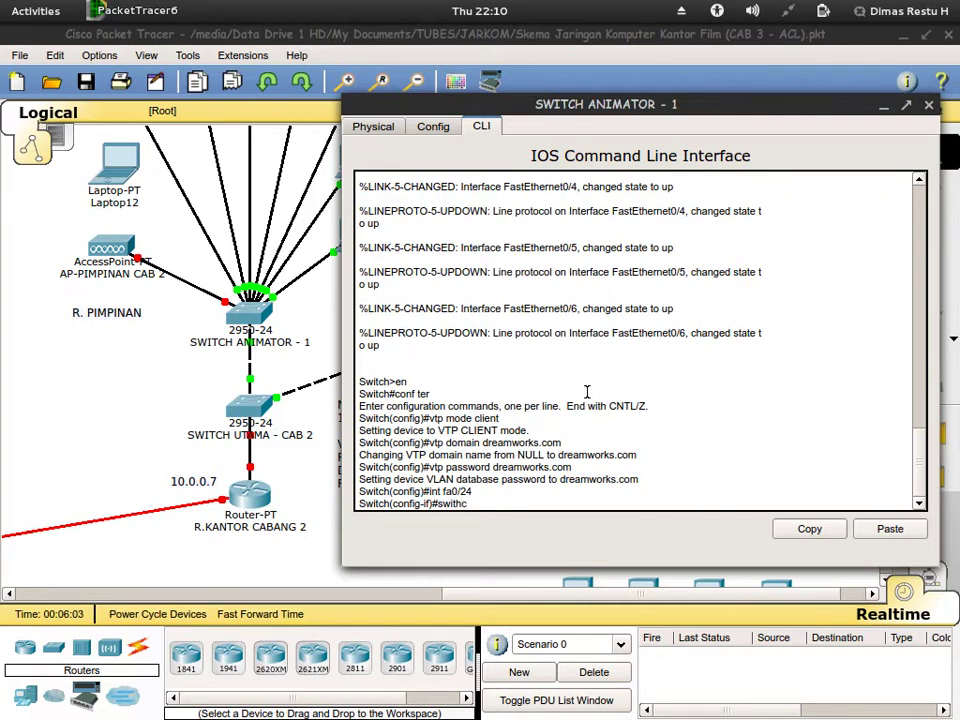
{"action": "key", "text": "BackSpace"}
{"action": "key", "text": "BackSpace"}
{"action": "type", "text": "chport mode trunk"}
{"action": "key", "text": "Return"}
{"action": "key", "text": "Return"}
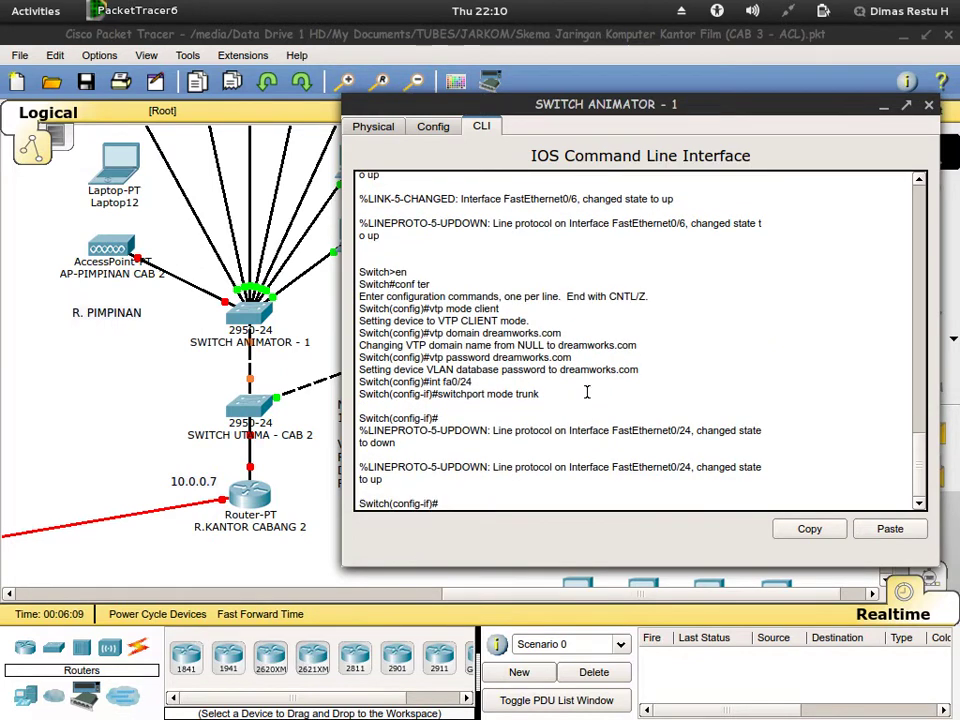
- Allow all VLANs on the fa0/24 trunk with switchport trunk allowed vlan all, and exit the interface configuration
{"action": "type", "text": "swithport trunk a"}
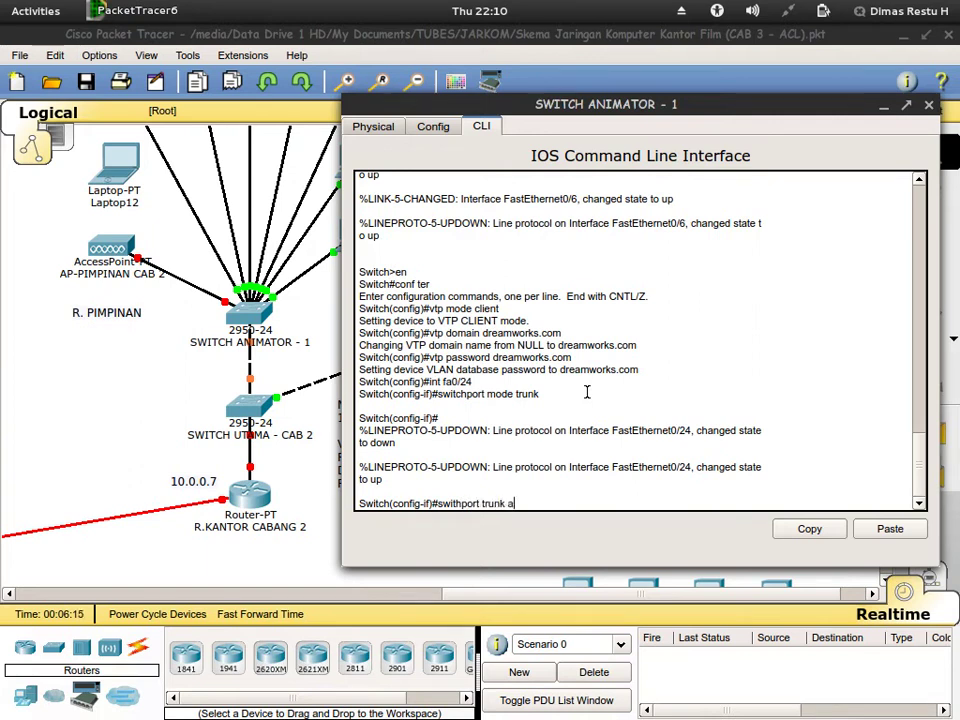
{"action": "type", "text": "llowed v"}
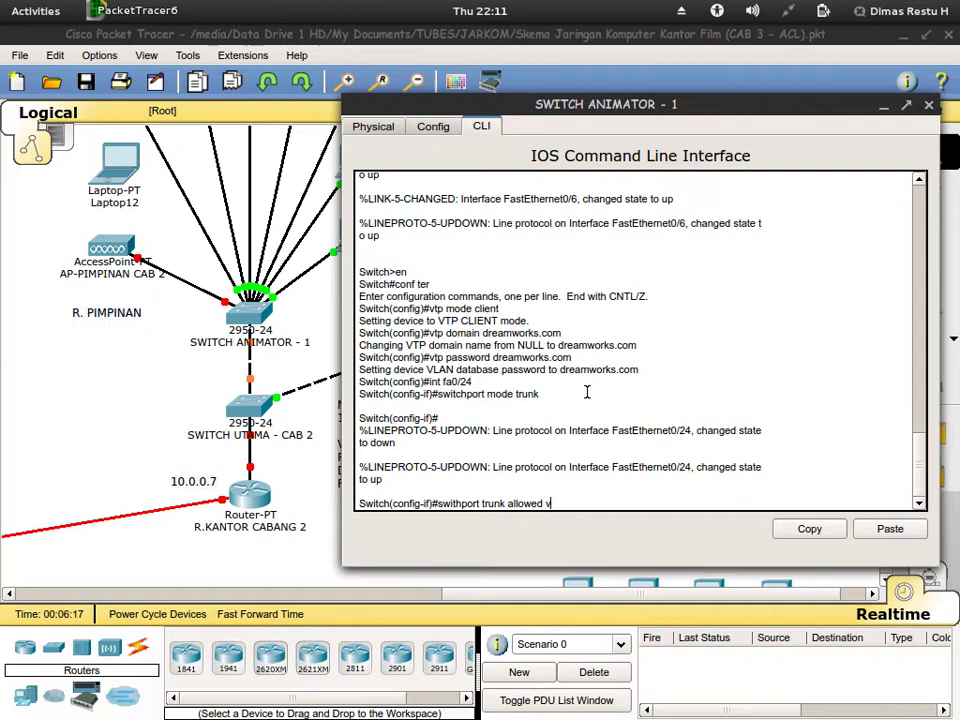
{"action": "type", "text": "lan all"}
{"action": "key", "text": "Return"}
{"action": "key", "text": "Up"}
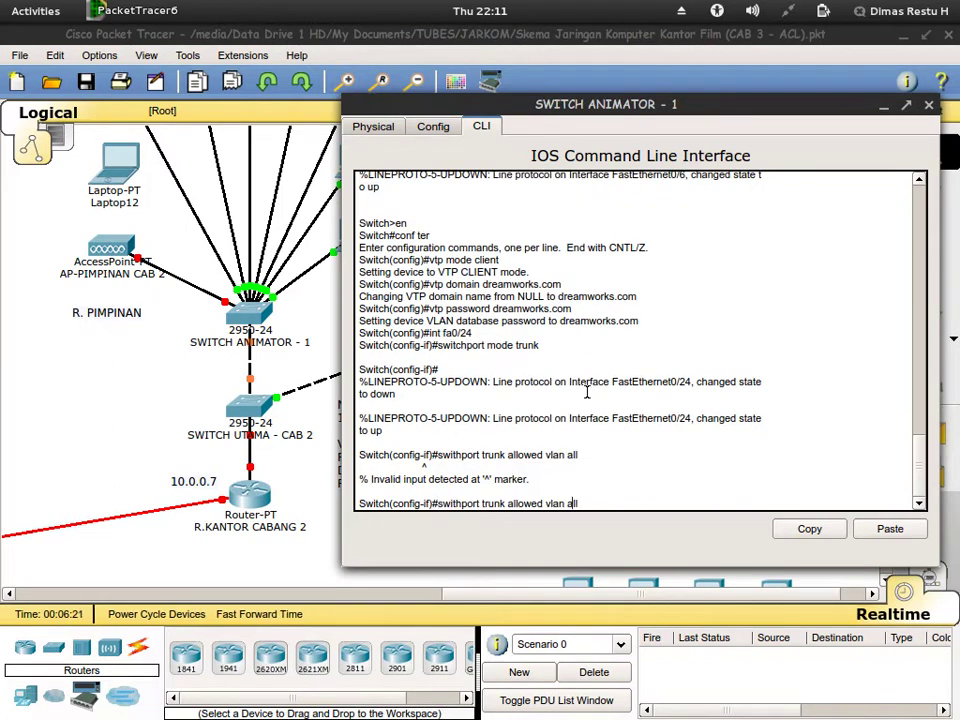
{"action": "key", "text": "Left"}
{"action": "key", "text": "Left"}
{"action": "key", "text": "Left"}
{"action": "type", "text": "c"}
{"action": "key", "text": "Return"}
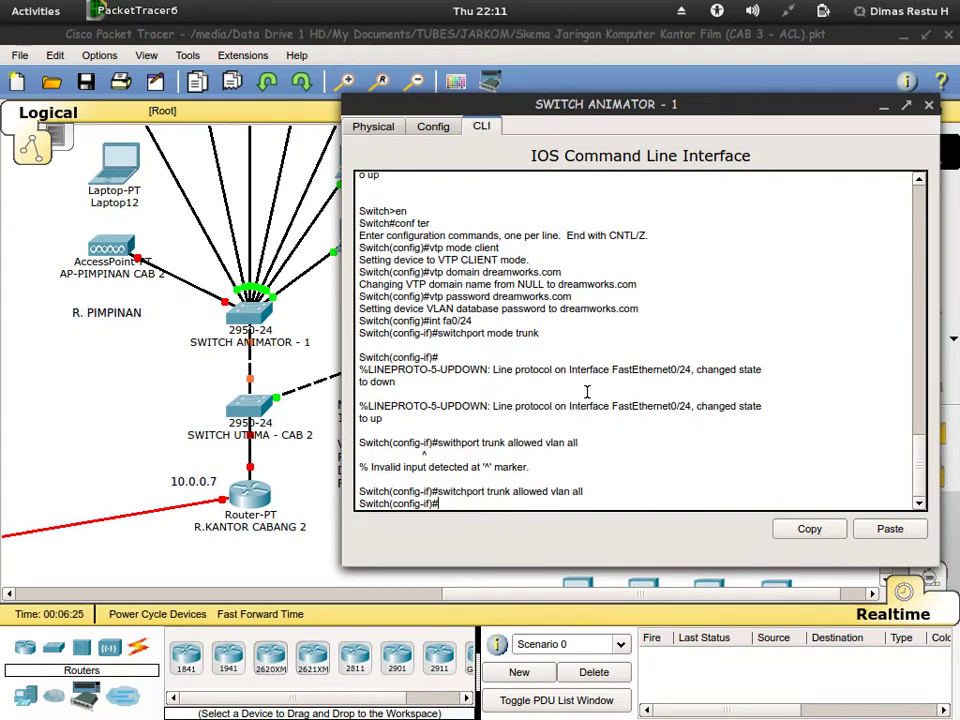
{"action": "type", "text": "exit"}
{"action": "key", "text": "Return"}
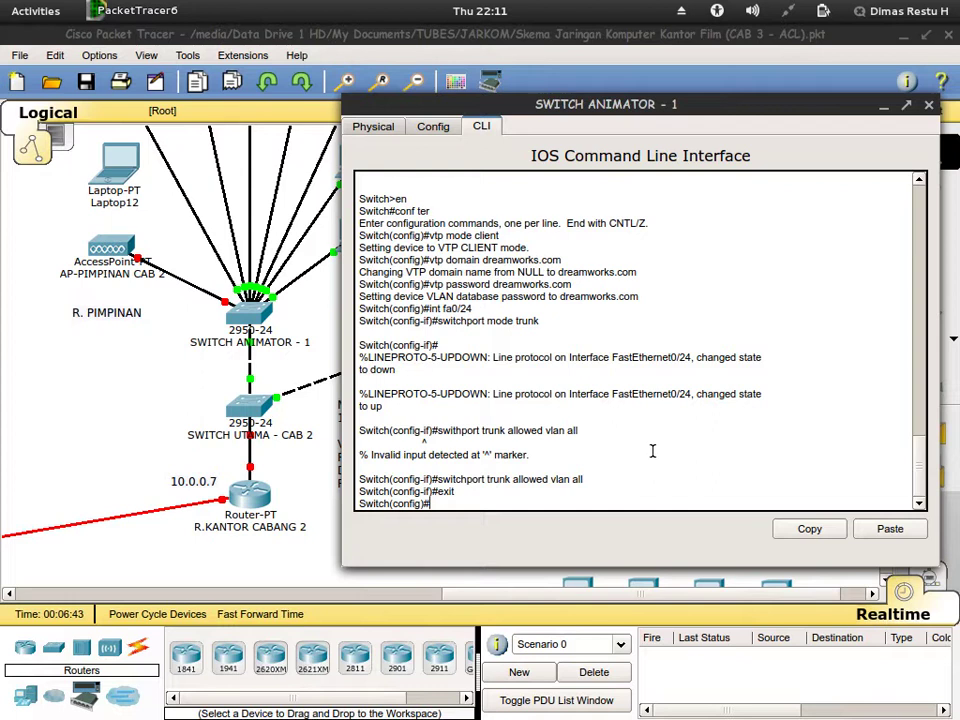
- Return to privileged mode on SWITCH ANIMATOR - 1 and examine its VLAN table with sh vlan
{"action": "type", "text": "xit"}
{"action": "key", "text": "Return"}
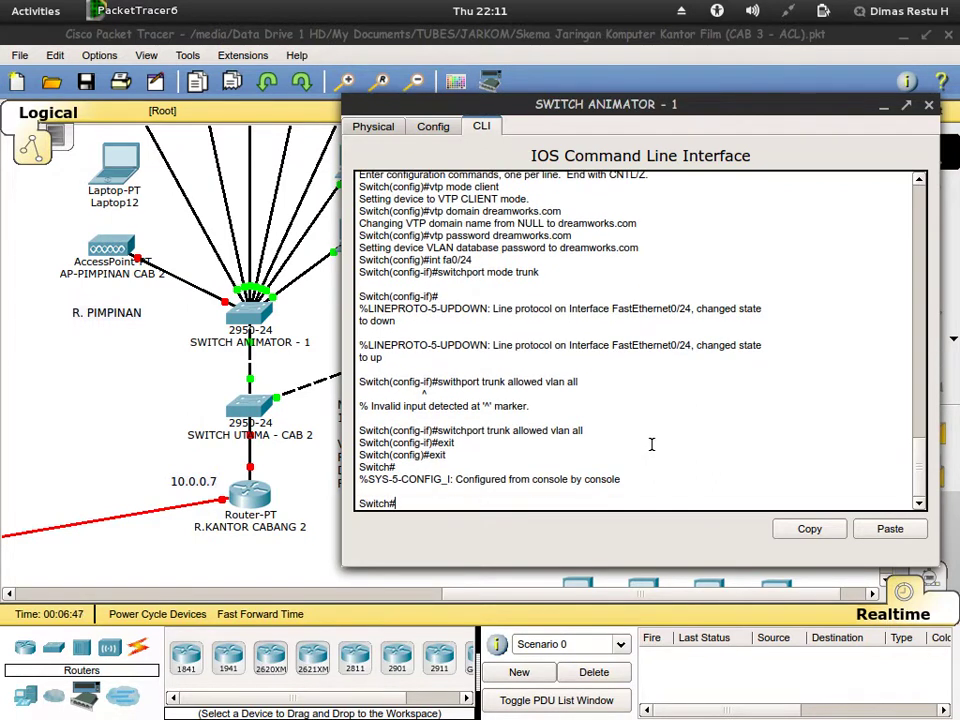
{"action": "type", "text": "sh vlan"}
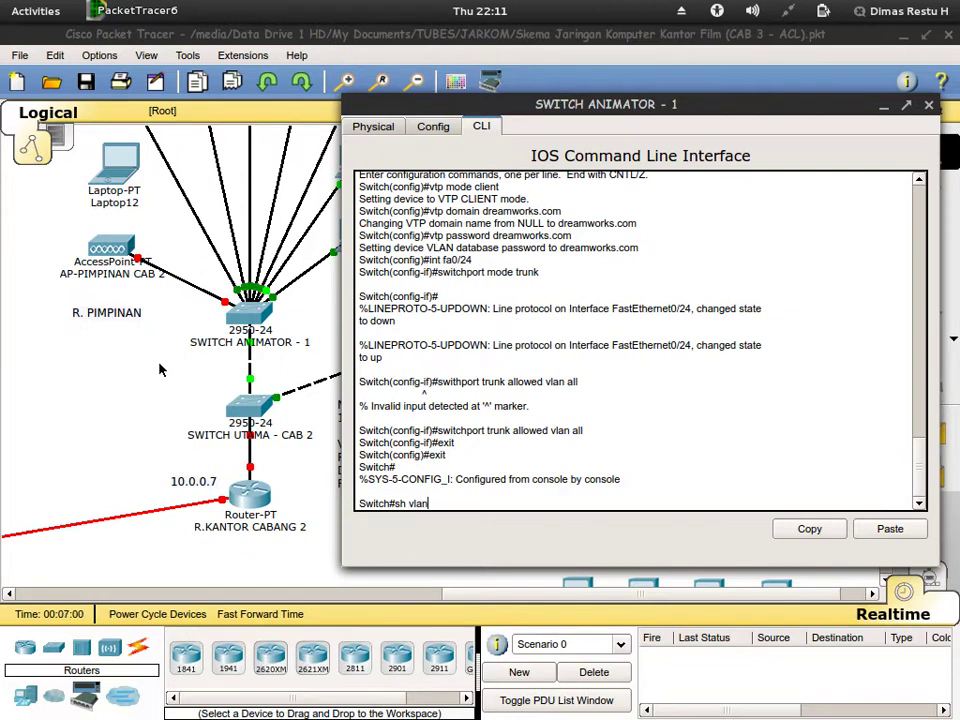
{"action": "key", "text": "Return"}
{"action": "key", "text": "Return"}
{"action": "key", "text": "Return"}
{"action": "key", "text": "Return"}
{"action": "key", "text": "Return"}
{"action": "key", "text": "Return"}
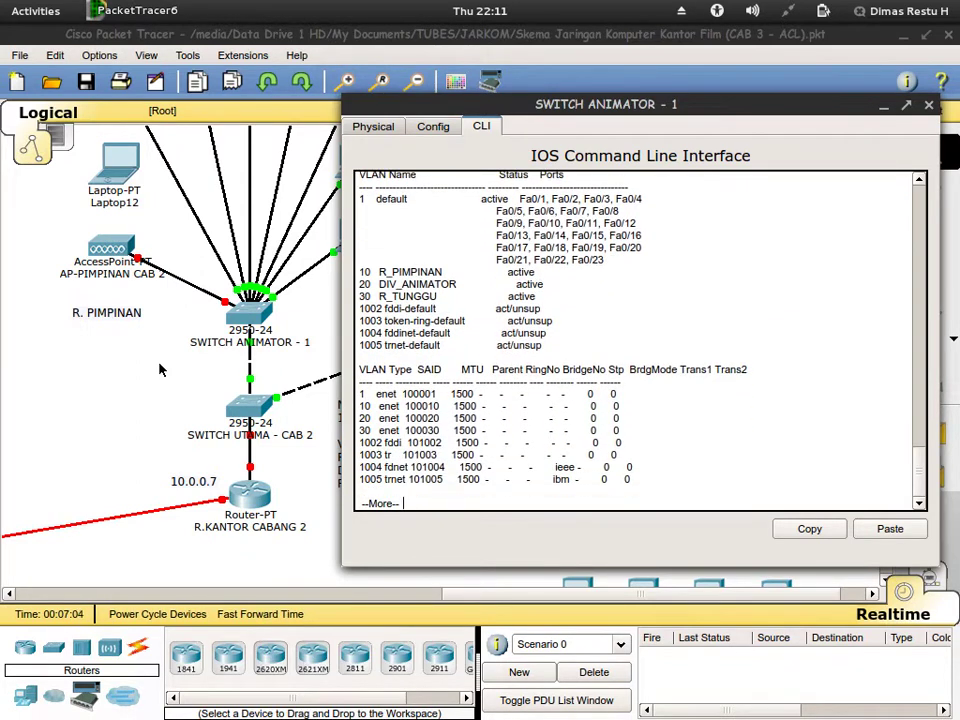
- Display the rest of the VLAN table on SWITCH ANIMATOR - 1 and examine the VLANs and port assignments it lists
{"action": "key", "text": "space"}
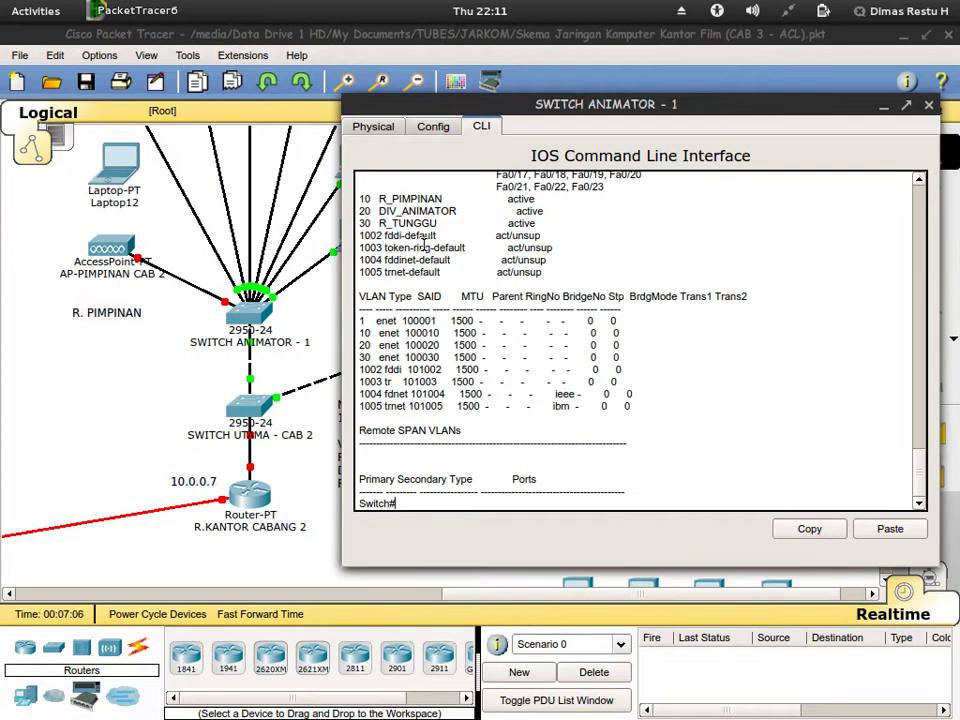
{"action": "scroll", "coordinate": [364, 313], "scroll_direction": "up", "scroll_amount": 3}
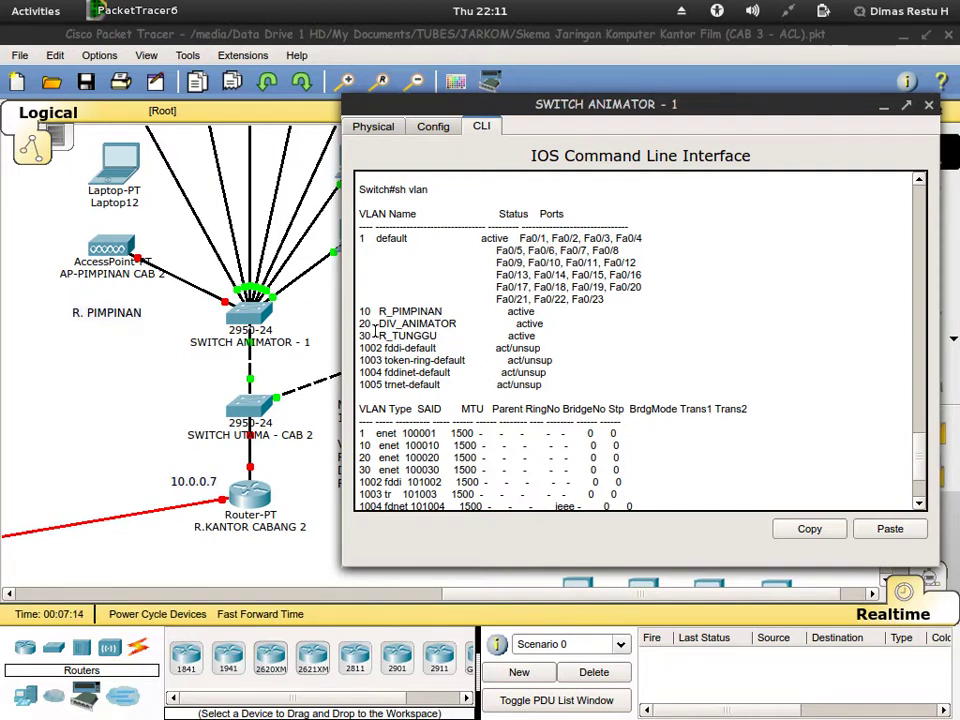
{"action": "scroll", "coordinate": [580, 328], "scroll_direction": "down", "scroll_amount": 3}
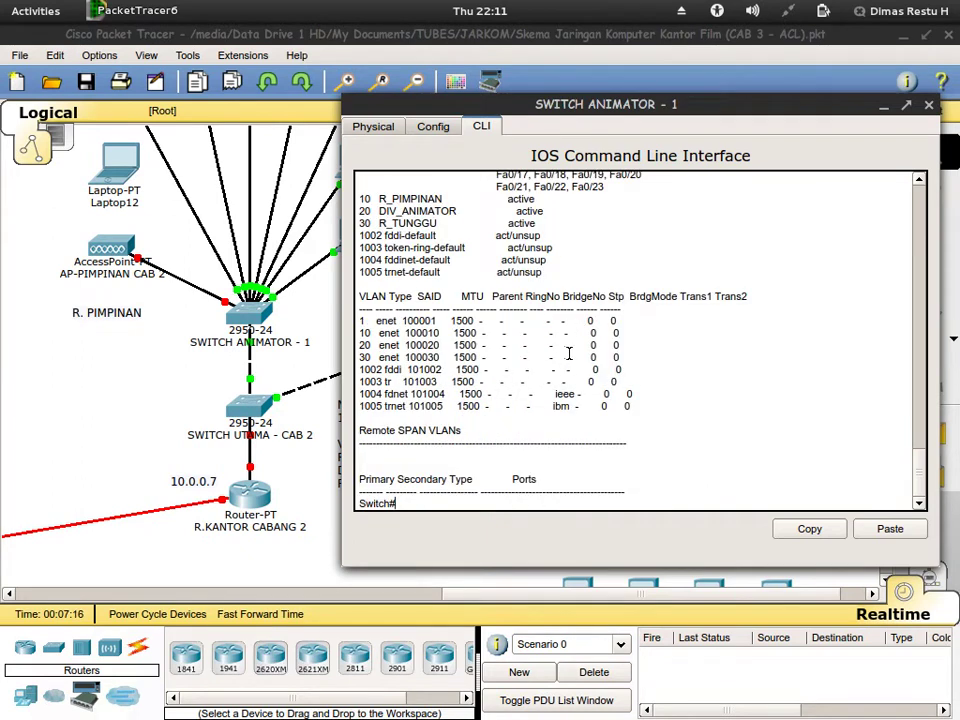
{"action": "scroll", "coordinate": [558, 365], "scroll_direction": "up", "scroll_amount": 3}
{"action": "scroll", "coordinate": [561, 364], "scroll_direction": "down", "scroll_amount": 3}
{"action": "scroll", "coordinate": [505, 343], "scroll_direction": "up", "scroll_amount": 3}
{"action": "scroll", "coordinate": [505, 343], "scroll_direction": "down", "scroll_amount": 3}
{"action": "scroll", "coordinate": [540, 355], "scroll_direction": "up", "scroll_amount": 1}
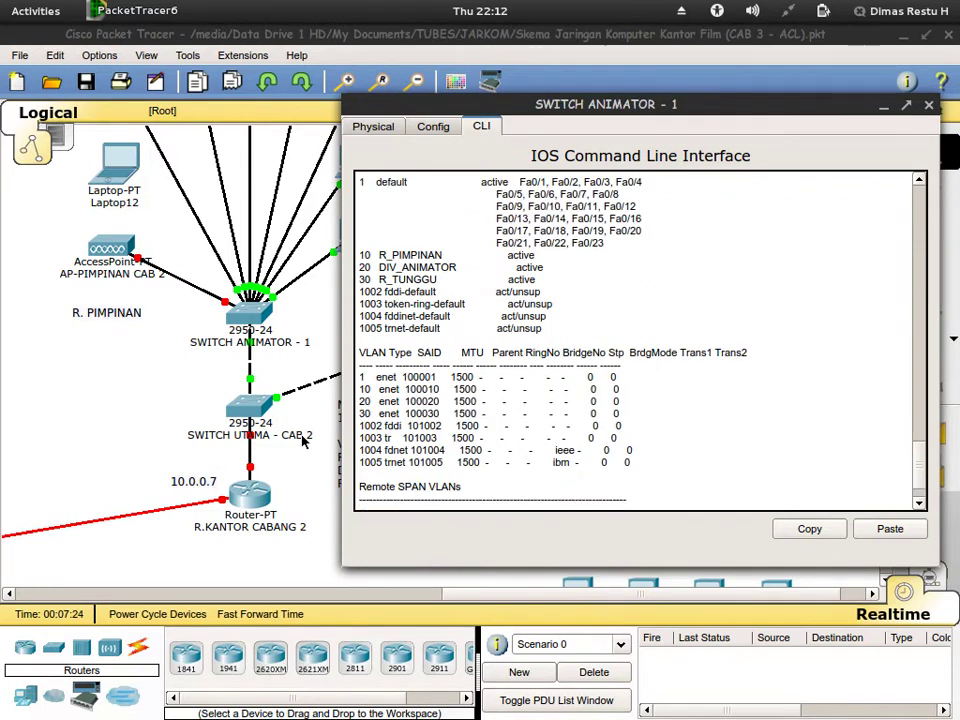
{"action": "scroll", "coordinate": [518, 431], "scroll_direction": "down", "scroll_amount": 1}
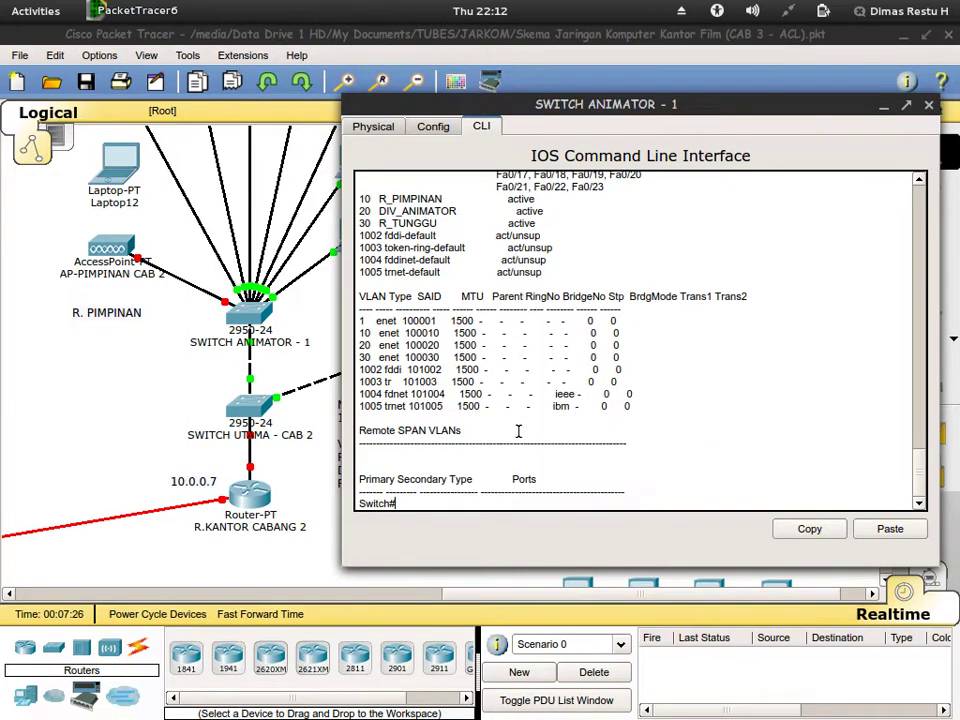
{"action": "scroll", "coordinate": [517, 431], "scroll_direction": "up", "scroll_amount": 1}
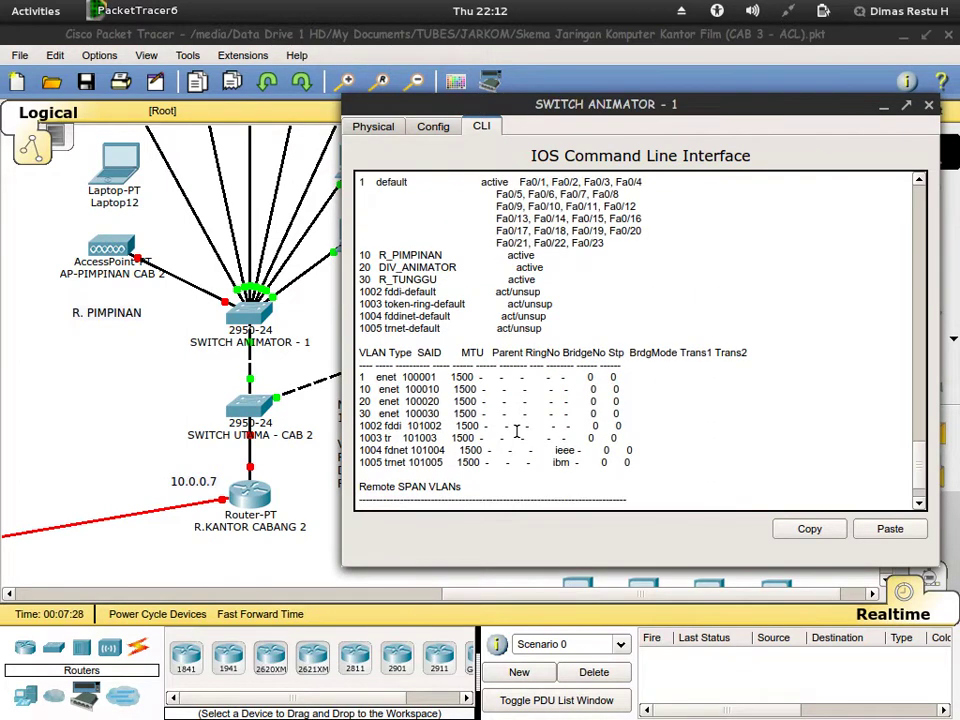
{"action": "scroll", "coordinate": [517, 431], "scroll_direction": "up", "scroll_amount": 2}
{"action": "scroll", "coordinate": [516, 431], "scroll_direction": "down", "scroll_amount": 3}
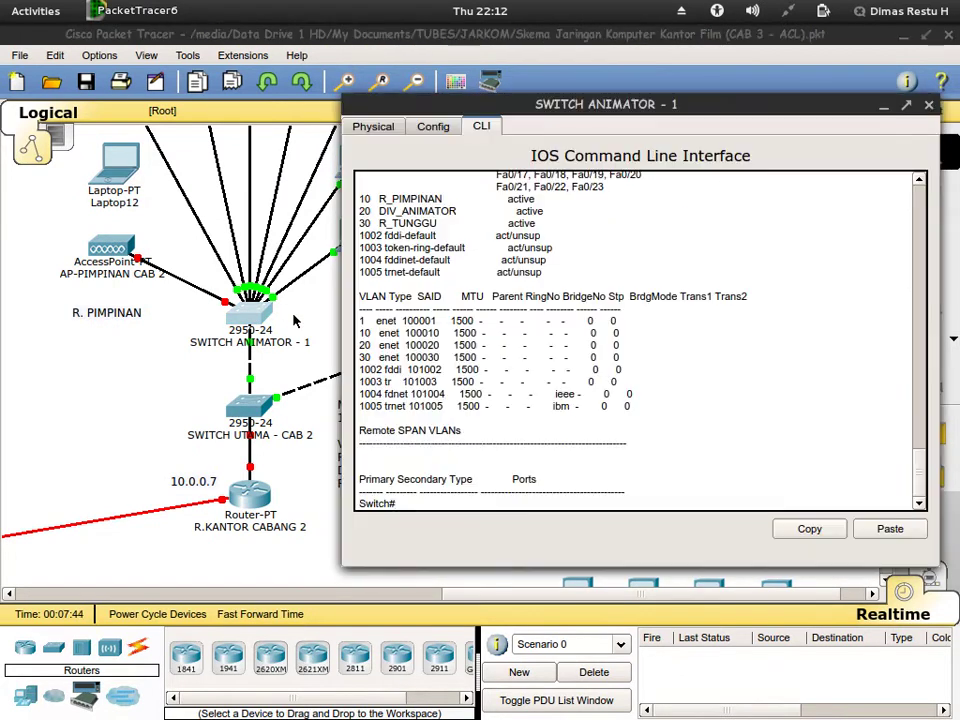
- Close the switch's command line and check which port of SWITCH ANIMATOR - 1 connects to AP-PIMPINAN CAB 2
{"action": "left_click", "coordinate": [926, 104]}
{"action": "scroll", "coordinate": [395, 308], "scroll_direction": "up", "scroll_amount": 3}
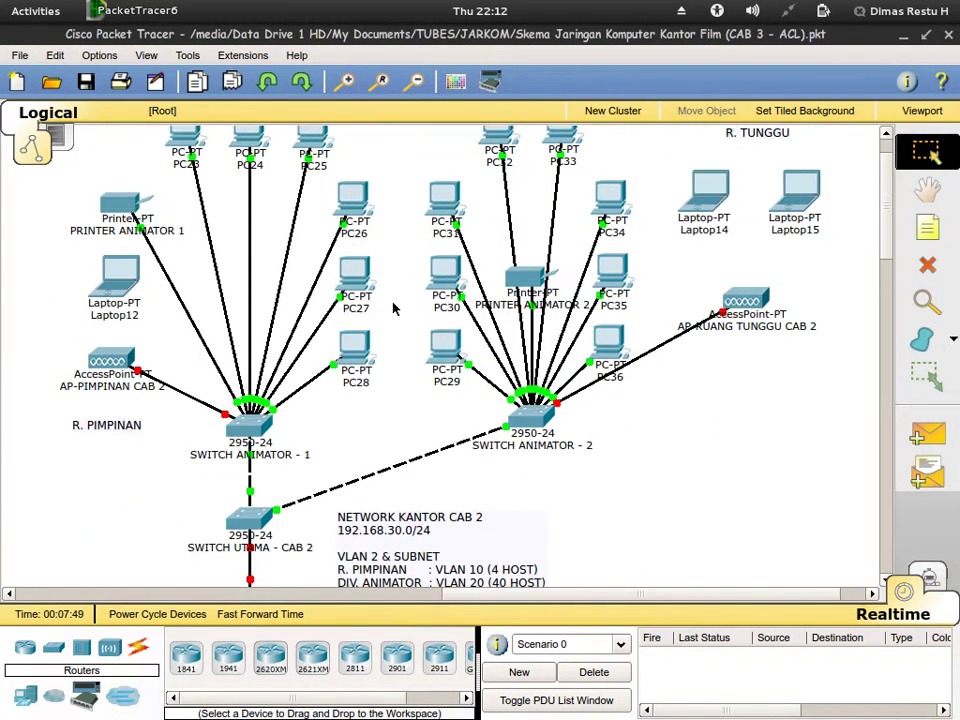
{"action": "scroll", "coordinate": [395, 308], "scroll_direction": "up", "scroll_amount": 1}
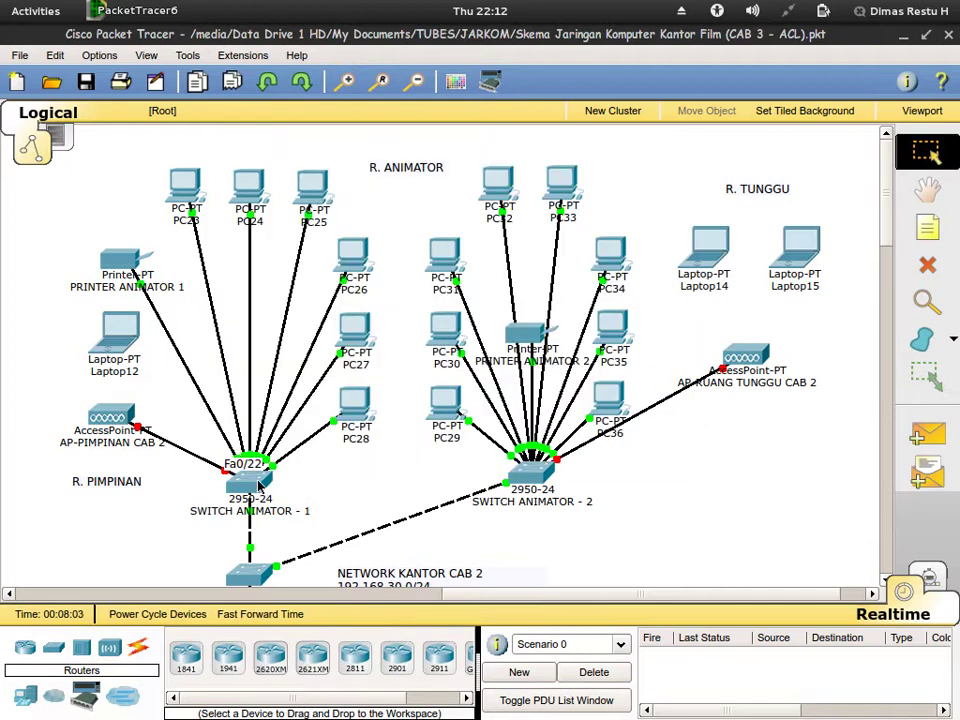
{"action": "mouse_move", "coordinate": [258, 485]}
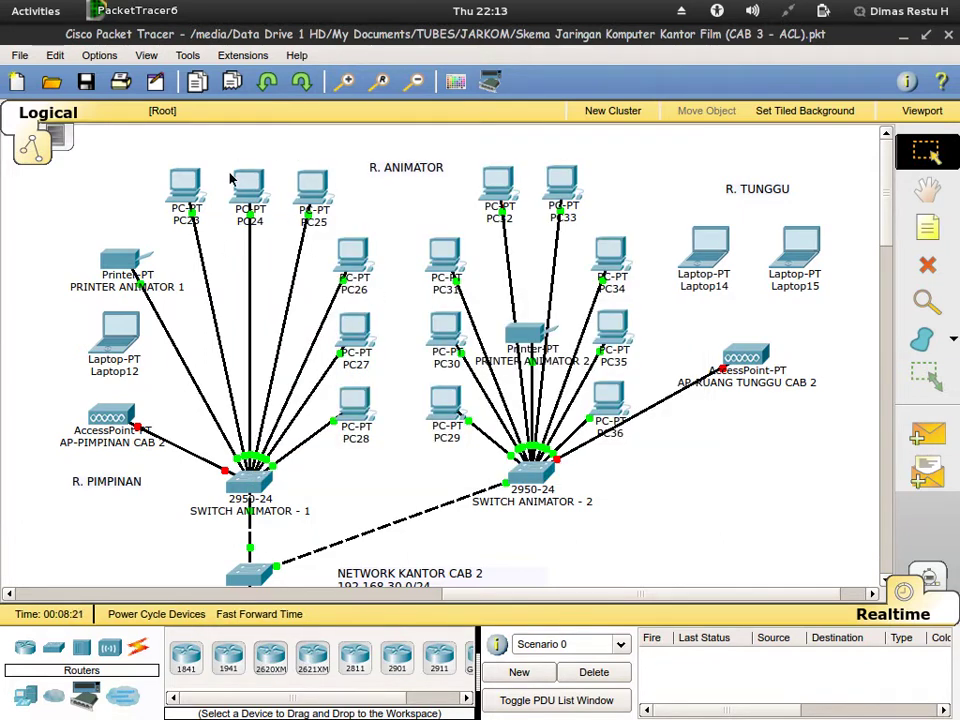
- Reopen the SWITCH ANIMATOR - 1 command line, enter global configuration, and set interface fa0/22 to switchport mode access
{"action": "left_click", "coordinate": [253, 492]}
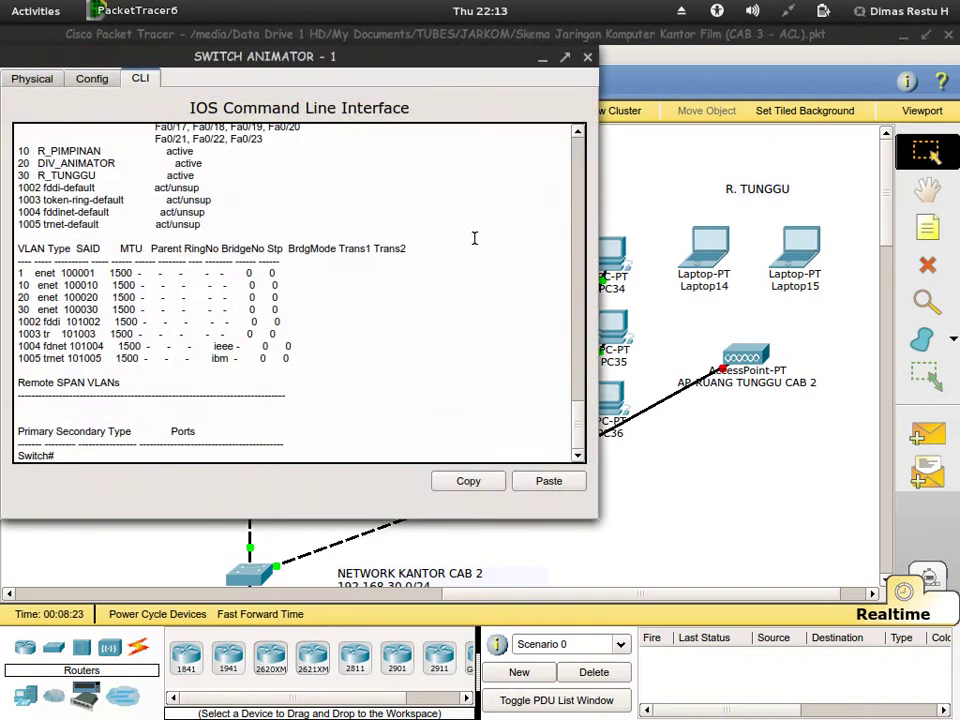
{"action": "left_click_drag", "start_coordinate": [253, 63], "coordinate": [591, 113]}
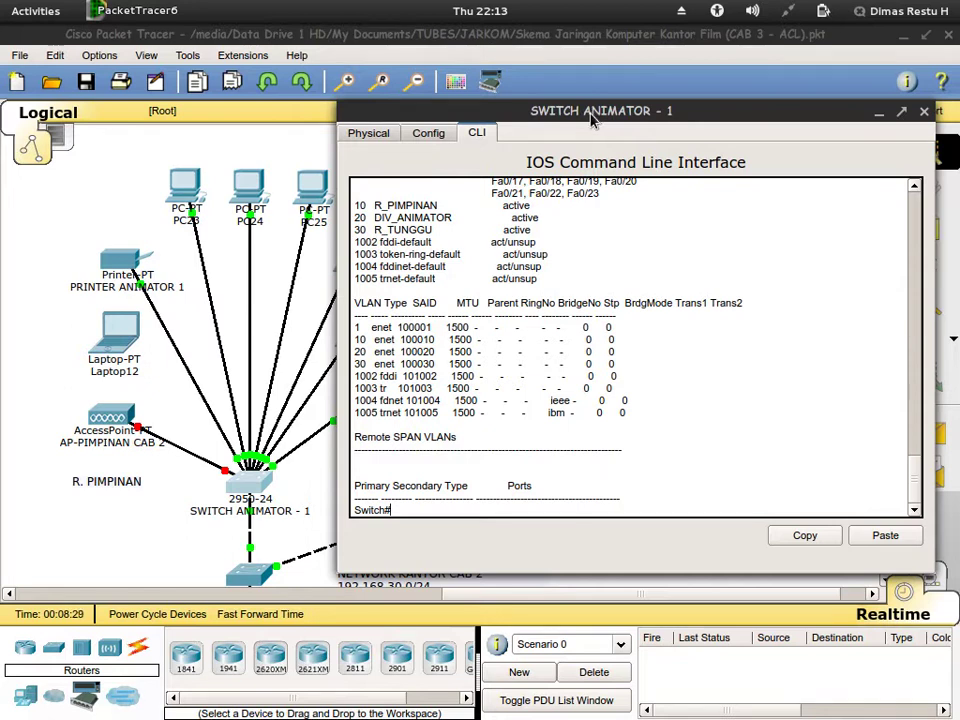
{"action": "type", "text": "conf te"}
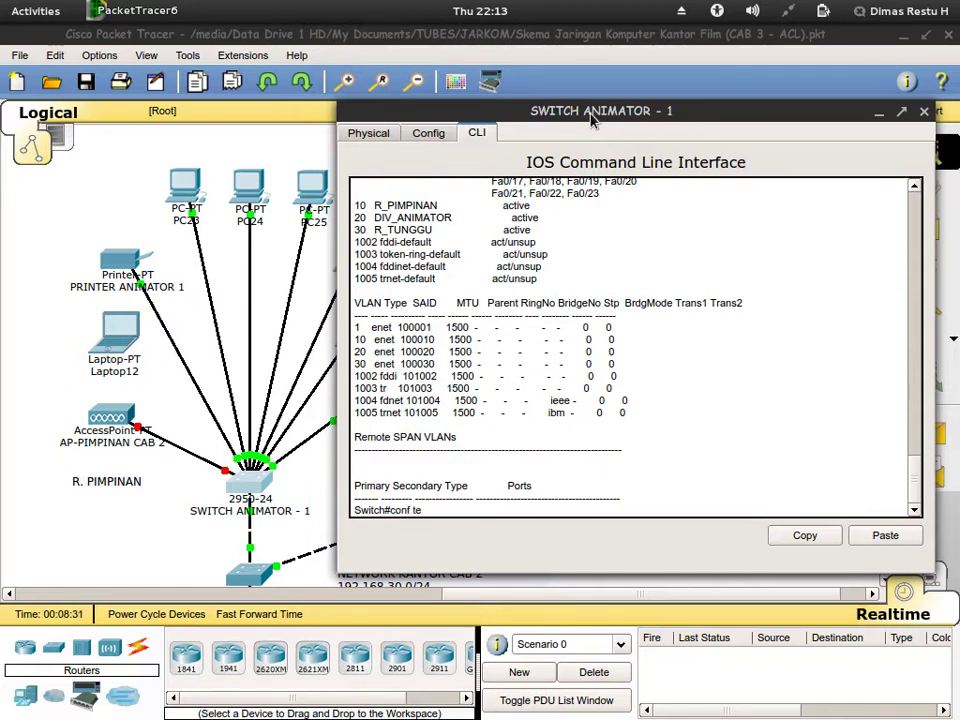
{"action": "type", "text": "r"}
{"action": "key", "text": "Return"}
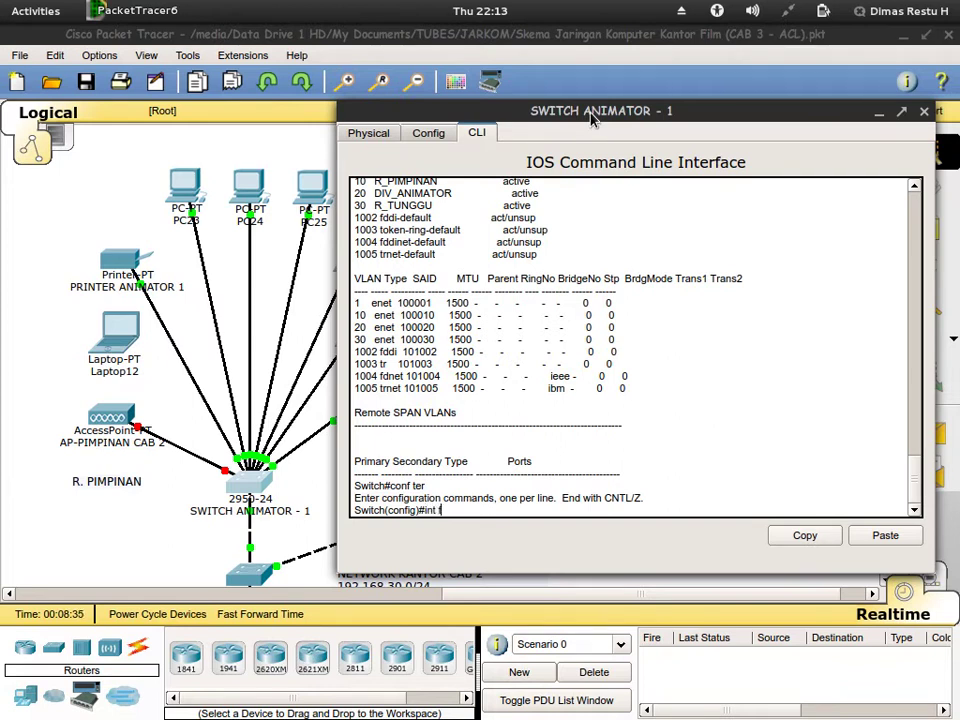
{"action": "type", "text": "int fa0/22"}
{"action": "key", "text": "Return"}
{"action": "type", "text": "swithport mode access"}
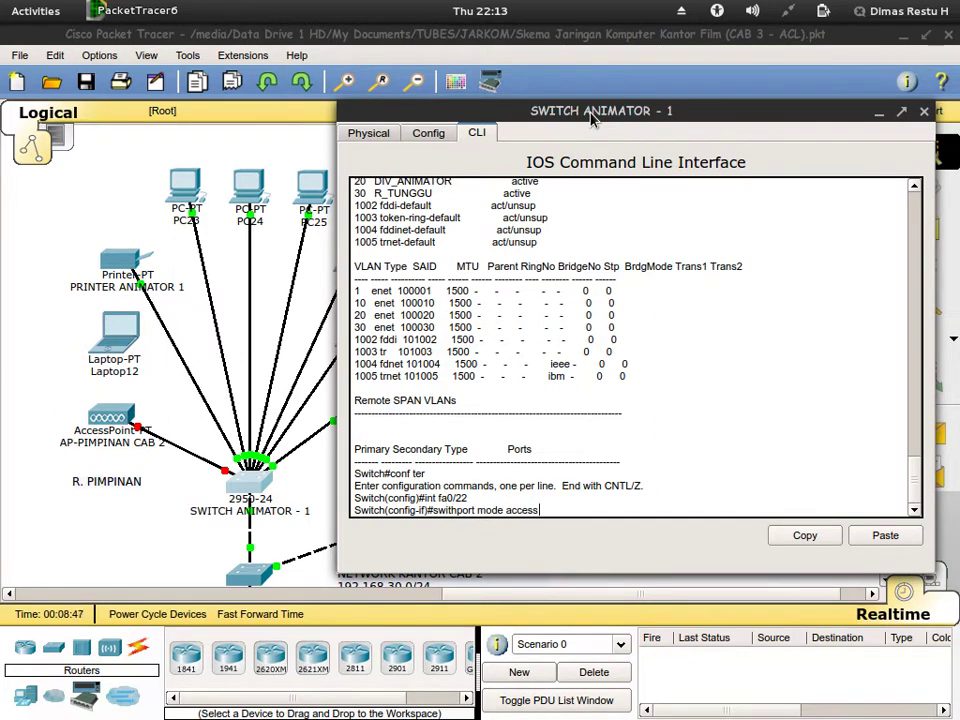
{"action": "key", "text": "Return"}
{"action": "key", "text": "Up"}
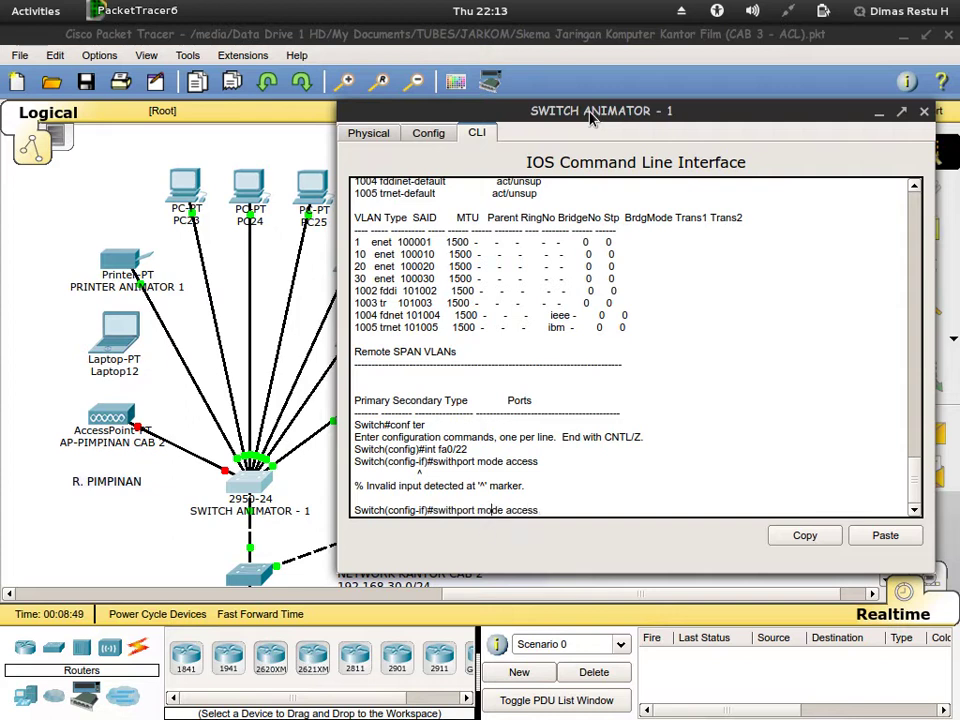
{"action": "type", "text": "c"}
{"action": "key", "text": "Return"}
- Assign interface fa0/22 to VLAN 10 with switchport access vlan 10, and exit the interface configuration
{"action": "type", "text": "swit"}
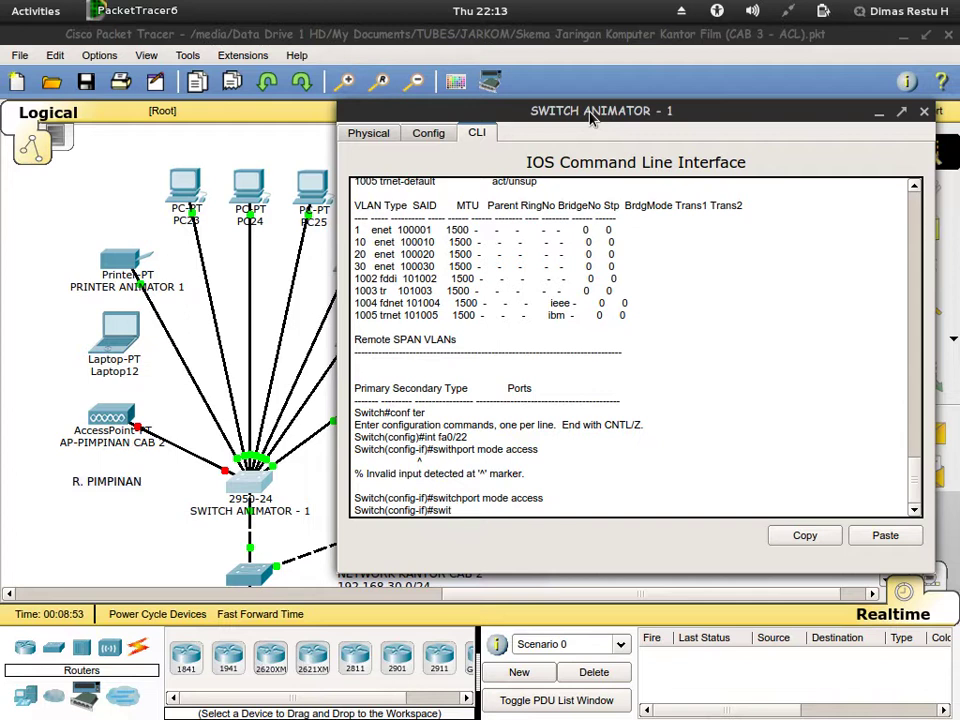
{"action": "type", "text": "chport access vlan"}
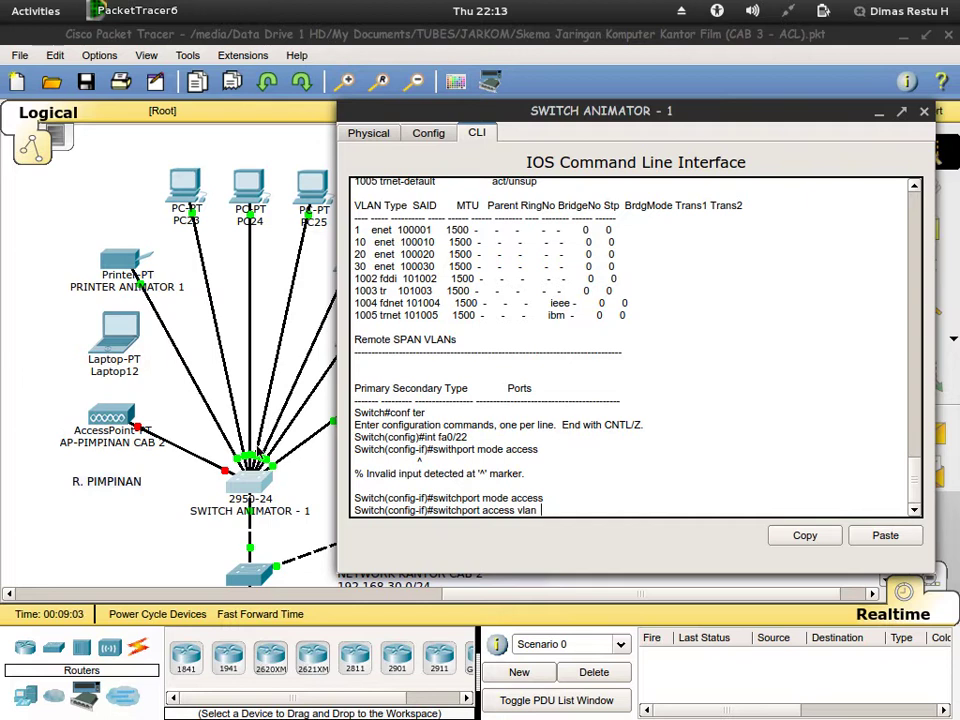
{"action": "scroll", "coordinate": [392, 330], "scroll_direction": "up", "scroll_amount": 3}
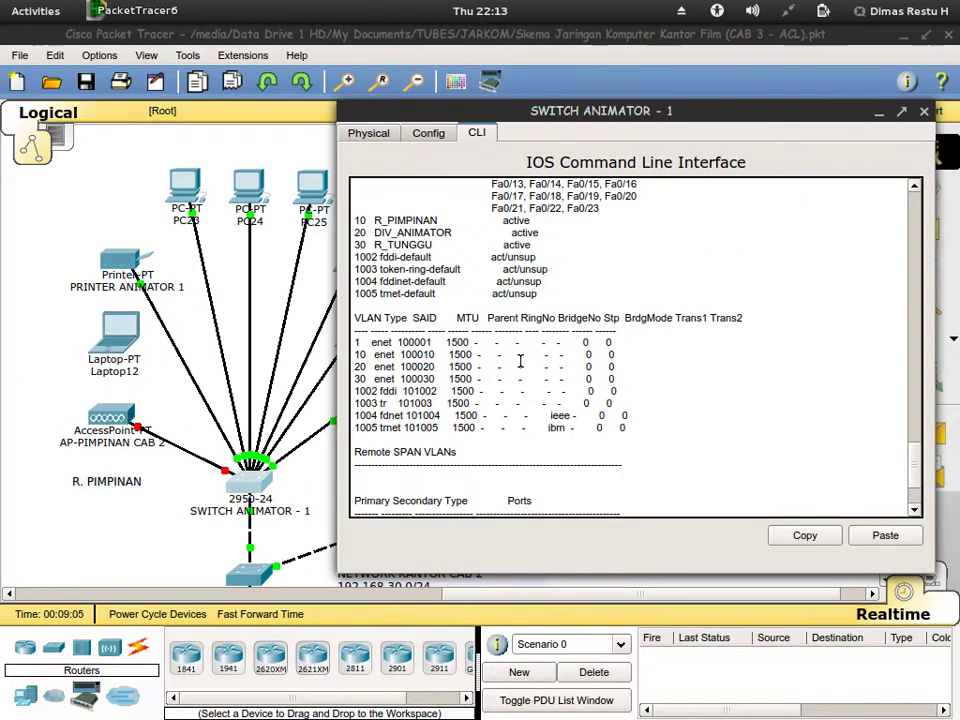
{"action": "scroll", "coordinate": [561, 281], "scroll_direction": "down", "scroll_amount": 5}
{"action": "scroll", "coordinate": [560, 410], "scroll_direction": "up", "scroll_amount": 2}
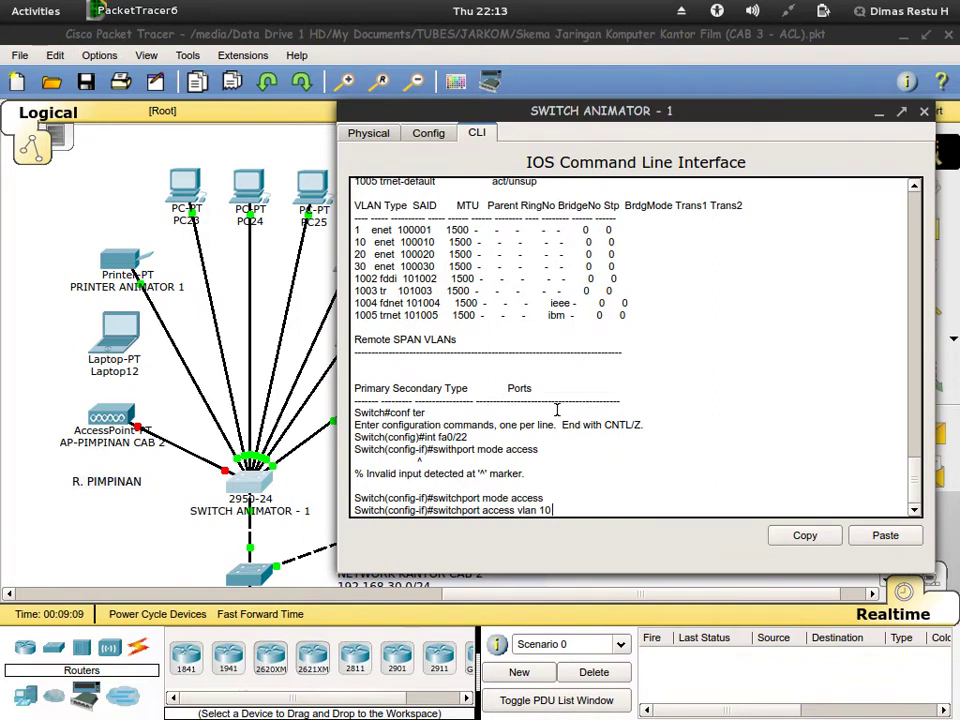
{"action": "key", "text": "Return"}
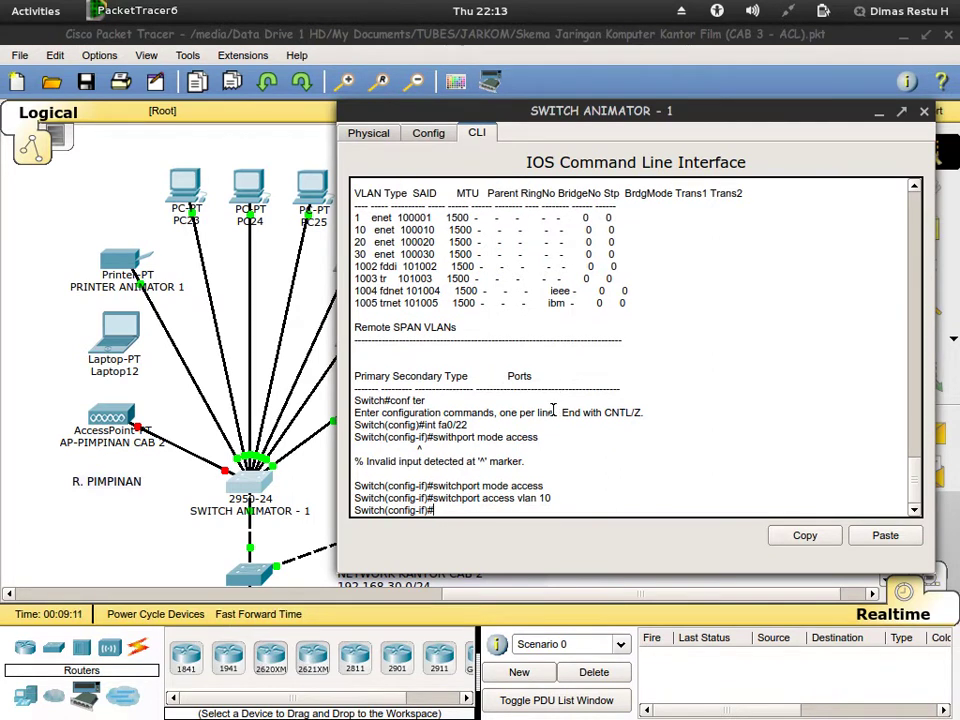
{"action": "type", "text": "exit"}
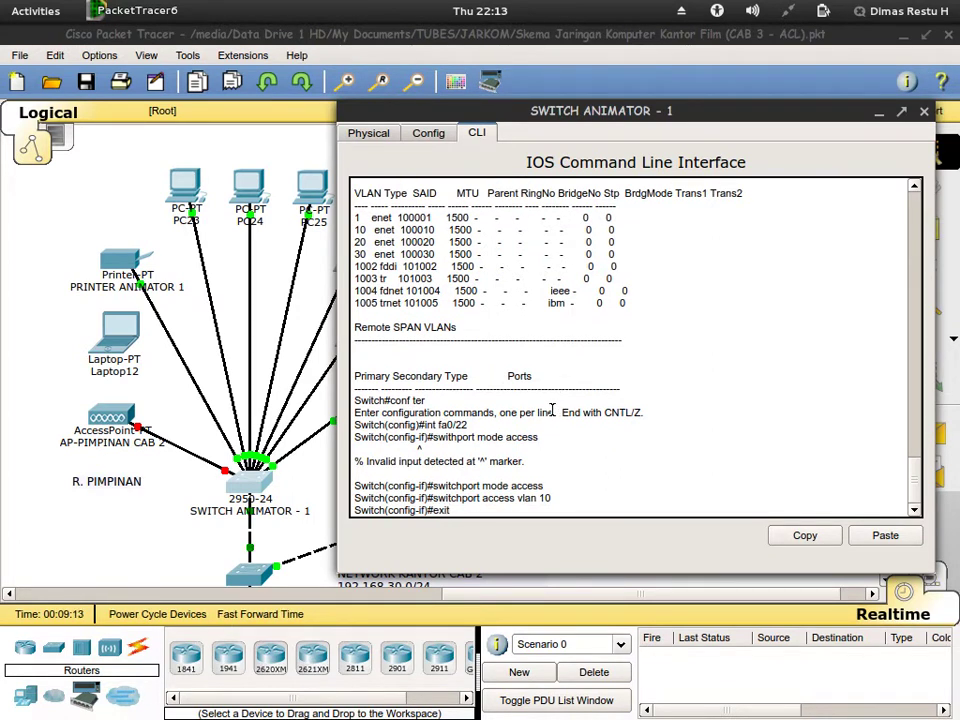
{"action": "key", "text": "Return"}
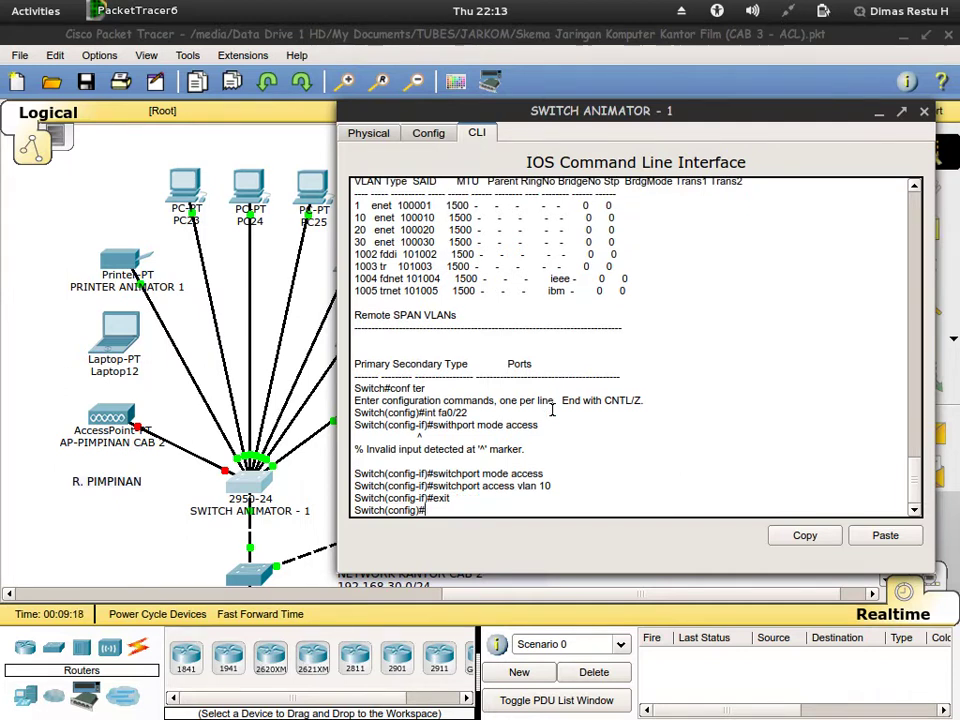
- Check which switch port connects PRINTER ANIMATOR 1, and set interface fa0/23 on SWITCH ANIMATOR - 1 to switchport mode access
{"action": "left_click", "coordinate": [68, 196]}
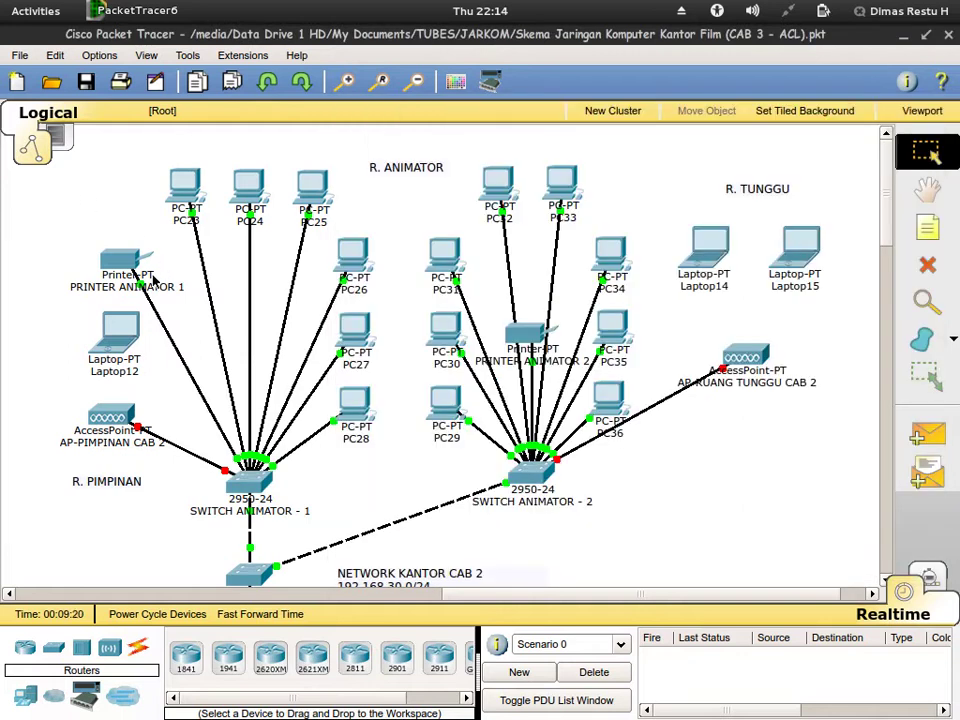
{"action": "mouse_move", "coordinate": [143, 287]}
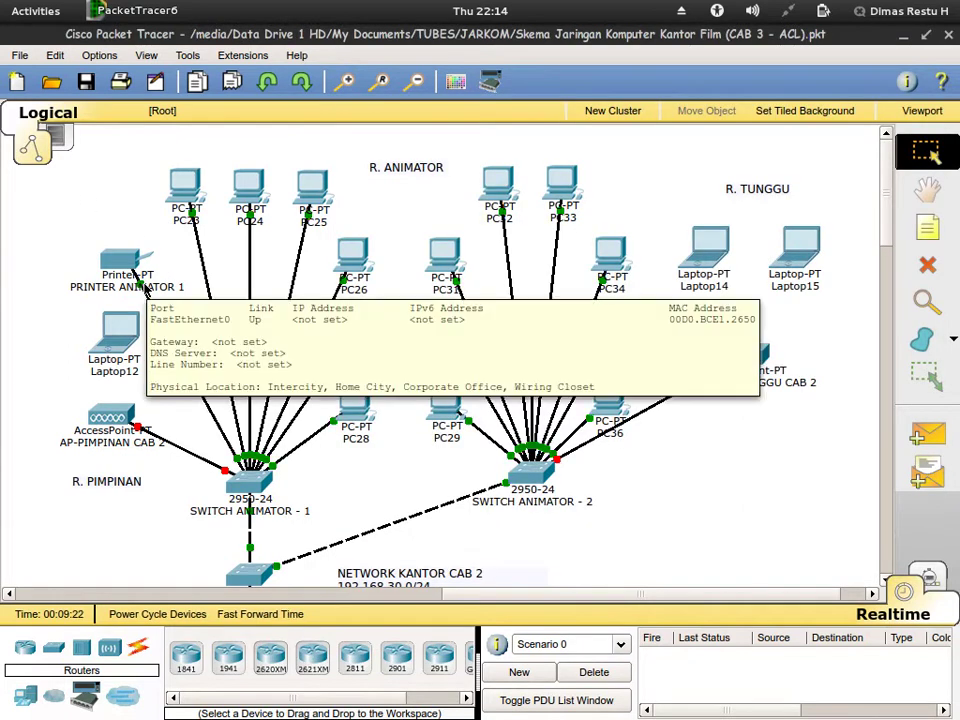
{"action": "mouse_move", "coordinate": [241, 465]}
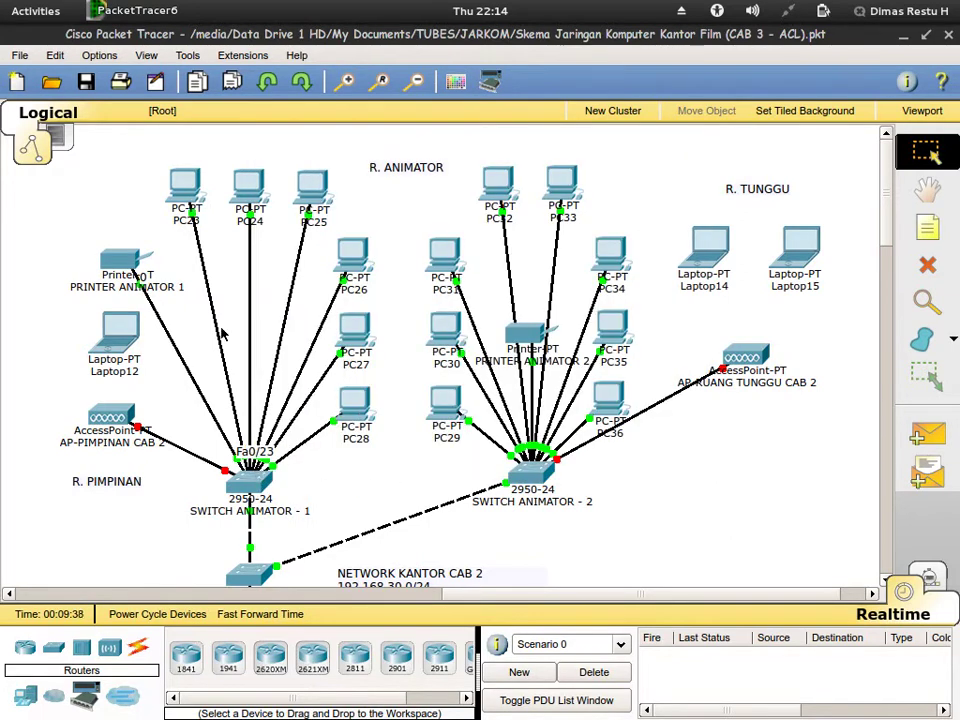
{"action": "mouse_move", "coordinate": [2, 2]}
{"action": "left_click", "coordinate": [730, 267]}
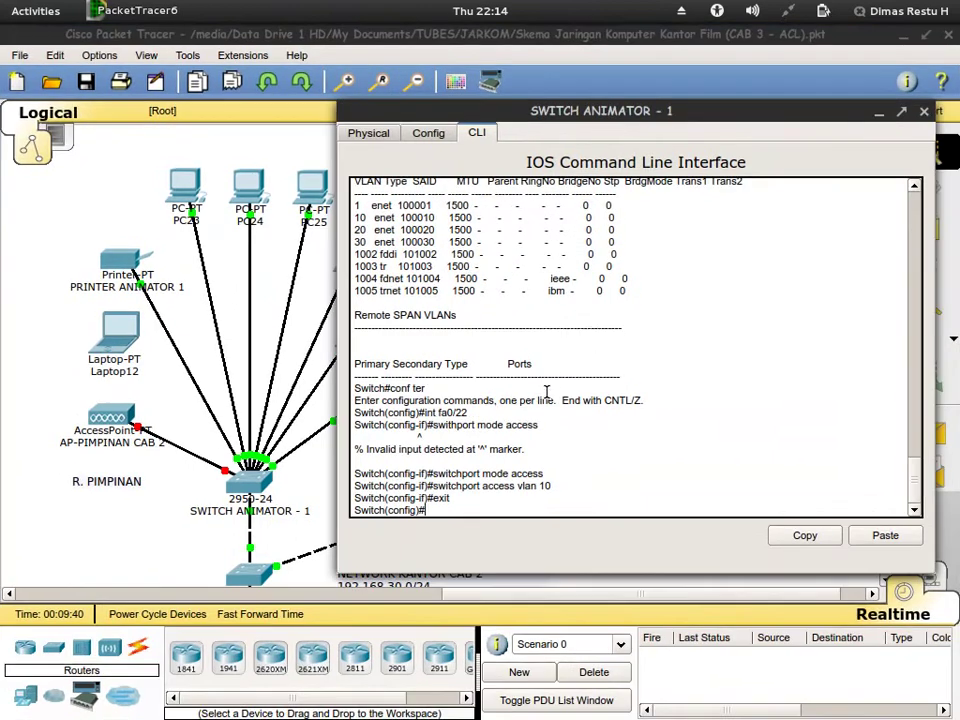
{"action": "type", "text": "fa0/23"}
{"action": "key", "text": "Return"}
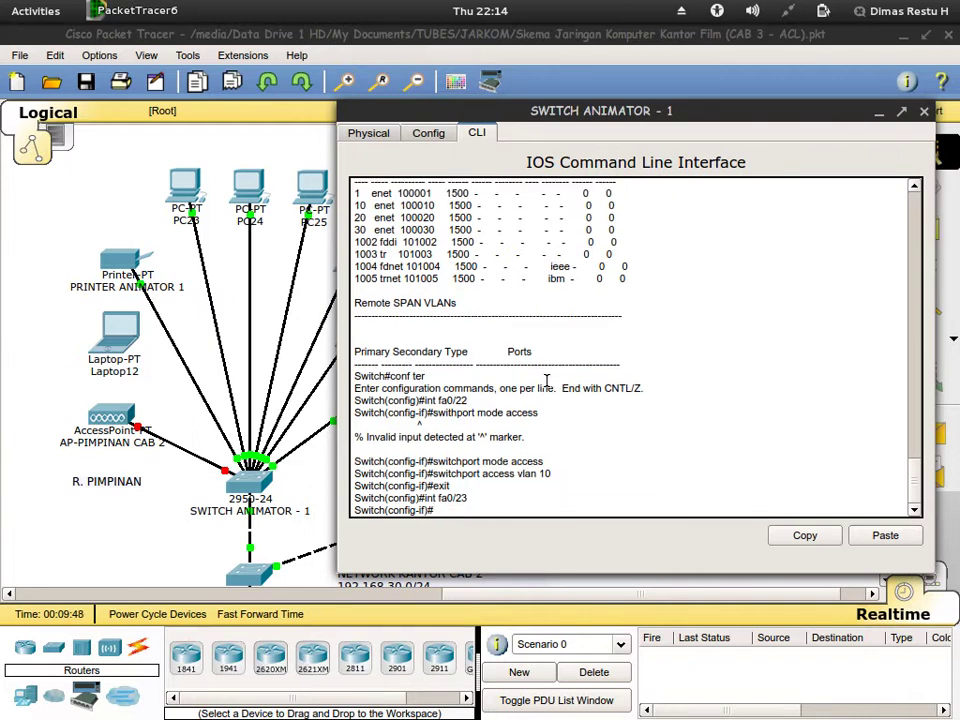
{"action": "type", "text": "switchport mode access"}
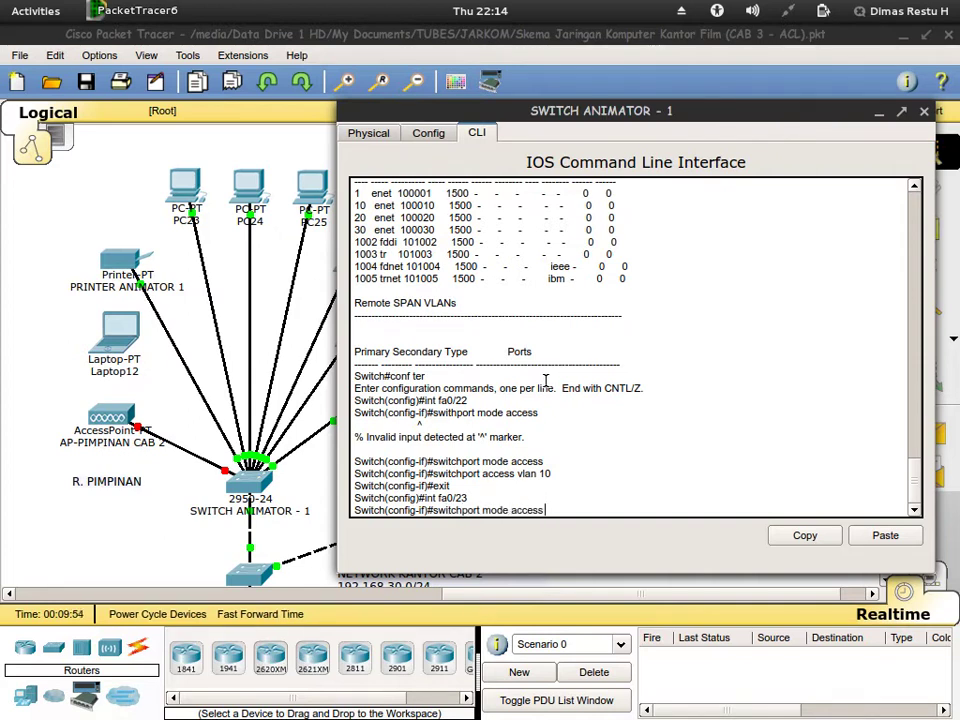
{"action": "key", "text": "Return"}
- Assign interface fa0/23 to VLAN 20 with switchport access vlan 20, and exit the interface configuration
{"action": "type", "text": "switchport "}
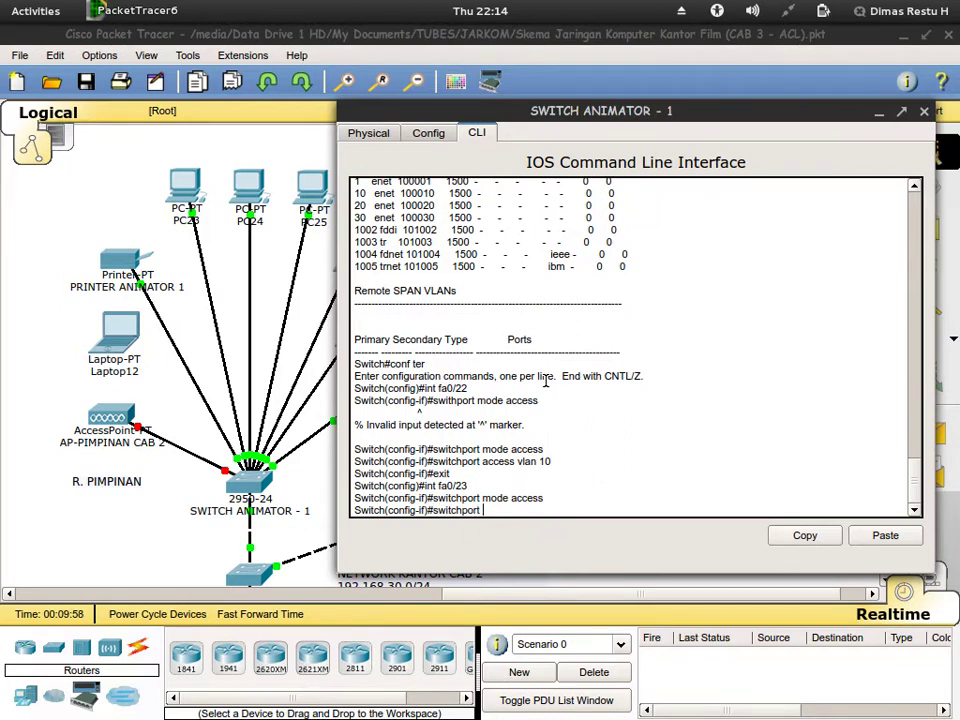
{"action": "type", "text": "access vlan 20"}
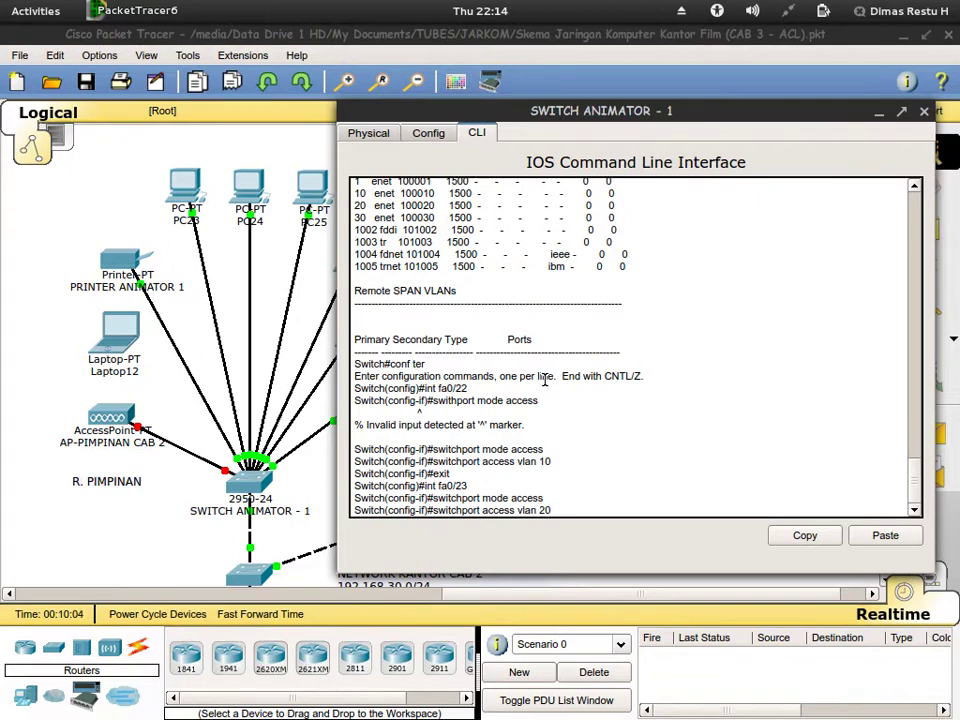
{"action": "key", "text": "Return"}
{"action": "type", "text": "exit"}
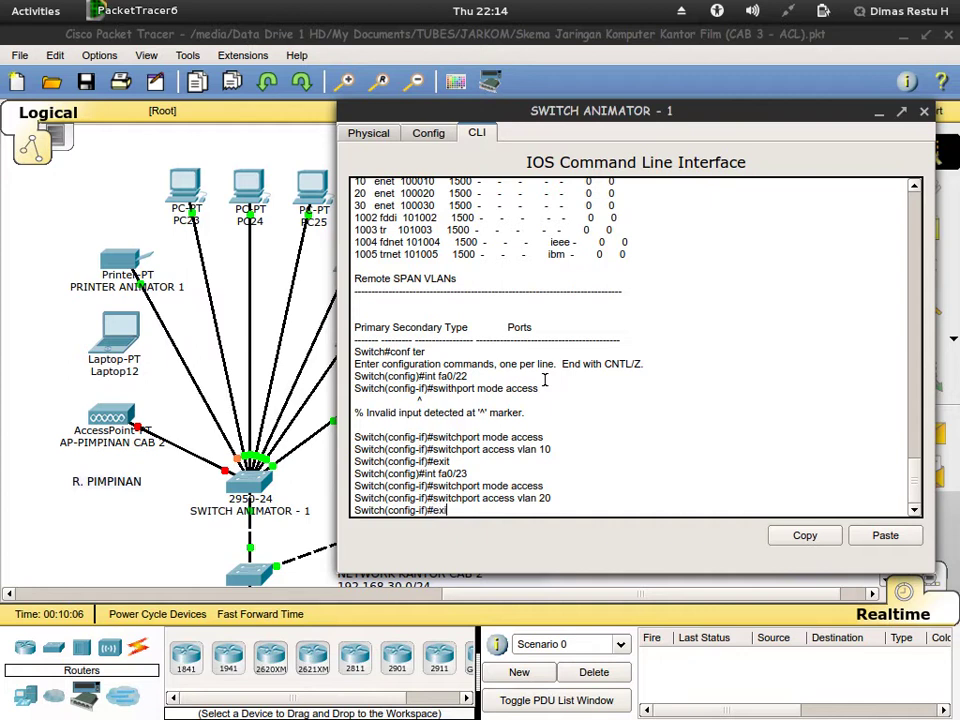
{"action": "key", "text": "Return"}
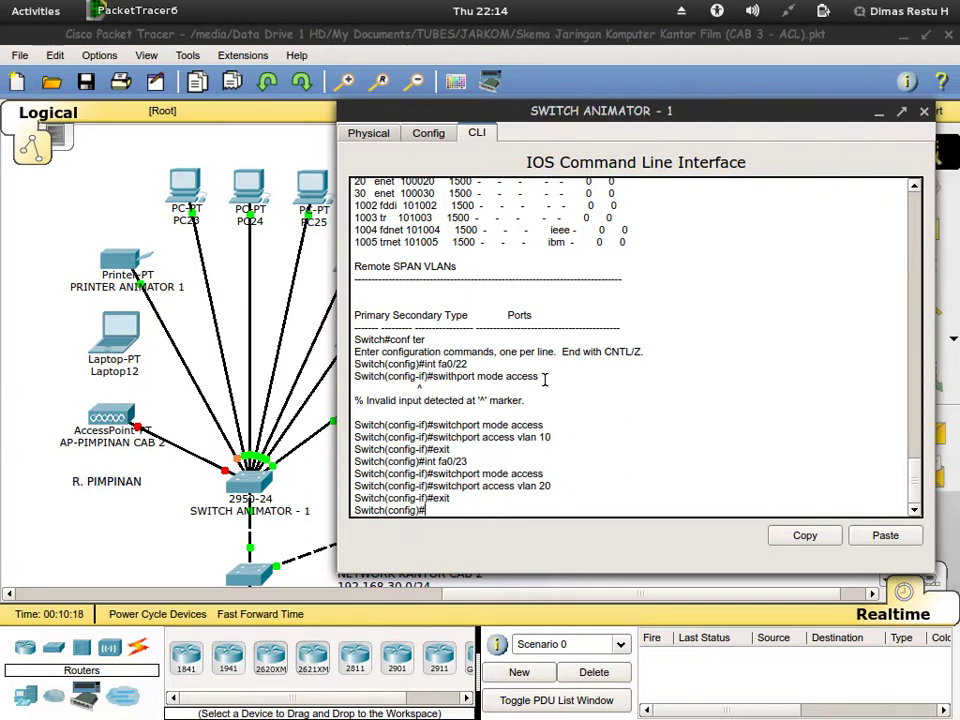
- Select interface range fa0/1-20 on SWITCH ANIMATOR - 1 and set it to switchport mode access
{"action": "type", "text": "int range fa0/1"}
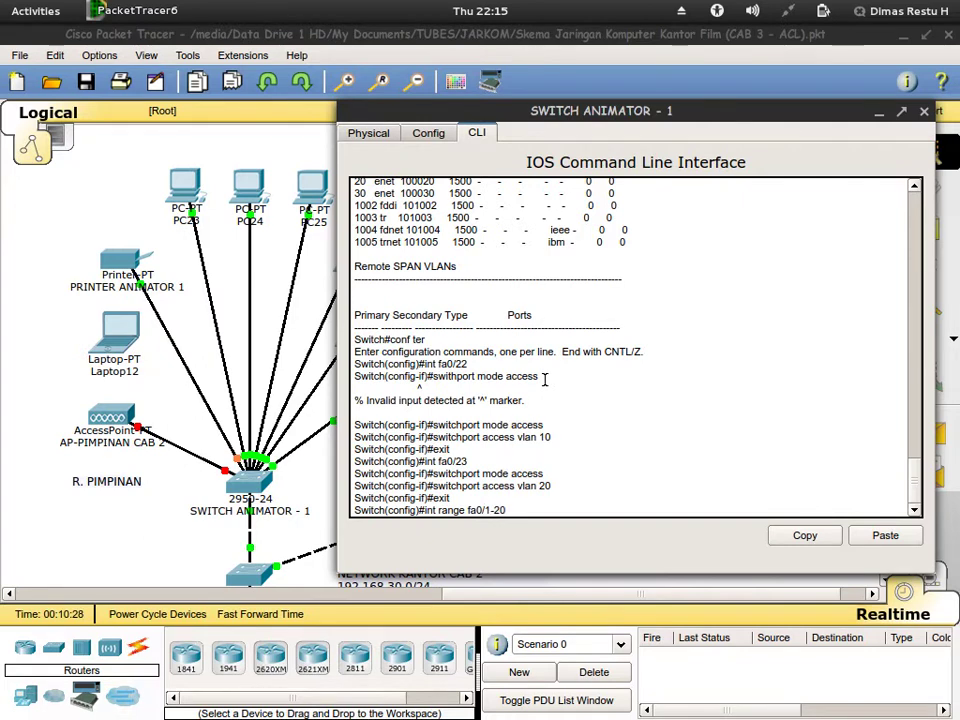
{"action": "type", "text": "-20"}
{"action": "key", "text": "Return"}
{"action": "type", "text": "switchpo"}
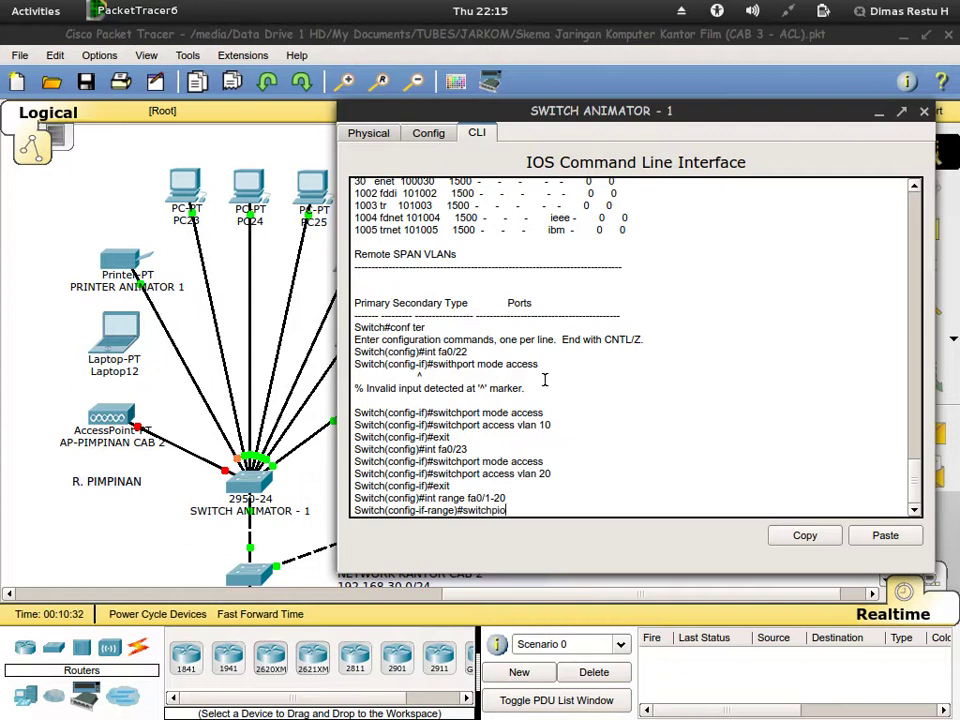
{"action": "type", "text": "rt mode access"}
{"action": "key", "text": "Return"}
- Assign interface range fa0/1-20 to VLAN 20 with switchport access vlan 20, and exit the range configuration
{"action": "type", "text": "switchport access vlan 20"}
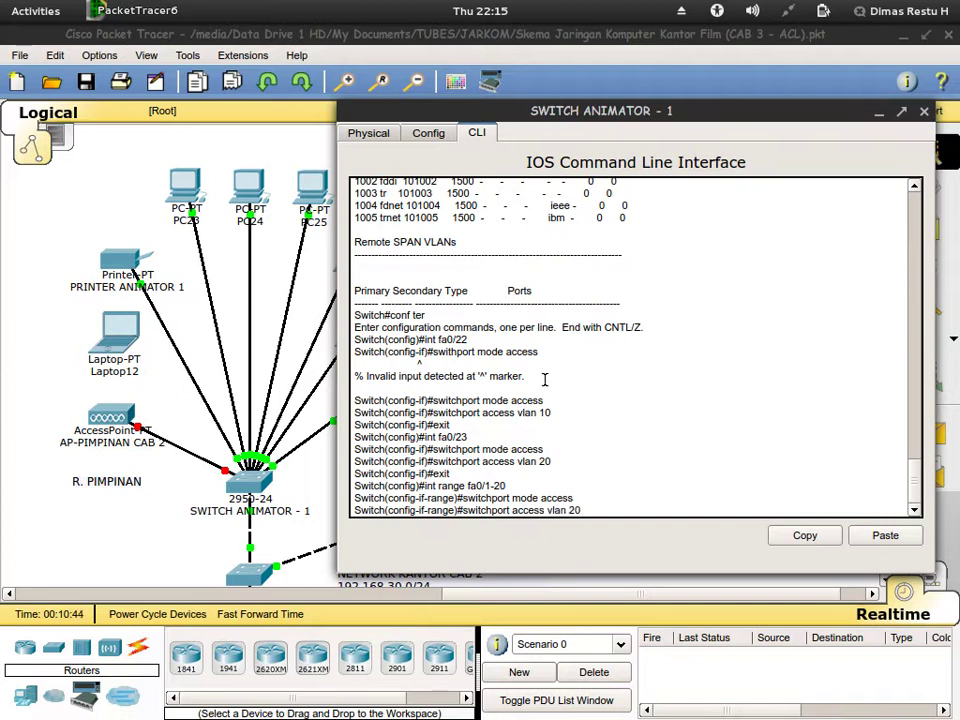
{"action": "key", "text": "Return"}
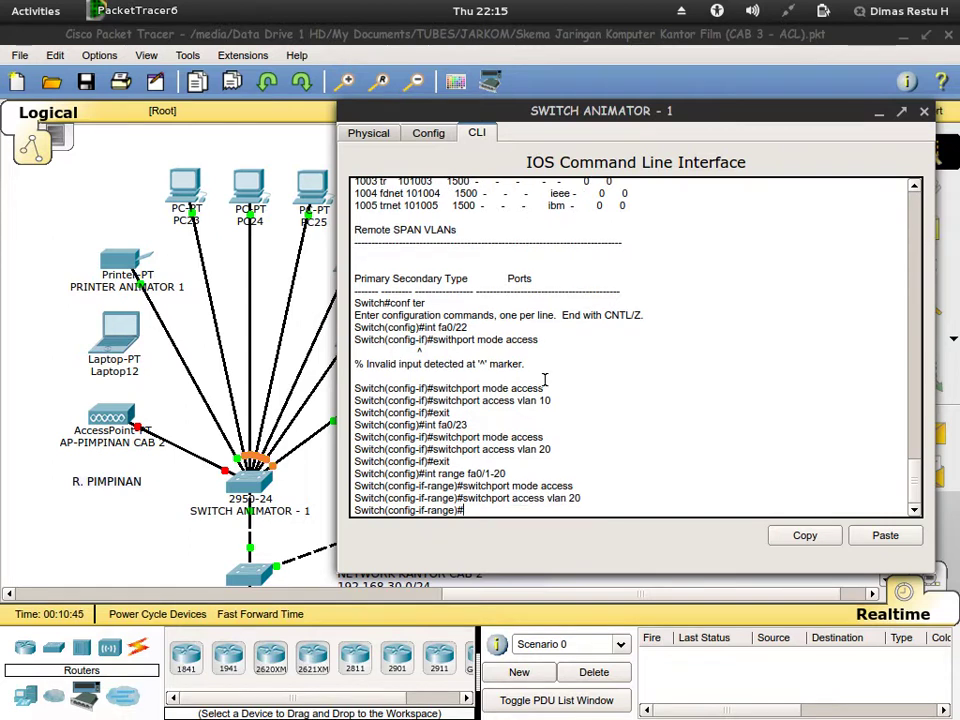
{"action": "type", "text": "exit"}
{"action": "key", "text": "Return"}
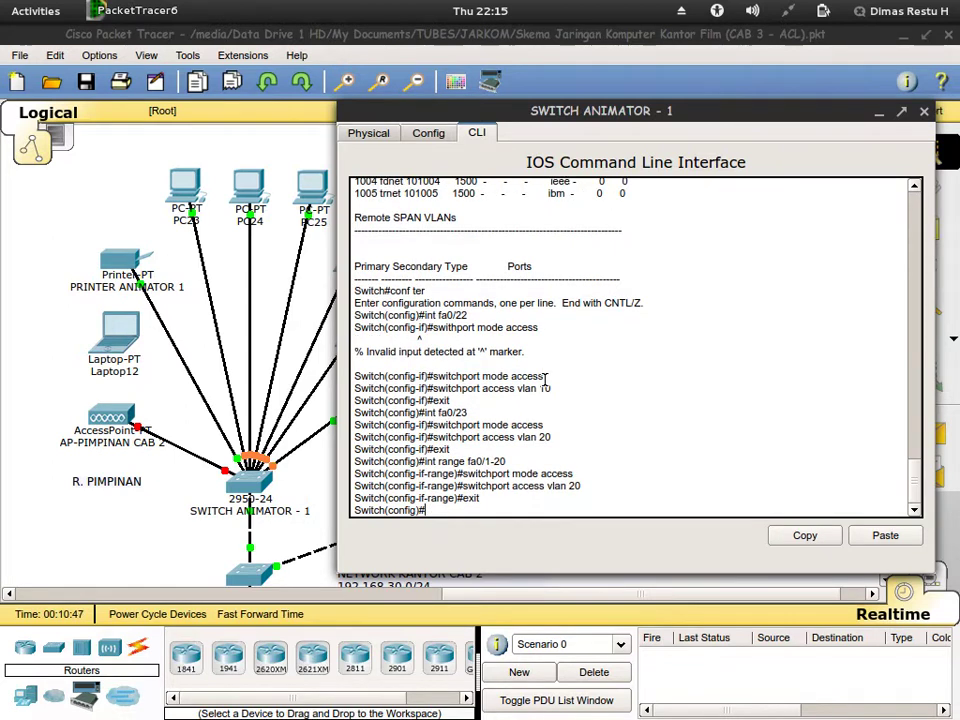
- End configuration mode on SWITCH ANIMATOR - 1 and save the running configuration with write and copy r s, keeping the default destination
{"action": "type", "text": "end"}
{"action": "key", "text": "Return"}
{"action": "key", "text": "Return"}
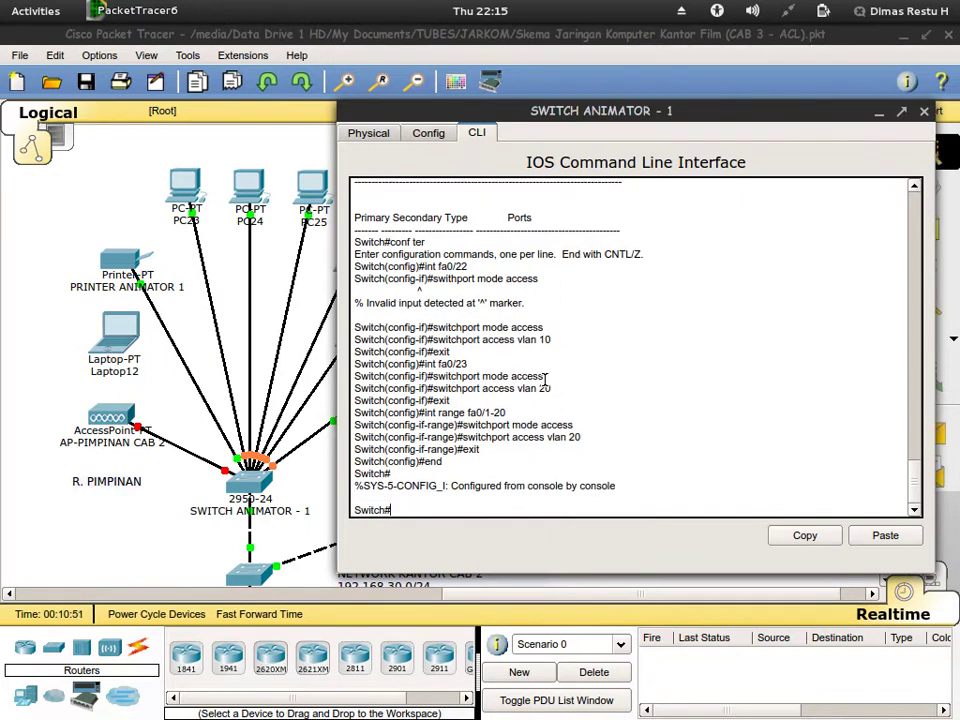
{"action": "type", "text": "write"}
{"action": "key", "text": "Return"}
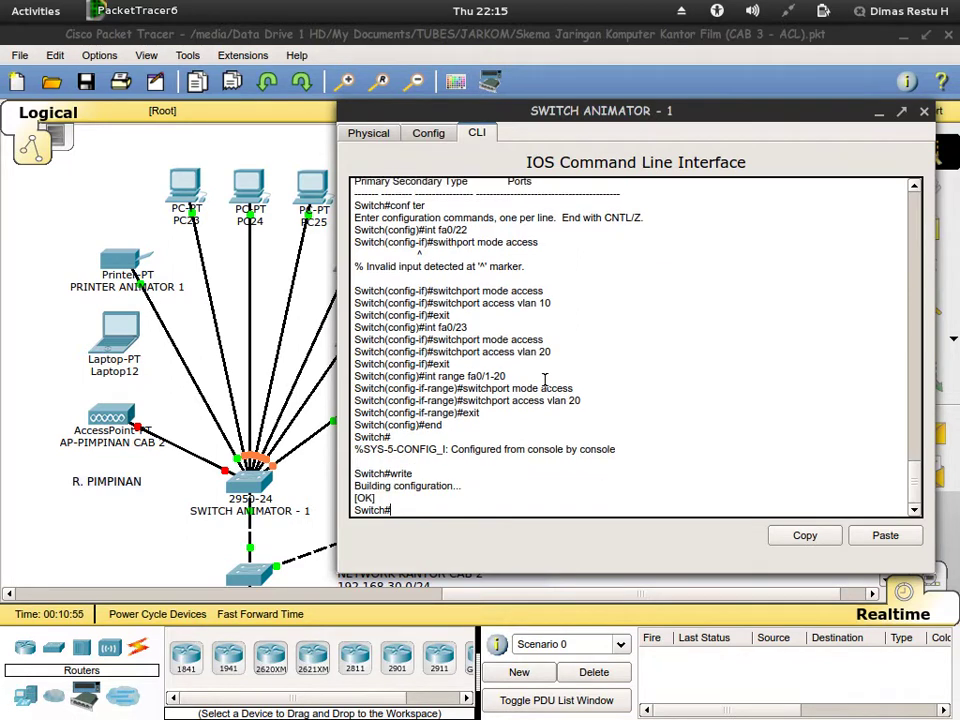
{"action": "type", "text": "copy r s"}
{"action": "key", "text": "Return"}
{"action": "key", "text": "Return"}
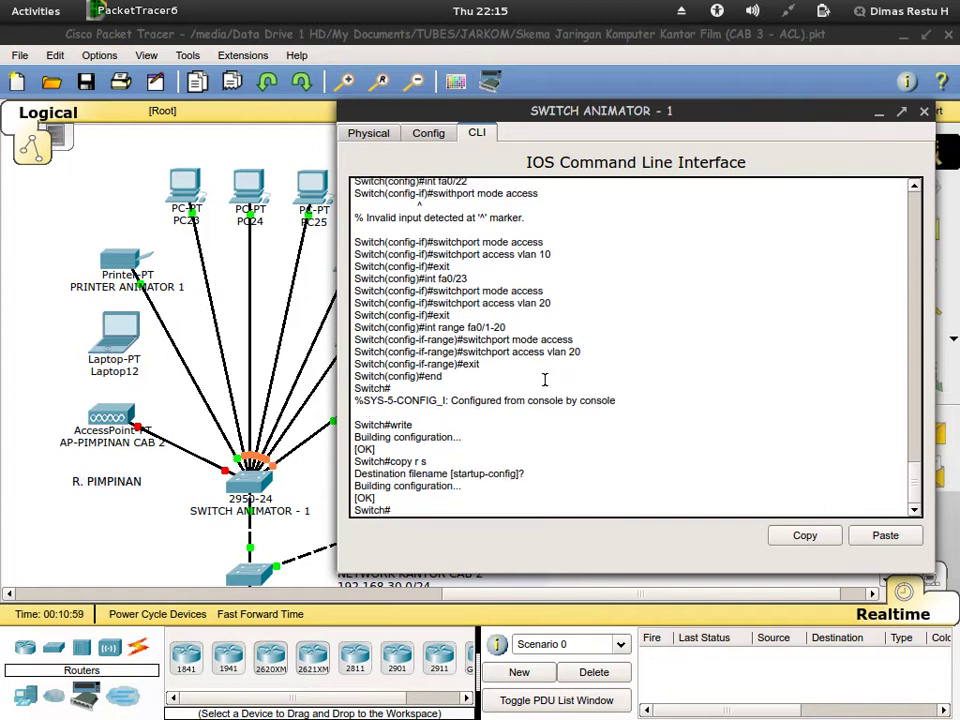
{"action": "scroll", "coordinate": [585, 405], "scroll_direction": "up", "scroll_amount": 8}
{"action": "scroll", "coordinate": [585, 405], "scroll_direction": "down", "scroll_amount": 8}
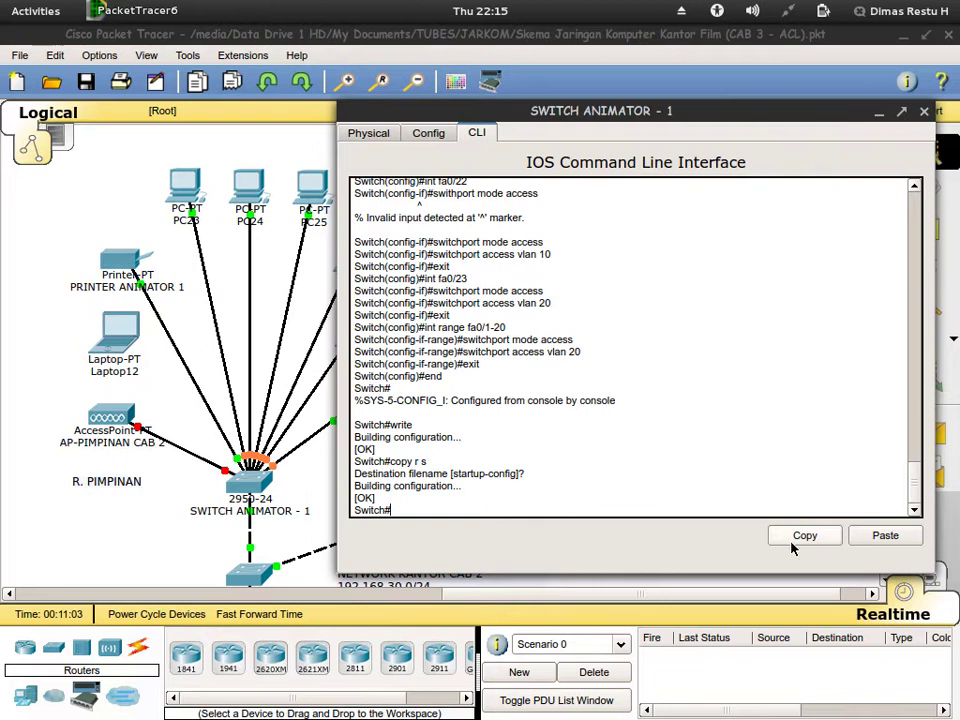
- Close the SWITCH ANIMATOR - 1 window and launch gedit with an empty document
{"action": "left_click", "coordinate": [923, 111]}
{"action": "mouse_move", "coordinate": [2, 2]}
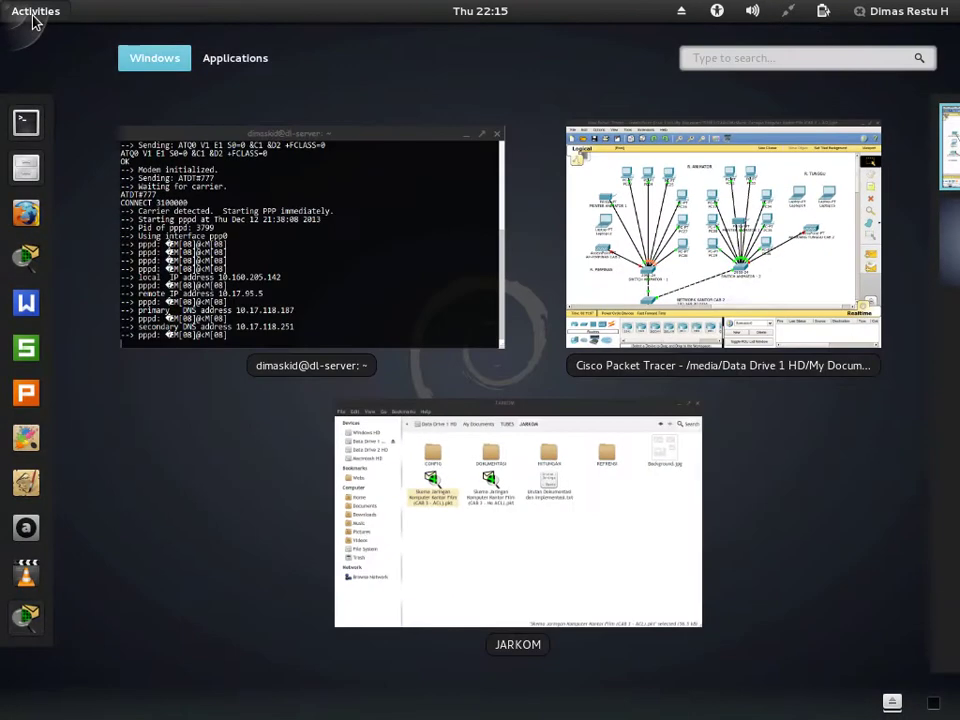
{"action": "left_click", "coordinate": [739, 68]}
{"action": "type", "text": "Gedit"}
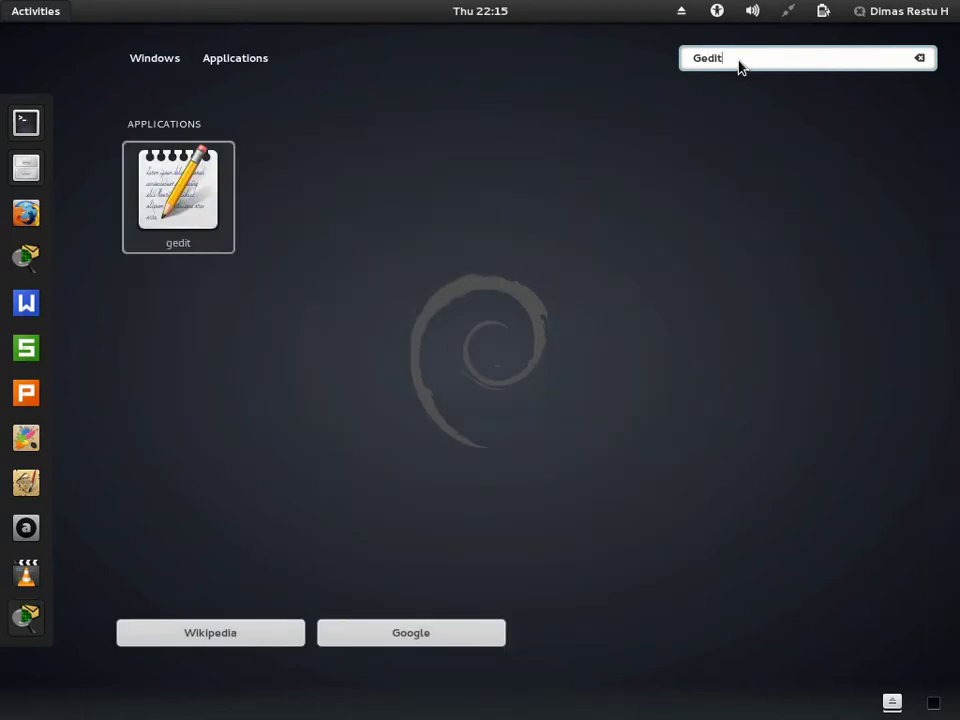
{"action": "key", "text": "Return"}
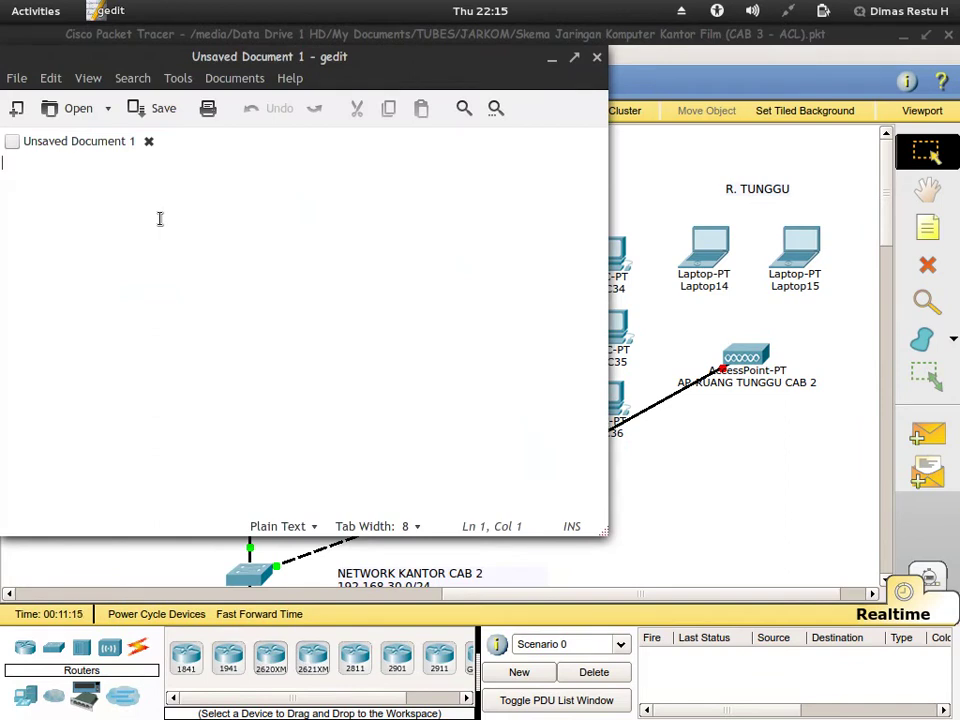
- Return to Packet Tracer, reopen the SWITCH ANIMATOR - 1 command line, and copy its session log from the Switch>en line to the end
{"action": "left_click", "coordinate": [628, 150]}
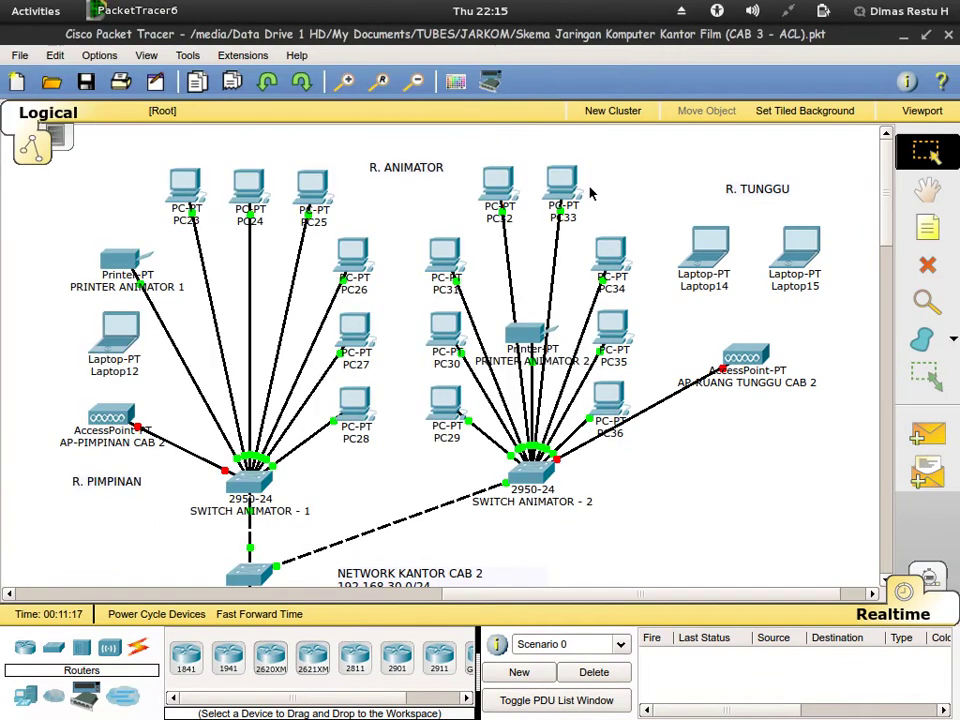
{"action": "left_click", "coordinate": [249, 472]}
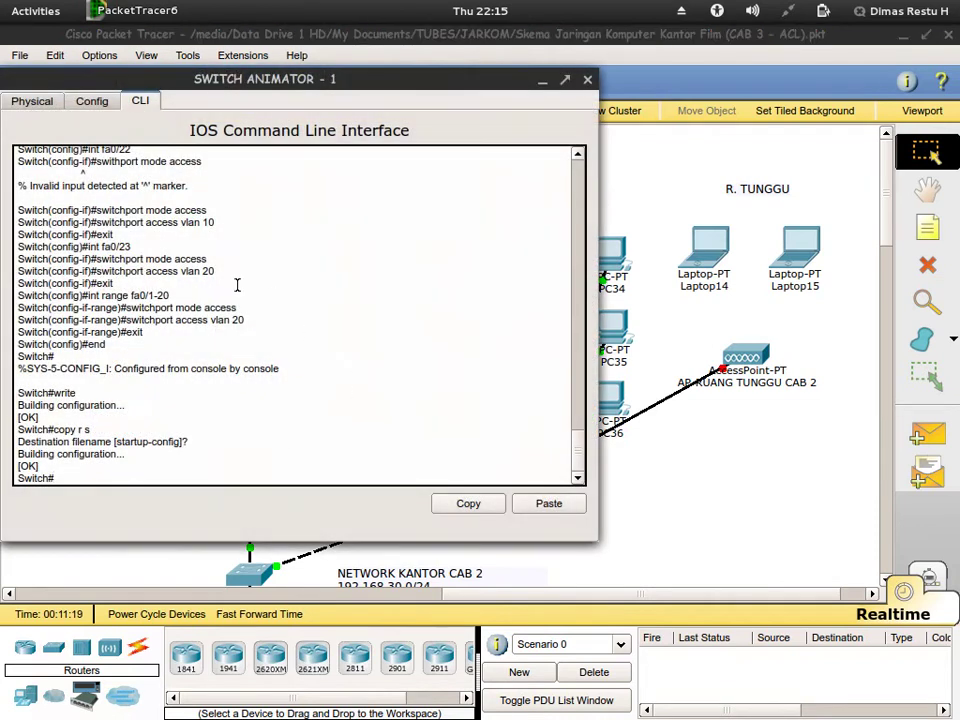
{"action": "left_click_drag", "start_coordinate": [60, 469], "coordinate": [8, 400]}
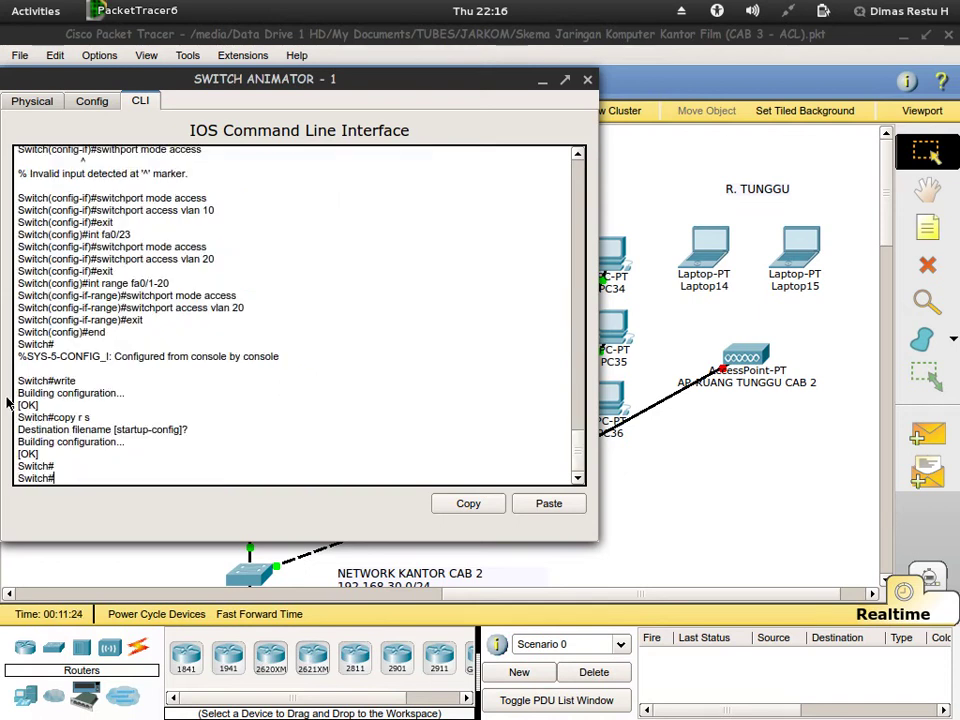
{"action": "left_click_drag", "start_coordinate": [107, 468], "coordinate": [10, 447]}
{"action": "left_click", "coordinate": [469, 504]}
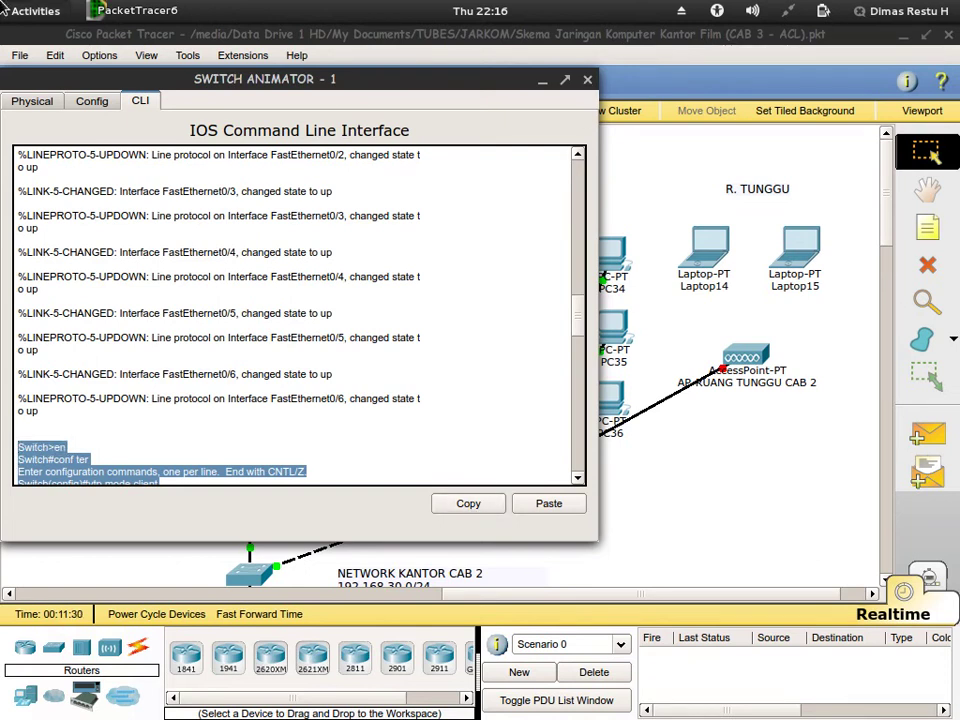
- Switch to gedit and paste the copied switch session log into the empty document
{"action": "mouse_move", "coordinate": [4, 6]}
{"action": "left_click", "coordinate": [476, 261]}
{"action": "right_click", "coordinate": [165, 263]}
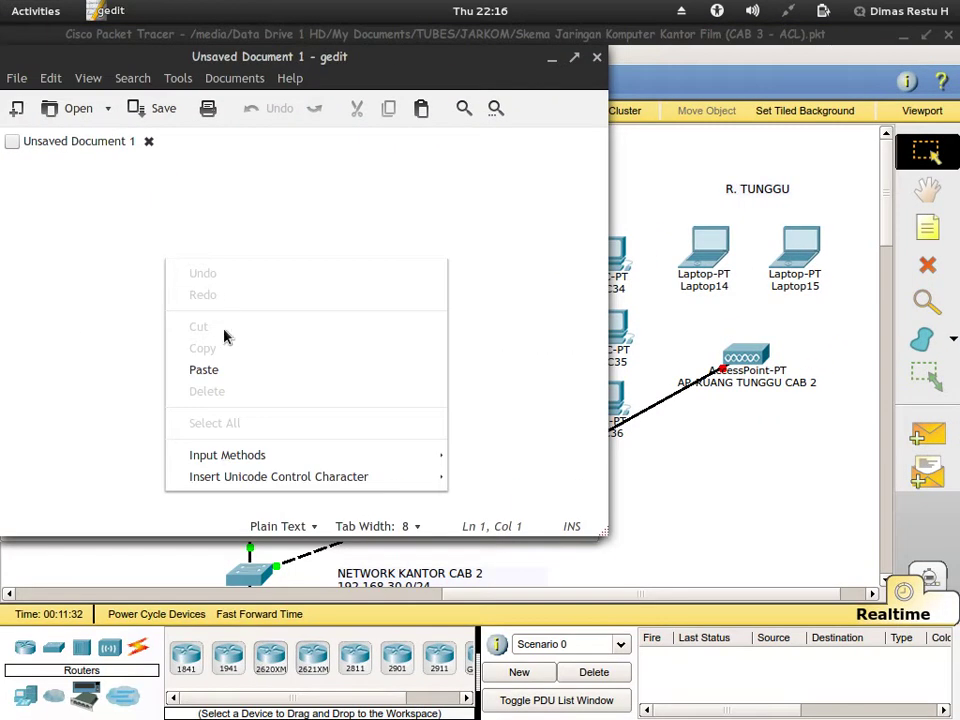
{"action": "left_click", "coordinate": [203, 369]}
{"action": "scroll", "coordinate": [280, 360], "scroll_direction": "up", "scroll_amount": 15}
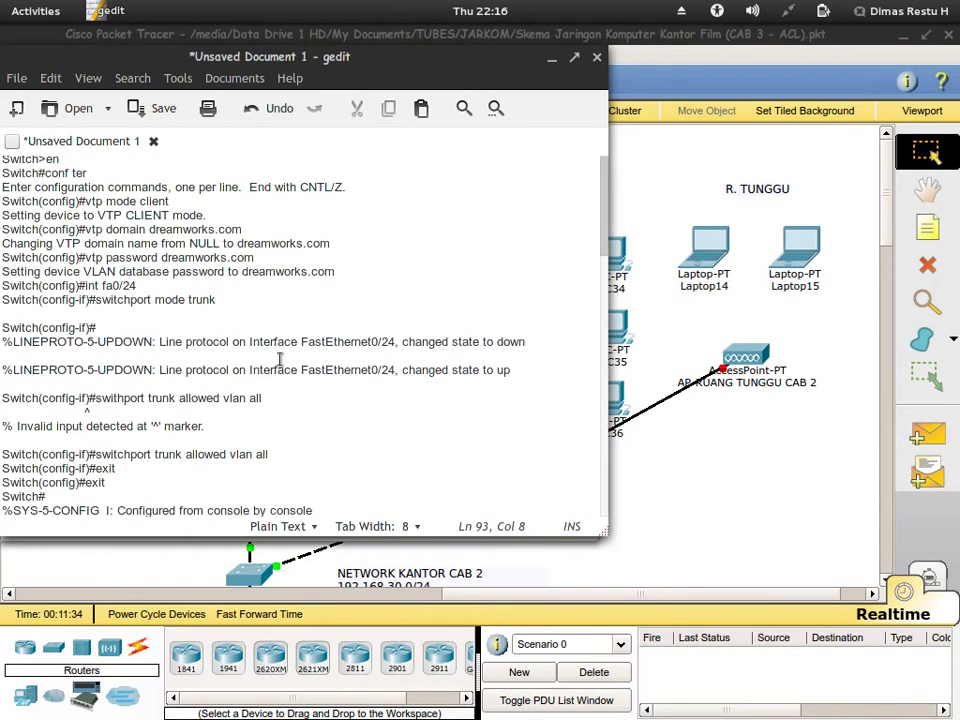
- Delete the lines between switchport mode trunk and the correct switchport trunk allowed vlan all, including the line protocol messages and the mistyped command
{"action": "left_click", "coordinate": [229, 316]}
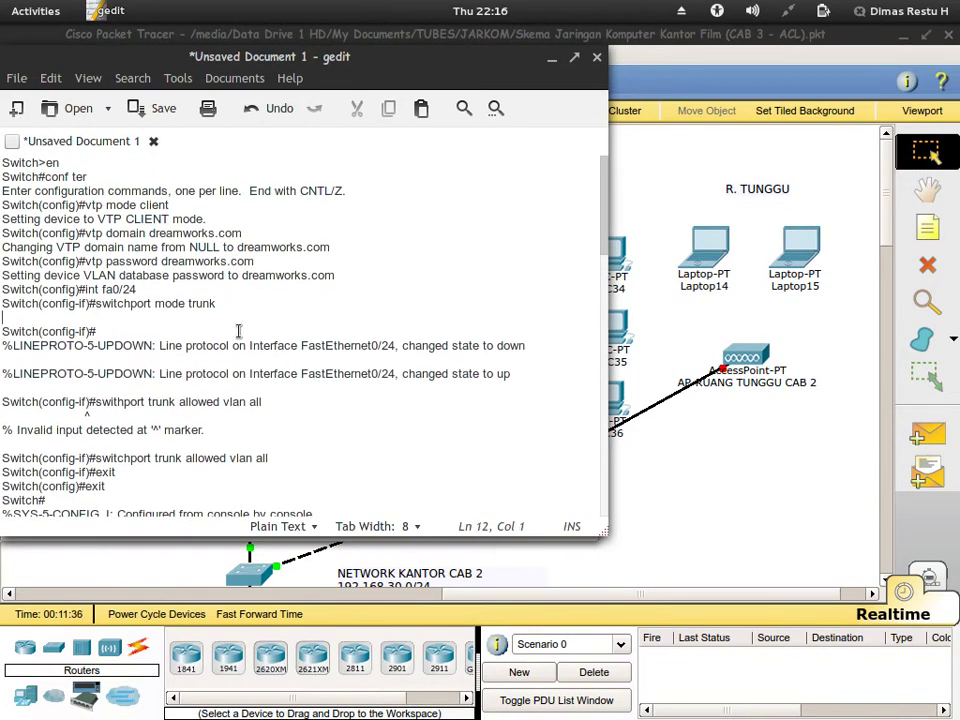
{"action": "key", "text": "shift+Down"}
{"action": "key", "text": "shift+Down"}
{"action": "key", "text": "shift+Down"}
{"action": "key", "text": "shift+Down"}
{"action": "key", "text": "shift+Down"}
{"action": "key", "text": "shift+Down"}
{"action": "key", "text": "shift+Down"}
{"action": "key", "text": "shift+Down"}
{"action": "key", "text": "shift+Down"}
{"action": "key", "text": "shift+Down"}
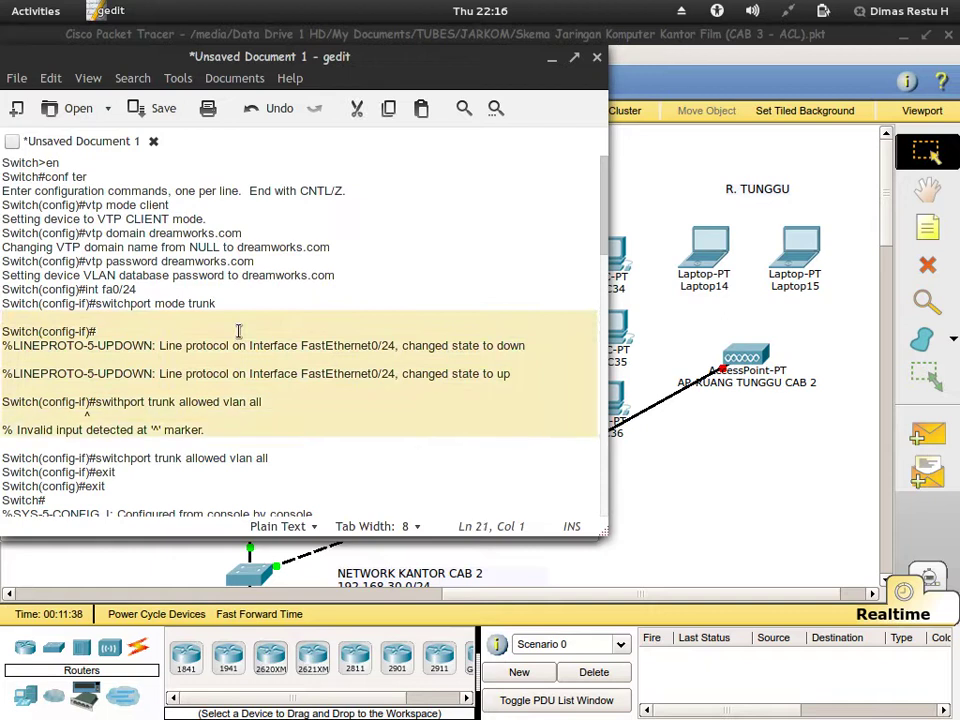
{"action": "key", "text": "BackSpace"}
- Delete the console message and the whole sh vlan command with its output, up to the Switch#conf ter line
{"action": "key", "text": "Down"}
{"action": "key", "text": "Down"}
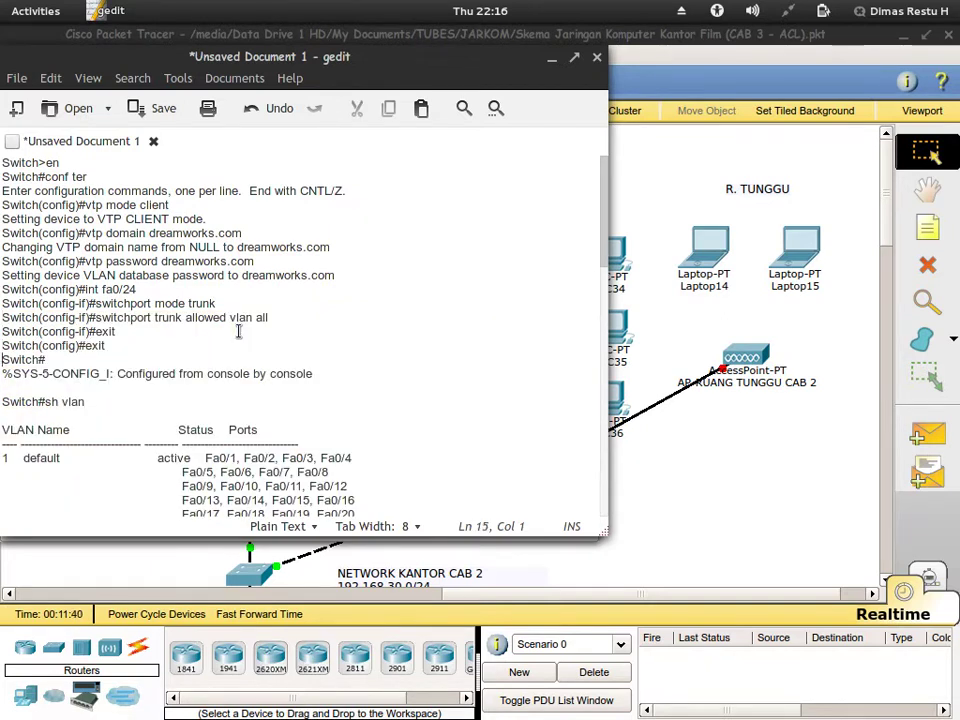
{"action": "key", "text": "shift+Down"}
{"action": "key", "text": "shift+Down"}
{"action": "key", "text": "shift+Up"}
{"action": "key", "text": "shift+Up"}
{"action": "key", "text": "shift+Down"}
{"action": "key", "text": "shift+Down"}
{"action": "key", "text": "shift+Down"}
{"action": "key", "text": "shift+Down"}
{"action": "key", "text": "shift+Down"}
{"action": "key", "text": "shift+Down"}
{"action": "key", "text": "shift+Down"}
{"action": "key", "text": "shift+Down"}
{"action": "key", "text": "shift+Down"}
{"action": "key", "text": "shift+Down"}
{"action": "key", "text": "shift+Down"}
{"action": "key", "text": "shift+Down"}
{"action": "key", "text": "shift+Down"}
{"action": "key", "text": "shift+Down"}
{"action": "key", "text": "shift+Down"}
{"action": "key", "text": "shift+Down"}
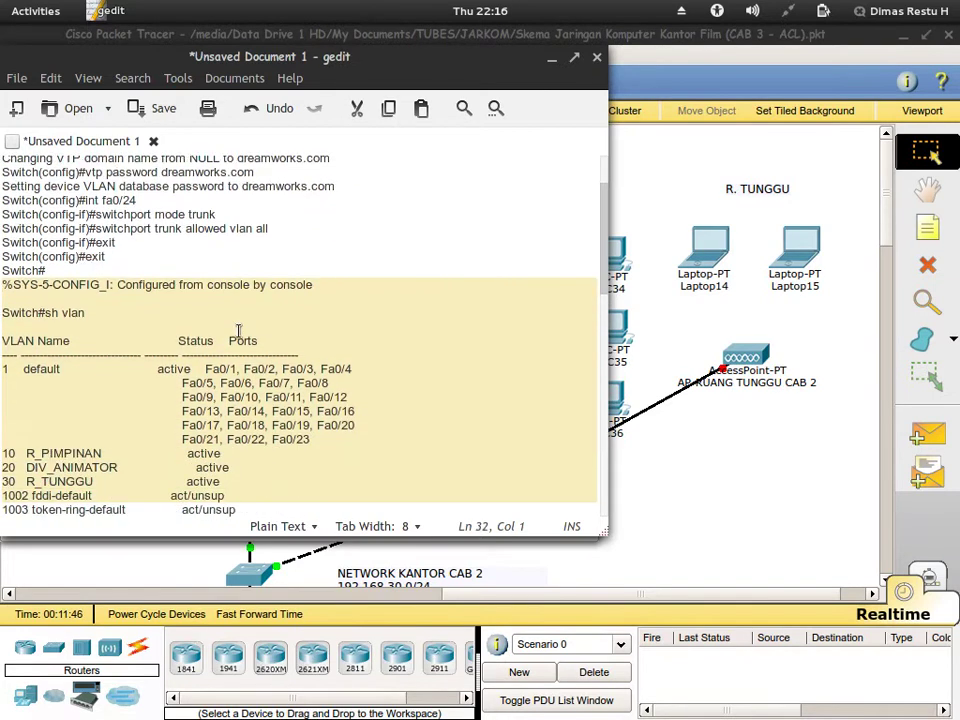
{"action": "key", "text": "shift+Up"}
{"action": "key", "text": "shift+Up"}
{"action": "key", "text": "shift+Up"}
{"action": "key", "text": "shift+Up"}
{"action": "key", "text": "shift+Down"}
{"action": "key", "text": "shift+Down"}
{"action": "key", "text": "shift+Down"}
{"action": "key", "text": "shift+Down"}
{"action": "key", "text": "shift+Down"}
{"action": "key", "text": "shift+Down"}
{"action": "key", "text": "shift+Down"}
{"action": "key", "text": "shift+Down"}
{"action": "key", "text": "shift+Down"}
{"action": "key", "text": "shift+Down"}
{"action": "key", "text": "shift+Down"}
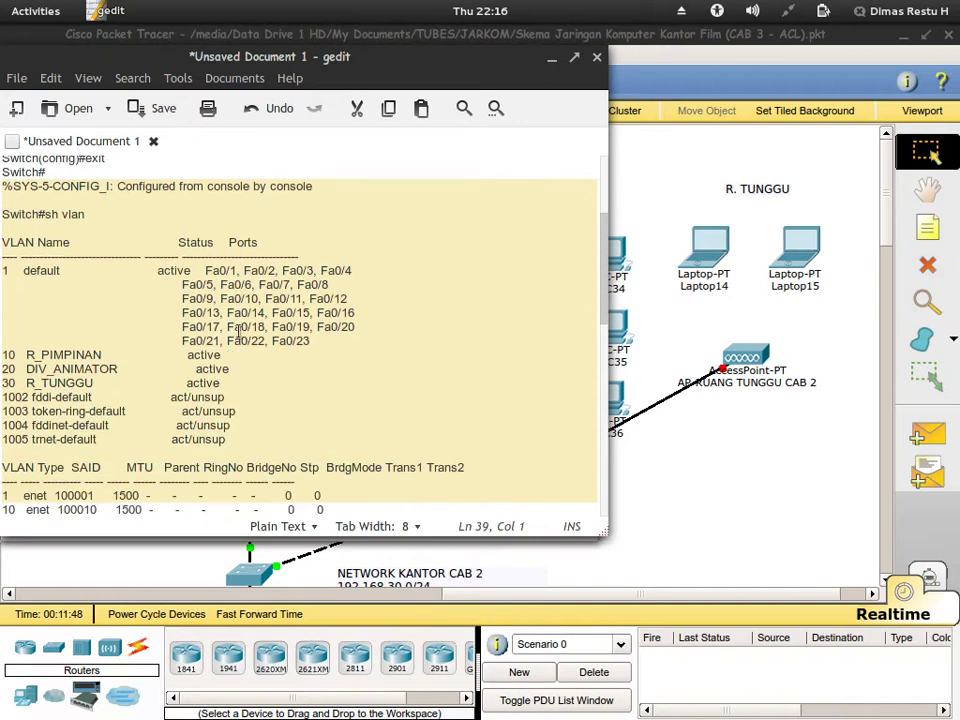
{"action": "key", "text": "shift+Down"}
{"action": "key", "text": "shift+Down"}
{"action": "key", "text": "shift+Down"}
{"action": "key", "text": "shift+Down"}
{"action": "key", "text": "shift+Down"}
{"action": "key", "text": "shift+Down"}
{"action": "key", "text": "shift+Down"}
{"action": "key", "text": "shift+Down"}
{"action": "key", "text": "shift+Down"}
{"action": "key", "text": "shift+Down"}
{"action": "key", "text": "shift+Down"}
{"action": "key", "text": "shift+Down"}
{"action": "key", "text": "shift+Down"}
{"action": "key", "text": "shift+Down"}
{"action": "key", "text": "shift+Down"}
{"action": "key", "text": "shift+Down"}
{"action": "key", "text": "shift+Down"}
{"action": "key", "text": "shift+Down"}
{"action": "key", "text": "shift+Down"}
{"action": "key", "text": "shift+Down"}
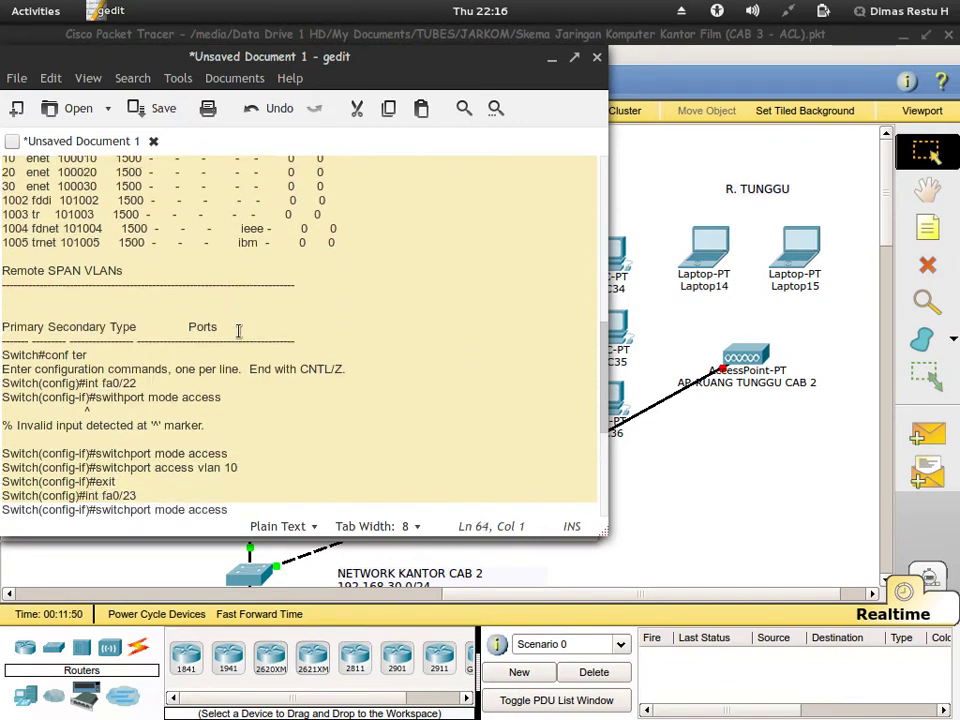
{"action": "key", "text": "shift+Up"}
{"action": "key", "text": "shift+Up"}
{"action": "key", "text": "shift+Up"}
{"action": "key", "text": "shift+Up"}
{"action": "key", "text": "shift+Up"}
{"action": "key", "text": "shift+Up"}
{"action": "key", "text": "shift+Up"}
{"action": "key", "text": "shift+Up"}
{"action": "key", "text": "shift+Up"}
{"action": "key", "text": "shift+Up"}
{"action": "key", "text": "shift+Up"}
{"action": "key", "text": "Delete"}
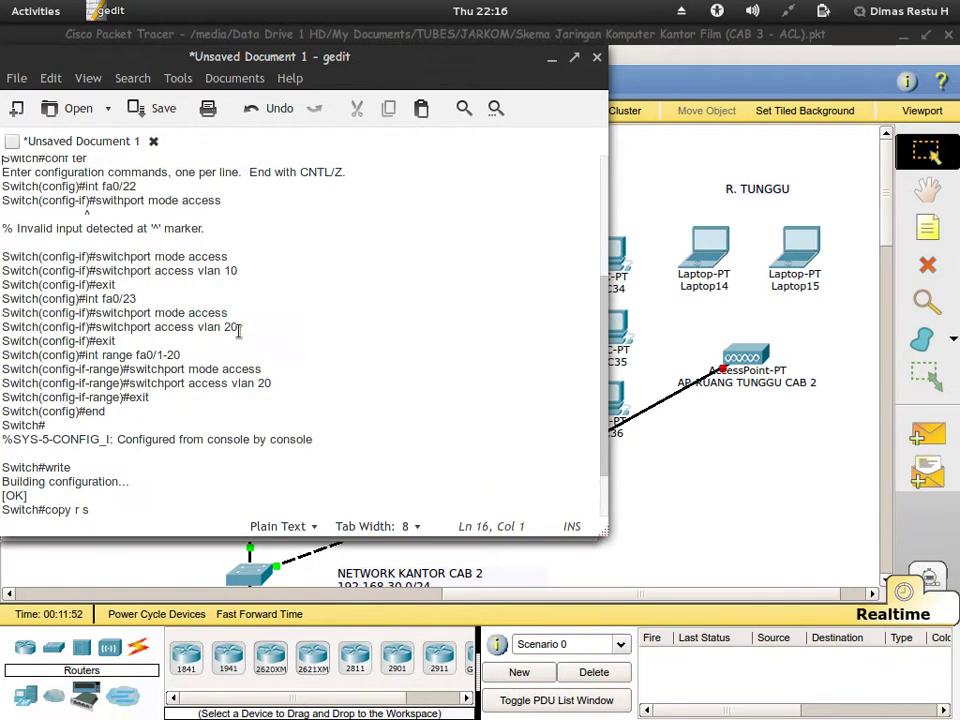
- Insert a blank line above the Switch# prompt that follows the first global configuration block
{"action": "key", "text": "Up"}
{"action": "key", "text": "Up"}
{"action": "key", "text": "Up"}
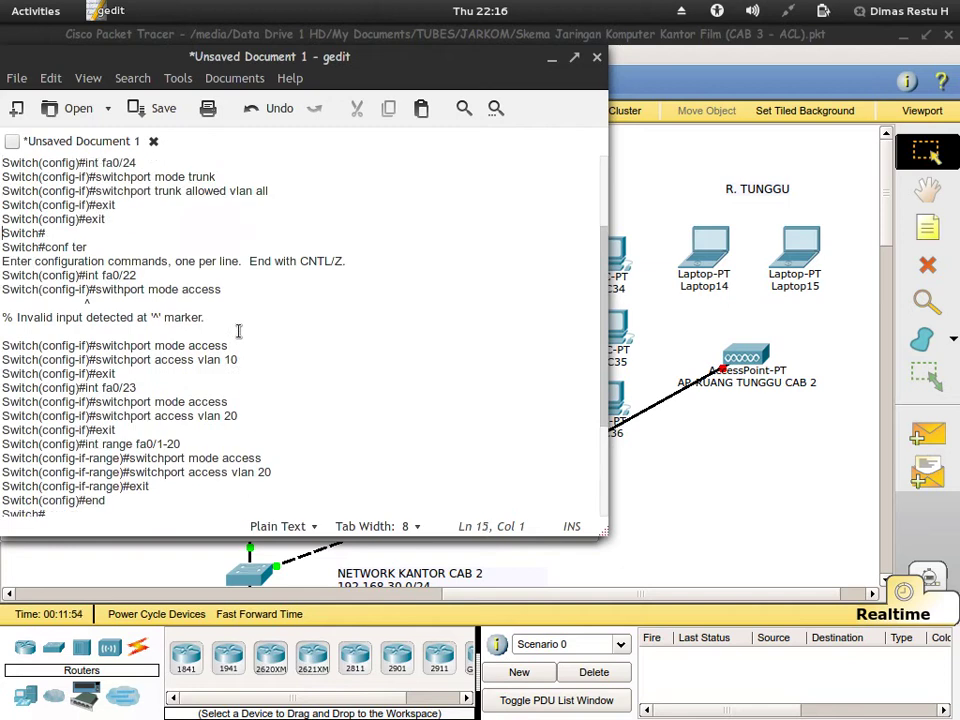
{"action": "key", "text": "Return"}
- Delete the mistyped swithport mode access command under int fa0/22 together with its invalid input message and blank line
{"action": "key", "text": "Down"}
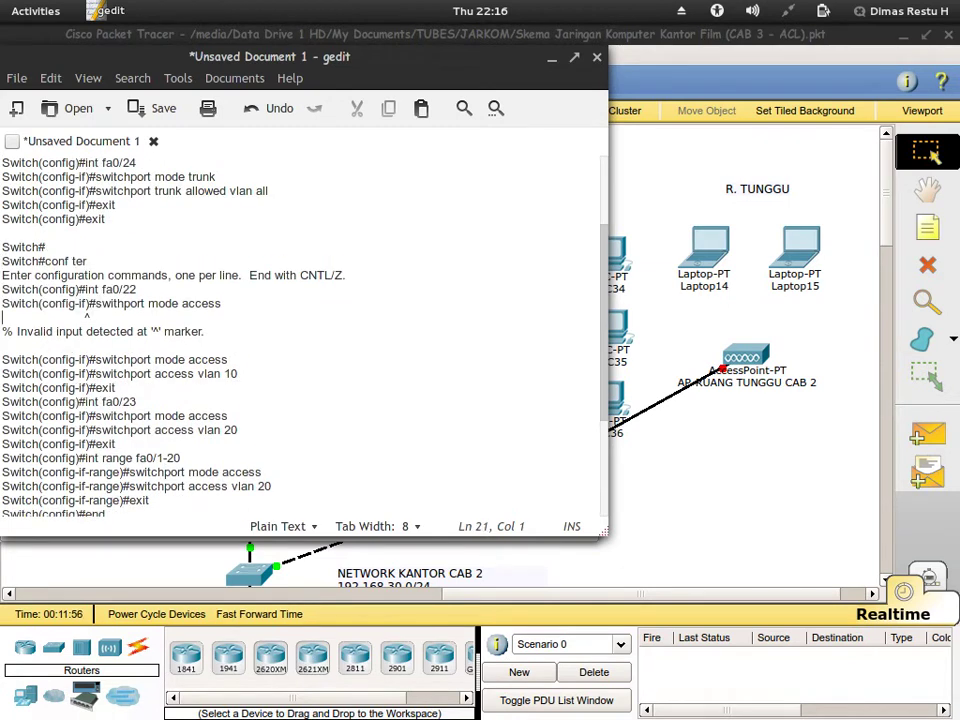
{"action": "key", "text": "shift+Down"}
{"action": "key", "text": "shift+Down"}
{"action": "key", "text": "Up"}
{"action": "key", "text": "Up"}
{"action": "key", "text": "Up"}
{"action": "key", "text": "shift+Down"}
{"action": "key", "text": "shift+Down"}
{"action": "key", "text": "shift+Down"}
{"action": "key", "text": "shift+Down"}
{"action": "key", "text": "Delete"}
- Delete the %SYS-5-CONFIG_I console message line between the Switch# prompt and the Switch#write command
{"action": "key", "text": "Down"}
{"action": "key", "text": "Down"}
{"action": "key", "text": "Down"}
{"action": "key", "text": "Down"}
{"action": "key", "text": "Down"}
{"action": "key", "text": "Down"}
{"action": "key", "text": "Down"}
{"action": "key", "text": "Down"}
{"action": "key", "text": "Down"}
{"action": "key", "text": "Down"}
{"action": "key", "text": "Down"}
{"action": "key", "text": "Down"}
{"action": "key", "text": "Down"}
{"action": "key", "text": "Down"}
{"action": "key", "text": "Down"}
{"action": "key", "text": "Down"}
{"action": "key", "text": "Down"}
{"action": "key", "text": "Down"}
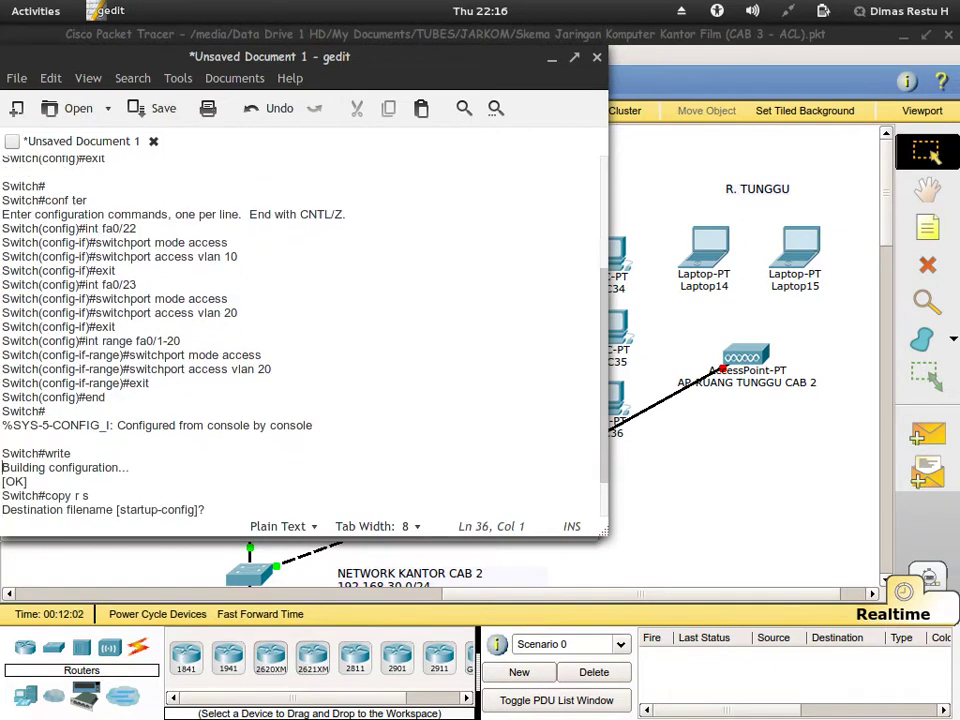
{"action": "key", "text": "shift+Down"}
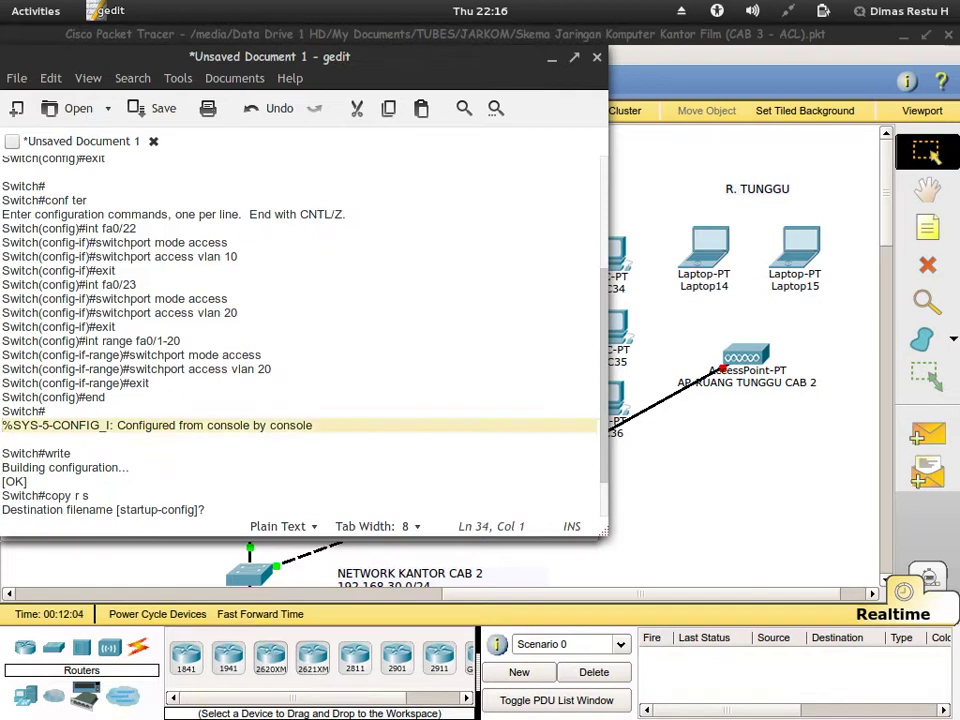
{"action": "key", "text": "Delete"}
{"action": "key", "text": "Down"}
- Remove the redundant last Switch# prompt line at the end of the document
{"action": "key", "text": "Up"}
{"action": "key", "text": "Up"}
{"action": "key", "text": "Up"}
{"action": "key", "text": "Up"}
{"action": "key", "text": "Up"}
{"action": "key", "text": "Up"}
{"action": "key", "text": "Up"}
{"action": "key", "text": "Up"}
{"action": "key", "text": "Up"}
{"action": "key", "text": "Up"}
{"action": "key", "text": "Up"}
{"action": "key", "text": "Up"}
{"action": "key", "text": "Up"}
{"action": "key", "text": "Up"}
{"action": "key", "text": "Up"}
{"action": "key", "text": "Up"}
{"action": "key", "text": "Up"}
{"action": "key", "text": "Up"}
{"action": "key", "text": "Up"}
{"action": "key", "text": "Up"}
{"action": "key", "text": "Up"}
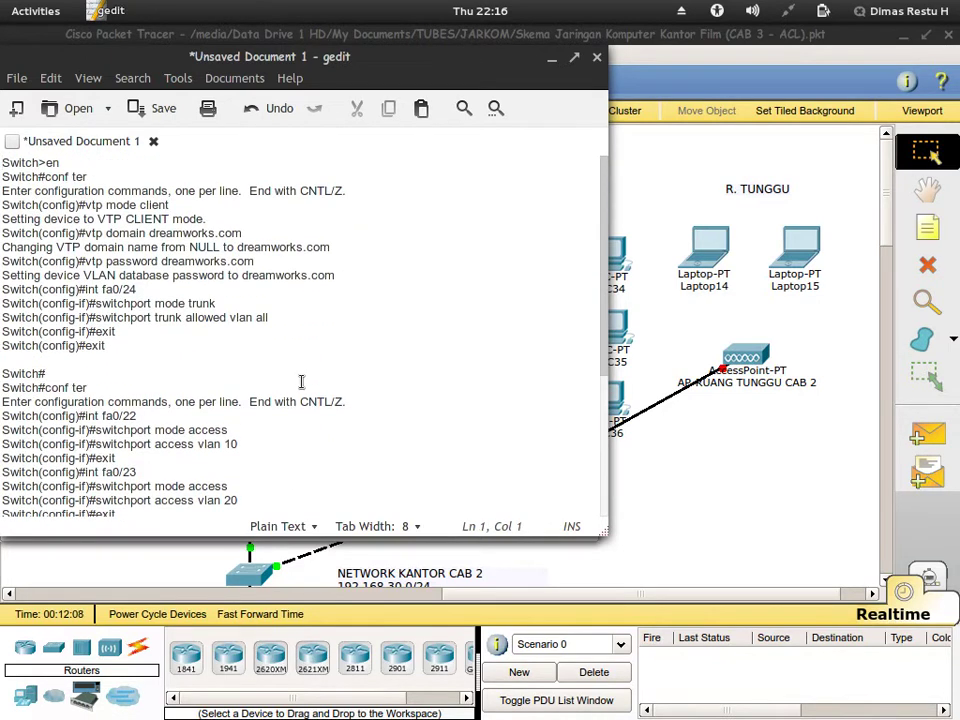
{"action": "scroll", "coordinate": [300, 384], "scroll_direction": "down", "scroll_amount": 5}
{"action": "left_click", "coordinate": [2, 509]}
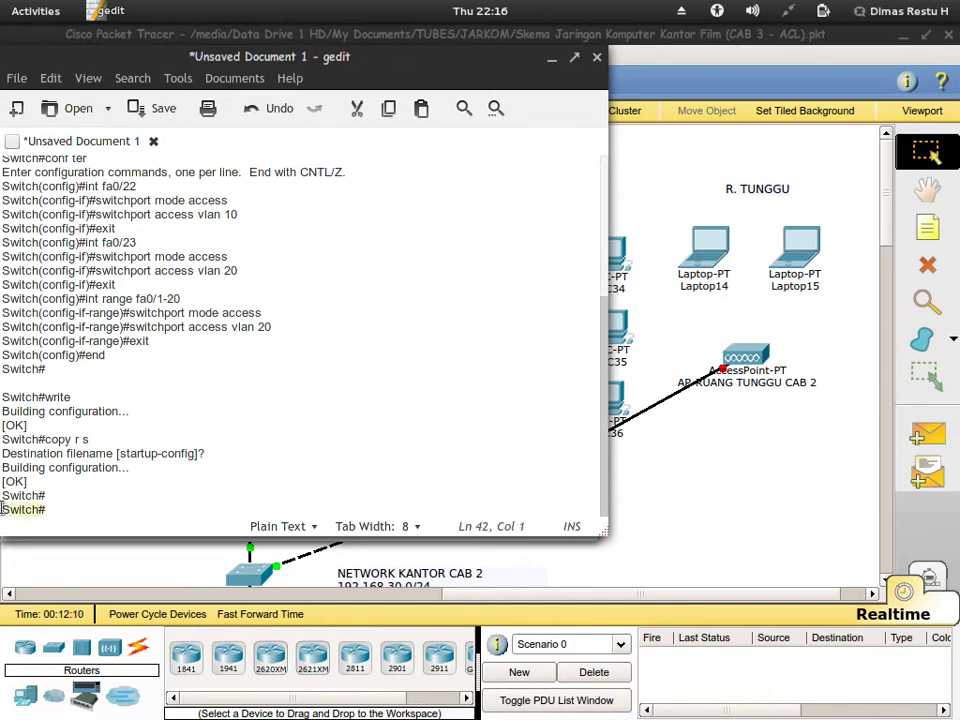
{"action": "key", "text": "shift+End"}
{"action": "key", "text": "Delete"}
{"action": "key", "text": "BackSpace"}
{"action": "scroll", "coordinate": [163, 433], "scroll_direction": "up", "scroll_amount": 5}
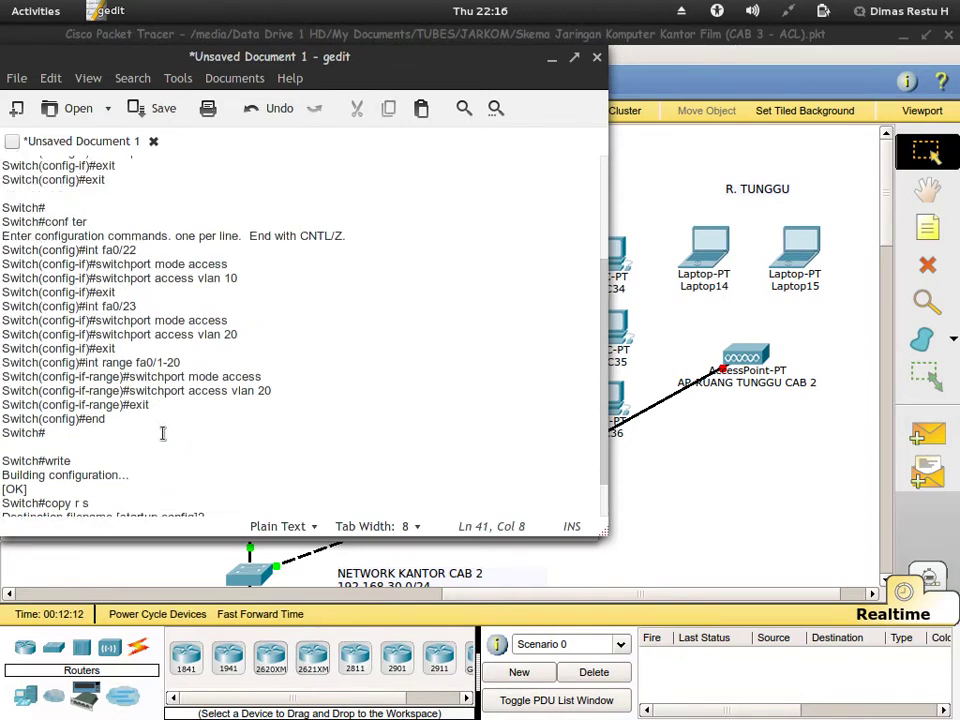
- Save the document as "CAB 2 - Switch 1 (VLAN)" in the DOKUMENTASI folder inside JARKOM
{"action": "key", "text": "ctrl+s"}
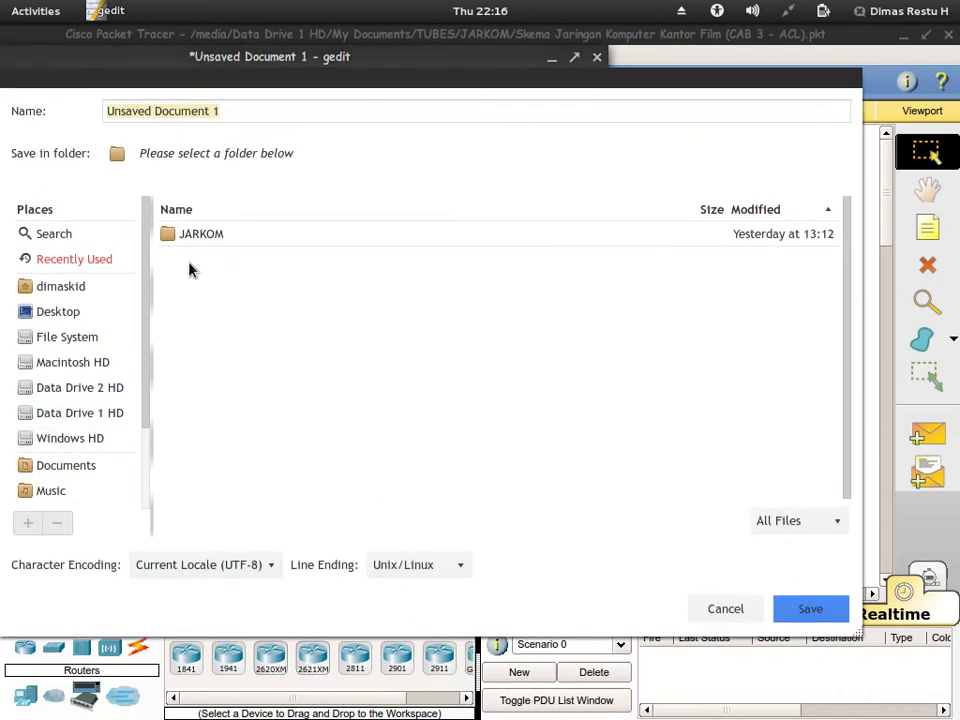
{"action": "double_click", "coordinate": [199, 240]}
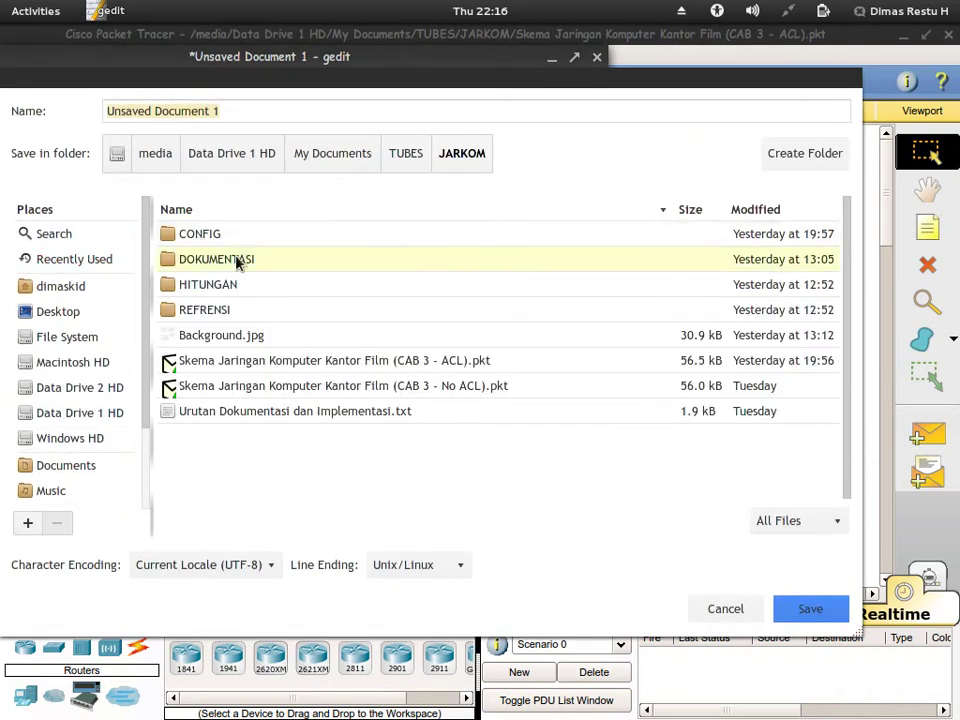
{"action": "double_click", "coordinate": [236, 260]}
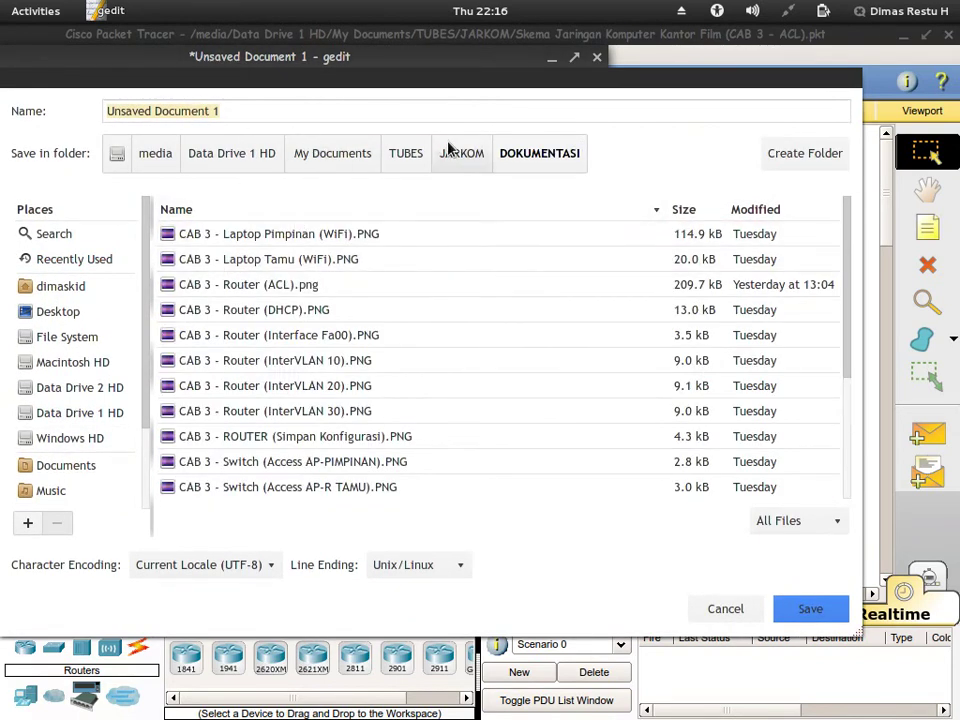
{"action": "left_click", "coordinate": [230, 110]}
{"action": "left_click_drag", "start_coordinate": [230, 110], "coordinate": [3, 115]}
{"action": "type", "text": "CAB 2 - Switch"}
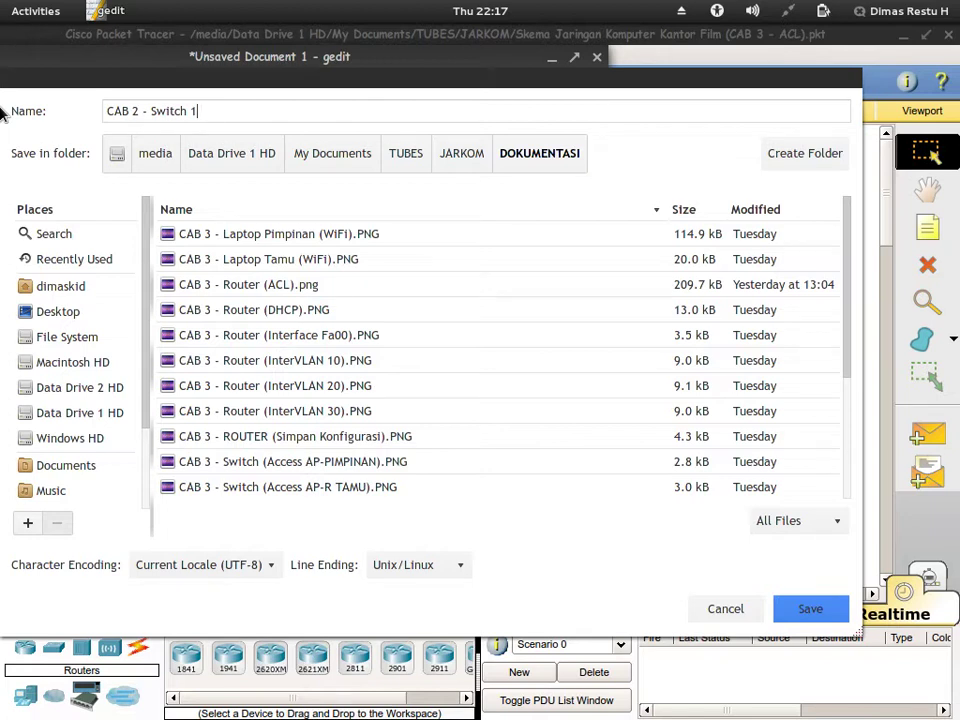
{"action": "type", "text": "1 (VLAN"}
{"action": "left_click", "coordinate": [810, 608]}
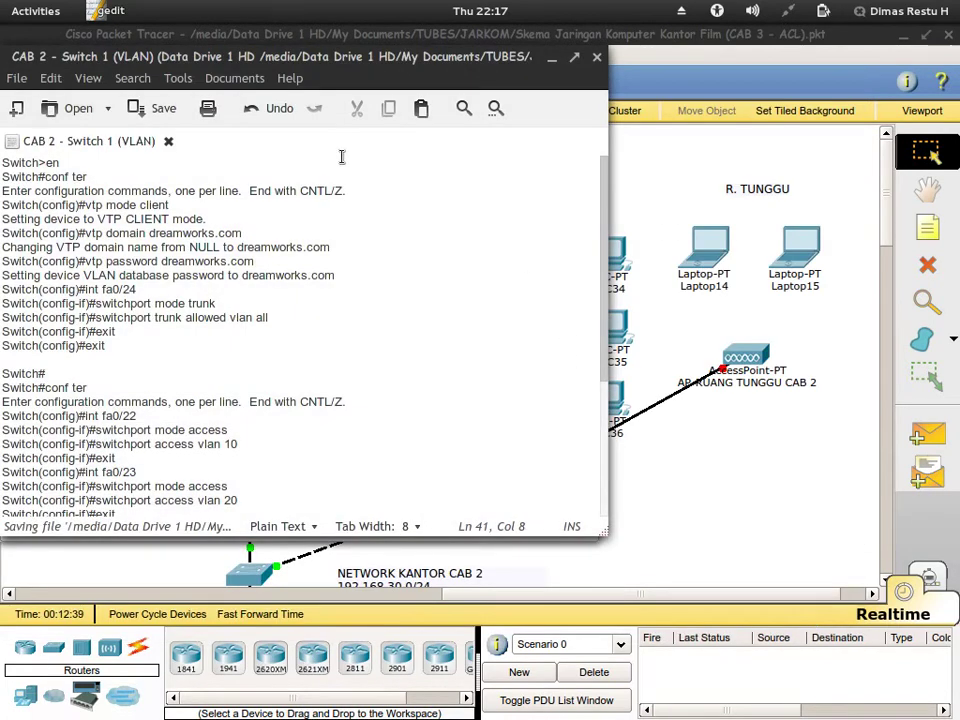
- Create a new blank gedit document and switch to Packet Tracer
{"action": "key", "text": "ctrl+n"}
{"action": "left_click", "coordinate": [700, 39]}
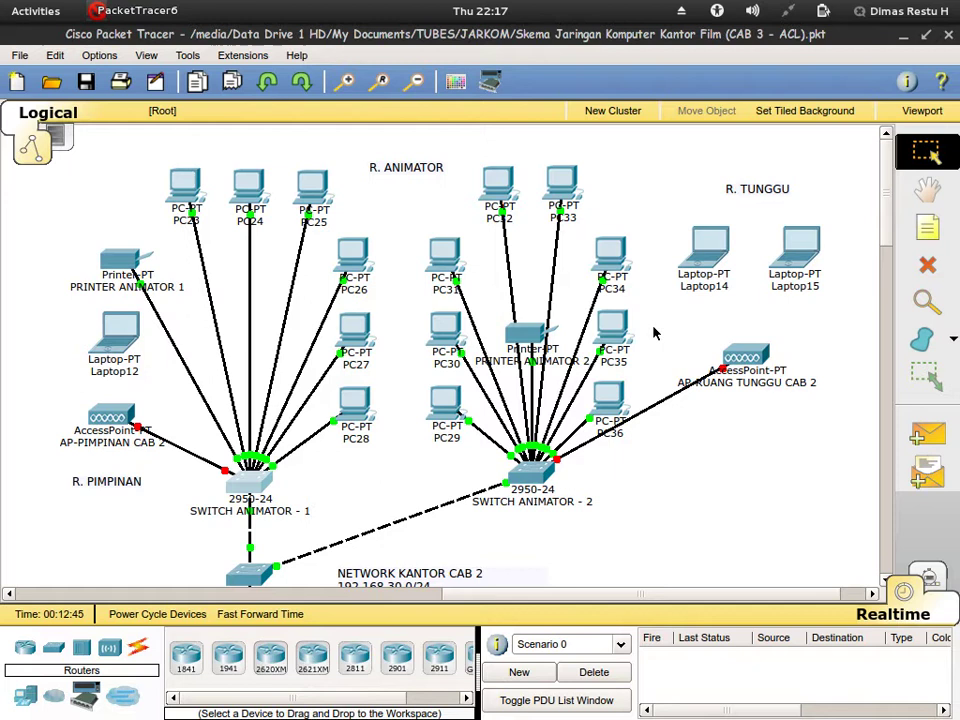
- Open the command line interface of SWITCH ANIMATOR - 2 and bring up its Switch> prompt
{"action": "mouse_move", "coordinate": [535, 470]}
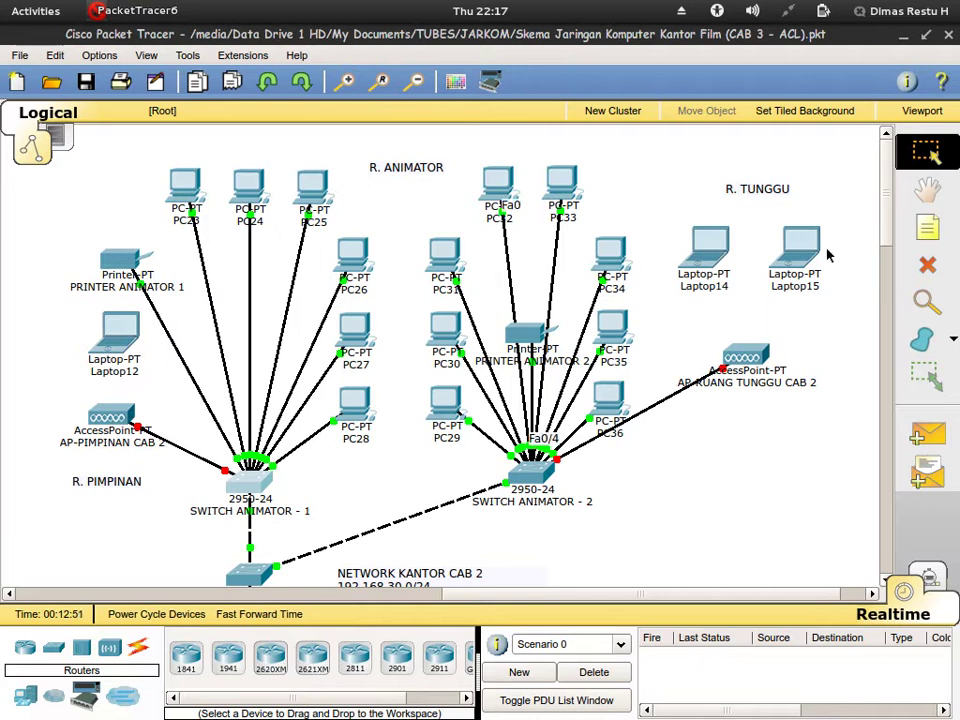
{"action": "scroll", "coordinate": [729, 386], "scroll_direction": "down", "scroll_amount": 3}
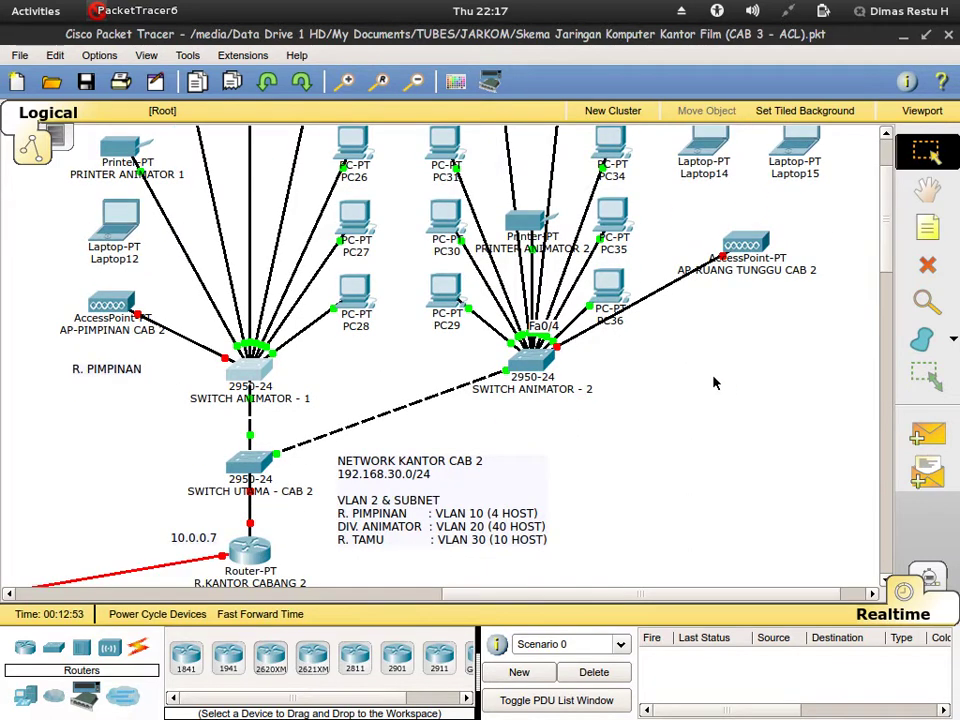
{"action": "scroll", "coordinate": [701, 317], "scroll_direction": "up", "scroll_amount": 3}
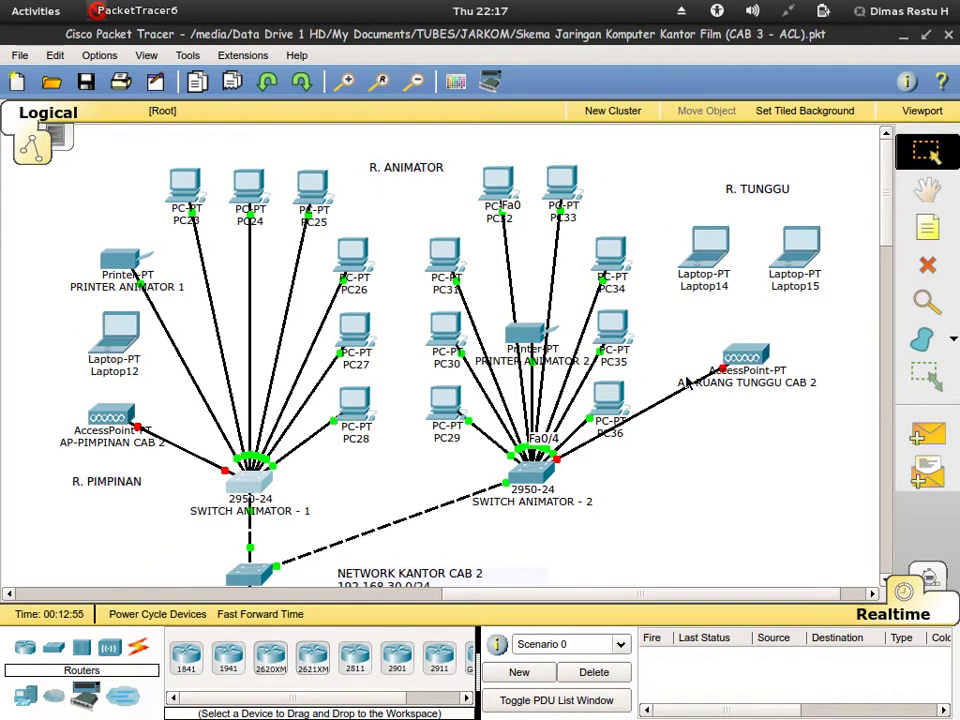
{"action": "scroll", "coordinate": [688, 385], "scroll_direction": "down", "scroll_amount": 3}
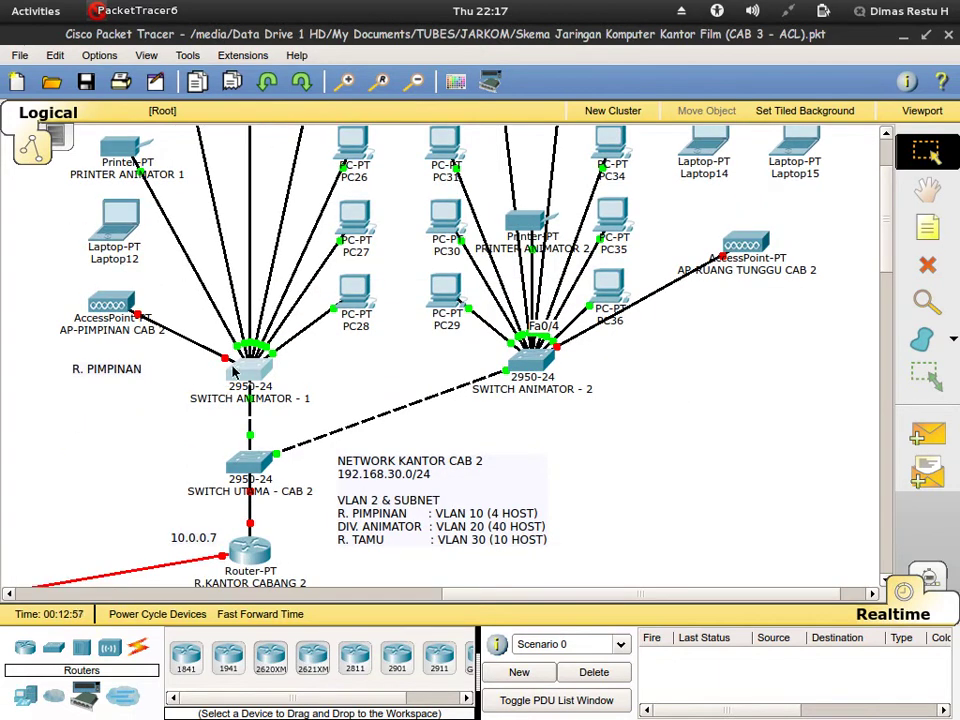
{"action": "scroll", "coordinate": [225, 390], "scroll_direction": "up", "scroll_amount": 2}
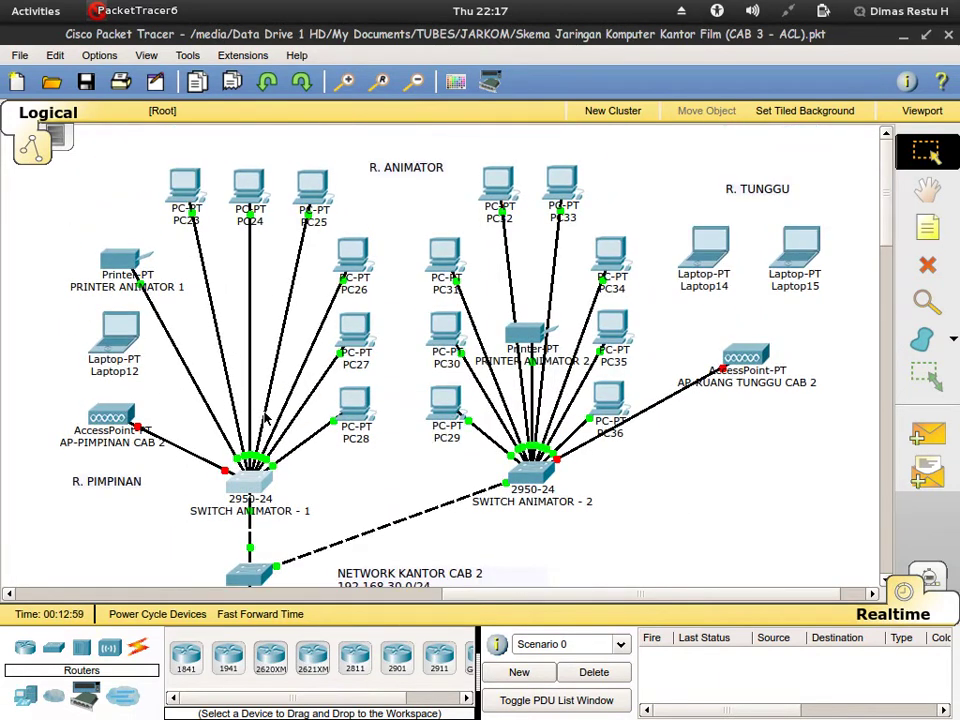
{"action": "scroll", "coordinate": [265, 418], "scroll_direction": "down", "scroll_amount": 1}
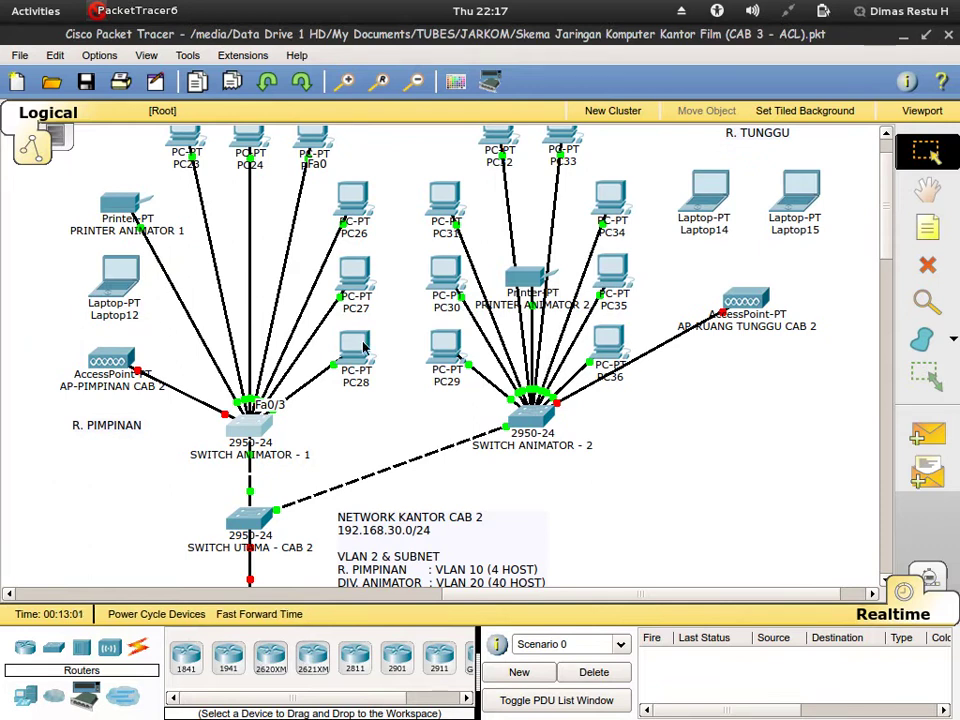
{"action": "scroll", "coordinate": [365, 347], "scroll_direction": "down", "scroll_amount": 2}
{"action": "scroll", "coordinate": [343, 265], "scroll_direction": "up", "scroll_amount": 1}
{"action": "left_click", "coordinate": [545, 370]}
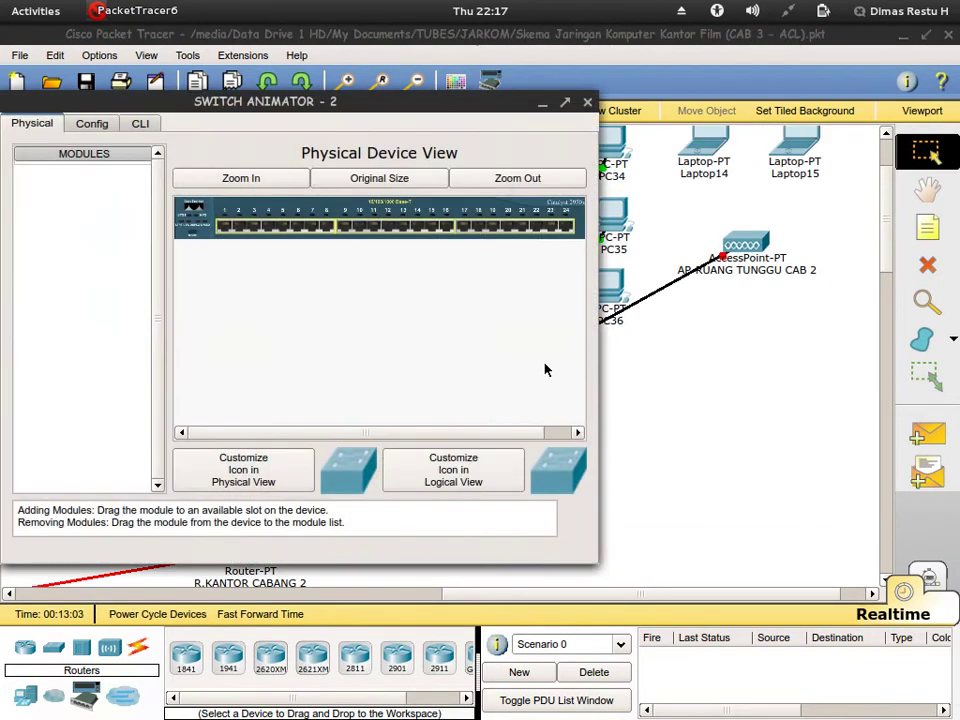
{"action": "left_click_drag", "start_coordinate": [332, 101], "coordinate": [357, 64]}
{"action": "left_click", "coordinate": [157, 87]}
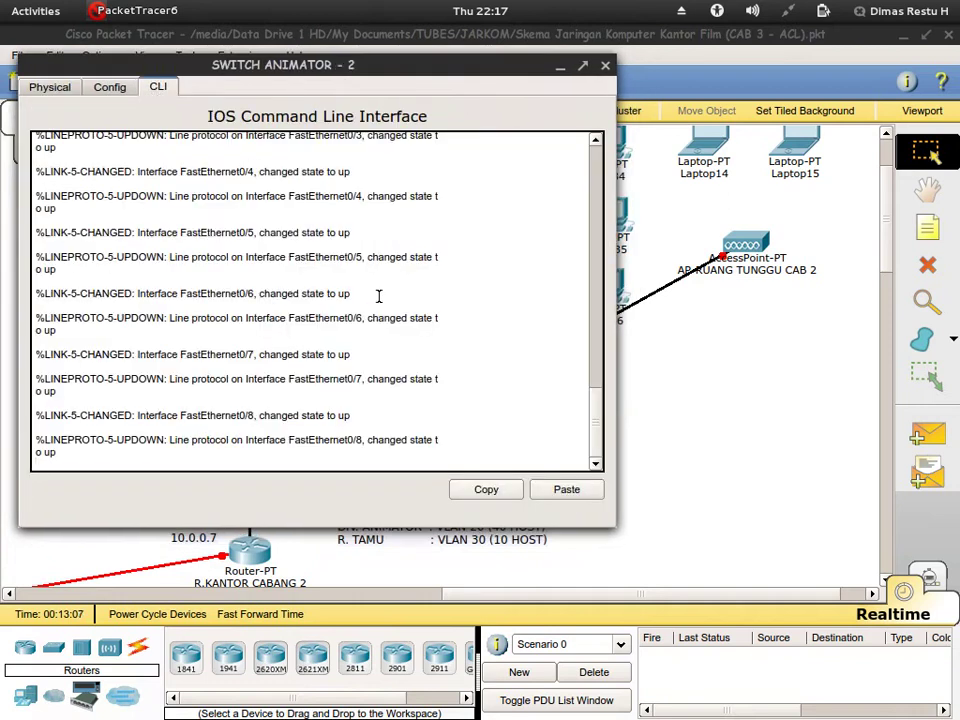
{"action": "key", "text": "Return"}
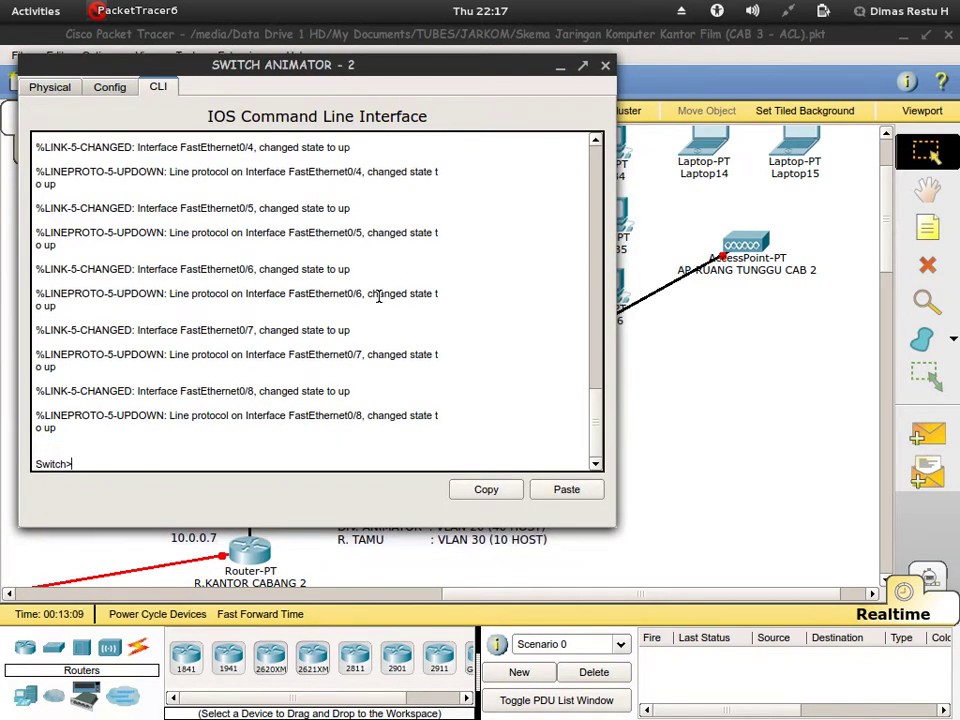
- Enter global configuration mode on SWITCH ANIMATOR - 2 and set VTP to client mode with the domain dreamworks.com
{"action": "type", "text": "en"}
{"action": "key", "text": "Return"}
{"action": "type", "text": "conf ter"}
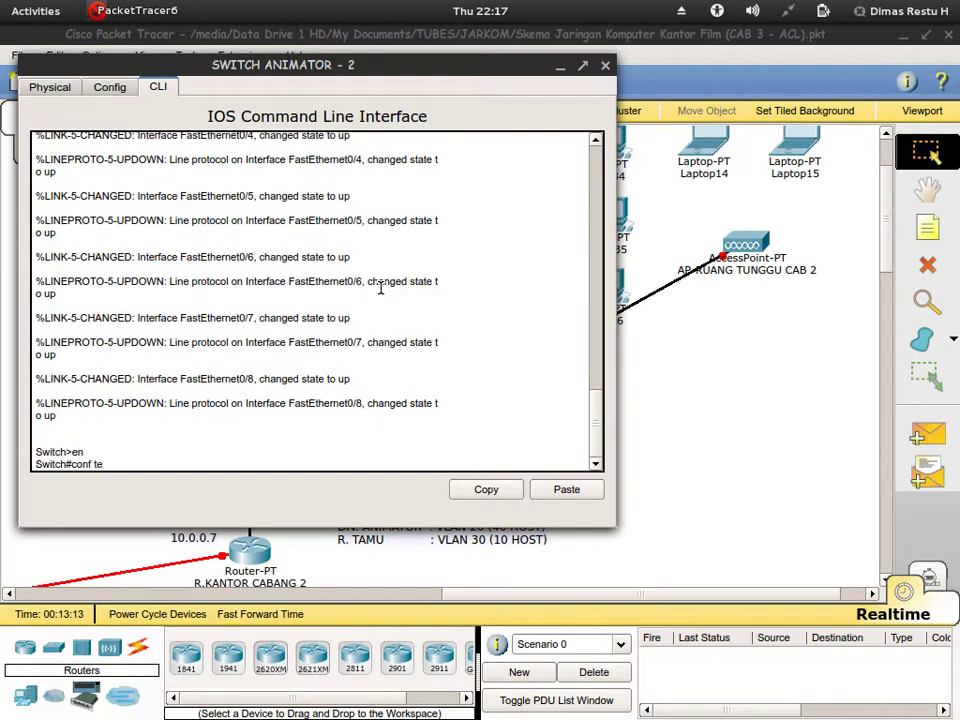
{"action": "key", "text": "Return"}
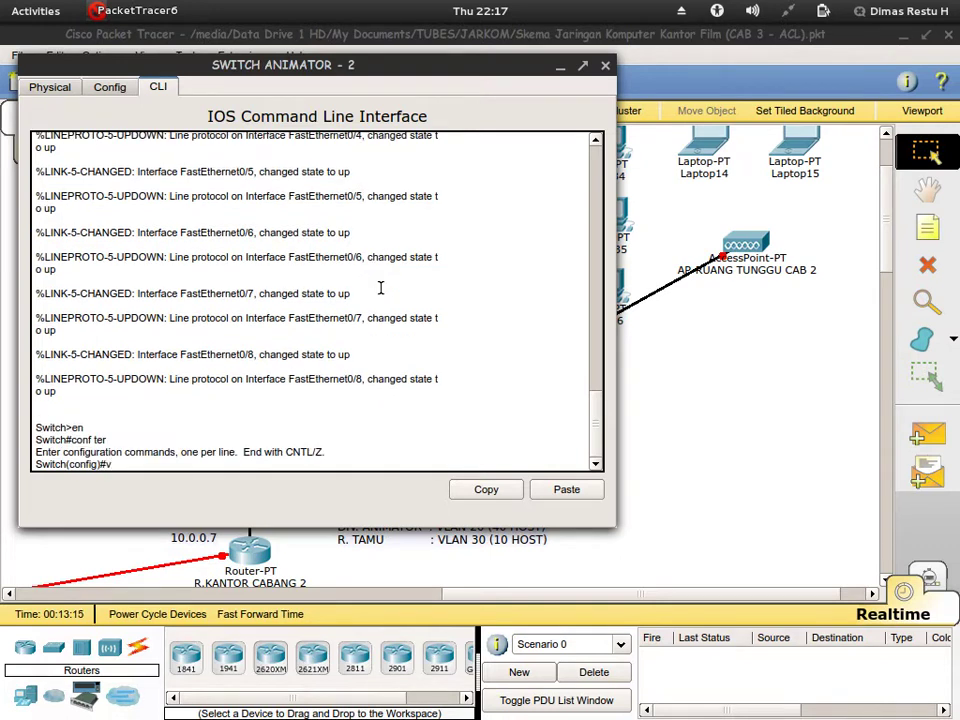
{"action": "type", "text": "vtp mode clirn"}
{"action": "key", "text": "BackSpace"}
{"action": "type", "text": "ent"}
{"action": "key", "text": "Return"}
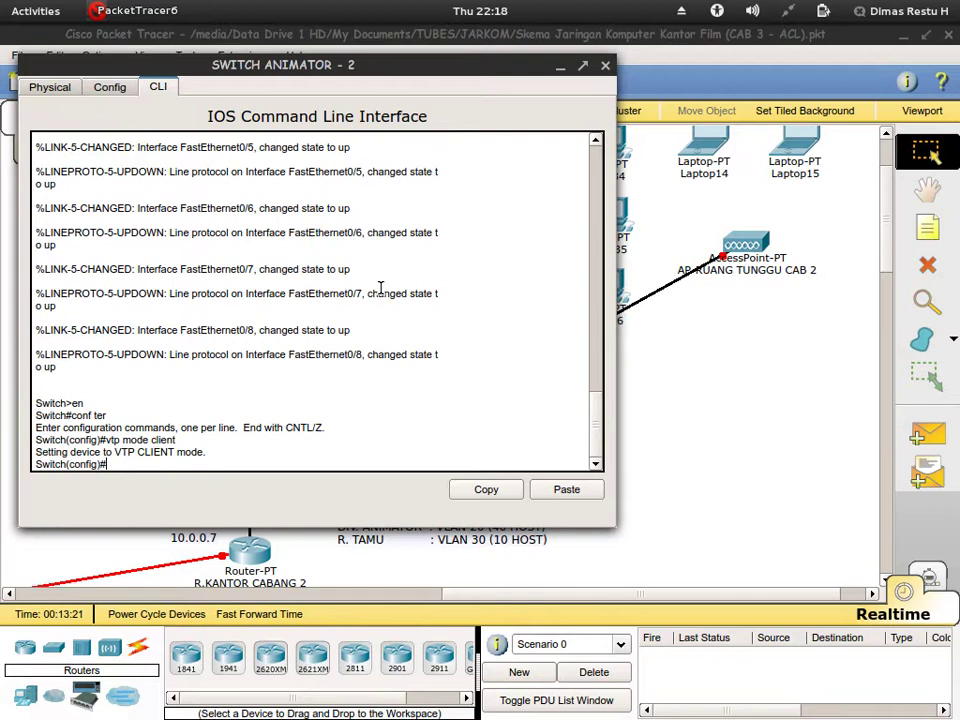
{"action": "type", "text": "vtp"}
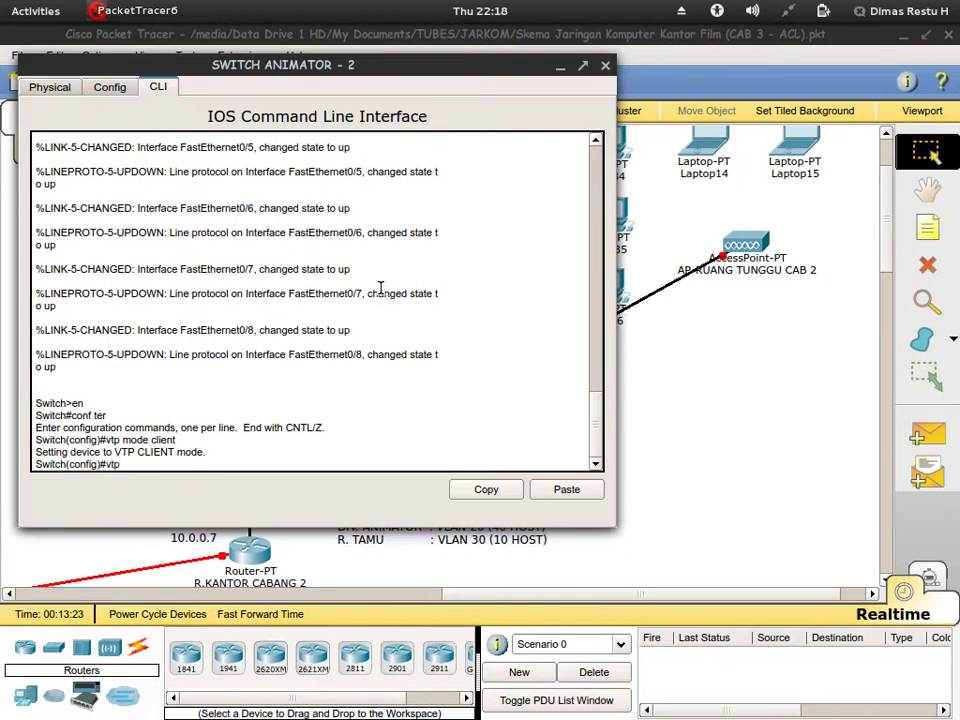
{"action": "type", "text": " domain dreamworks.com"}
{"action": "key", "text": "Return"}
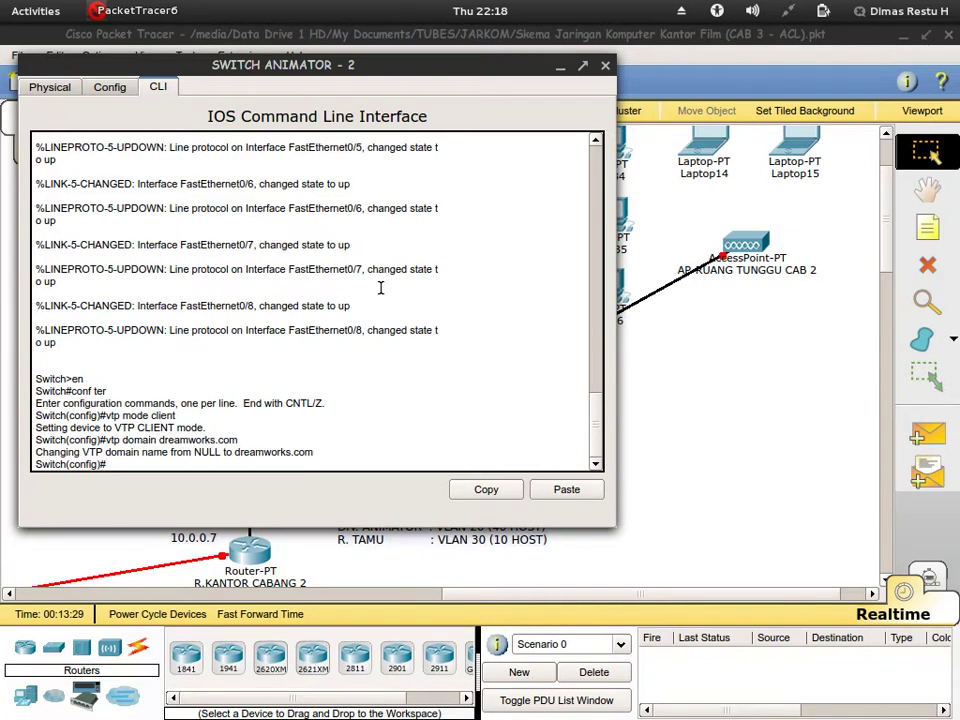
- Set the VTP password on SWITCH ANIMATOR - 2 with the vtp password command
{"action": "type", "text": "vtp"}
{"action": "key", "text": "BackSpace"}
{"action": "key", "text": "BackSpace"}
{"action": "type", "text": "password dreamworks.com"}
{"action": "key", "text": "Return"}
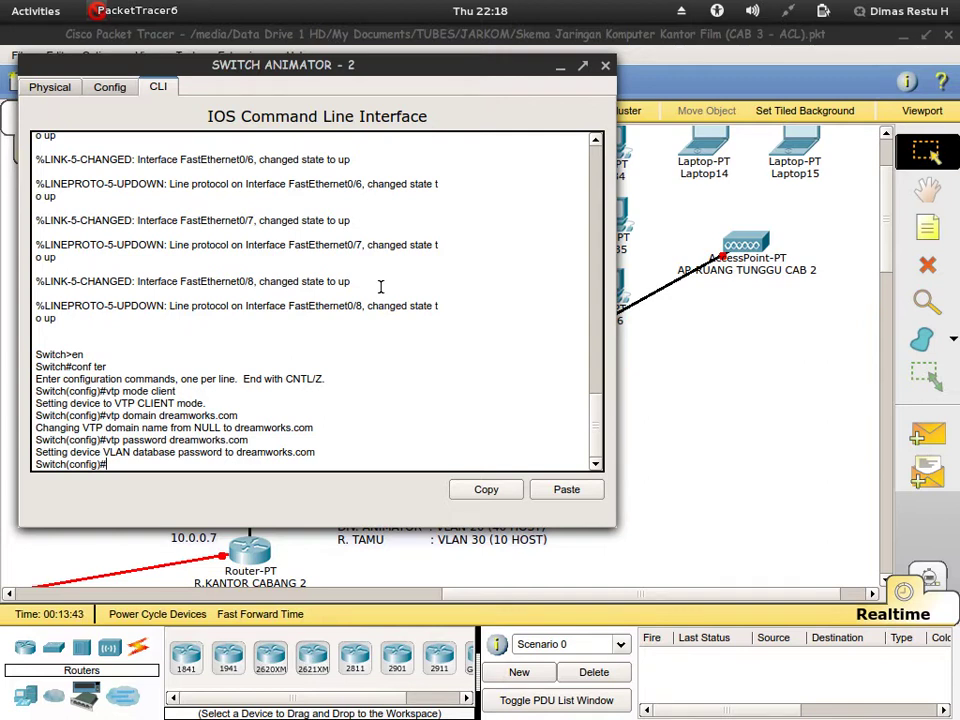
- Configure interface fa0/24 as a trunk with switchport trunk allowed vlan all, and end configuration mode
{"action": "type", "text": "int fa0/24"}
{"action": "key", "text": "Return"}
{"action": "type", "text": "switch"}
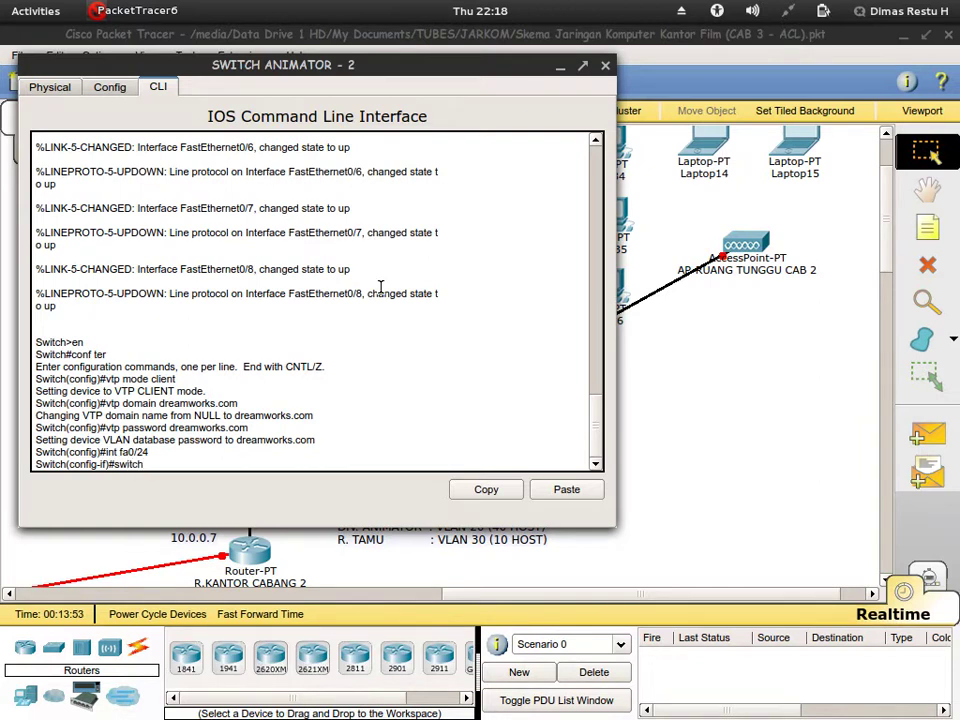
{"action": "type", "text": "port mode trunk"}
{"action": "key", "text": "Return"}
{"action": "type", "text": "switchport trunk allowed vlan all"}
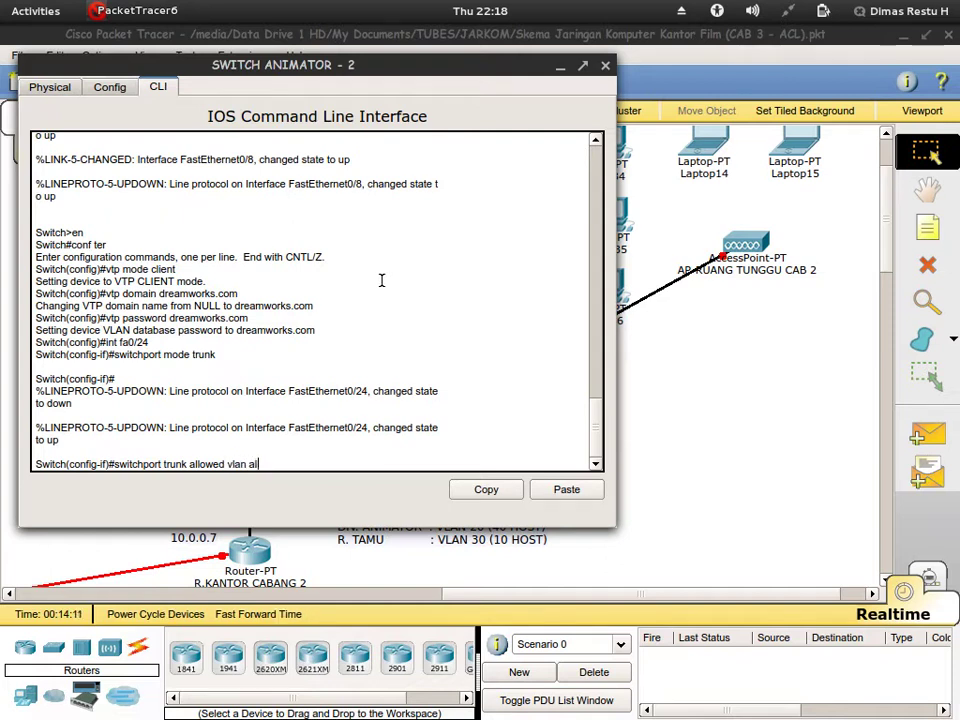
{"action": "key", "text": "Return"}
{"action": "type", "text": "exit"}
{"action": "key", "text": "Return"}
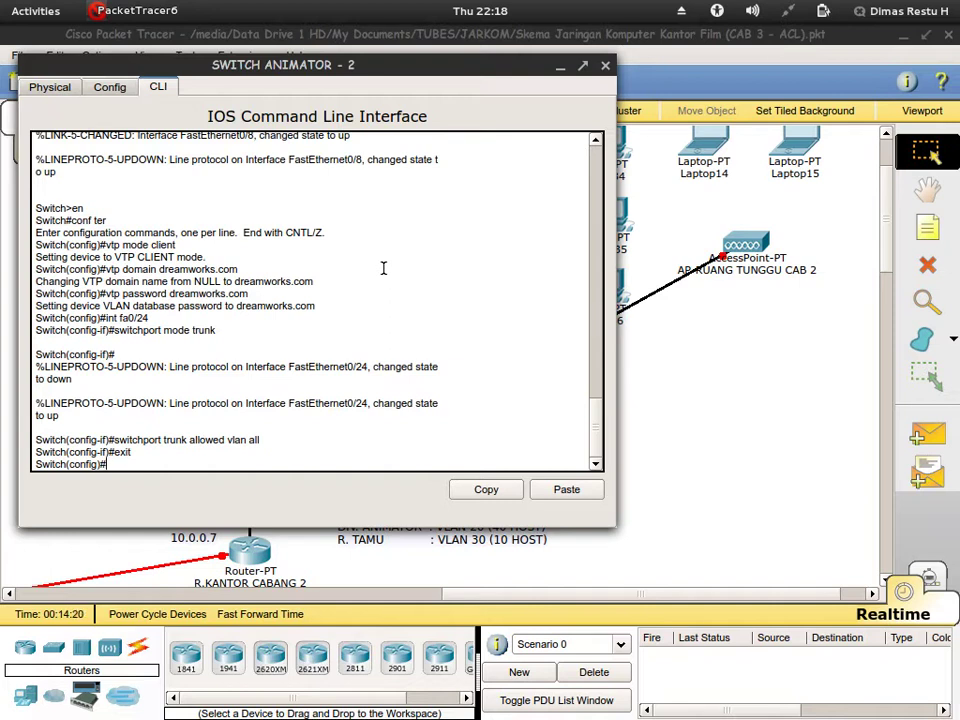
{"action": "type", "text": "end"}
{"action": "key", "text": "Return"}
{"action": "key", "text": "Return"}
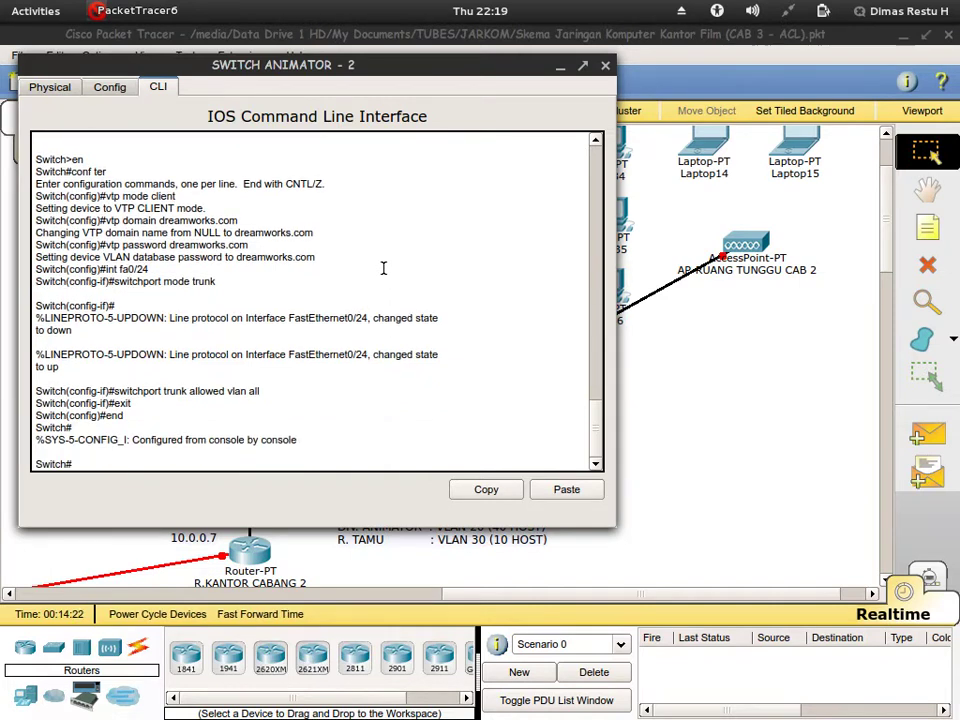
- Run sh vlan on SWITCH ANIMATOR - 2 and page through the entire VLAN listing
{"action": "type", "text": "switch"}
{"action": "left_click_drag", "start_coordinate": [424, 64], "coordinate": [628, 527]}
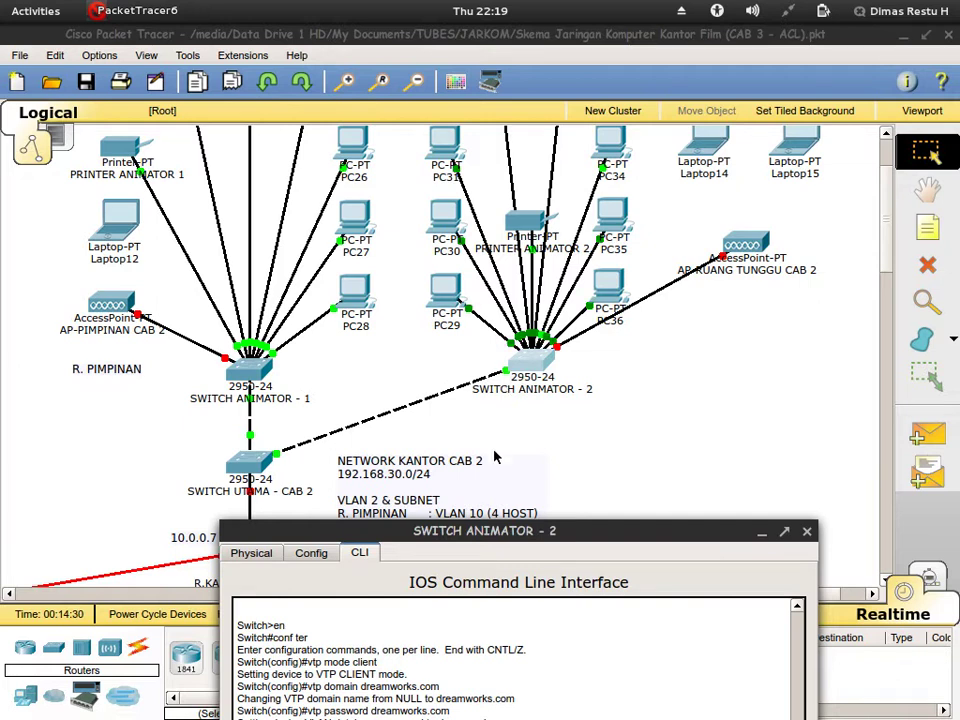
{"action": "left_click_drag", "start_coordinate": [607, 547], "coordinate": [656, 138]}
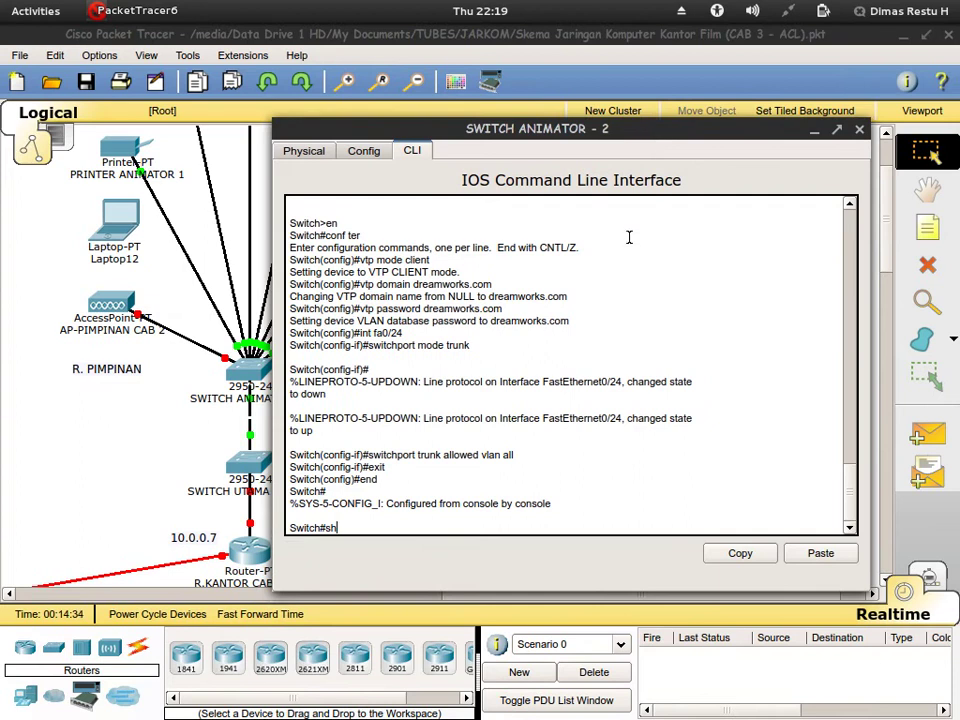
{"action": "type", "text": "vlan"}
{"action": "key", "text": "Return"}
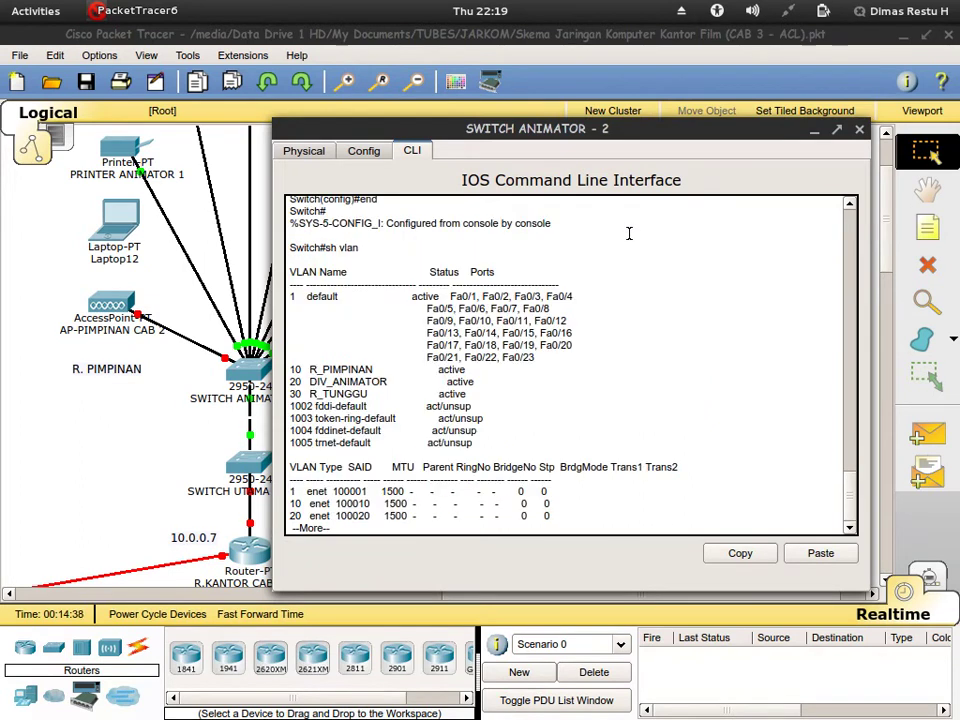
{"action": "key", "text": "Return"}
{"action": "key", "text": "Return"}
{"action": "key", "text": "Return"}
{"action": "key", "text": "Return"}
{"action": "key", "text": "Return"}
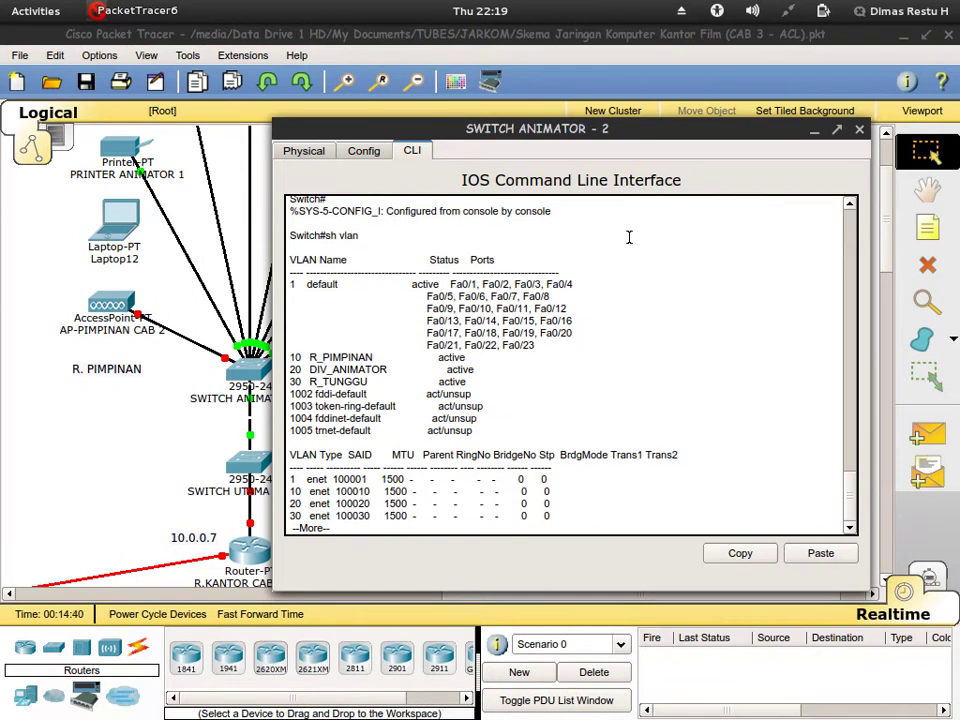
{"action": "key", "text": "space"}
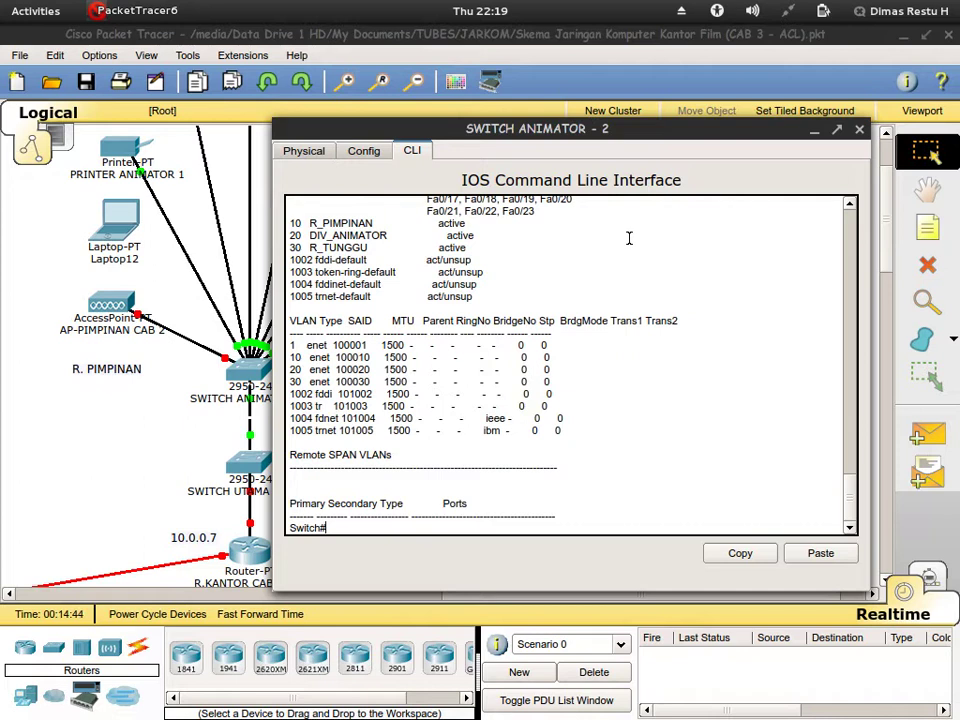
{"action": "type", "text": "int fa0"}
{"action": "key", "text": "BackSpace"}
{"action": "key", "text": "BackSpace"}
{"action": "key", "text": "BackSpace"}
{"action": "key", "text": "BackSpace"}
{"action": "key", "text": "BackSpace"}
{"action": "key", "text": "BackSpace"}
{"action": "key", "text": "BackSpace"}
- Enter global configuration mode on SWITCH ANIMATOR - 2 and check which switch port links to AP-RUANG TUNGGU CAB 2
{"action": "type", "text": "conf ter"}
{"action": "key", "text": "Return"}
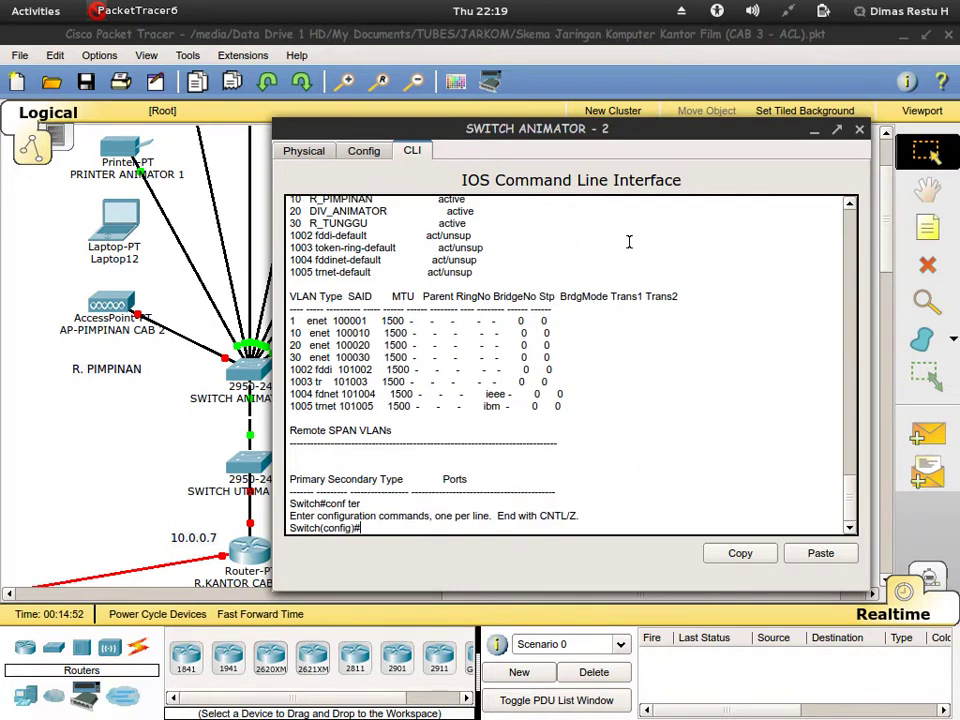
{"action": "left_click_drag", "start_coordinate": [740, 139], "coordinate": [568, 467]}
{"action": "left_click", "coordinate": [604, 364]}
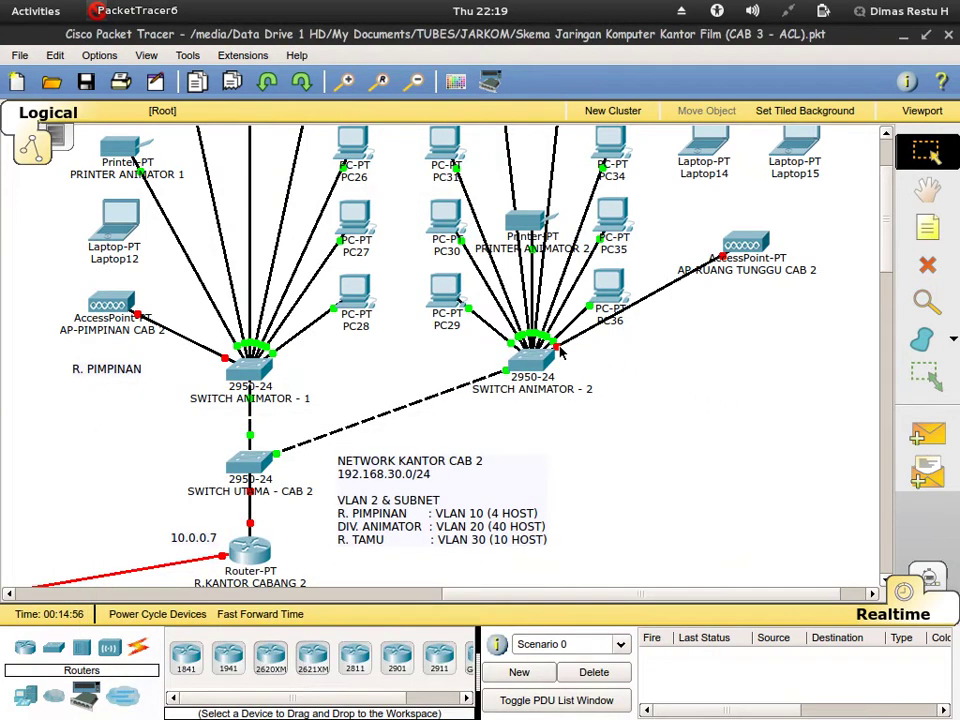
{"action": "mouse_move", "coordinate": [562, 352]}
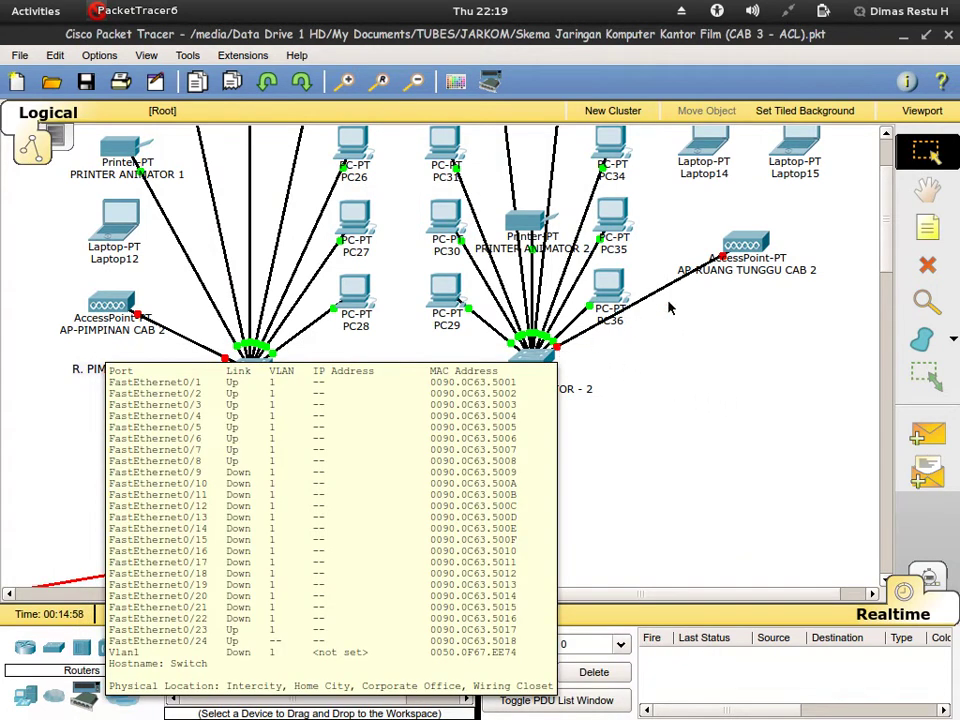
{"action": "mouse_move", "coordinate": [722, 260]}
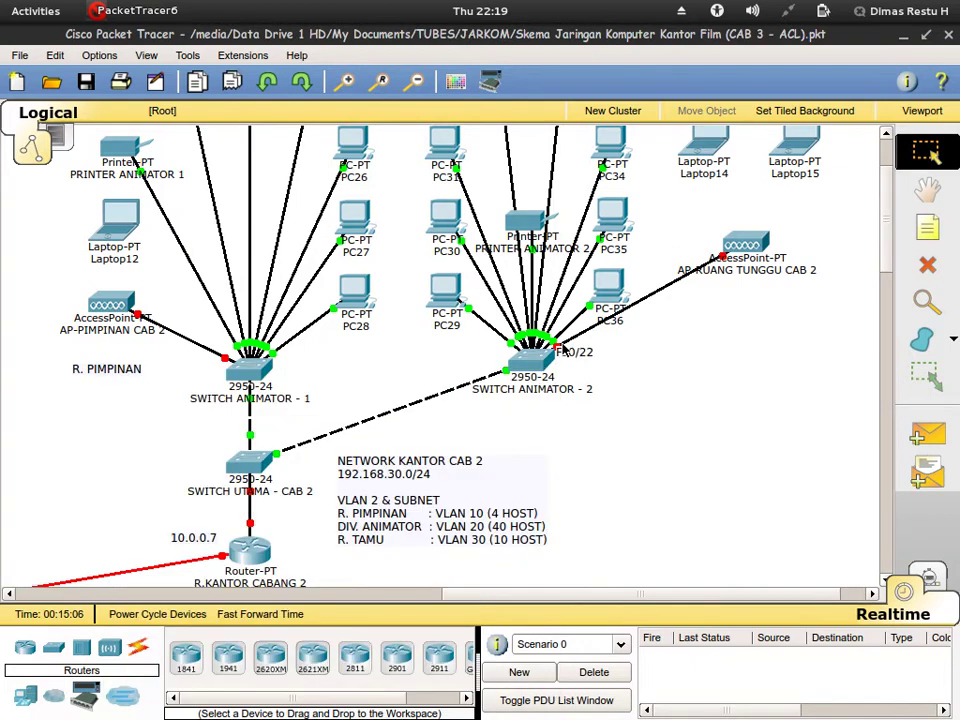
- Return to the SWITCH ANIMATOR - 2 console and set interface fa0/22 to access mode
{"action": "key", "text": "super"}
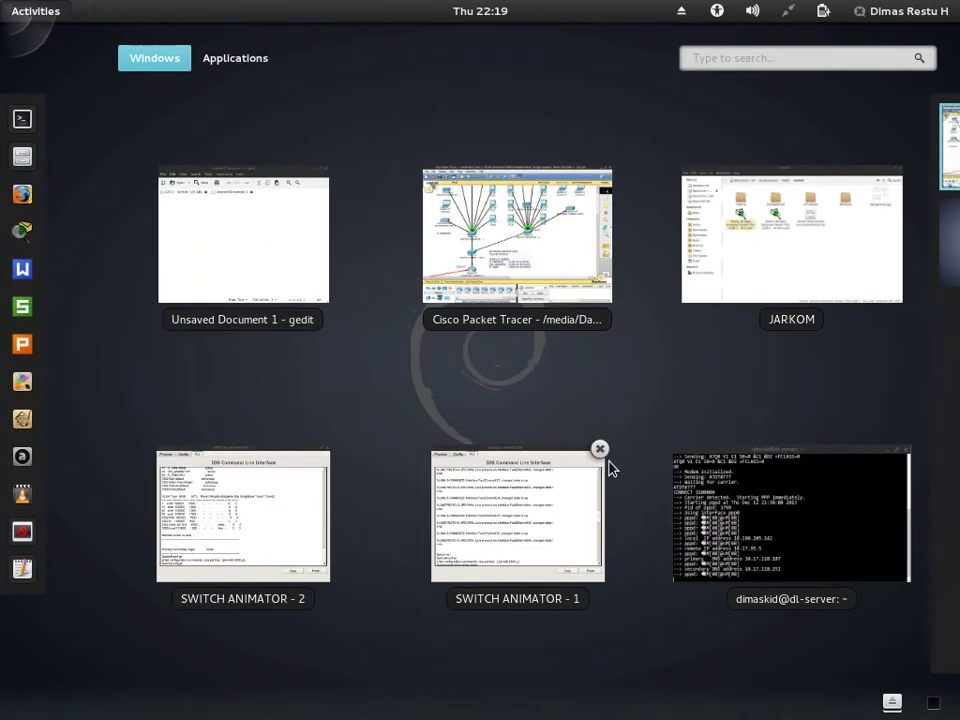
{"action": "left_click", "coordinate": [240, 508]}
{"action": "left_click_drag", "start_coordinate": [426, 448], "coordinate": [409, 134]}
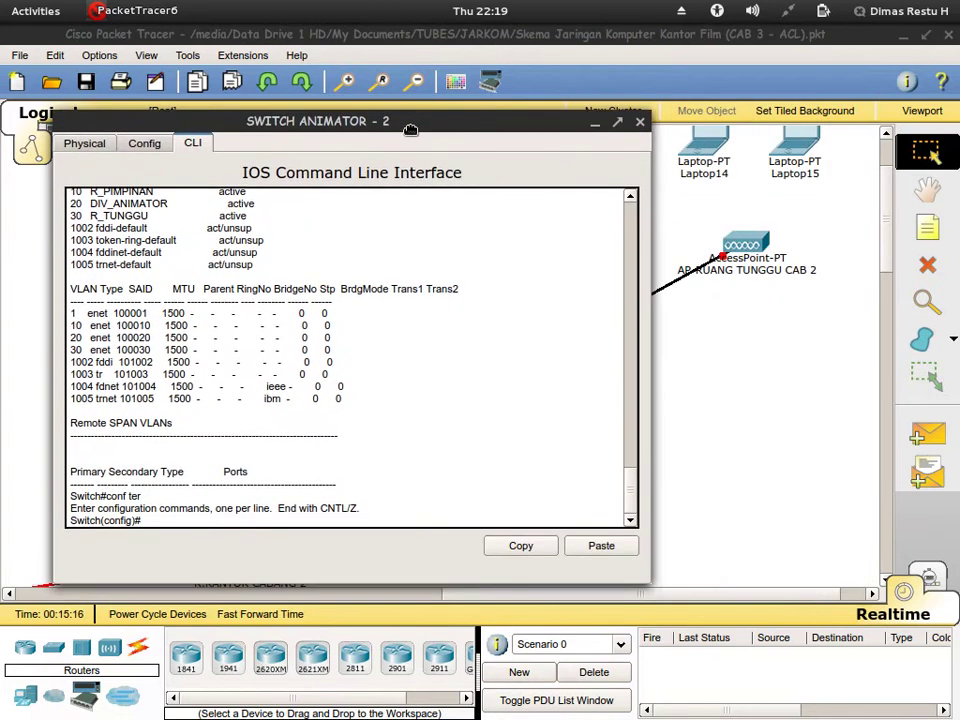
{"action": "type", "text": "int fa0/22"}
{"action": "key", "text": "Return"}
{"action": "type", "text": "swi"}
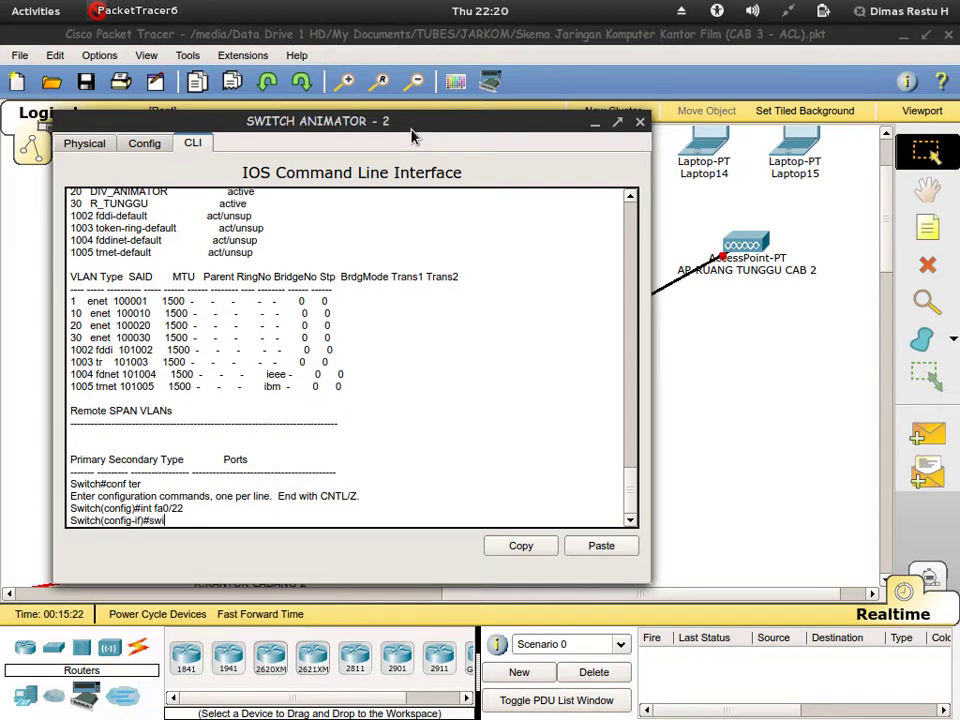
{"action": "type", "text": "tchport mode access"}
{"action": "key", "text": "Return"}
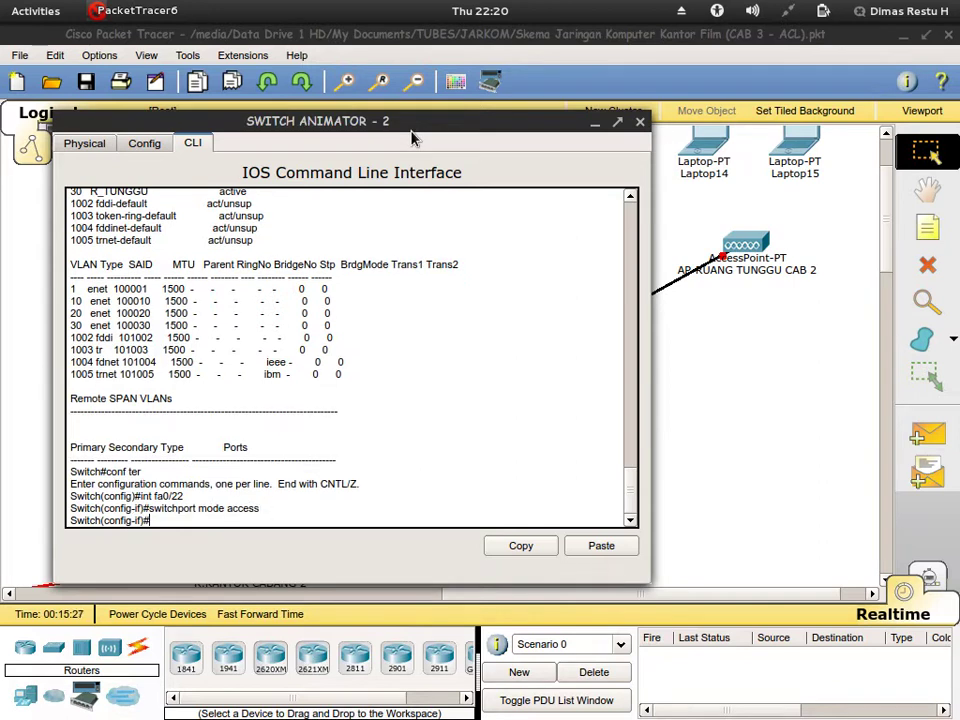
- Assign interface fa0/22 to access VLAN 30 and exit interface configuration
{"action": "type", "text": "switchport access vlan"}
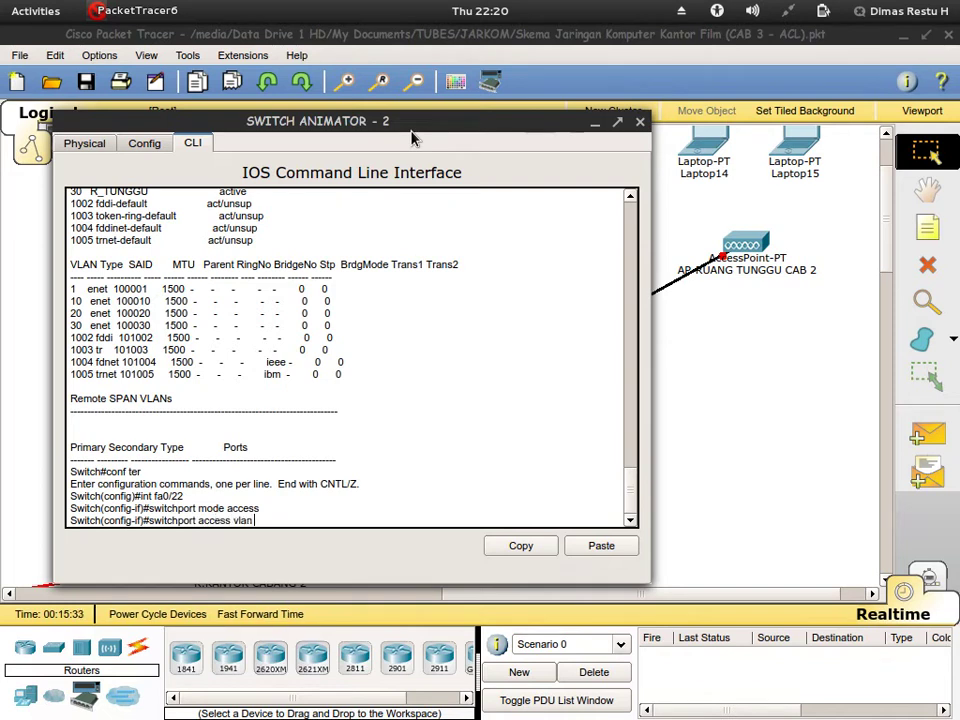
{"action": "type", "text": " 30"}
{"action": "key", "text": "Return"}
{"action": "type", "text": "exit"}
{"action": "key", "text": "Return"}
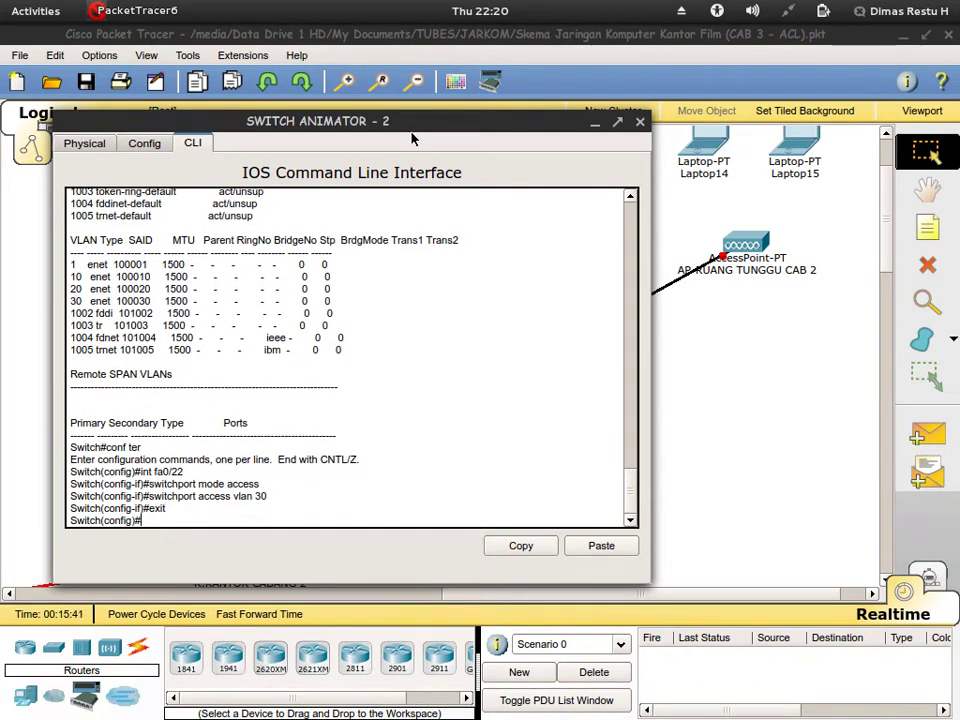
- Check the switch port linked to PRINTER ANIMATOR 2, and set interface fa0/23 on SWITCH ANIMATOR - 2 to access mode
{"action": "left_click", "coordinate": [640, 121]}
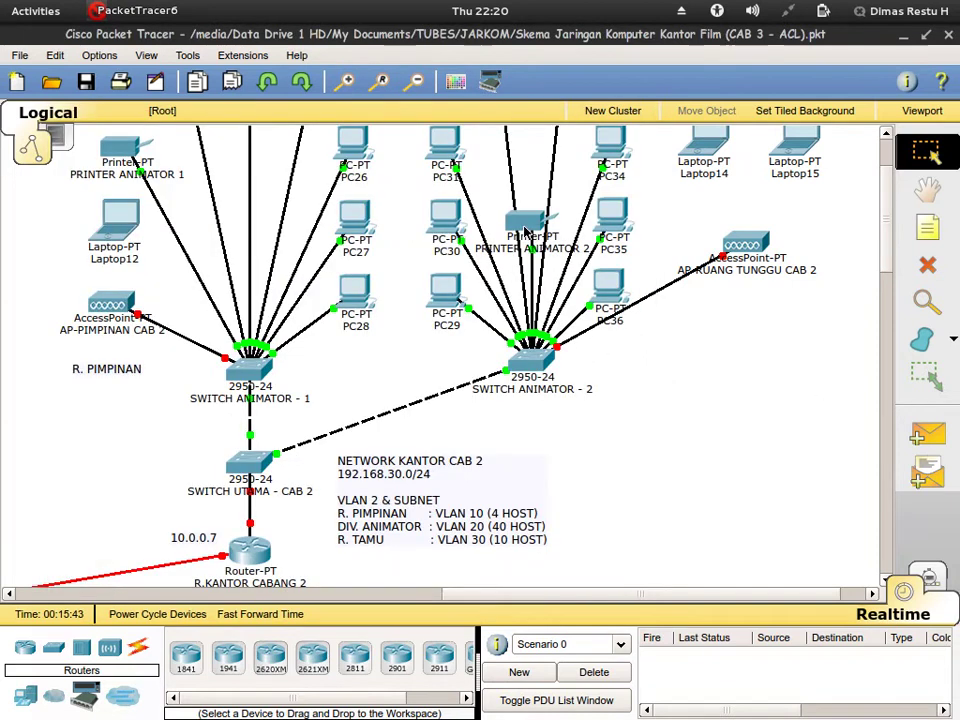
{"action": "mouse_move", "coordinate": [540, 314]}
{"action": "mouse_move", "coordinate": [533, 255]}
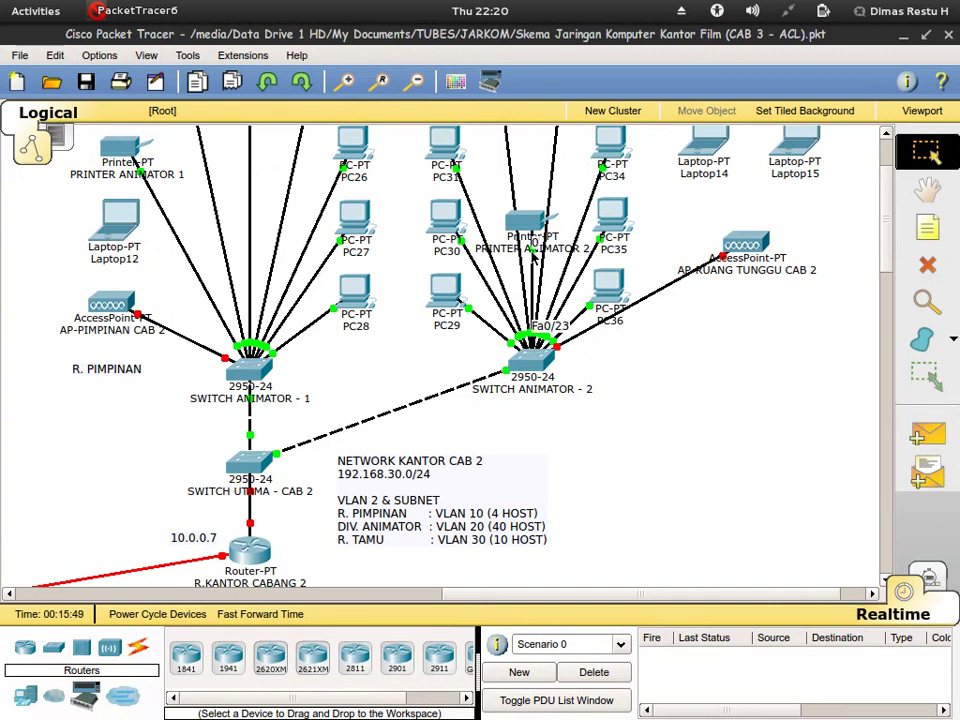
{"action": "mouse_move", "coordinate": [3, 3]}
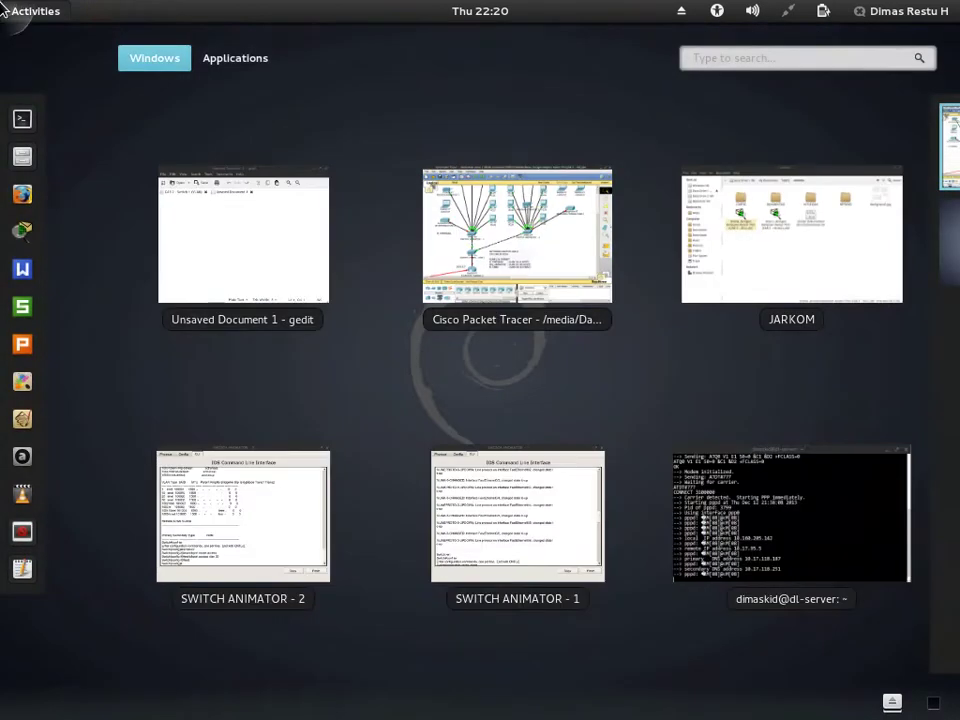
{"action": "left_click", "coordinate": [275, 546]}
{"action": "type", "text": "int fa0/23"}
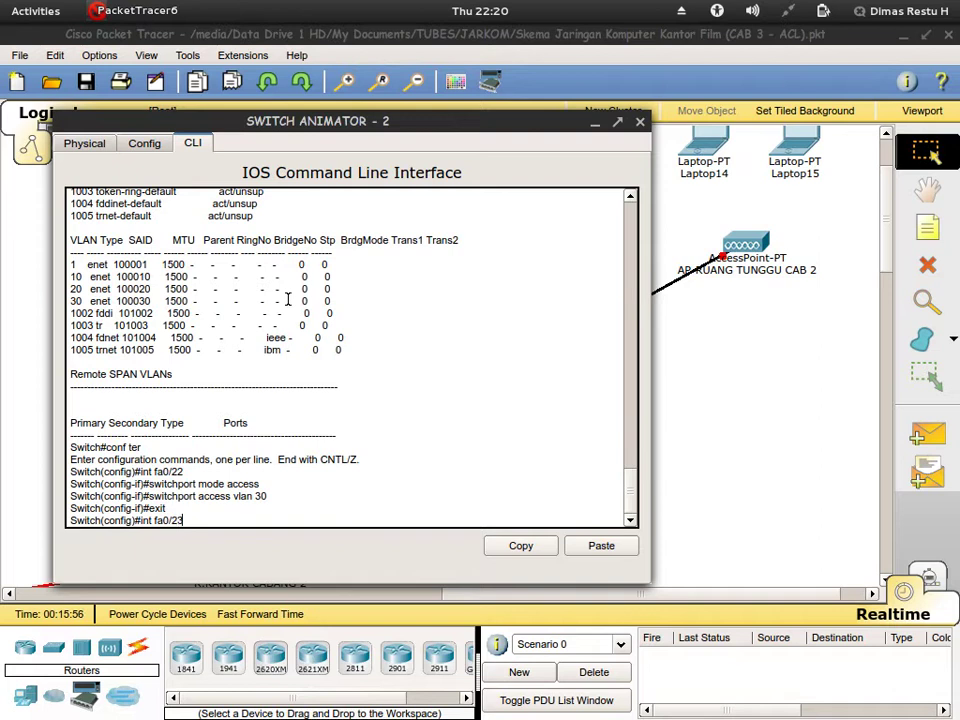
{"action": "key", "text": "Return"}
{"action": "type", "text": "switchp"}
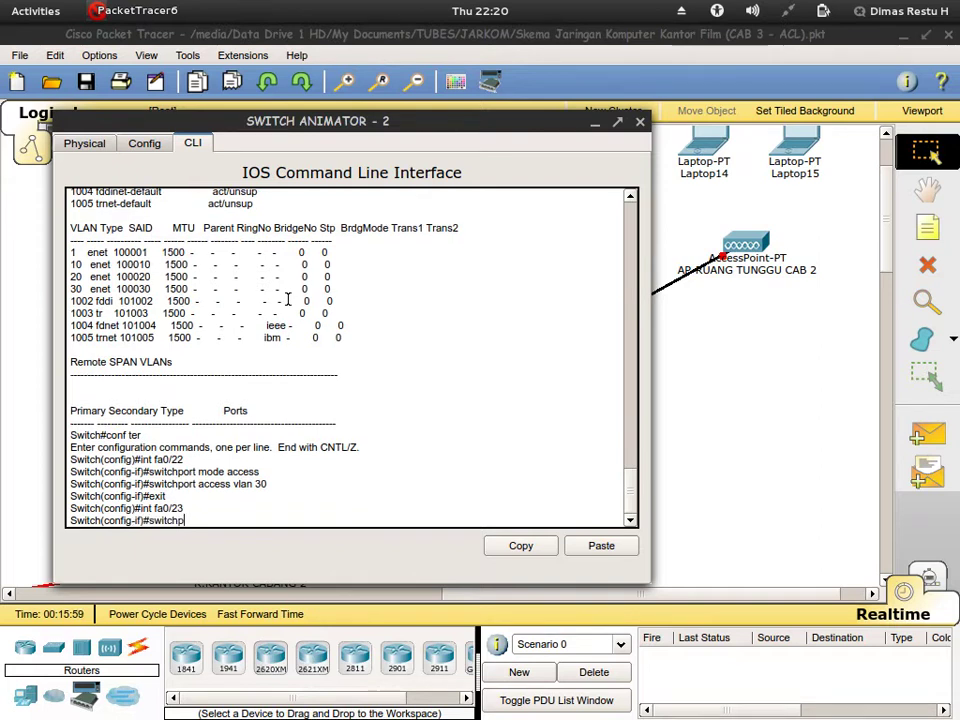
{"action": "type", "text": "ort mode access"}
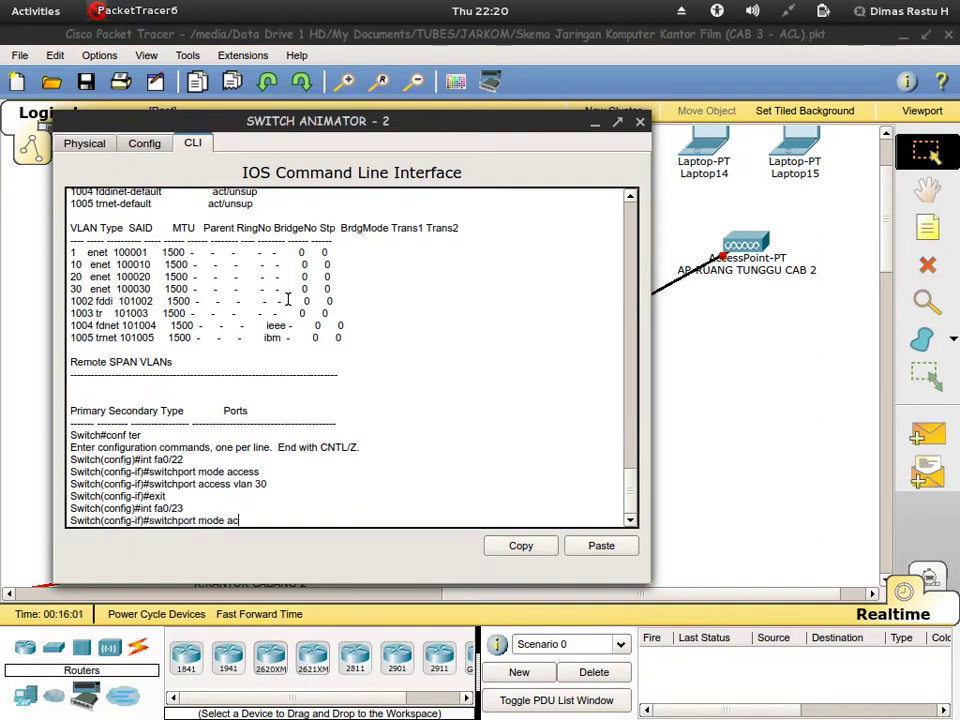
{"action": "key", "text": "Return"}
- Assign interface fa0/23 to access VLAN 20, correcting the misspelled vlan keyword, and exit interface configuration
{"action": "type", "text": "sw"}
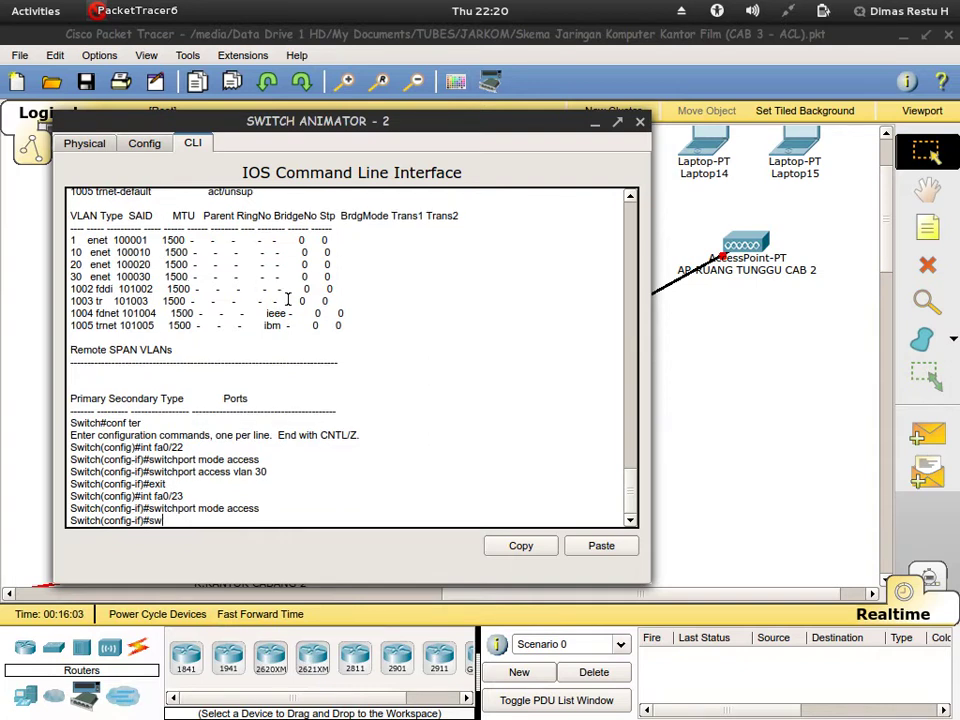
{"action": "type", "text": "itchport access valn 20"}
{"action": "key", "text": "Return"}
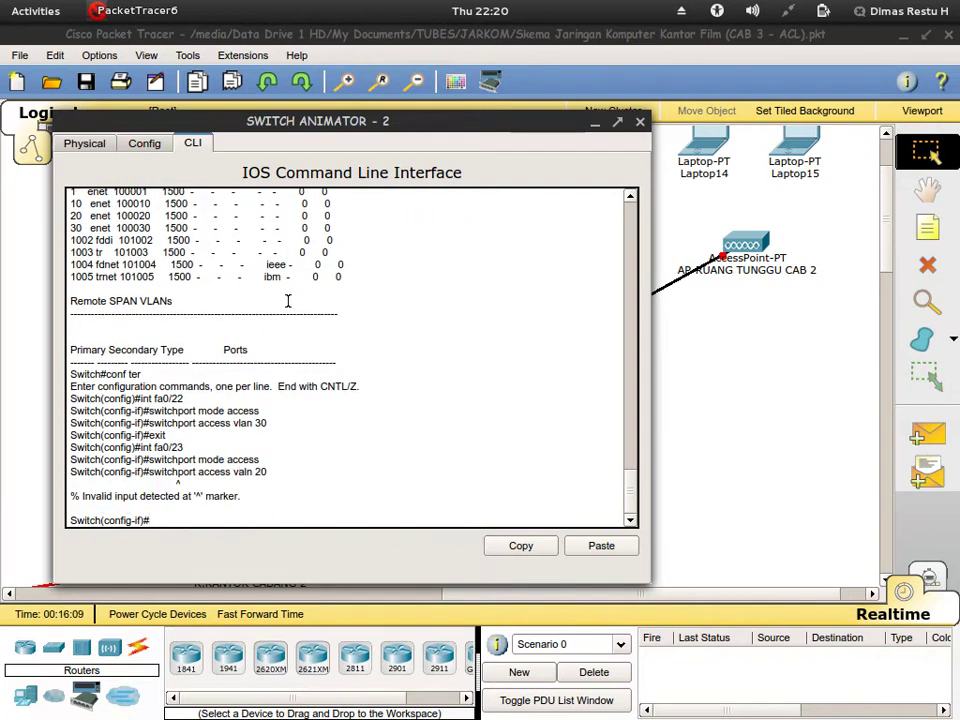
{"action": "key", "text": "Up"}
{"action": "key", "text": "Left"}
{"action": "key", "text": "Left"}
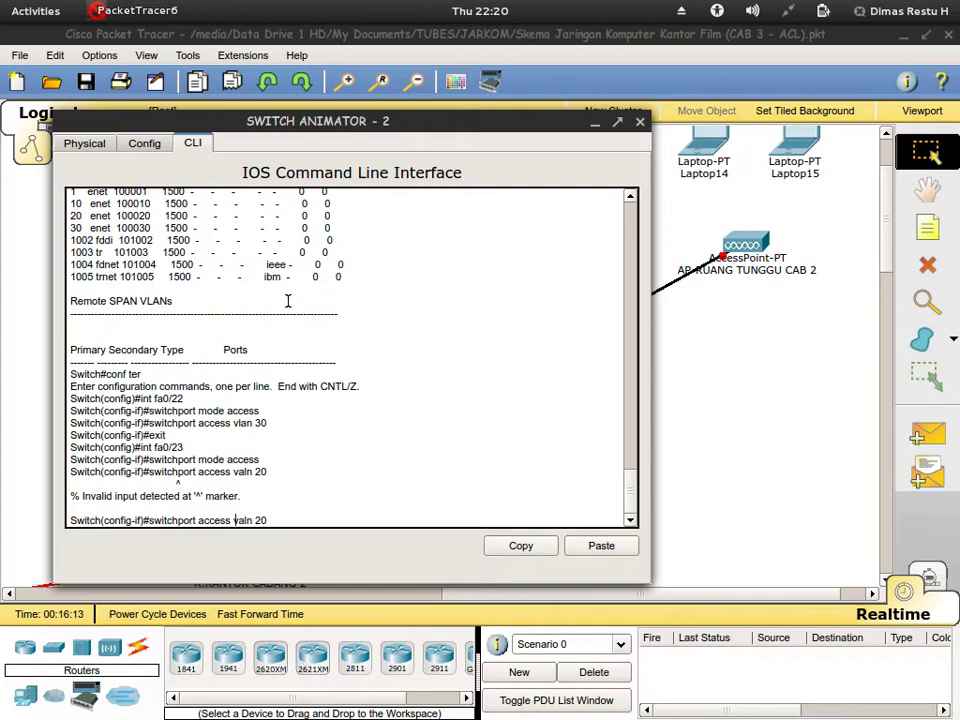
{"action": "key", "text": "BackSpace"}
{"action": "key", "text": "BackSpace"}
{"action": "type", "text": "va"}
{"action": "key", "text": "Return"}
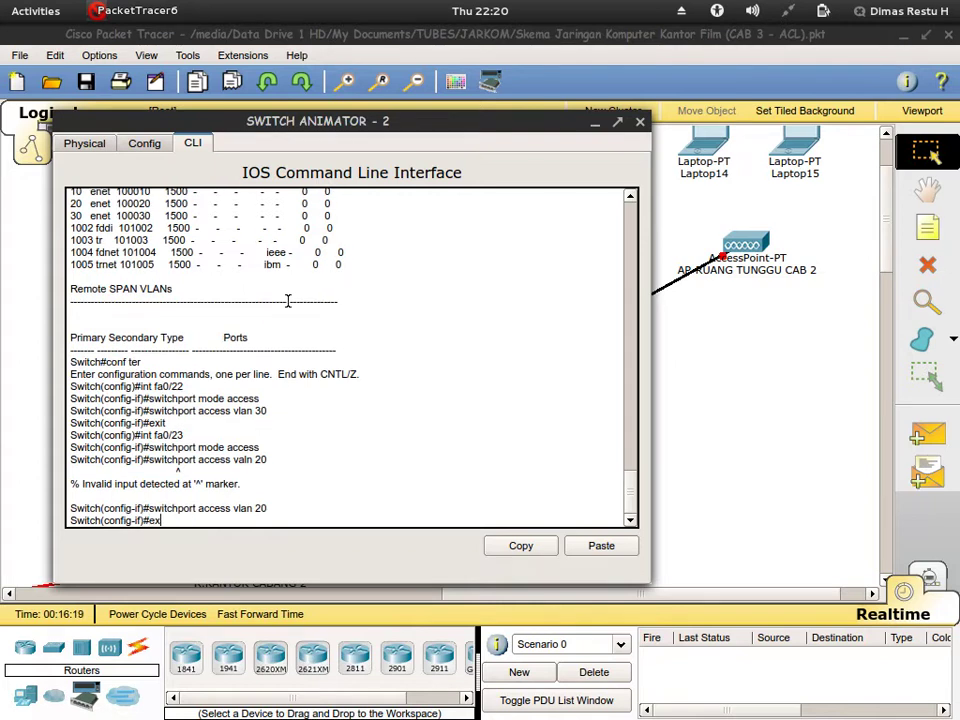
{"action": "key", "text": "Return"}
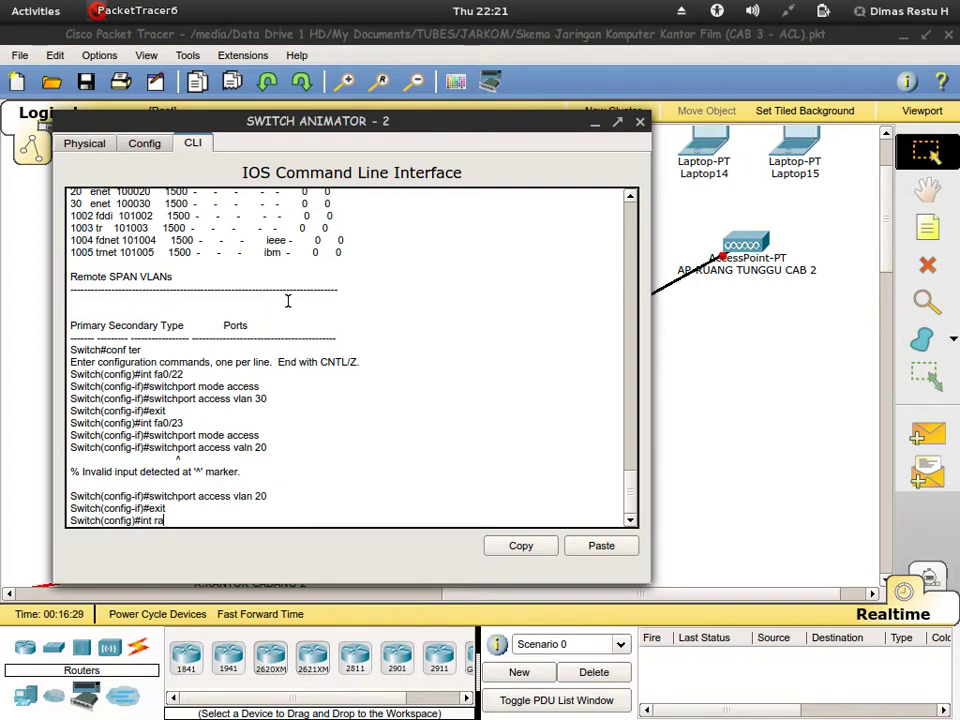
- Select the interface range fa0/1-20 on SWITCH ANIMATOR - 2 and set it to access mode
{"action": "type", "text": "a0/1-20"}
{"action": "key", "text": "Return"}
{"action": "type", "text": "switchp"}
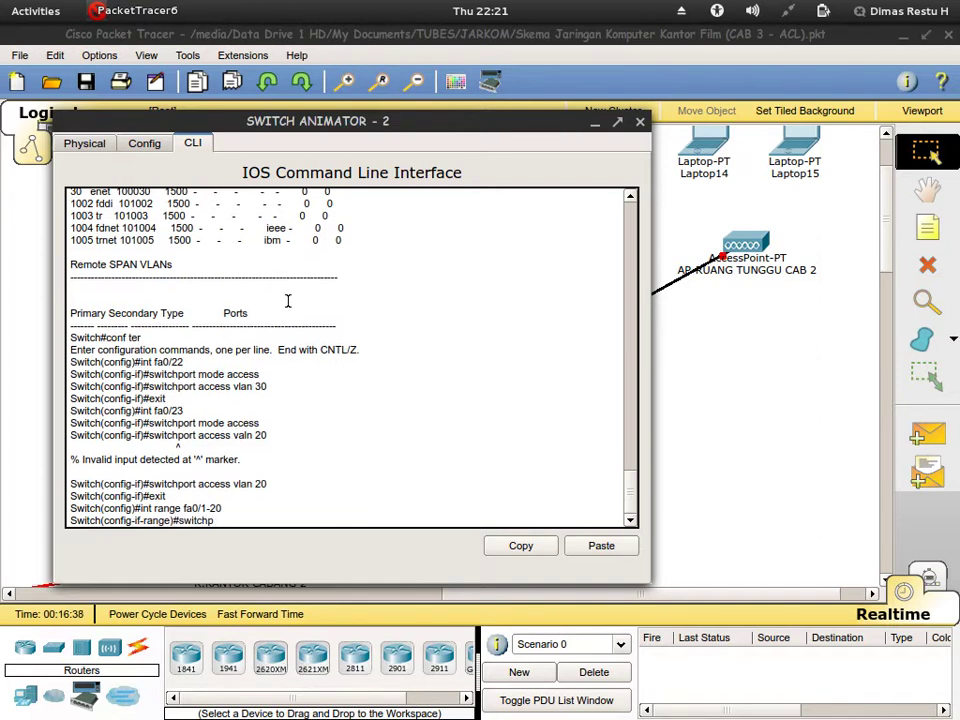
{"action": "type", "text": "ort mode ace"}
{"action": "type", "text": "ess"}
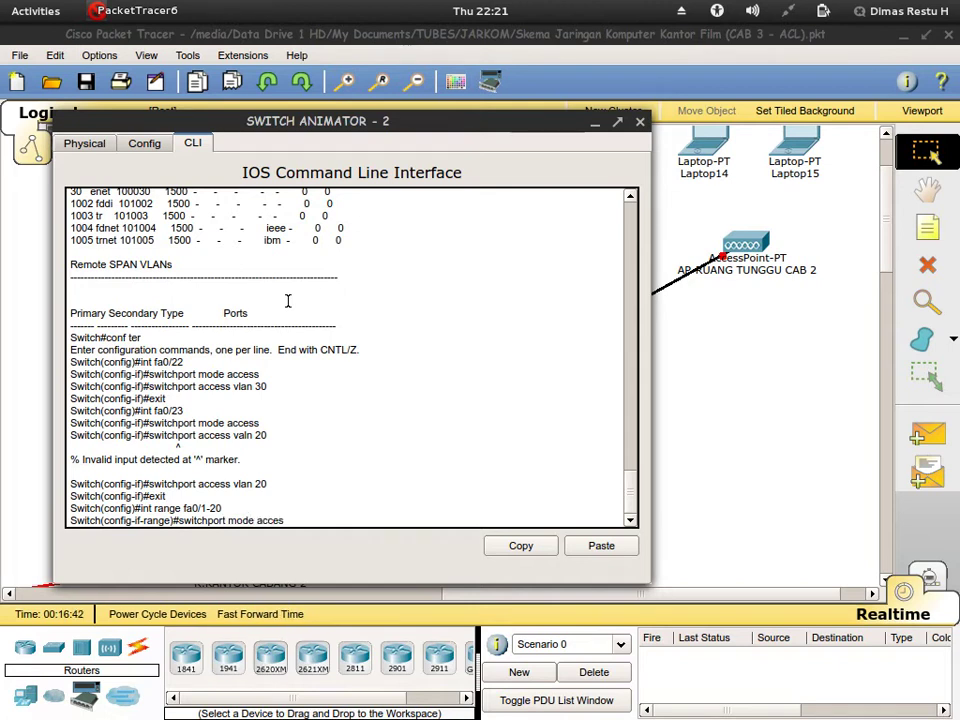
{"action": "key", "text": "Return"}
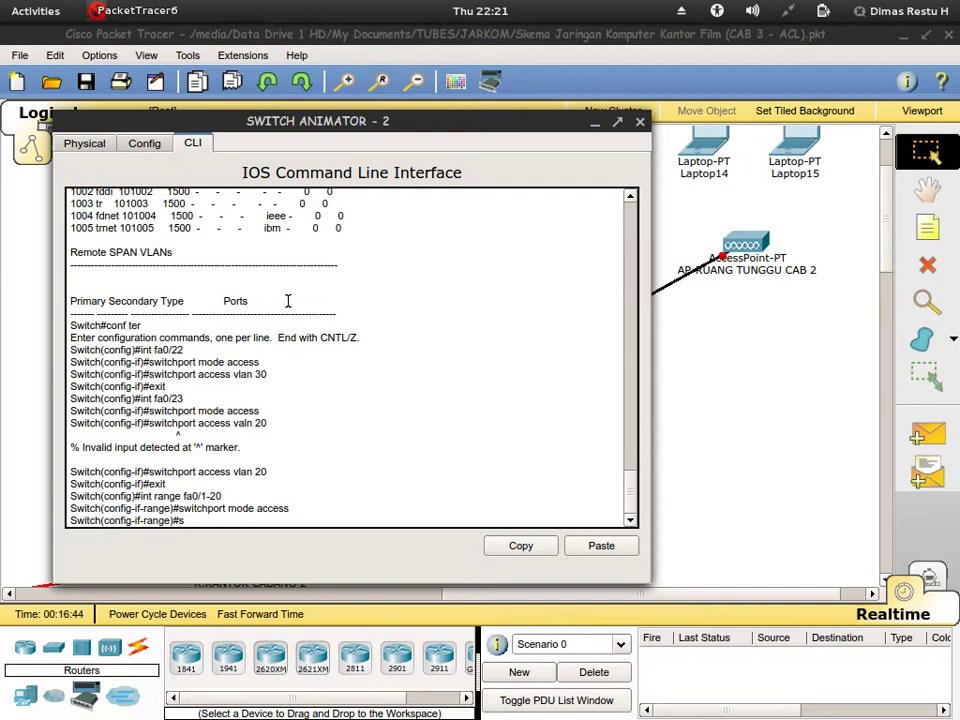
- Assign the interface range fa0/1-20 to access VLAN 20 and exit range configuration
{"action": "type", "text": "switchport access vlan "}
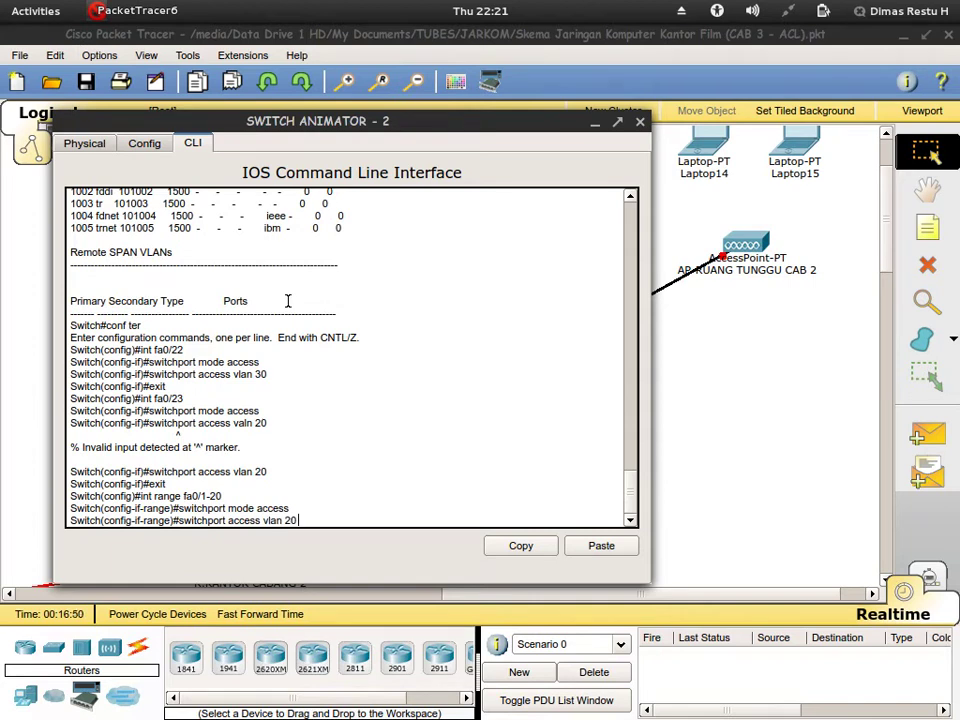
{"action": "type", "text": "20"}
{"action": "key", "text": "Return"}
{"action": "type", "text": "exit"}
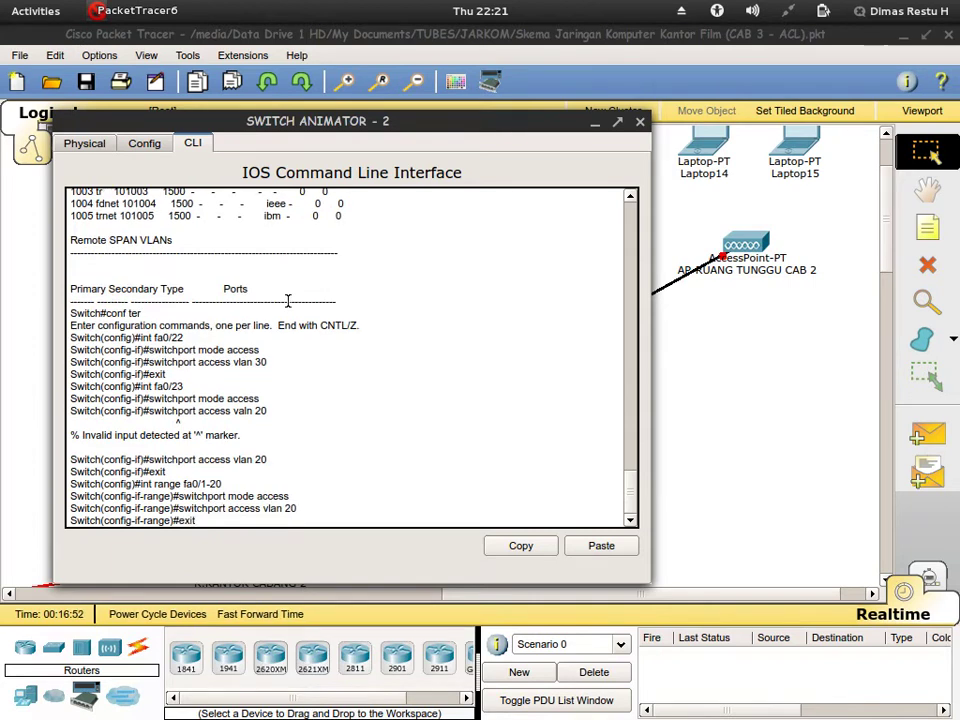
{"action": "key", "text": "Return"}
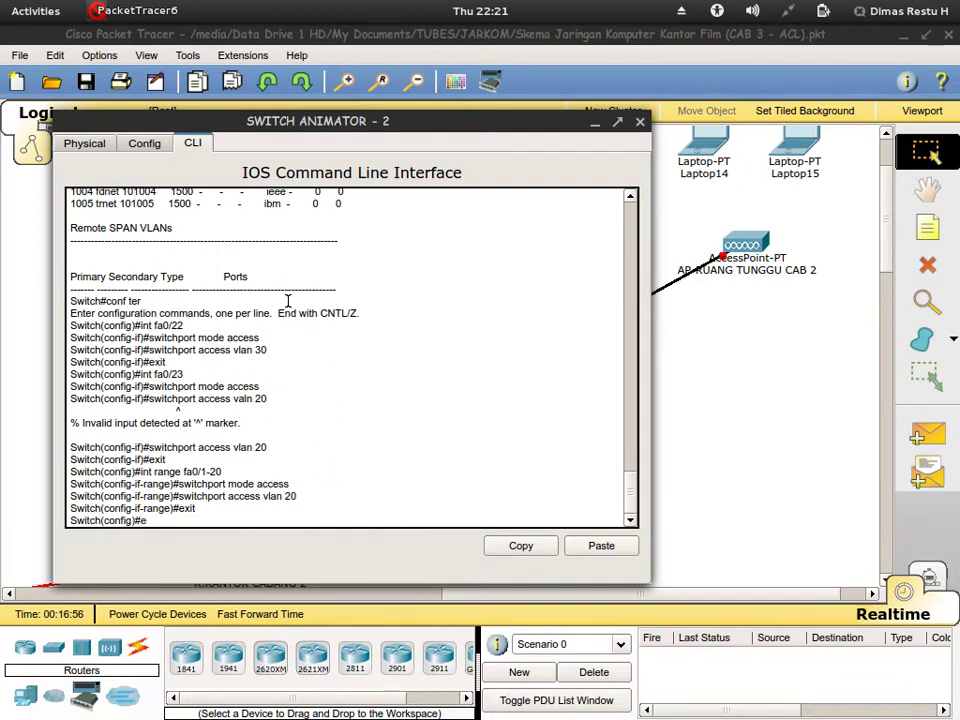
- End configuration mode and save the configuration with write and copy r s, accepting startup-config as the destination
{"action": "type", "text": "end"}
{"action": "key", "text": "Return"}
{"action": "key", "text": "Return"}
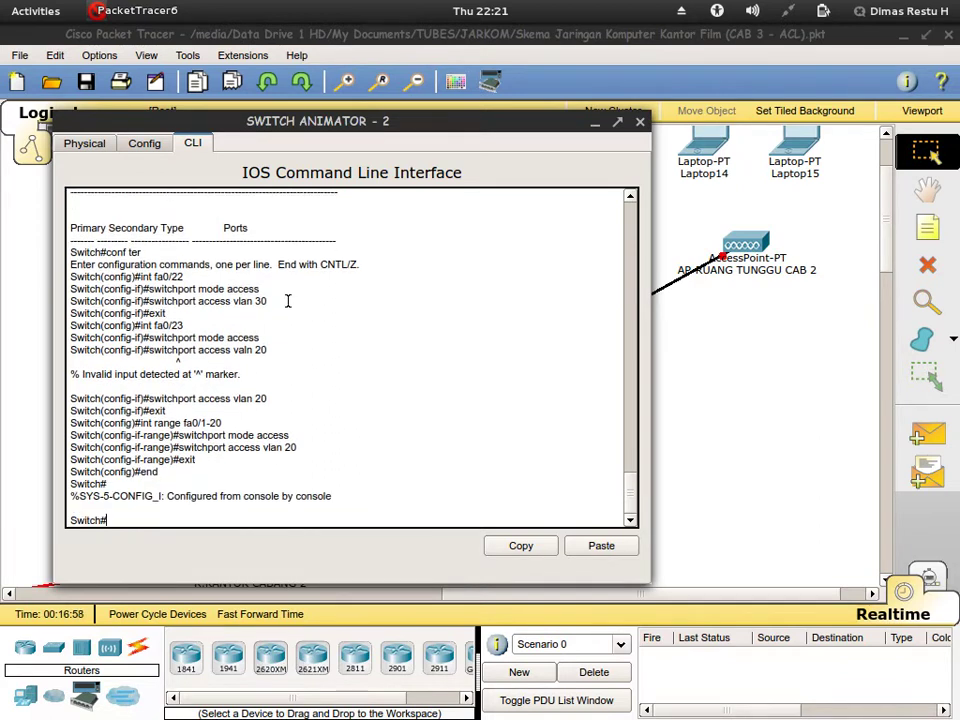
{"action": "type", "text": "wr"}
{"action": "key", "text": "Return"}
{"action": "type", "text": "copy r"}
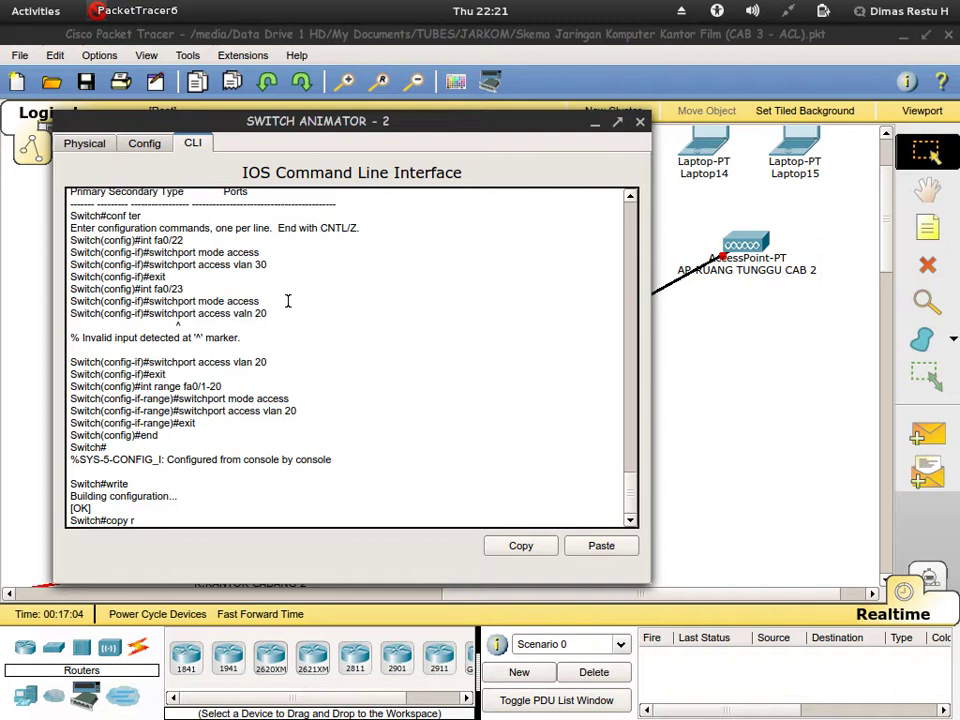
{"action": "type", "text": " s"}
{"action": "key", "text": "Return"}
{"action": "key", "text": "Return"}
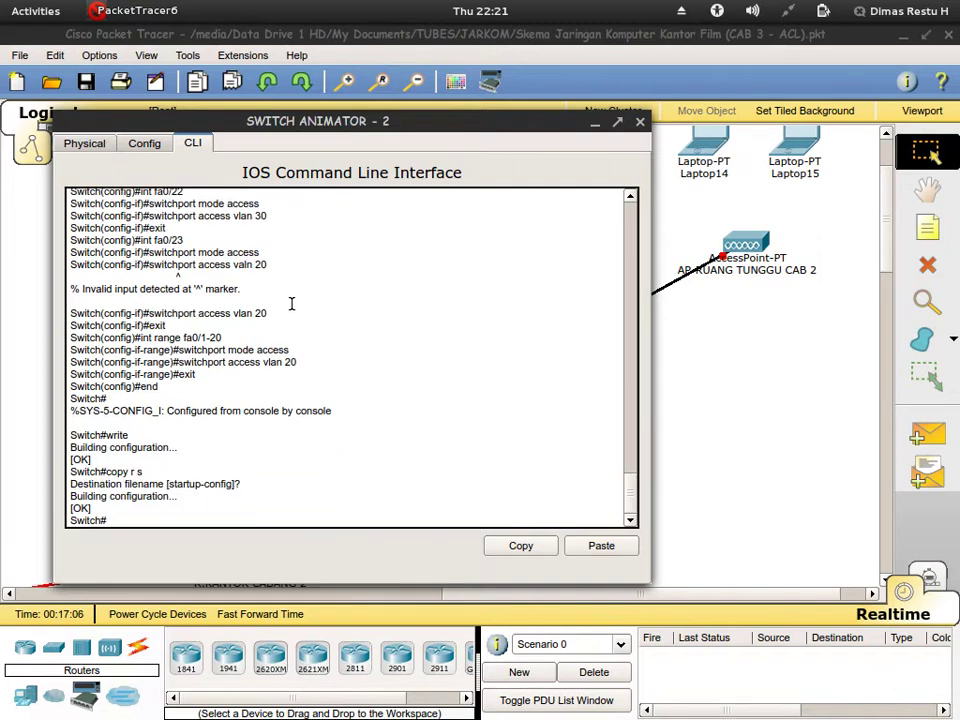
- Copy the configuration session from the SWITCH ANIMATOR - 2 console and paste it into Unsaved Document 1 in gedit
{"action": "left_click_drag", "start_coordinate": [129, 519], "coordinate": [38, 95]}
{"action": "scroll", "coordinate": [350, 360], "scroll_direction": "down", "scroll_amount": 10}
{"action": "left_click_drag", "start_coordinate": [70, 483], "coordinate": [72, 527]}
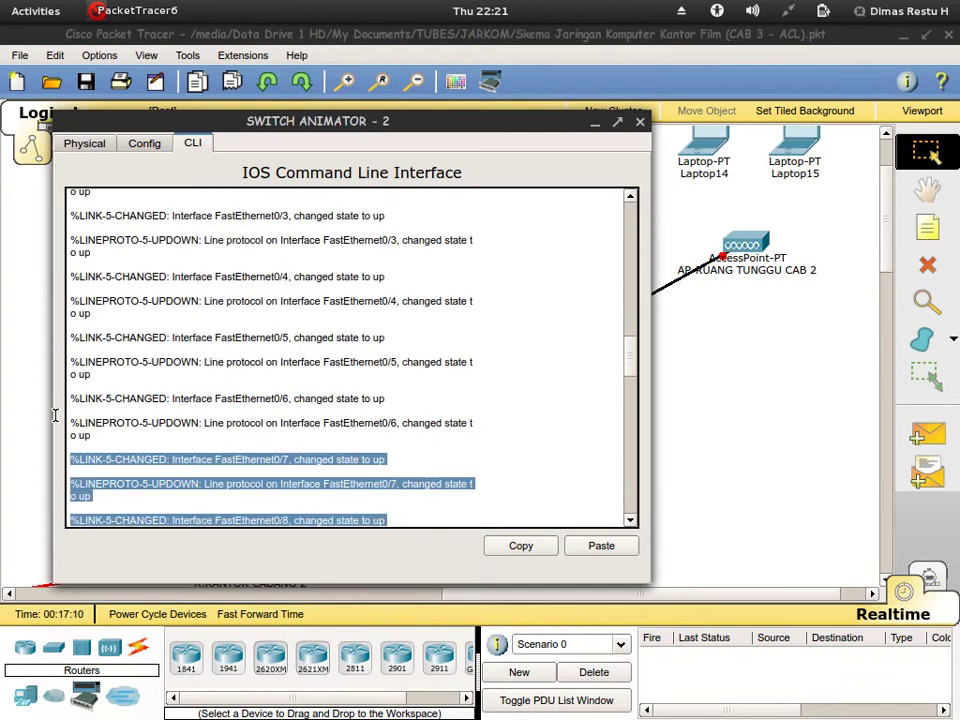
{"action": "scroll", "coordinate": [72, 470], "scroll_direction": "down", "scroll_amount": 3}
{"action": "left_click_drag", "start_coordinate": [355, 520], "coordinate": [75, 420]}
{"action": "left_click", "coordinate": [513, 551]}
{"action": "mouse_move", "coordinate": [2, 2]}
{"action": "left_click", "coordinate": [290, 222]}
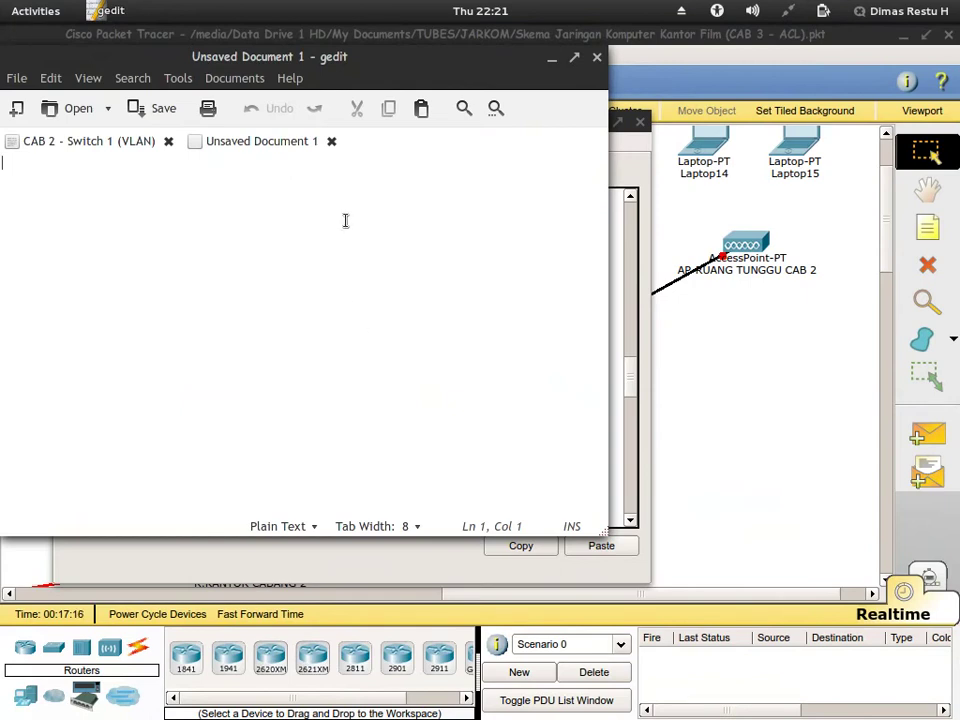
{"action": "key", "text": "ctrl+v"}
- Delete the %SYS-5-CONFIG_I message line above Switch#write, keeping one blank line there
{"action": "left_click", "coordinate": [100, 368]}
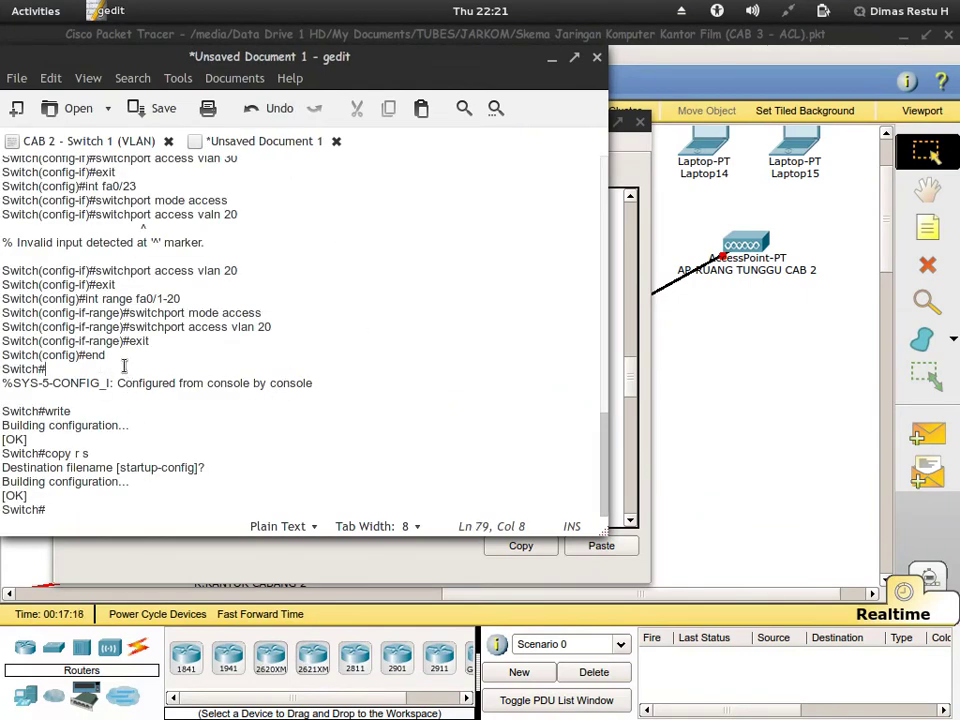
{"action": "key", "text": "Right"}
{"action": "key", "text": "shift+Down"}
{"action": "key", "text": "shift+Down"}
{"action": "key", "text": "Delete"}
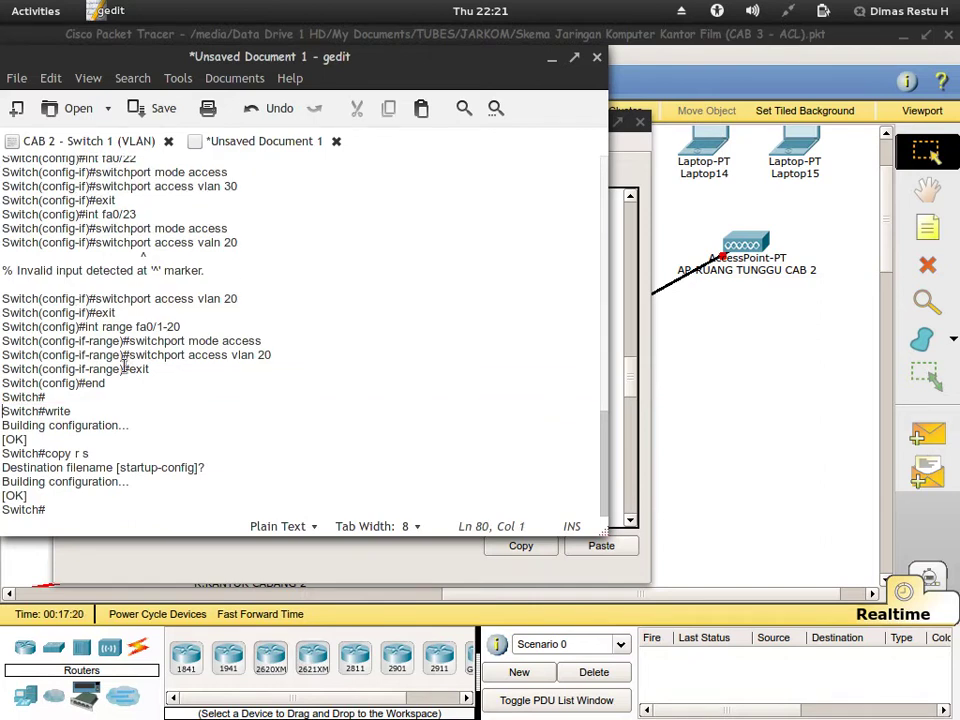
{"action": "key", "text": "Return"}
- Delete the mistyped "switchport access valn 20" command and its invalid-input error below interface fa0/23
{"action": "key", "text": "Down"}
{"action": "key", "text": "Down"}
{"action": "key", "text": "Down"}
{"action": "key", "text": "Down"}
{"action": "key", "text": "Down"}
{"action": "key", "text": "Down"}
{"action": "key", "text": "Down"}
{"action": "key", "text": "Up"}
{"action": "key", "text": "End"}
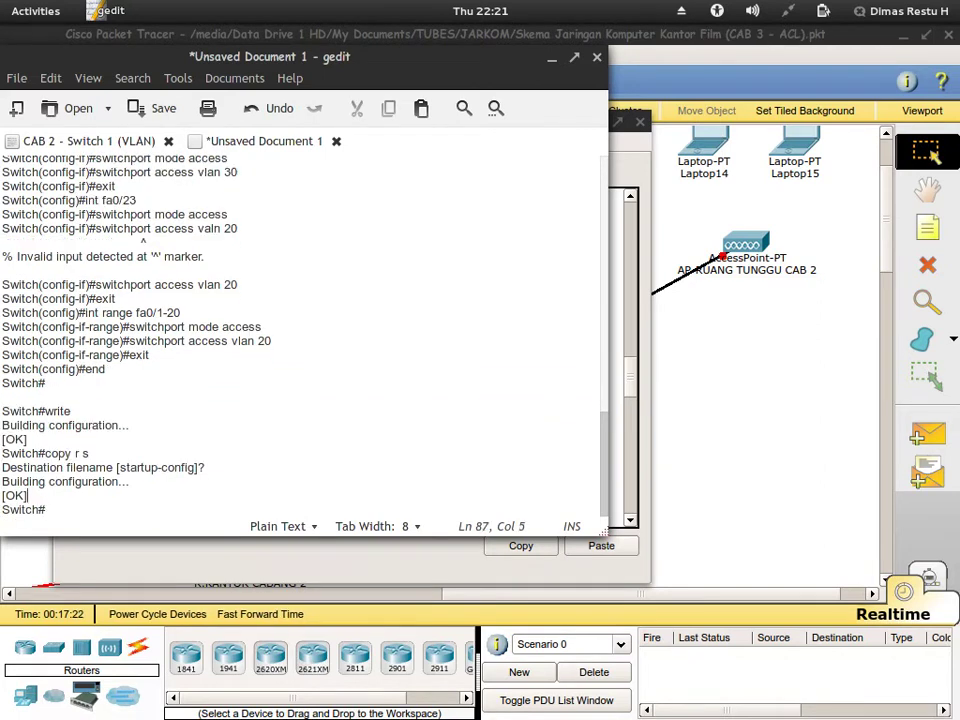
{"action": "key", "text": "Up"}
{"action": "key", "text": "Up"}
{"action": "key", "text": "Up"}
{"action": "key", "text": "Up"}
{"action": "key", "text": "Up"}
{"action": "key", "text": "Up"}
{"action": "key", "text": "Up"}
{"action": "key", "text": "Up"}
{"action": "key", "text": "Up"}
{"action": "key", "text": "Up"}
{"action": "key", "text": "Up"}
{"action": "key", "text": "Right"}
{"action": "key", "text": "Up"}
{"action": "key", "text": "Up"}
{"action": "key", "text": "Left"}
{"action": "key", "text": "Left"}
{"action": "key", "text": "Left"}
{"action": "key", "text": "Left"}
{"action": "key", "text": "Left"}
{"action": "key", "text": "Left"}
{"action": "key", "text": "Right"}
{"action": "key", "text": "shift+Down"}
{"action": "key", "text": "shift+Down"}
{"action": "key", "text": "shift+Down"}
{"action": "key", "text": "shift+Down"}
{"action": "key", "text": "Delete"}
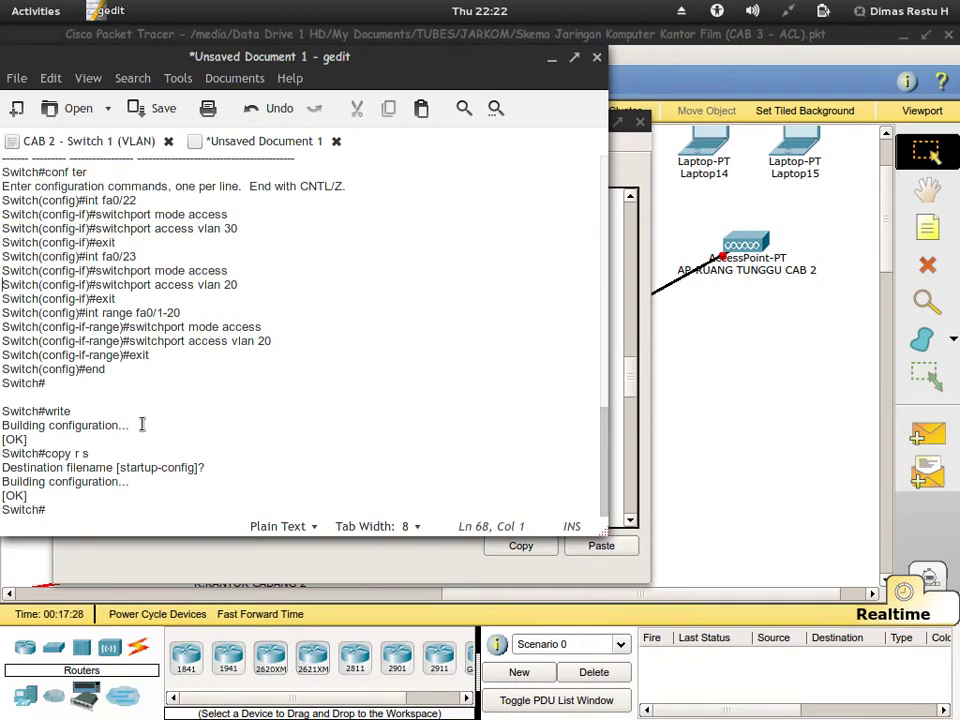
- Delete the %SYS-5-CONFIG_I message and the entire sh vlan output above the second Switch#conf ter, leaving one blank line there
{"action": "scroll", "coordinate": [140, 422], "scroll_direction": "up", "scroll_amount": 10}
{"action": "scroll", "coordinate": [137, 420], "scroll_direction": "up", "scroll_amount": 10}
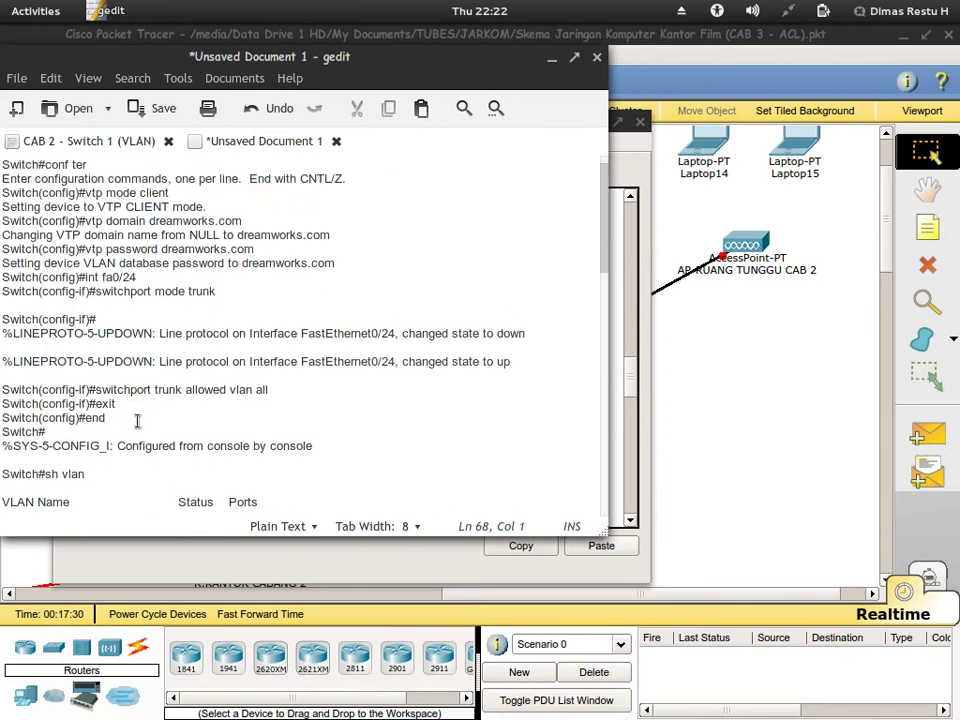
{"action": "left_click", "coordinate": [137, 306]}
{"action": "scroll", "coordinate": [137, 327], "scroll_direction": "down", "scroll_amount": 1}
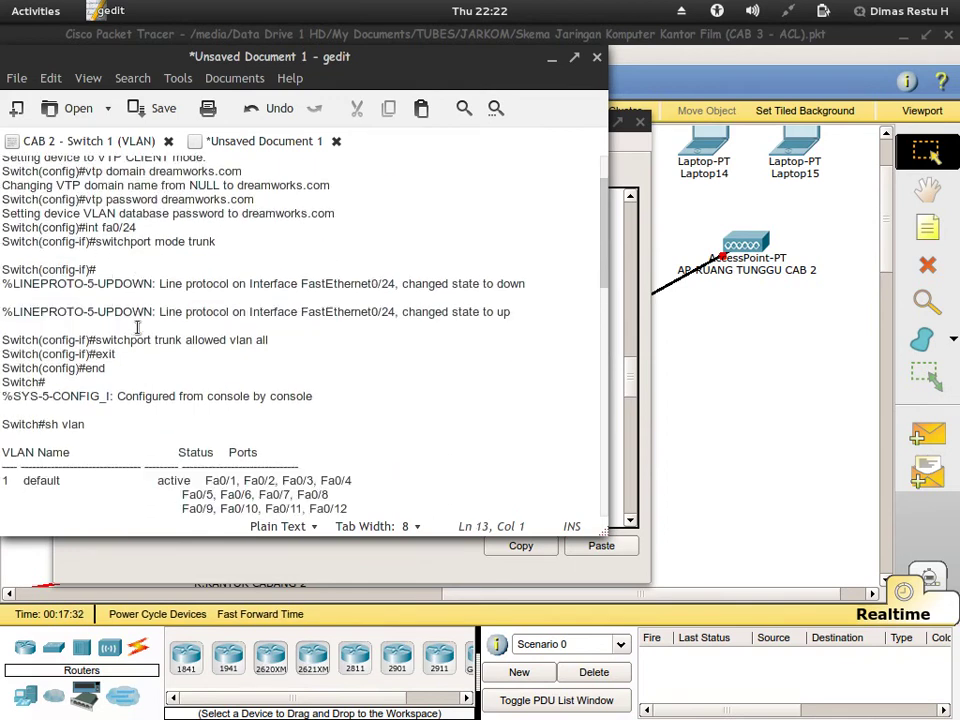
{"action": "left_click", "coordinate": [100, 380]}
{"action": "key", "text": "shift+Down"}
{"action": "key", "text": "shift+Down"}
{"action": "key", "text": "shift+Down"}
{"action": "key", "text": "shift+Down"}
{"action": "key", "text": "shift+Down"}
{"action": "key", "text": "shift+Down"}
{"action": "key", "text": "shift+Down"}
{"action": "key", "text": "shift+Down"}
{"action": "key", "text": "shift+Down"}
{"action": "key", "text": "shift+Down"}
{"action": "key", "text": "shift+Down"}
{"action": "key", "text": "shift+Down"}
{"action": "key", "text": "shift+Down"}
{"action": "key", "text": "shift+Down"}
{"action": "key", "text": "shift+Down"}
{"action": "key", "text": "shift+Down"}
{"action": "key", "text": "shift+Down"}
{"action": "key", "text": "shift+Down"}
{"action": "key", "text": "shift+Down"}
{"action": "key", "text": "shift+Down"}
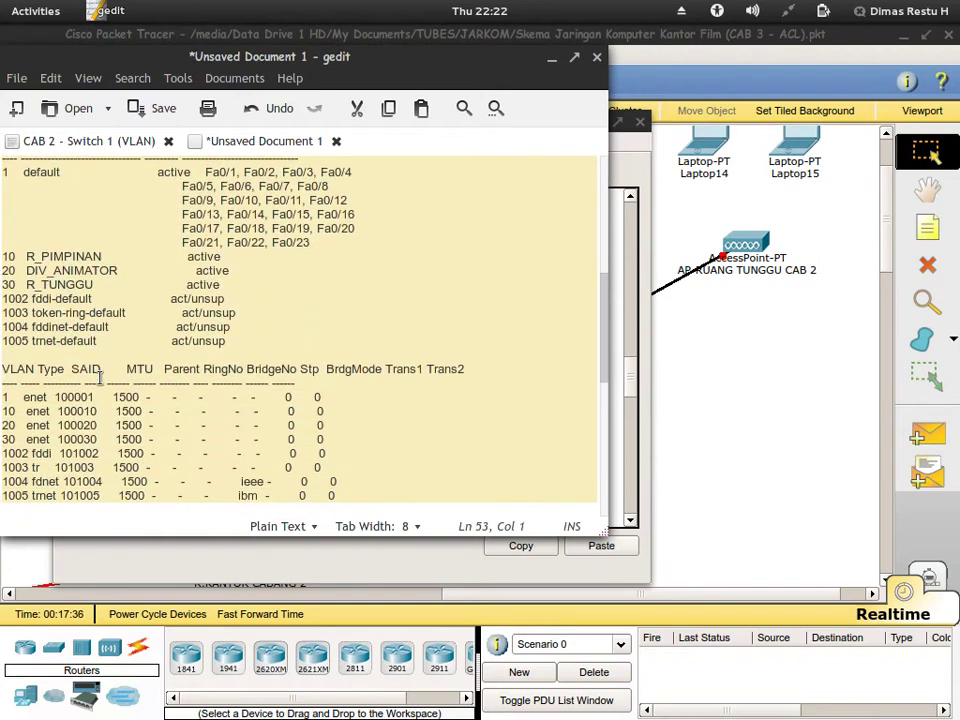
{"action": "key", "text": "Down"}
{"action": "key", "text": "Down"}
{"action": "key", "text": "Down"}
{"action": "key", "text": "Down"}
{"action": "key", "text": "Down"}
{"action": "key", "text": "Down"}
{"action": "key", "text": "Down"}
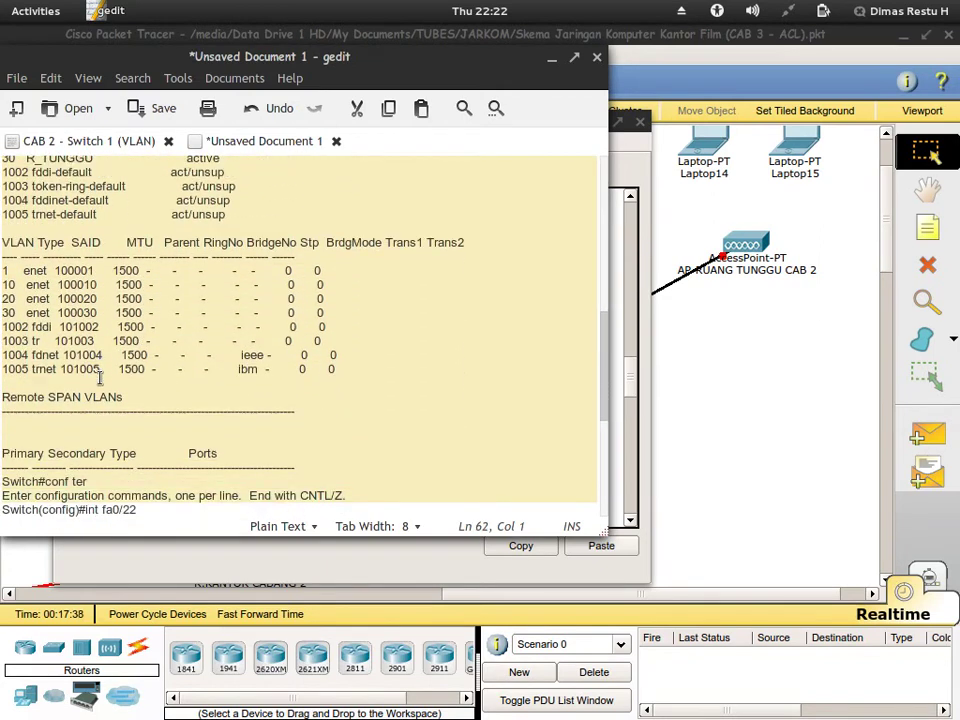
{"action": "key", "text": "shift+Up"}
{"action": "key", "text": "shift+Up"}
{"action": "key", "text": "BackSpace"}
{"action": "key", "text": "Up"}
{"action": "key", "text": "Up"}
{"action": "key", "text": "Up"}
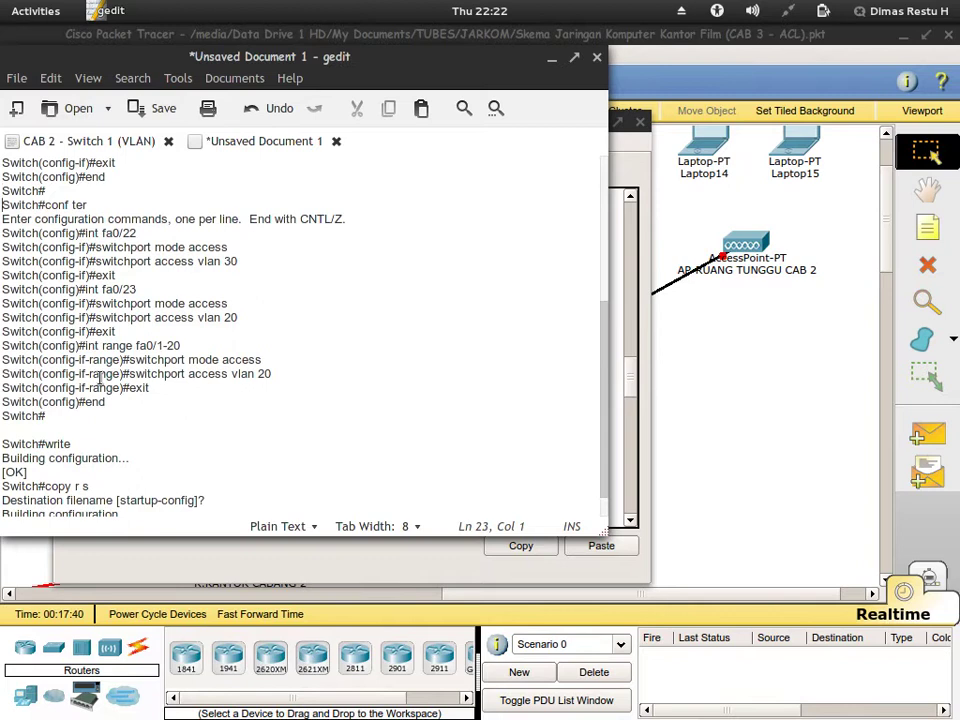
{"action": "key", "text": "Down"}
- Delete the blank lines, empty prompt and both %LINEPROTO-5-UPDOWN messages between the switchport mode trunk and switchport trunk allowed vlan all commands
{"action": "key", "text": "Up"}
{"action": "key", "text": "Up"}
{"action": "key", "text": "Up"}
{"action": "key", "text": "Up"}
{"action": "key", "text": "Up"}
{"action": "key", "text": "Up"}
{"action": "key", "text": "Up"}
{"action": "key", "text": "Up"}
{"action": "key", "text": "Up"}
{"action": "key", "text": "Up"}
{"action": "key", "text": "Up"}
{"action": "key", "text": "Up"}
{"action": "key", "text": "Up"}
{"action": "key", "text": "Up"}
{"action": "key", "text": "Up"}
{"action": "key", "text": "Up"}
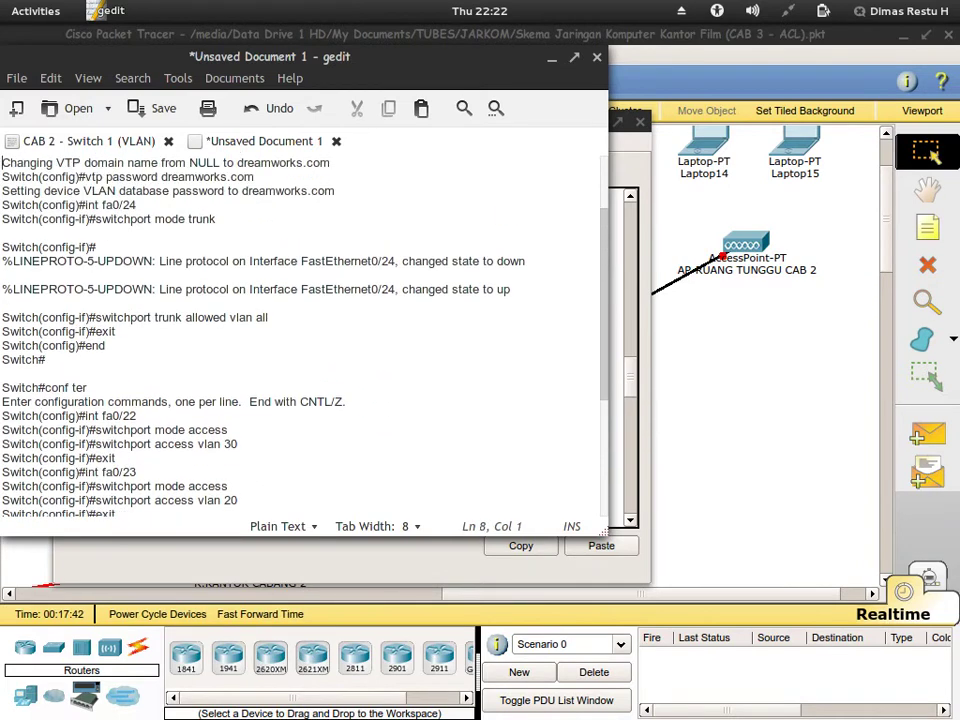
{"action": "key", "text": "Up"}
{"action": "key", "text": "Up"}
{"action": "key", "text": "Up"}
{"action": "key", "text": "Down"}
{"action": "key", "text": "Down"}
{"action": "key", "text": "Down"}
{"action": "key", "text": "Down"}
{"action": "key", "text": "Down"}
{"action": "key", "text": "Down"}
{"action": "key", "text": "Down"}
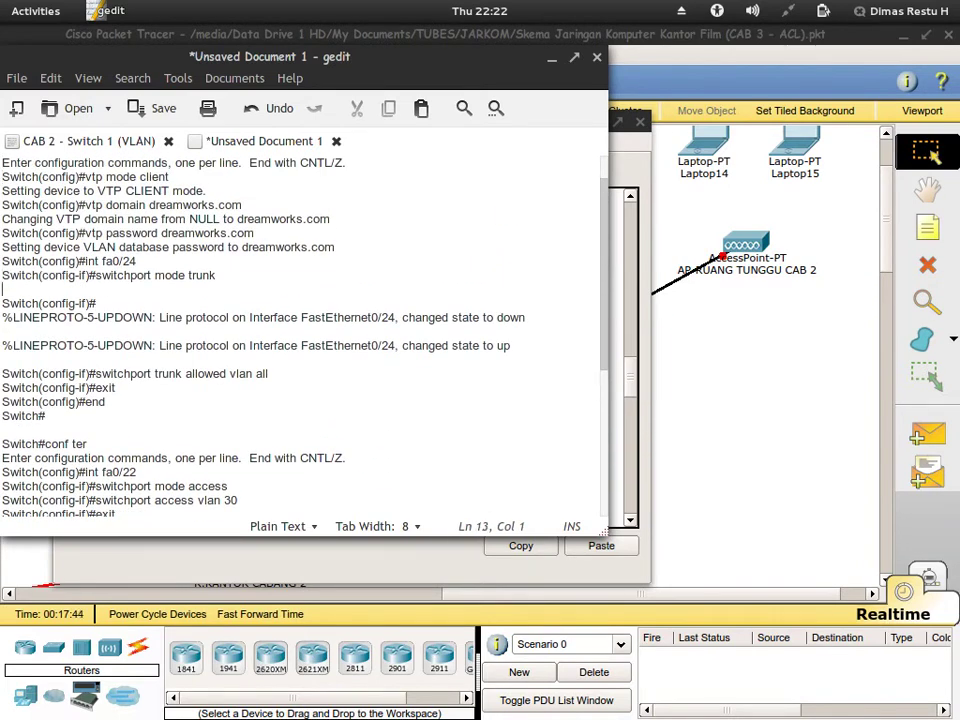
{"action": "key", "text": "shift+Down"}
{"action": "key", "text": "shift+Down"}
{"action": "key", "text": "shift+Down"}
{"action": "key", "text": "shift+Down"}
{"action": "key", "text": "shift+Down"}
{"action": "key", "text": "shift+Down"}
{"action": "key", "text": "BackSpace"}
- Remove the blank line at the start of the document, above Switch>en
{"action": "key", "text": "Up"}
{"action": "key", "text": "Up"}
{"action": "key", "text": "Up"}
{"action": "key", "text": "Up"}
{"action": "key", "text": "Up"}
{"action": "key", "text": "Up"}
{"action": "key", "text": "Up"}
{"action": "key", "text": "Up"}
{"action": "key", "text": "Up"}
{"action": "key", "text": "Up"}
{"action": "key", "text": "Up"}
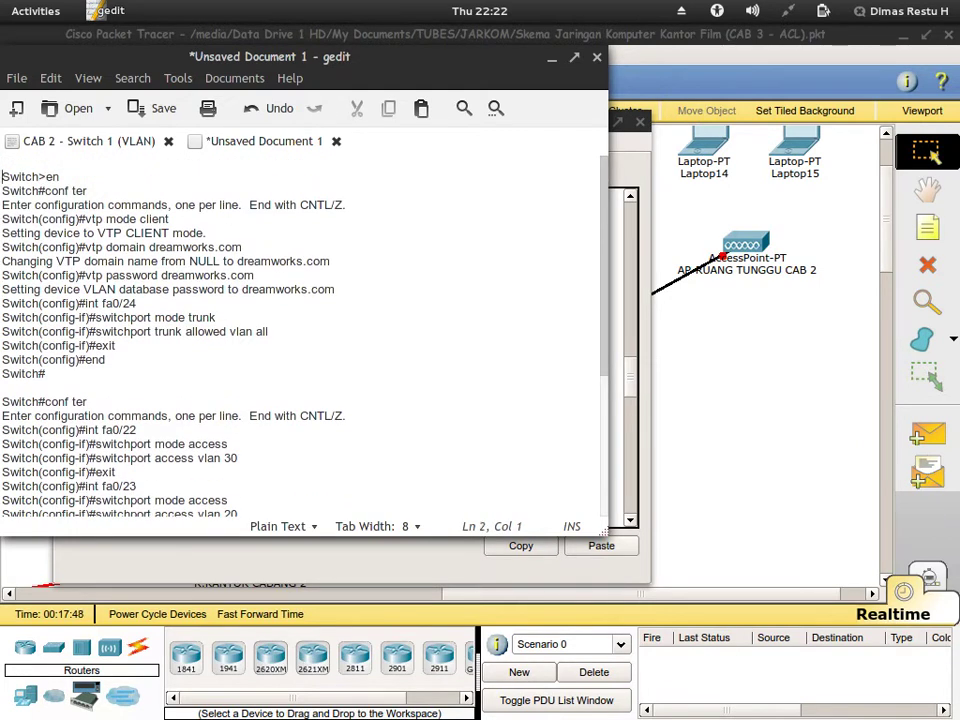
{"action": "key", "text": "BackSpace"}
- In CAB 2 - Switch 1 (VLAN), delete the first configuration-mode notice and the VTP mode, domain and password response lines, and save the file
{"action": "left_click", "coordinate": [57, 142]}
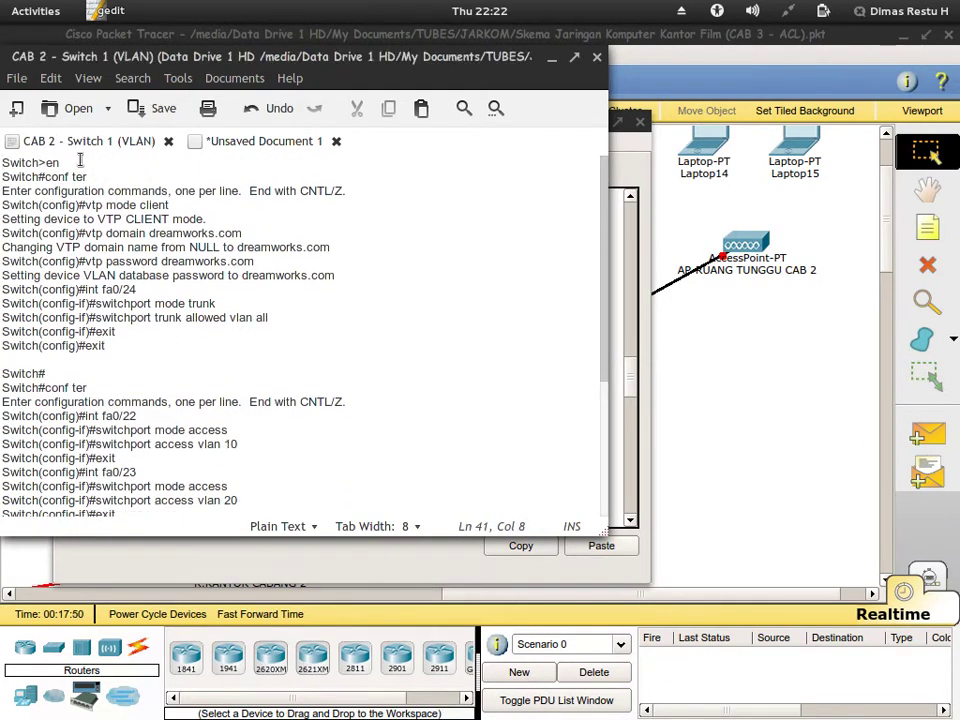
{"action": "left_click", "coordinate": [145, 182]}
{"action": "key", "text": "Right"}
{"action": "key", "text": "shift+Down"}
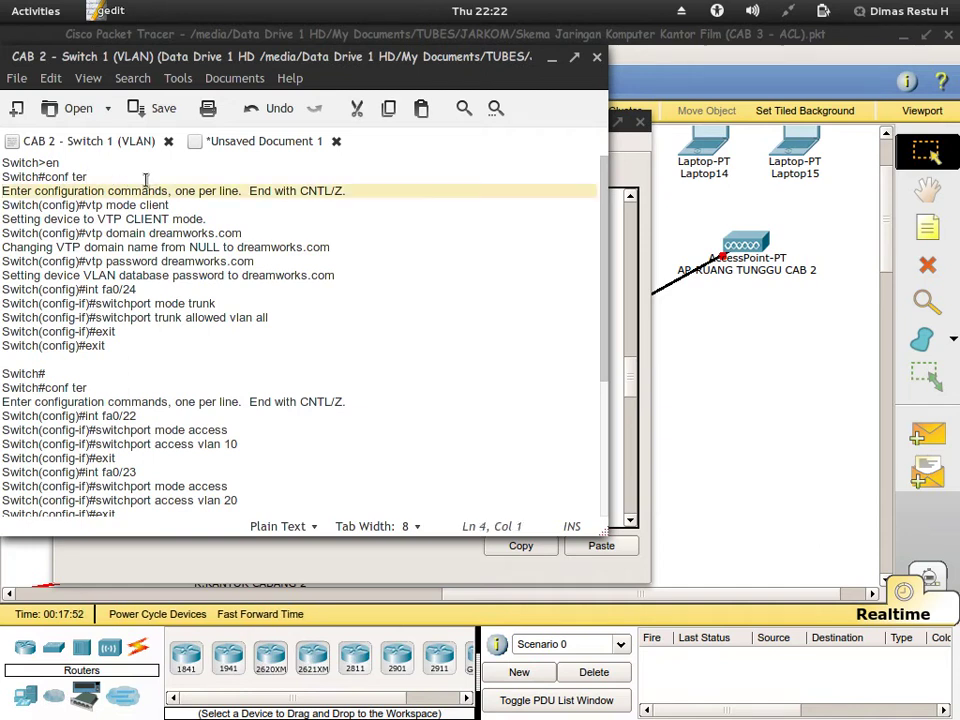
{"action": "key", "text": "Delete"}
{"action": "key", "text": "shift+Down"}
{"action": "key", "text": "Delete"}
{"action": "key", "text": "Down"}
{"action": "key", "text": "shift+Down"}
{"action": "key", "text": "Delete"}
{"action": "key", "text": "Down"}
{"action": "key", "text": "shift+Down"}
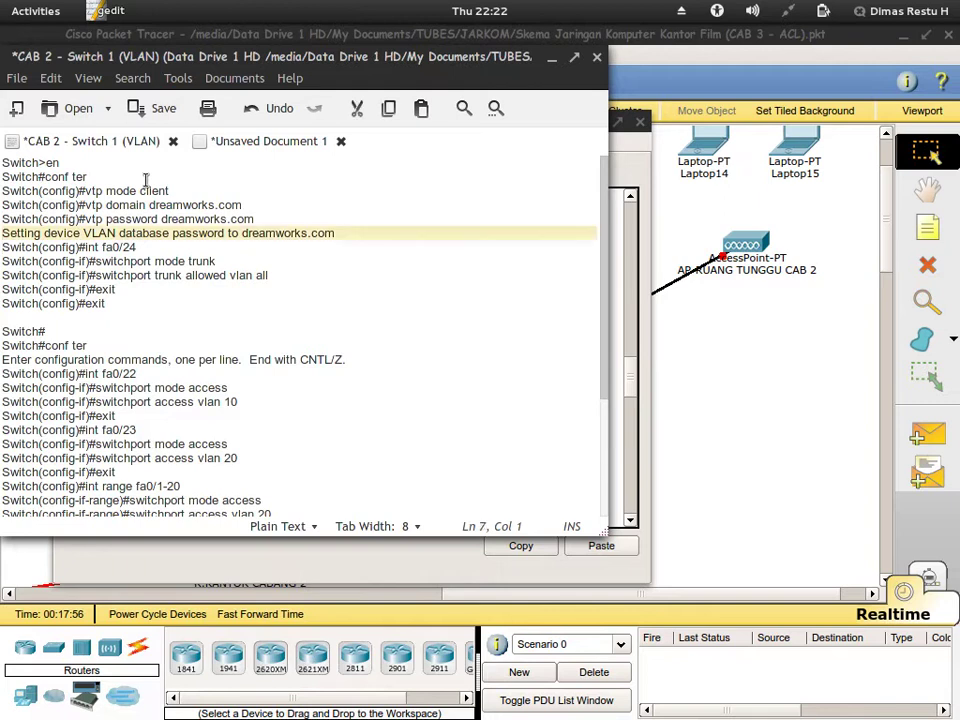
{"action": "key", "text": "Delete"}
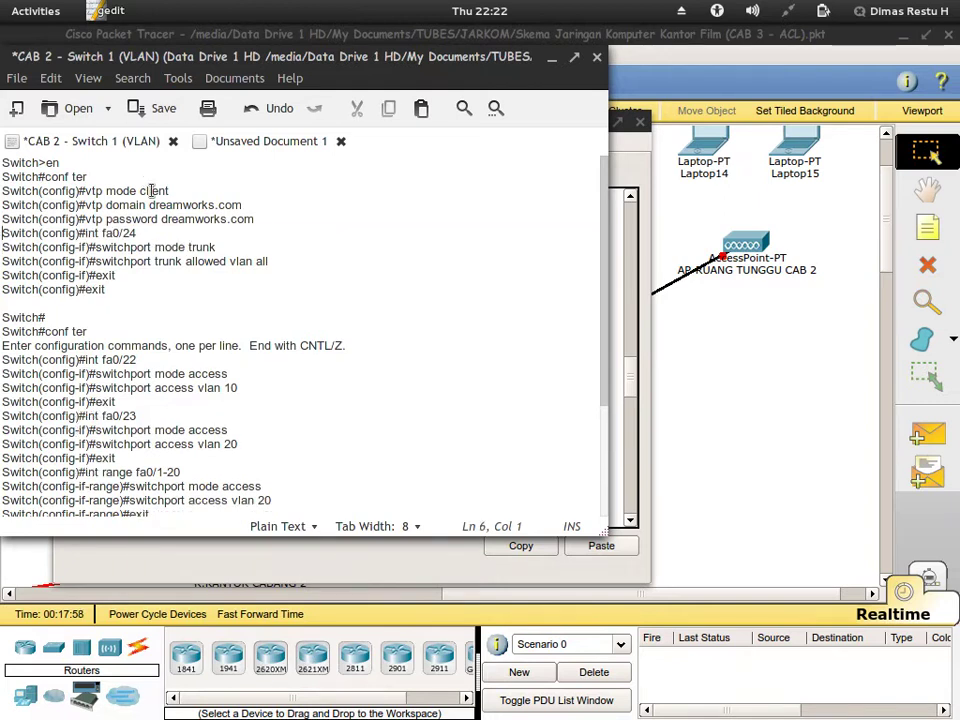
{"action": "key", "text": "ctrl+s"}
- In Unsaved Document 1, delete the first "Enter configuration commands" line and the responses to the VTP mode, domain and password commands
{"action": "left_click", "coordinate": [265, 141]}
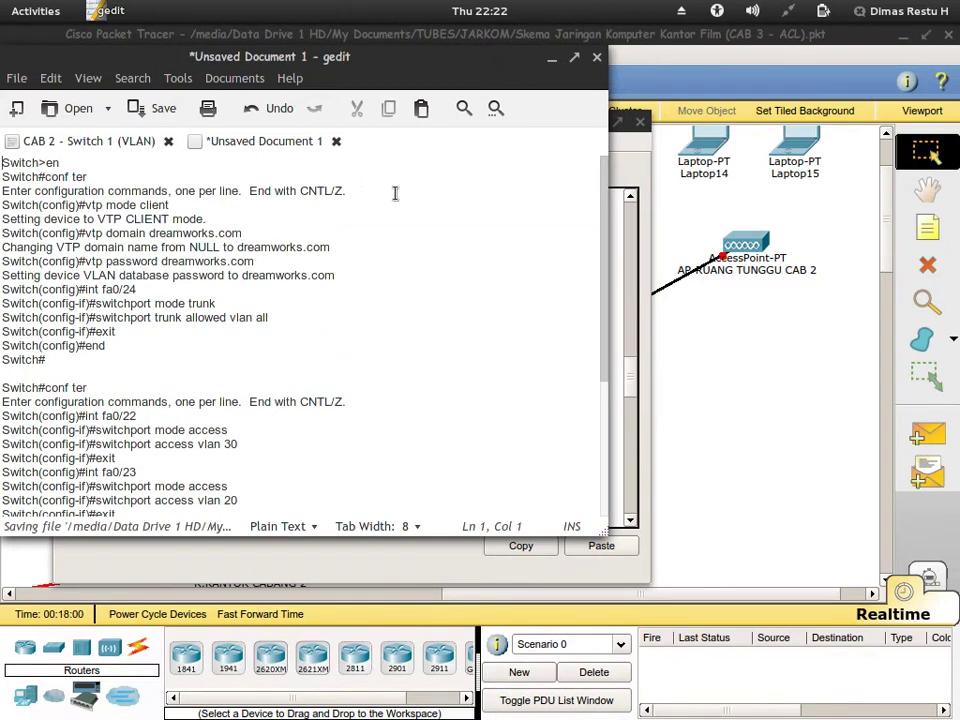
{"action": "left_click", "coordinate": [184, 177]}
{"action": "key", "text": "Down"}
{"action": "key", "text": "Home"}
{"action": "key", "text": "shift+Down"}
{"action": "key", "text": "Delete"}
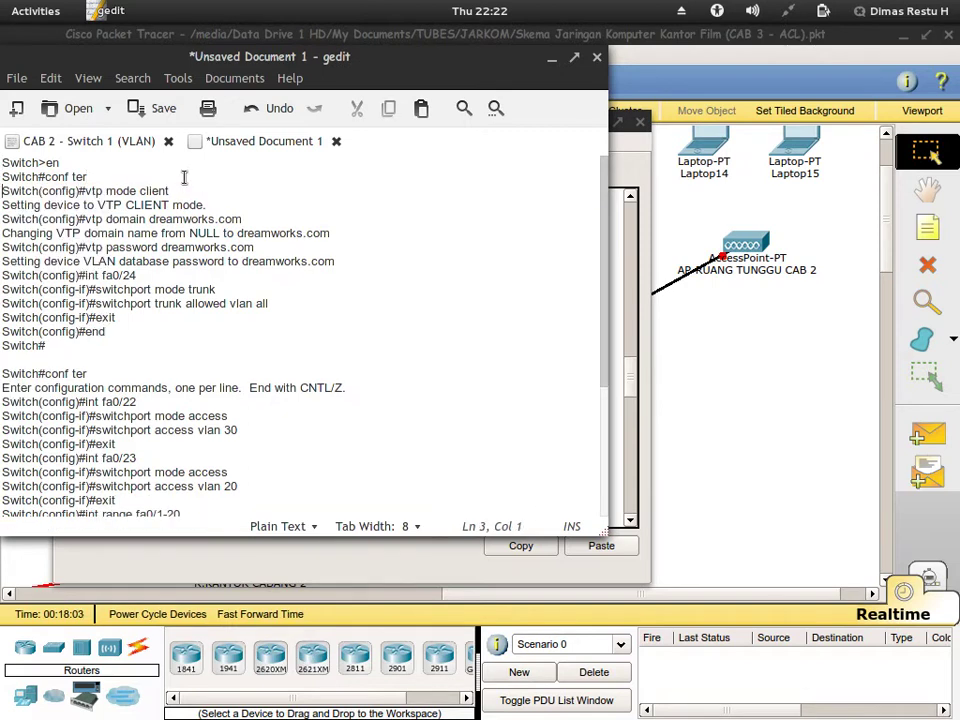
{"action": "key", "text": "Down"}
{"action": "key", "text": "shift+Down"}
{"action": "key", "text": "Up"}
{"action": "key", "text": "Up"}
{"action": "key", "text": "shift+Down"}
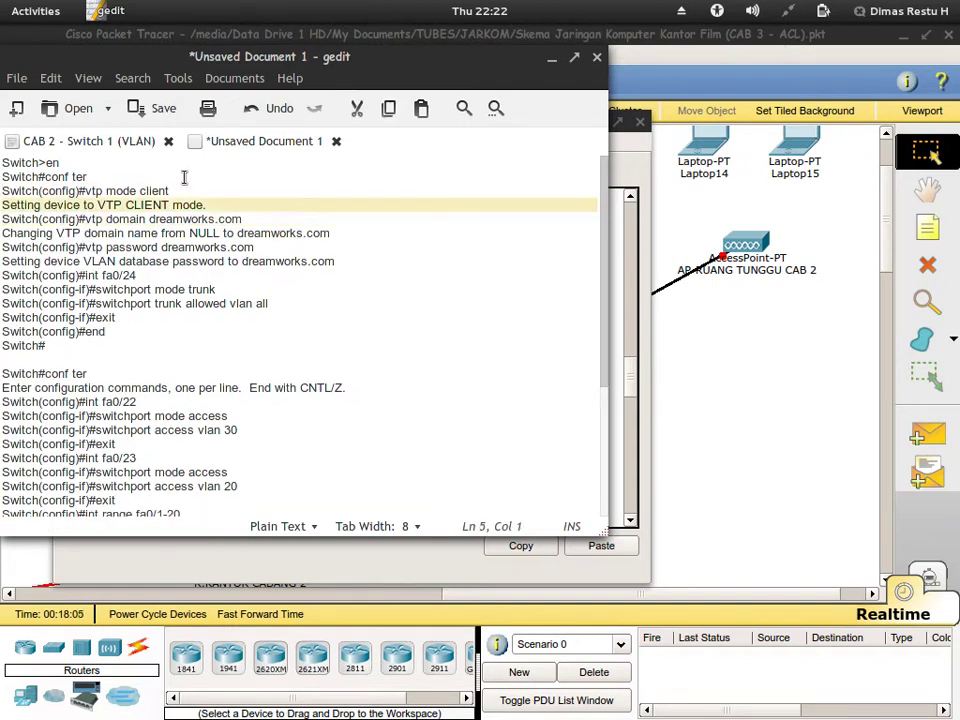
{"action": "key", "text": "Delete"}
{"action": "key", "text": "Down"}
{"action": "key", "text": "Down"}
{"action": "key", "text": "Up"}
{"action": "key", "text": "shift+Down"}
{"action": "key", "text": "Delete"}
{"action": "key", "text": "Down"}
{"action": "key", "text": "shift+Down"}
{"action": "key", "text": "Delete"}
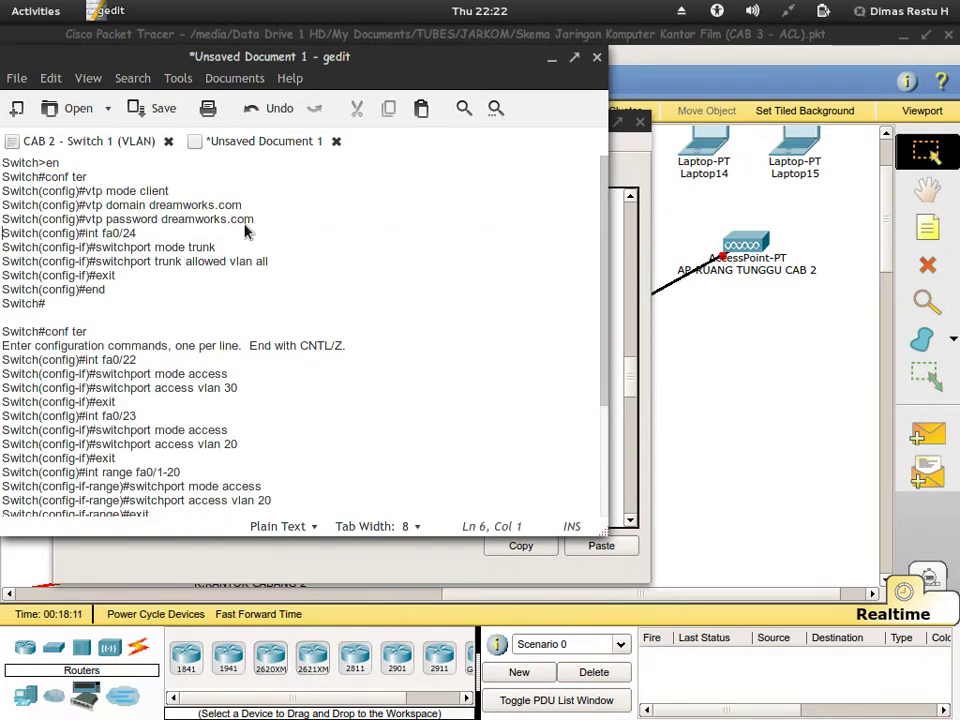
- Save the document as CAB 2 - Switch 2 (VLAN) in the DOKUMENTASI folder
{"action": "key", "text": "ctrl+s"}
{"action": "left_click", "coordinate": [302, 238]}
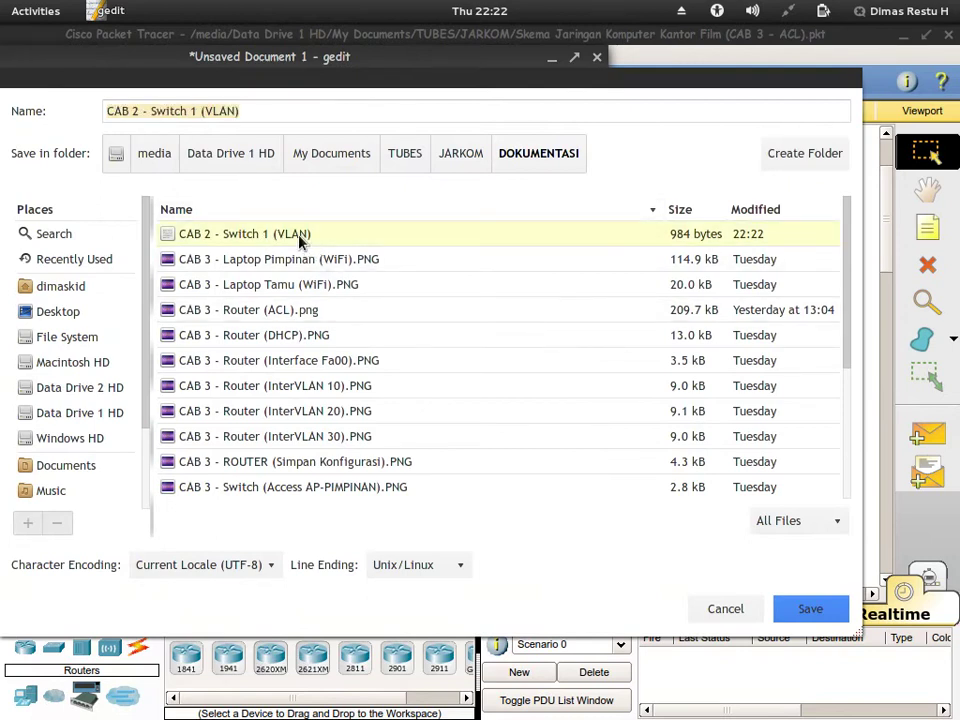
{"action": "left_click", "coordinate": [200, 111]}
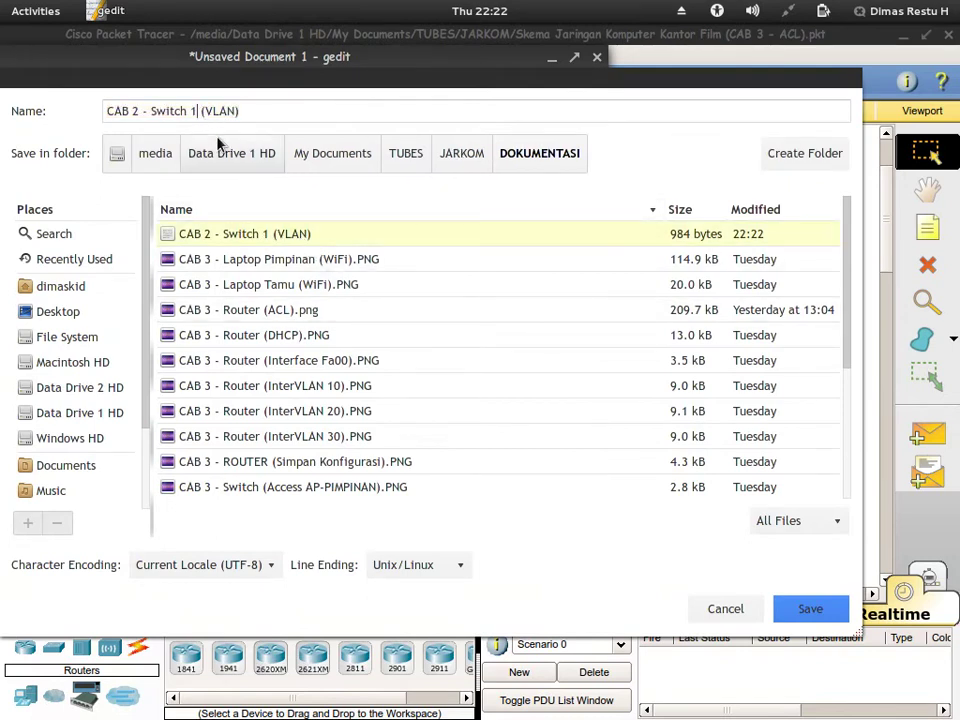
{"action": "left_click", "coordinate": [808, 609]}
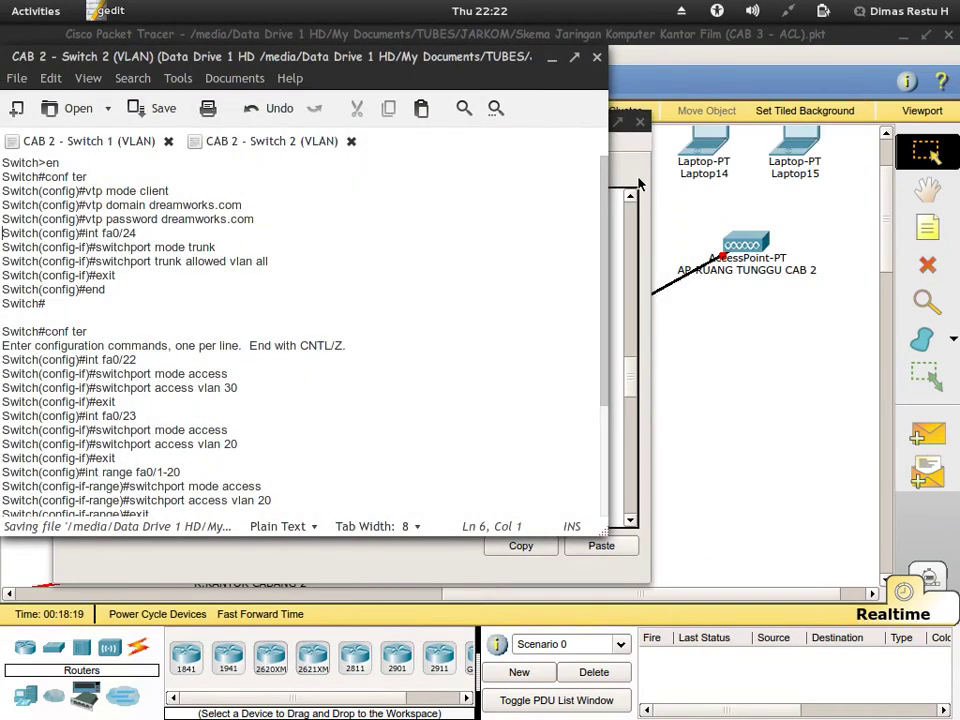
- Switch to Packet Tracer and close the SWITCH ANIMATOR - 2 configuration window
{"action": "key", "text": "alt+Tab"}
{"action": "left_click", "coordinate": [641, 125]}
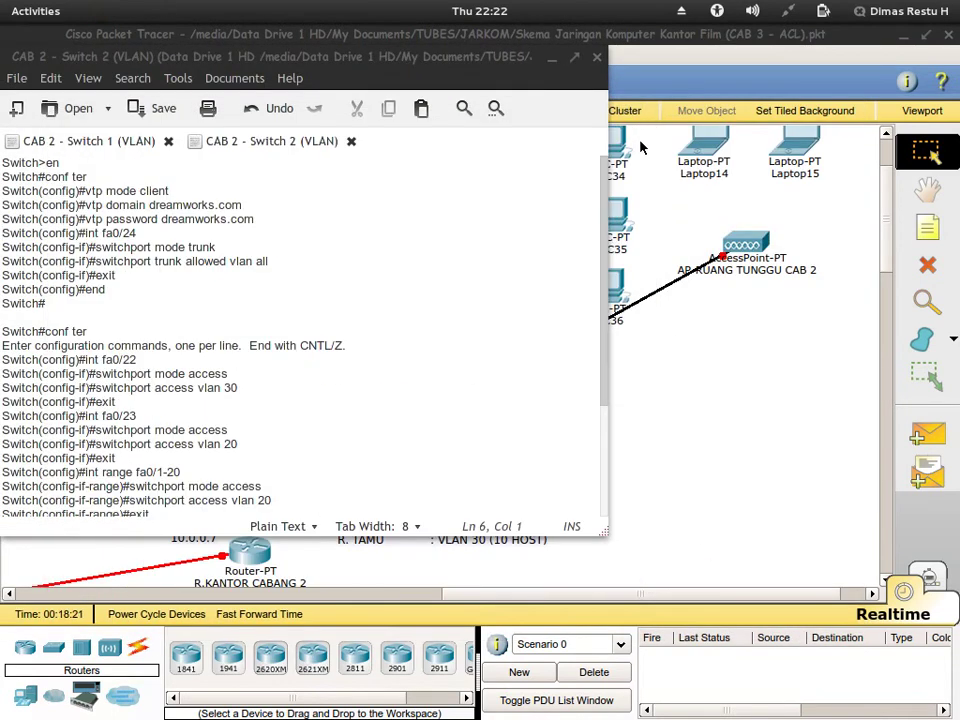
- Close the SWITCH ANIMATOR - 1 configuration window and return to the Packet Tracer topology
{"action": "mouse_move", "coordinate": [2, 2]}
{"action": "left_click", "coordinate": [291, 507]}
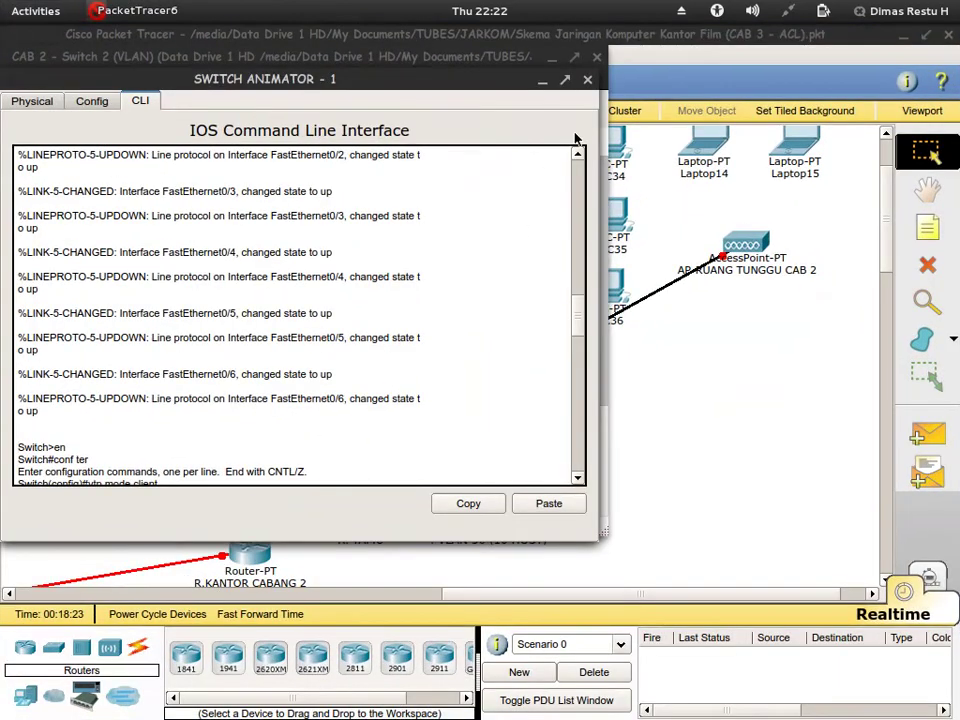
{"action": "left_click", "coordinate": [588, 80]}
{"action": "left_click", "coordinate": [700, 403]}
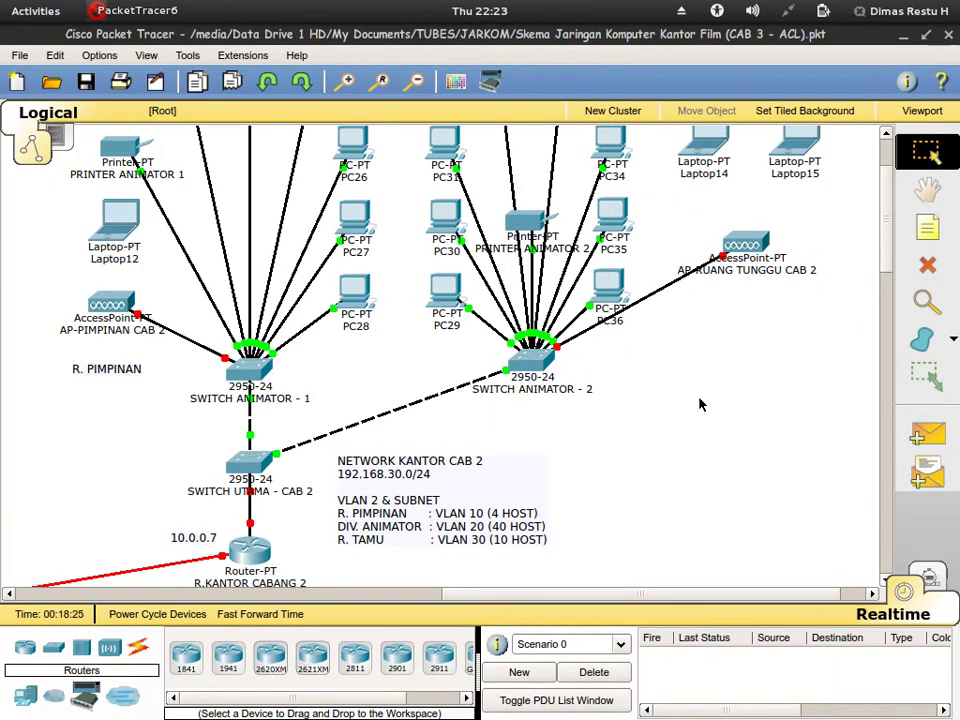
- Examine the Kantor CAB 2 laptops and access points and compare their wireless links with those of Kantor CAB 3
{"action": "scroll", "coordinate": [690, 485], "scroll_direction": "up", "scroll_amount": 5}
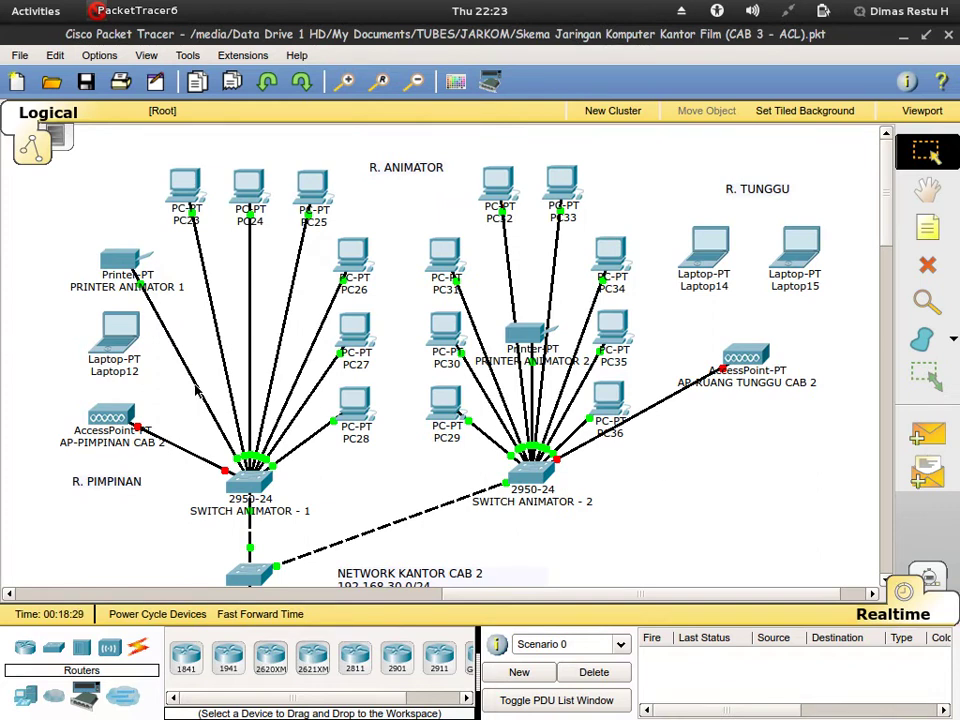
{"action": "mouse_move", "coordinate": [112, 340]}
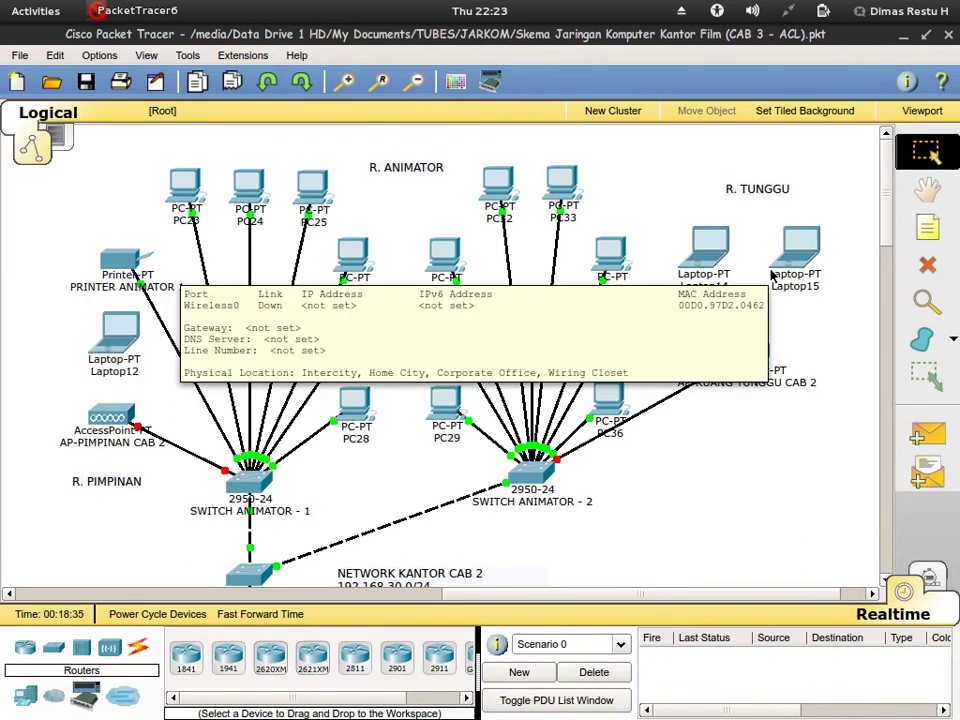
{"action": "scroll", "coordinate": [789, 317], "scroll_direction": "down", "scroll_amount": 8}
{"action": "scroll", "coordinate": [790, 318], "scroll_direction": "up", "scroll_amount": 6}
{"action": "scroll", "coordinate": [789, 317], "scroll_direction": "up", "scroll_amount": 1}
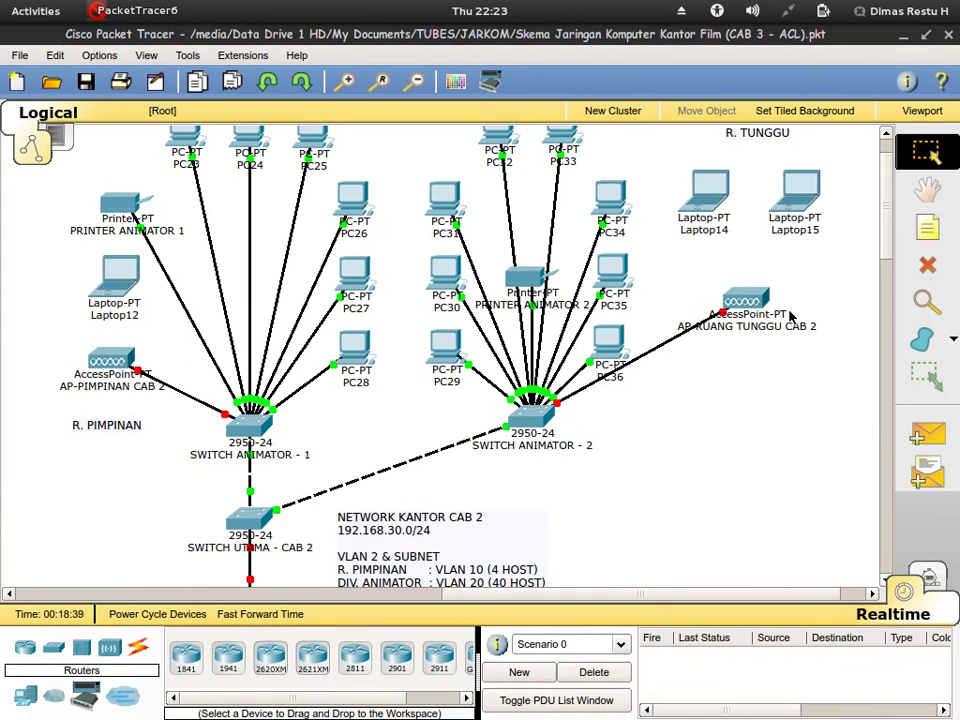
{"action": "scroll", "coordinate": [789, 317], "scroll_direction": "down", "scroll_amount": 1}
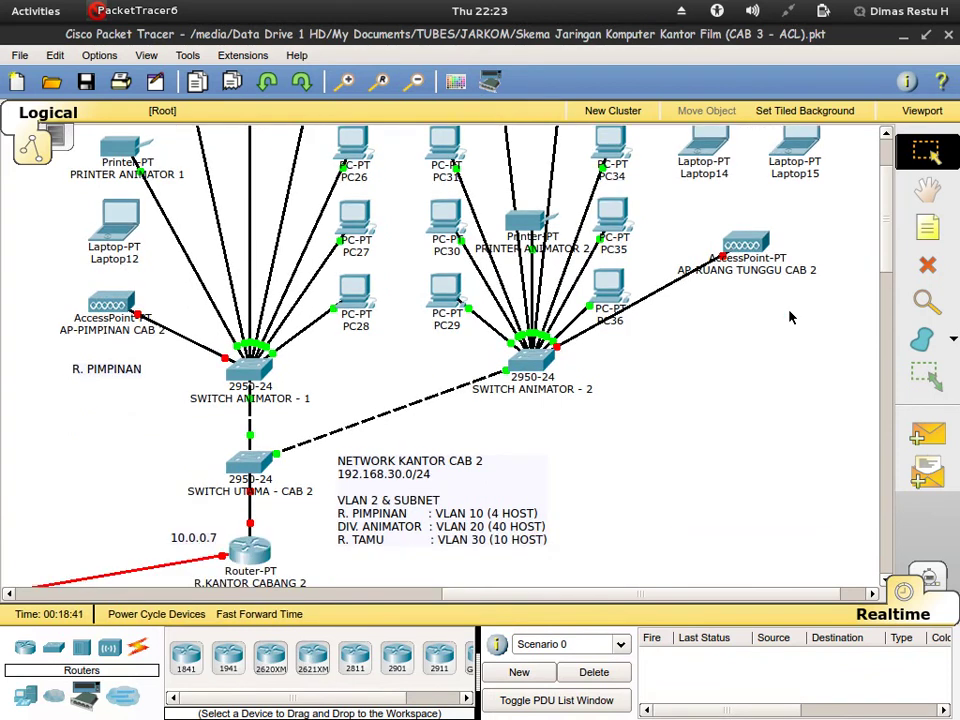
{"action": "scroll", "coordinate": [789, 317], "scroll_direction": "down", "scroll_amount": 12}
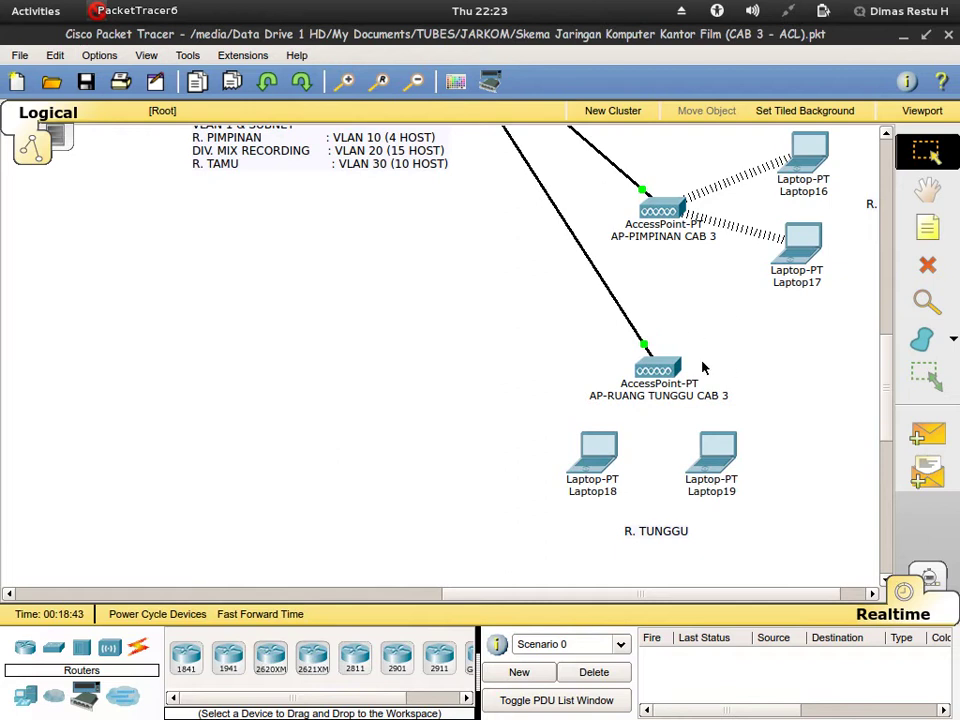
{"action": "scroll", "coordinate": [703, 368], "scroll_direction": "up", "scroll_amount": 14}
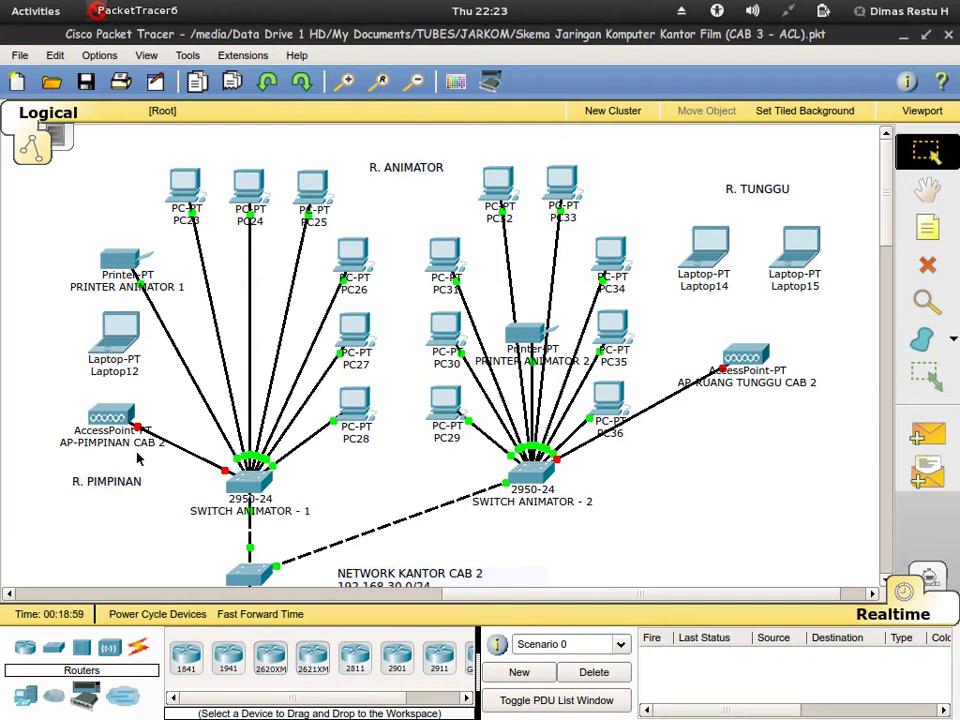
- Open the AP-PIMPINAN CAB 2 access point and switch on its power
{"action": "left_click", "coordinate": [118, 418]}
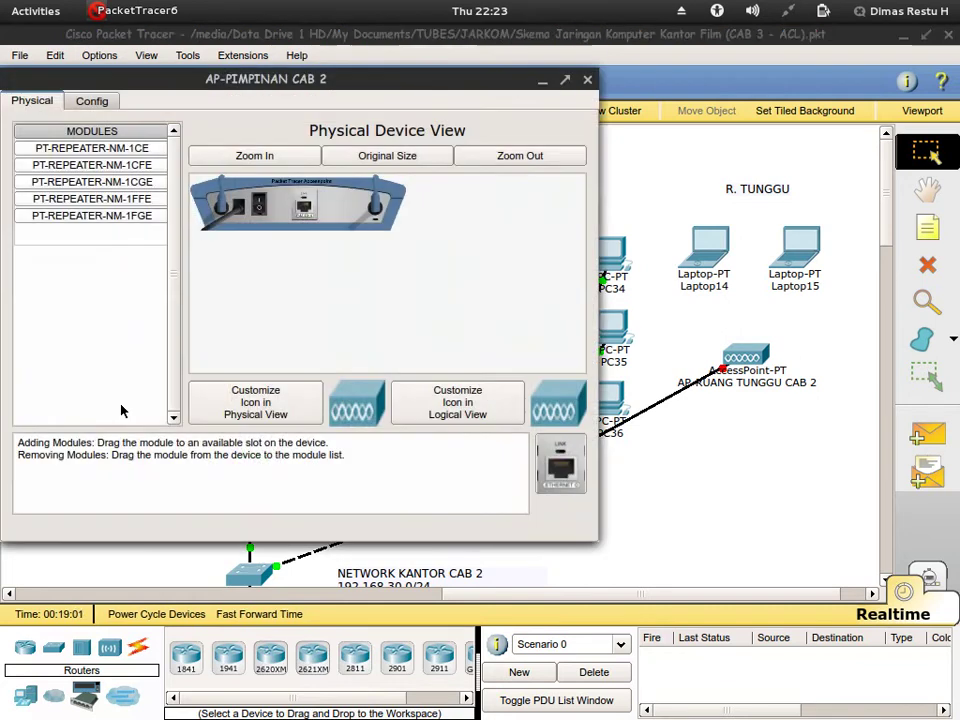
{"action": "left_click_drag", "start_coordinate": [296, 90], "coordinate": [538, 102]}
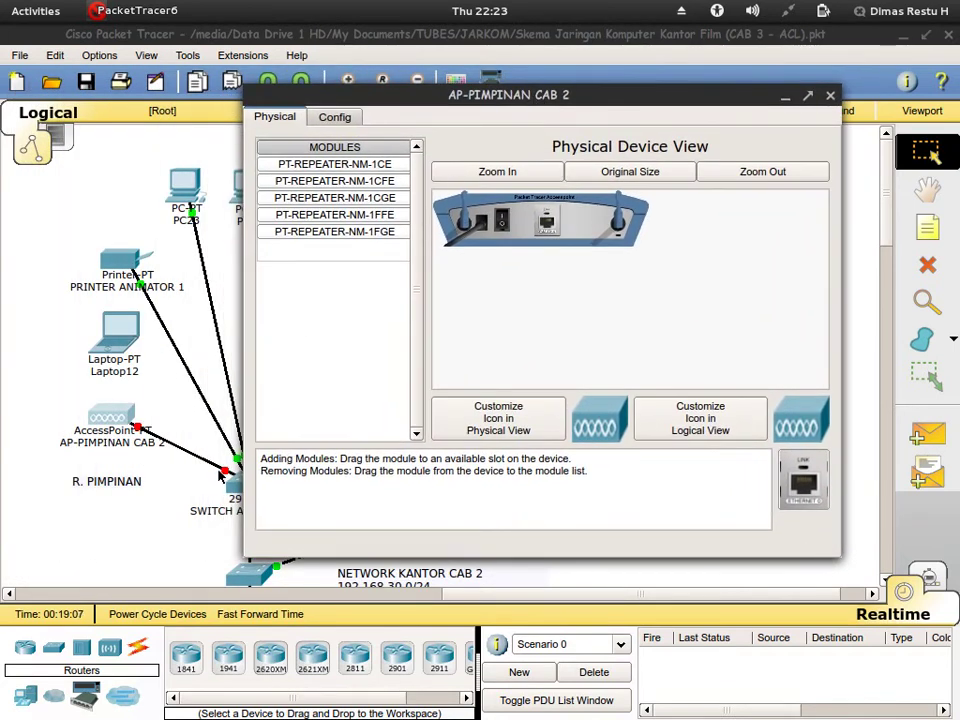
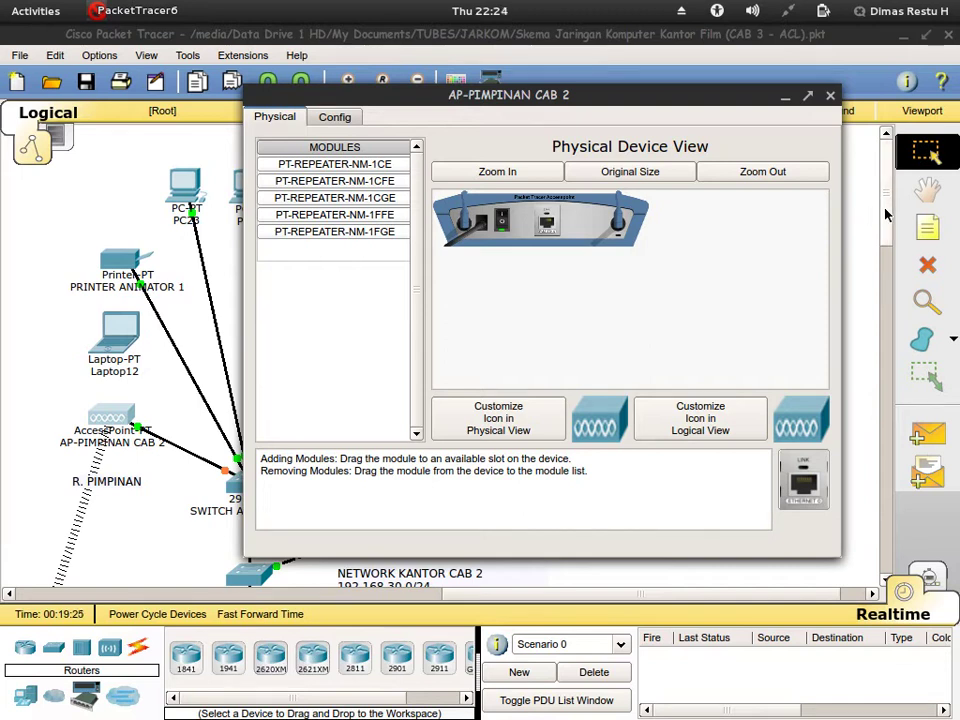
- Trace the access point's stray wireless link to Laptop4 in Kantor Pusat and switch off that laptop's power
{"action": "left_click_drag", "start_coordinate": [885, 215], "coordinate": [878, 385]}
{"action": "left_click_drag", "start_coordinate": [476, 600], "coordinate": [225, 596]}
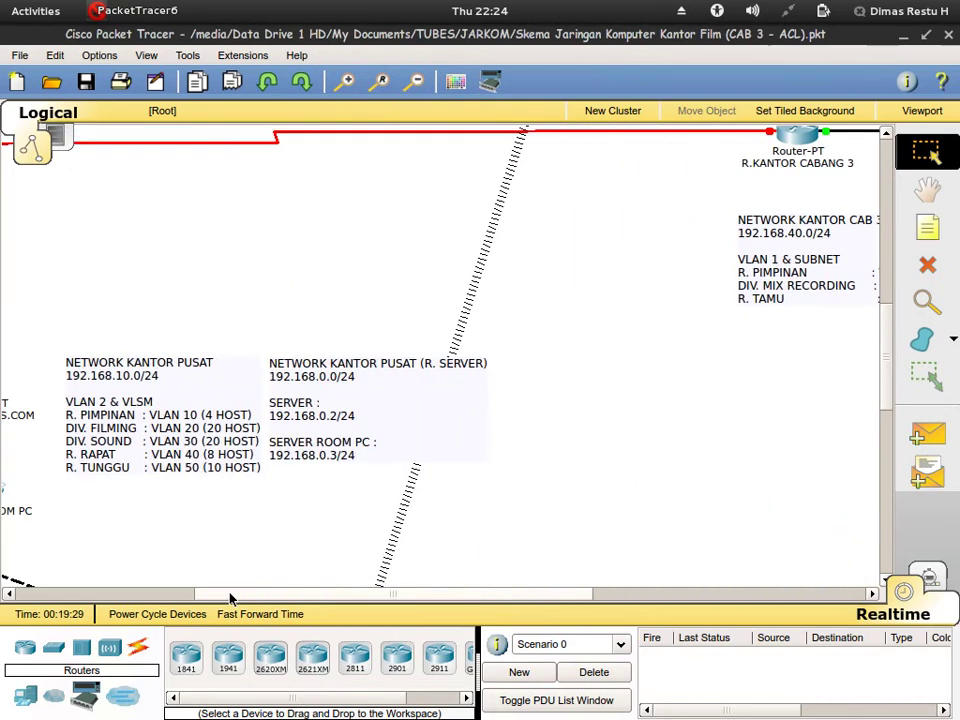
{"action": "scroll", "coordinate": [281, 514], "scroll_direction": "down", "scroll_amount": 8}
{"action": "left_click", "coordinate": [318, 418]}
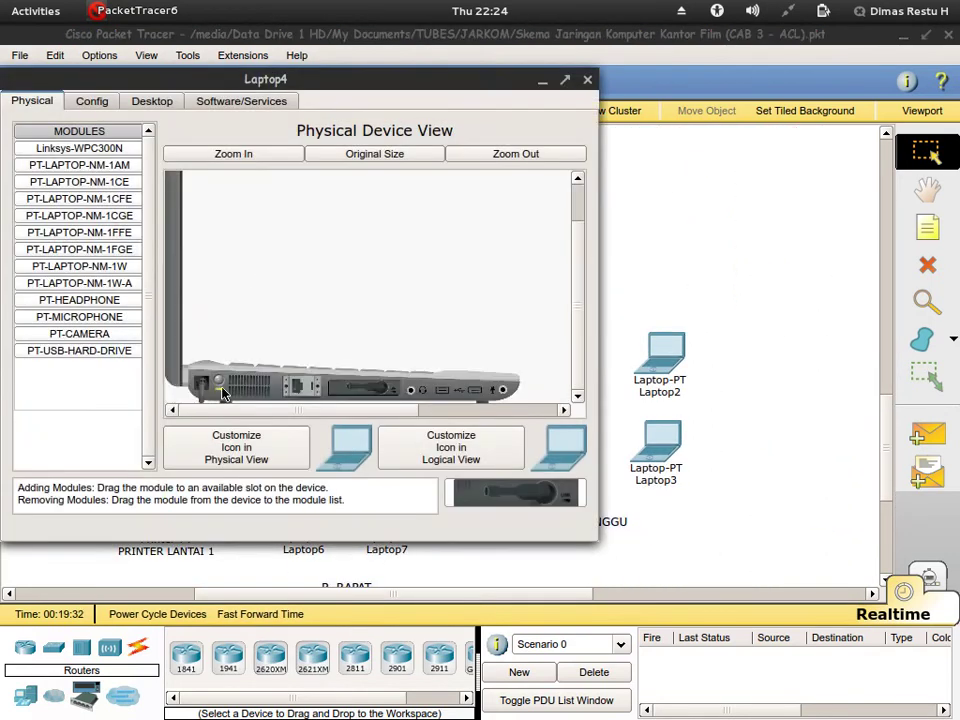
{"action": "left_click", "coordinate": [588, 79]}
{"action": "scroll", "coordinate": [653, 199], "scroll_direction": "down", "scroll_amount": 10}
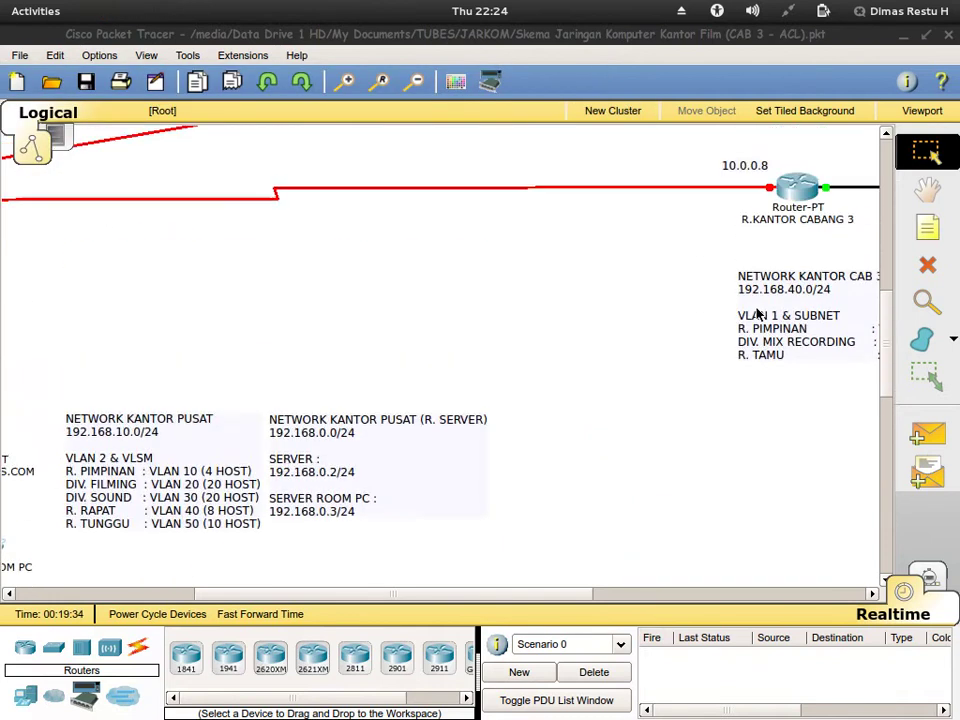
{"action": "left_click_drag", "start_coordinate": [386, 595], "coordinate": [585, 595]}
- Set Port 0 of AP-PIMPINAN CAB 2 to automatic bandwidth and automatic duplex
{"action": "mouse_move", "coordinate": [3, 5]}
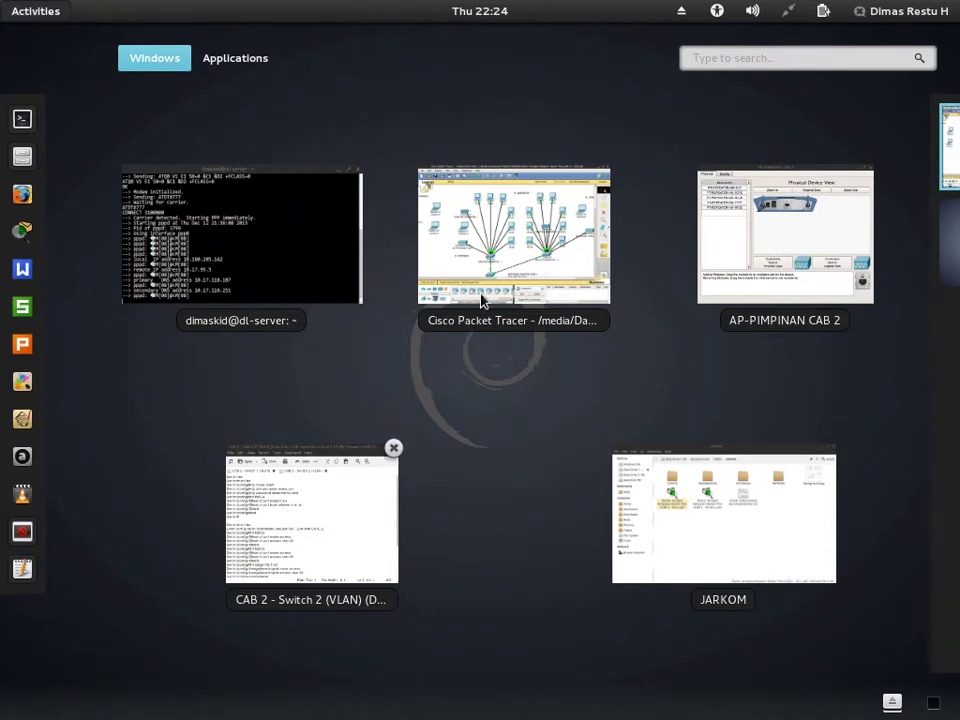
{"action": "left_click", "coordinate": [838, 253]}
{"action": "left_click_drag", "start_coordinate": [450, 95], "coordinate": [515, 117]}
{"action": "left_click", "coordinate": [402, 133]}
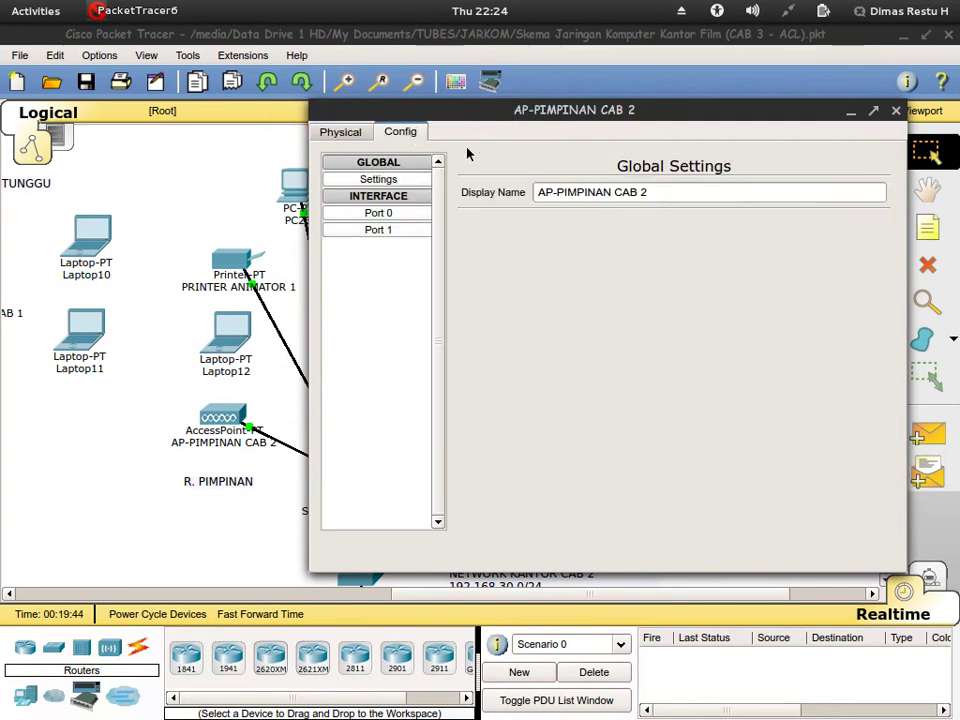
{"action": "left_click", "coordinate": [398, 219]}
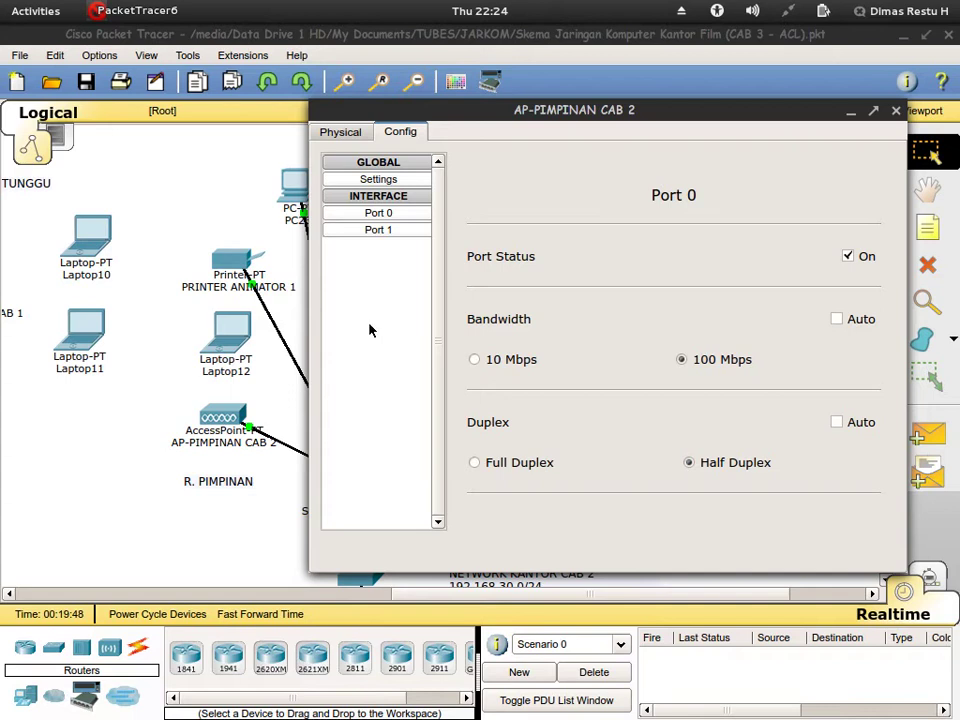
{"action": "left_click", "coordinate": [338, 135]}
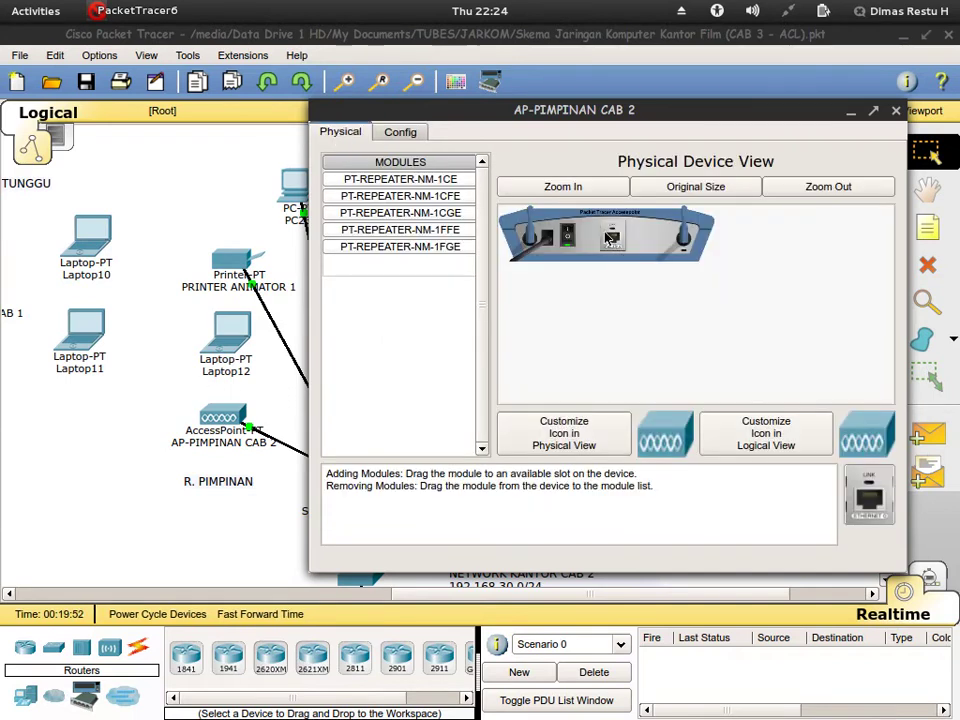
{"action": "left_click", "coordinate": [405, 136]}
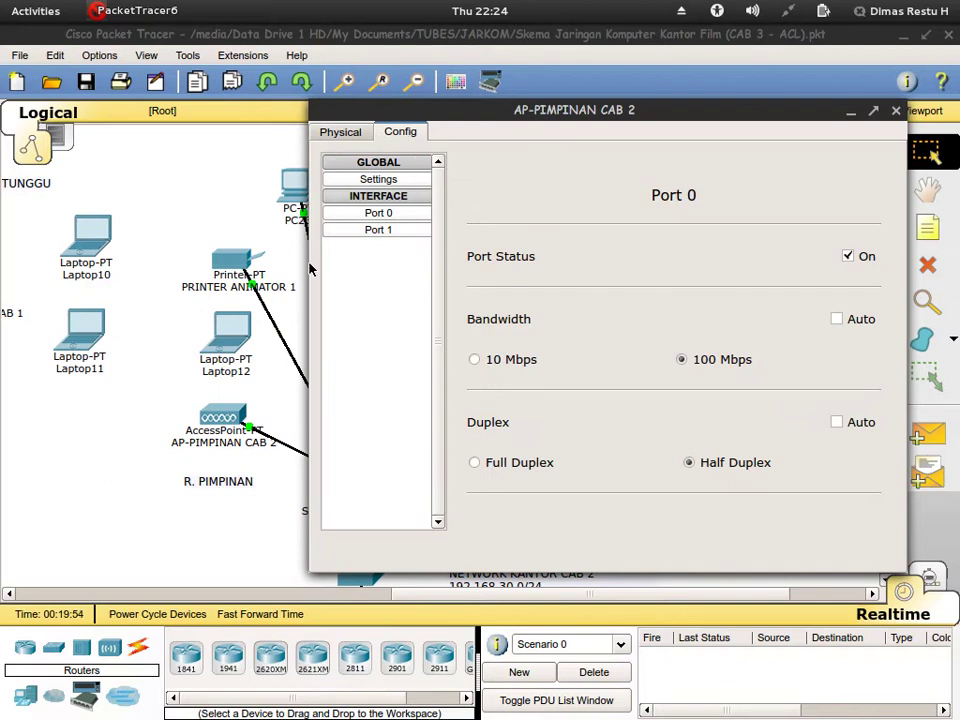
{"action": "mouse_move", "coordinate": [510, 110]}
{"action": "left_mouse_down"}
{"action": "mouse_move", "coordinate": [640, 128]}
{"action": "mouse_move", "coordinate": [469, 102]}
{"action": "mouse_move", "coordinate": [495, 116]}
{"action": "left_mouse_up"}
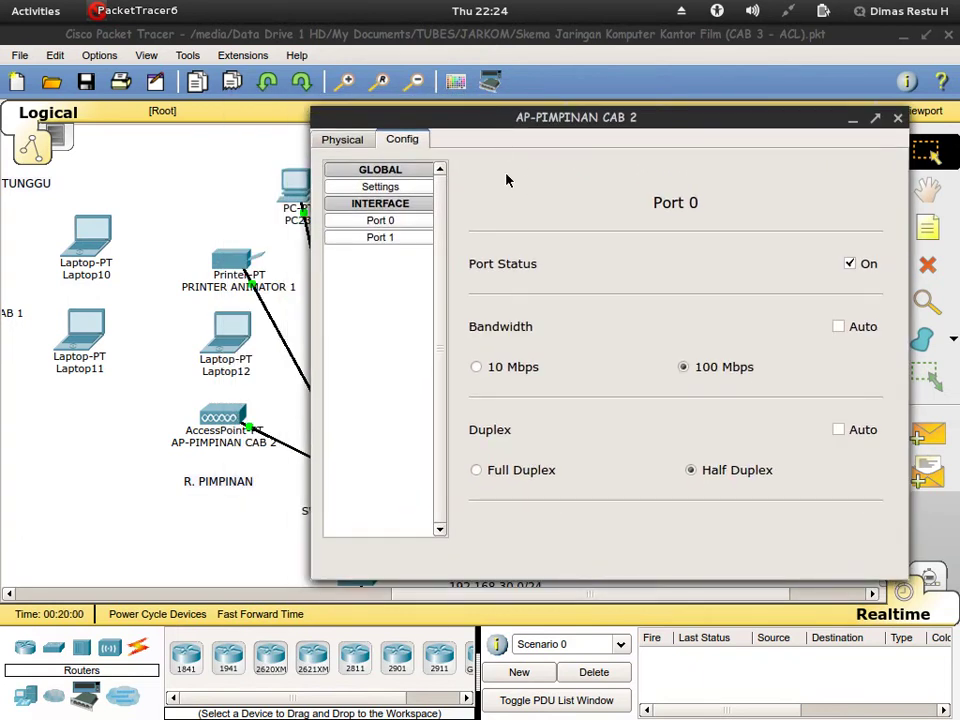
{"action": "left_click", "coordinate": [839, 329]}
{"action": "left_click", "coordinate": [839, 431]}
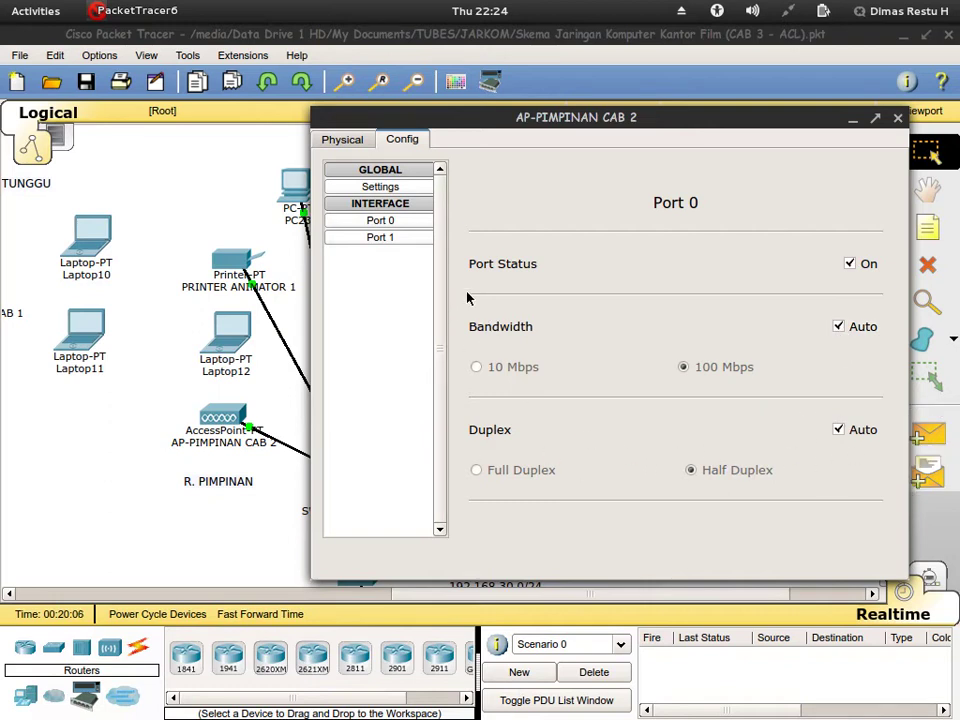
- On Port 1 of AP-PIMPINAN CAB 2, set the SSID to AP-PIMPINAN CAB 2 and the channel to 9
{"action": "left_click", "coordinate": [379, 238]}
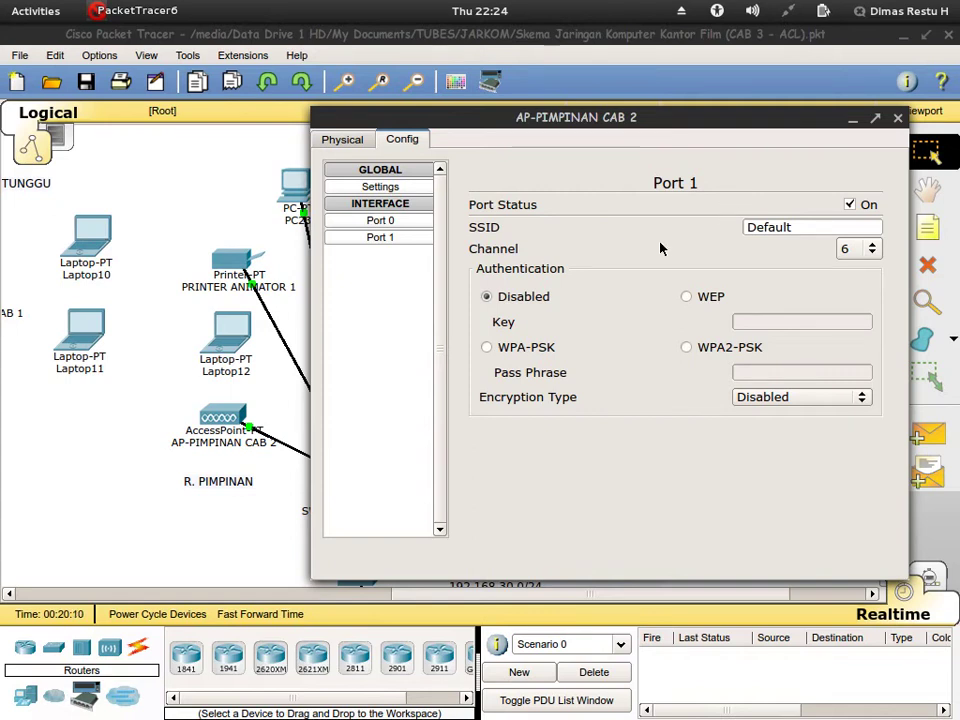
{"action": "left_click", "coordinate": [362, 141]}
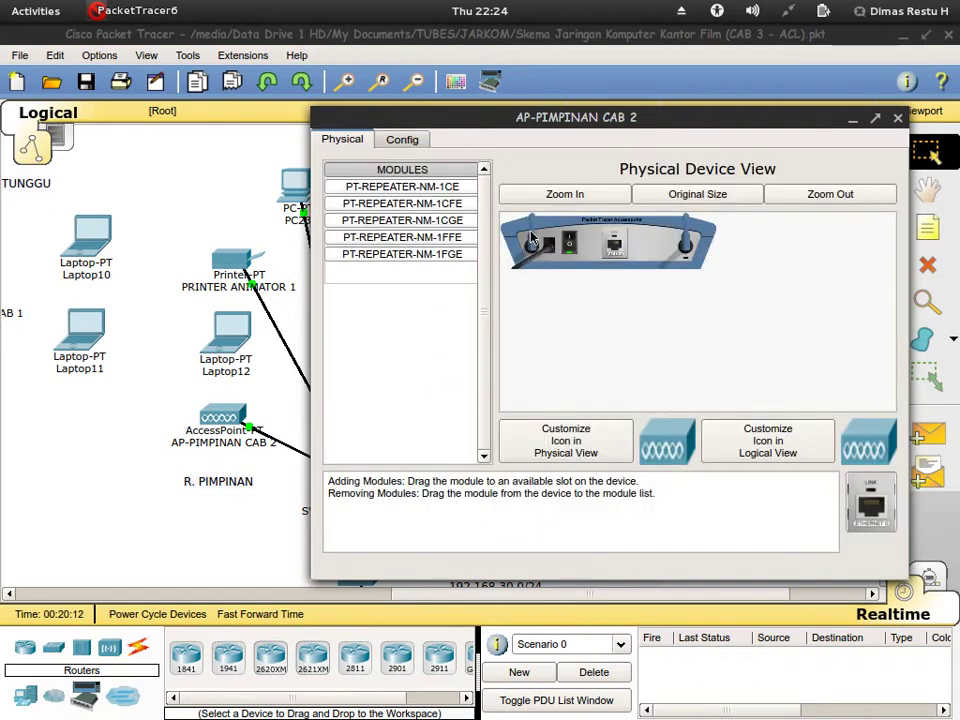
{"action": "left_click", "coordinate": [410, 138]}
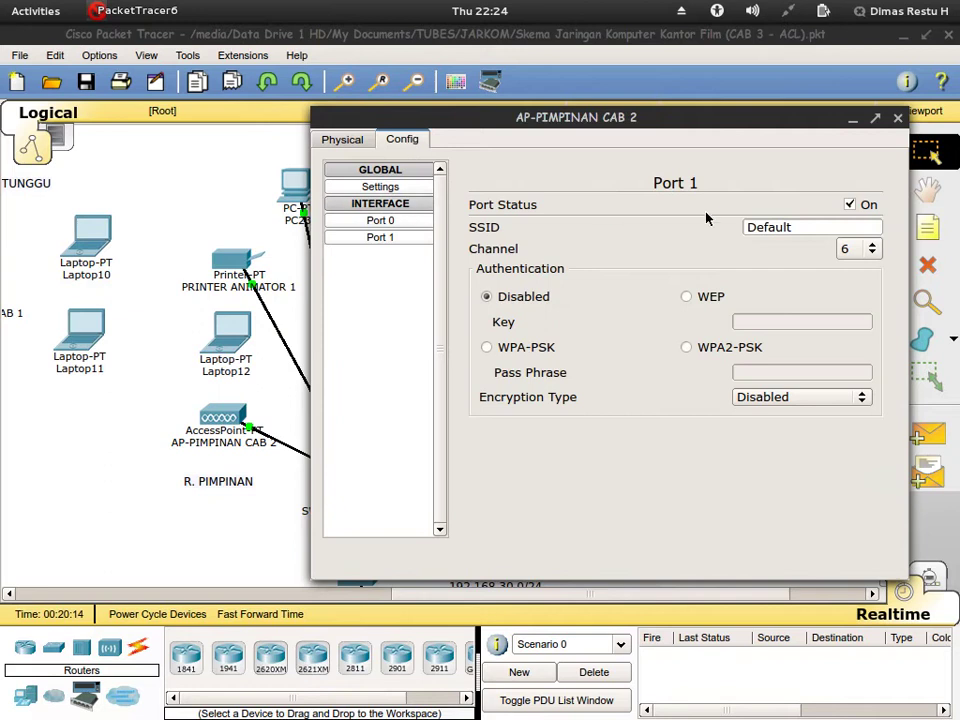
{"action": "left_click_drag", "start_coordinate": [834, 225], "coordinate": [697, 230]}
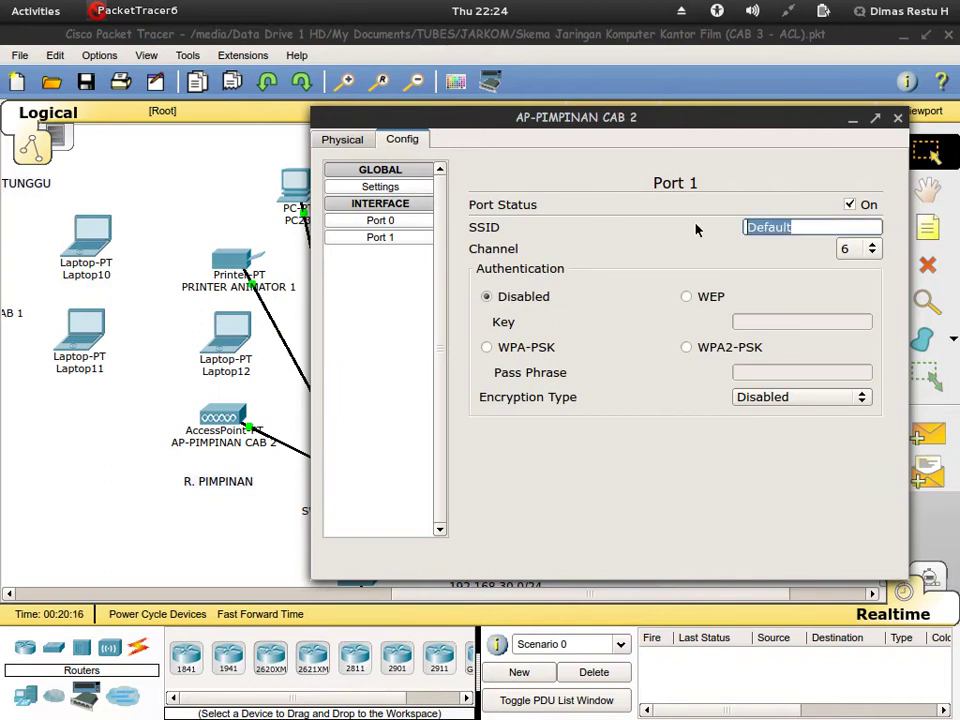
{"action": "type", "text": "AP"}
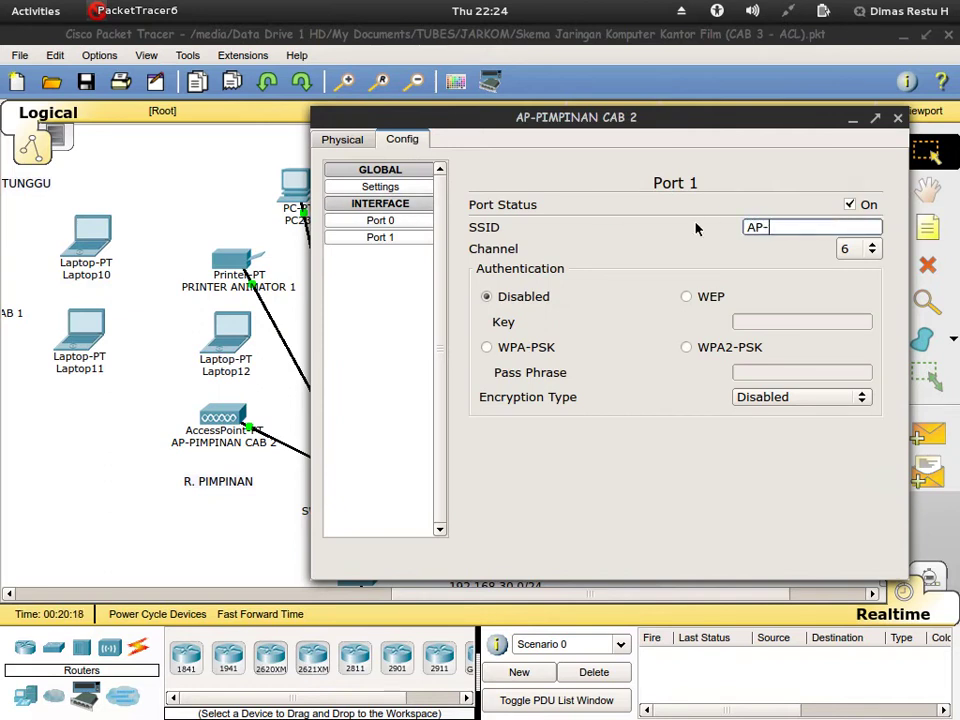
{"action": "type", "text": "-PIMPINAN "}
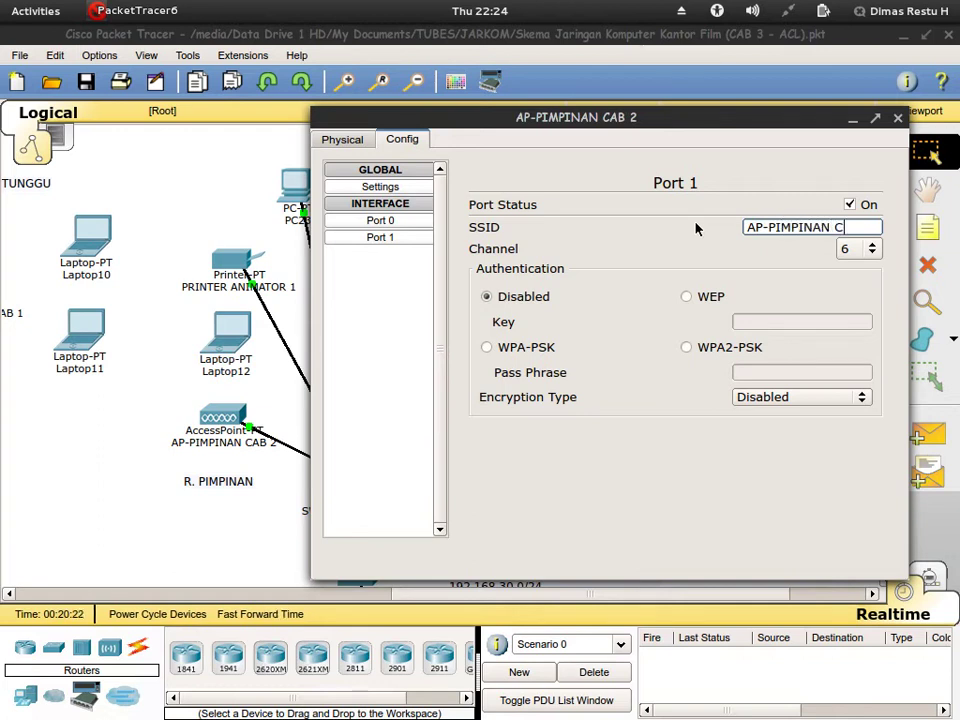
{"action": "type", "text": "CAB 2"}
{"action": "left_click", "coordinate": [856, 250]}
{"action": "left_click", "coordinate": [856, 250]}
{"action": "left_click", "coordinate": [865, 252]}
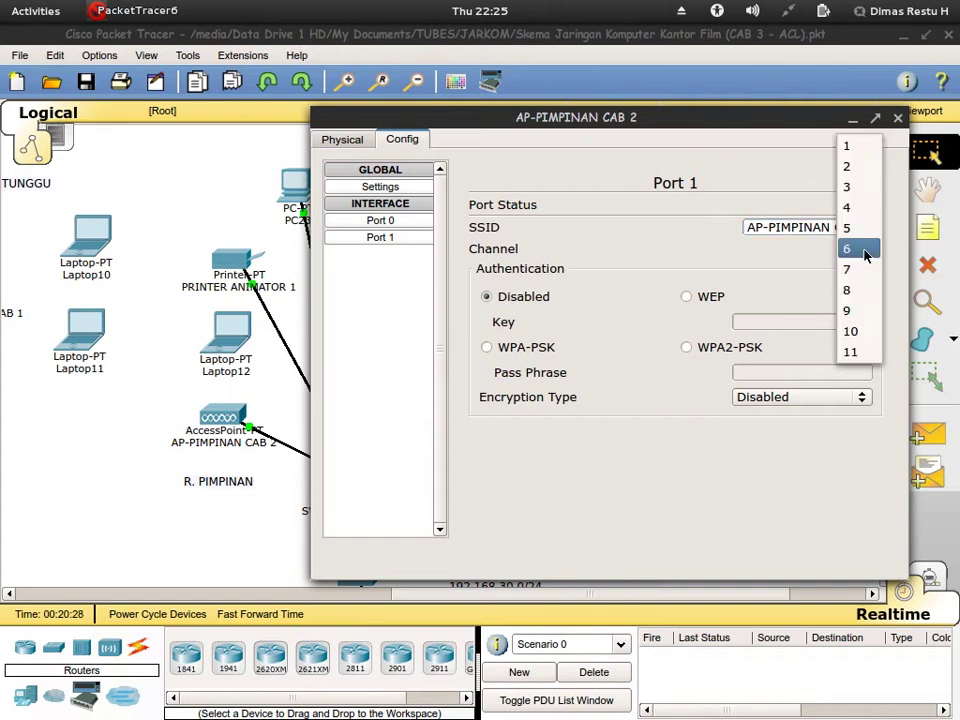
{"action": "left_click", "coordinate": [860, 312]}
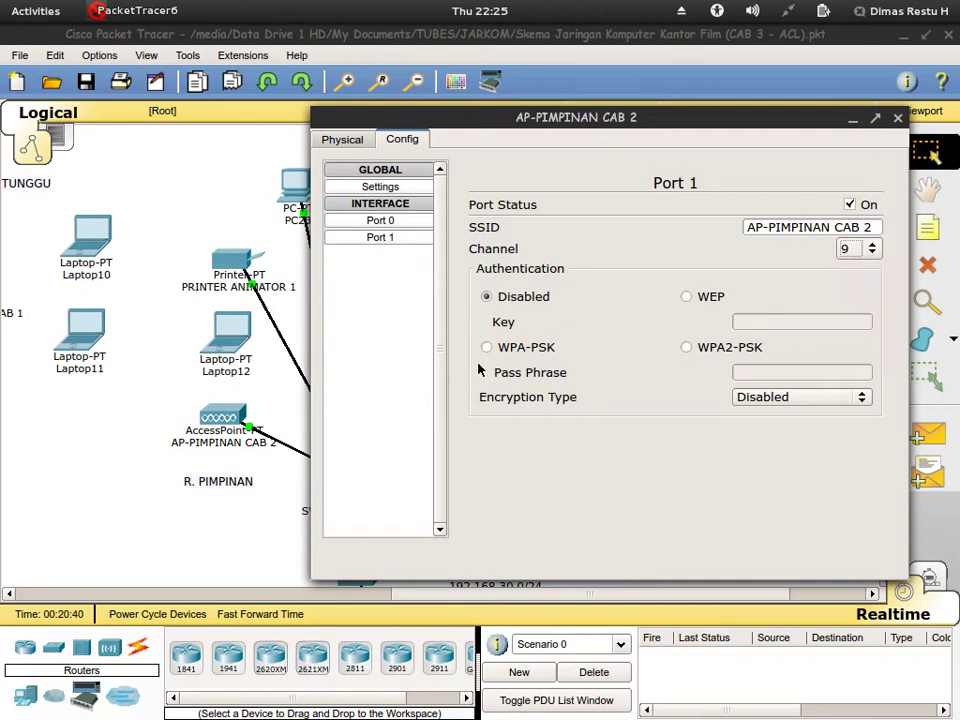
- Set Port 1's authentication to WPA2-PSK, enter the pass phrase and copy it to the clipboard
{"action": "left_click", "coordinate": [686, 347]}
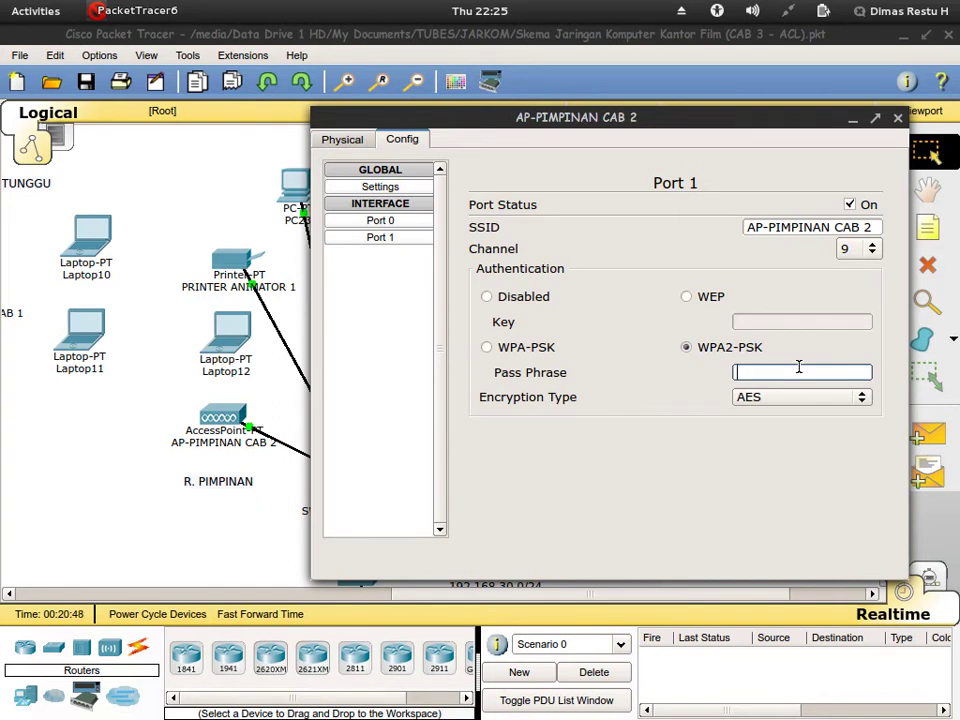
{"action": "left_click", "coordinate": [799, 372]}
{"action": "type", "text": "ka"}
{"action": "key", "text": "BackSpace"}
{"action": "key", "text": "BackSpace"}
{"action": "key", "text": "BackSpace"}
{"action": "type", "text": "4kanG"}
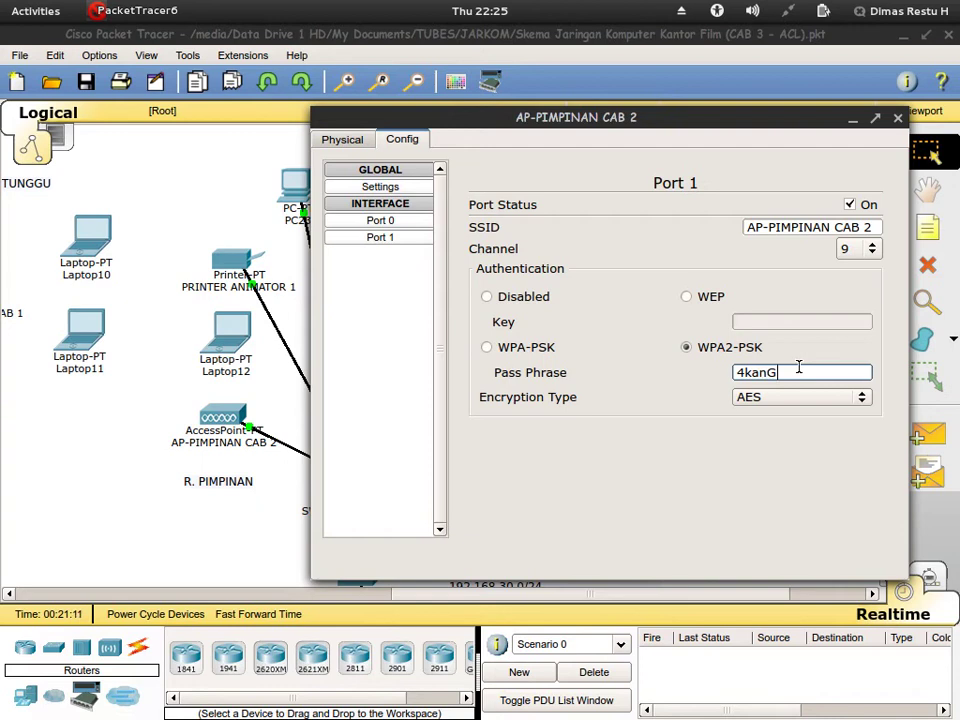
{"action": "type", "text": "D1"}
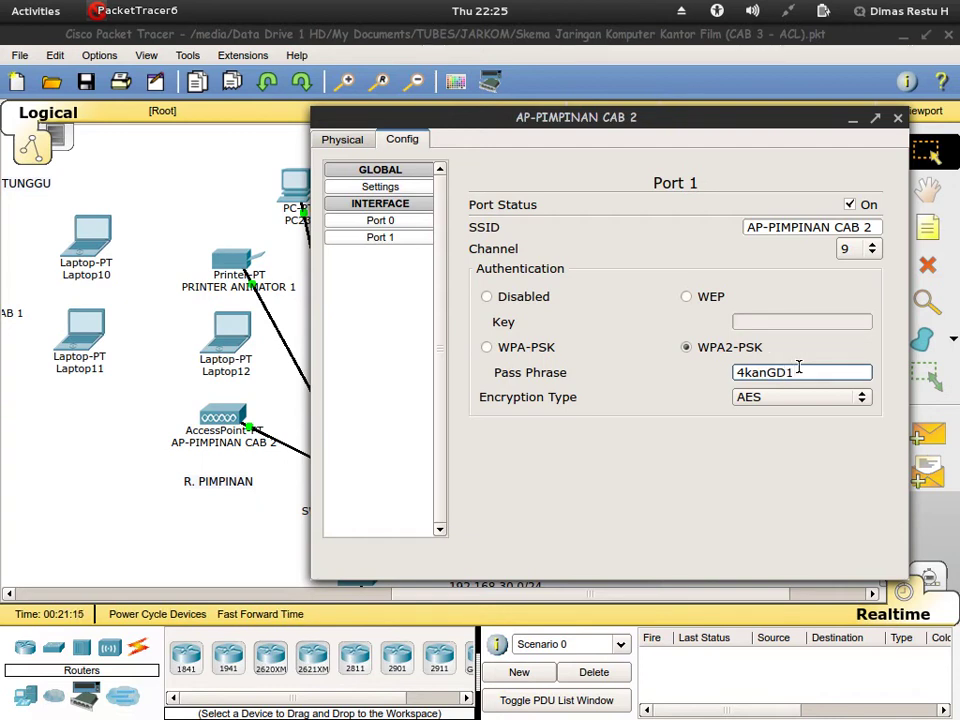
{"action": "type", "text": "m@s"}
{"action": "left_click_drag", "start_coordinate": [849, 372], "coordinate": [700, 373]}
{"action": "key", "text": "ctrl+c"}
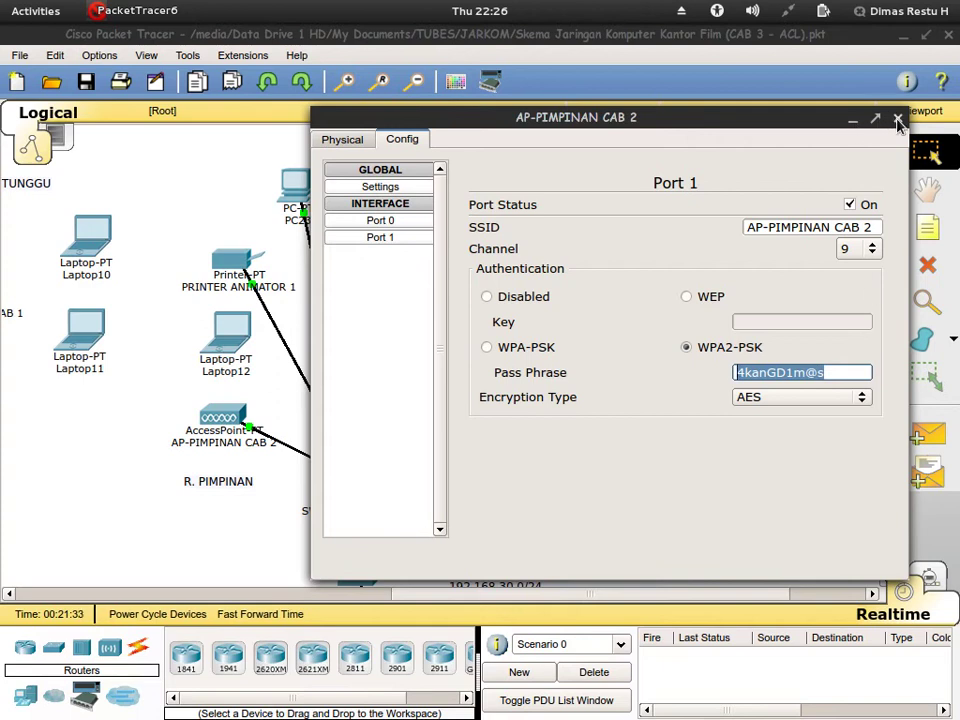
{"action": "left_click", "coordinate": [828, 374]}
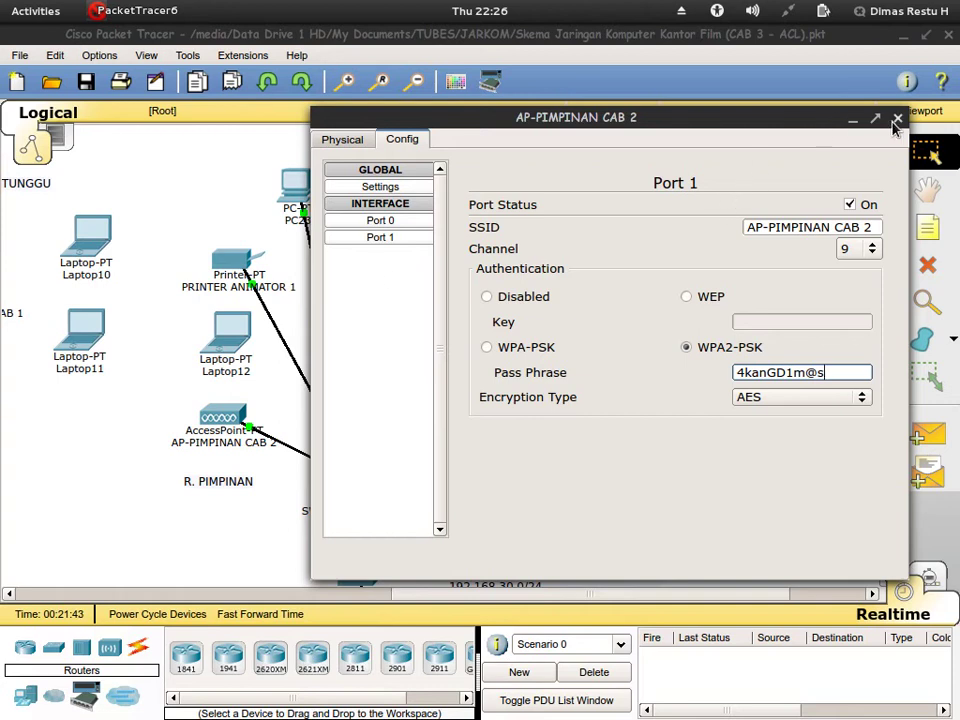
{"action": "left_click", "coordinate": [378, 220]}
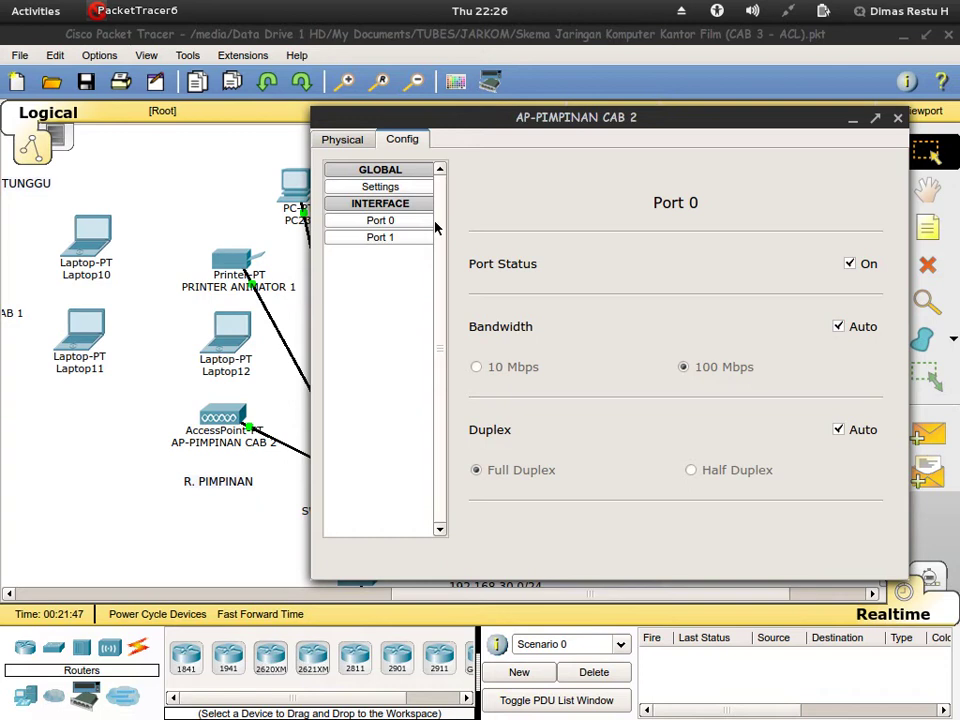
- Review Port 1 of AP-PIMPINAN CAB 2, close its settings and open the PC Wireless utility on Laptop12
{"action": "left_click", "coordinate": [398, 240]}
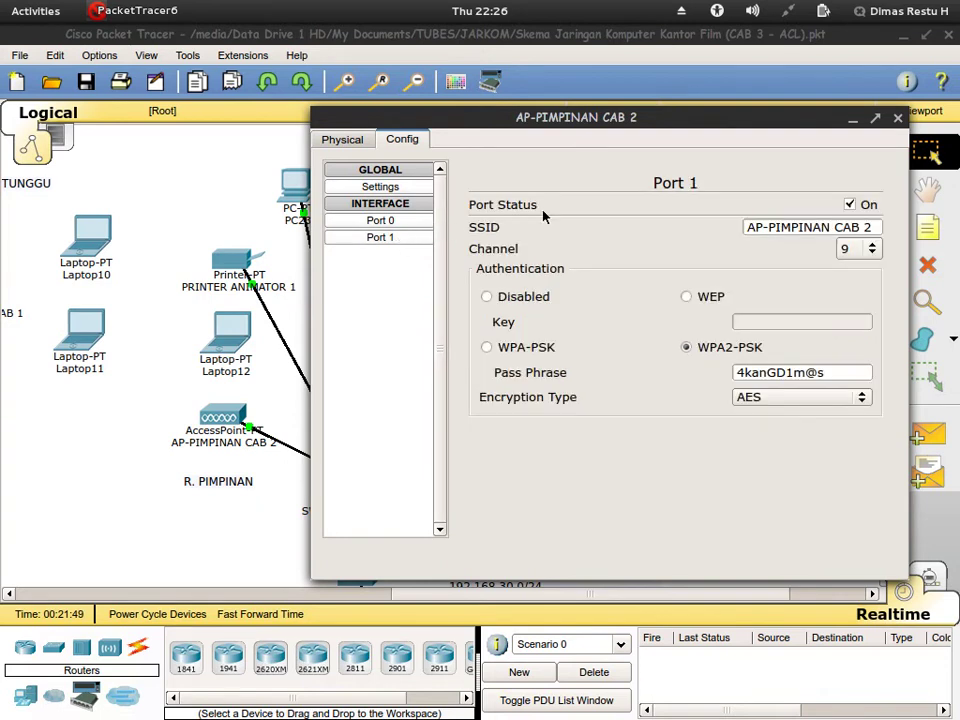
{"action": "left_click", "coordinate": [898, 120]}
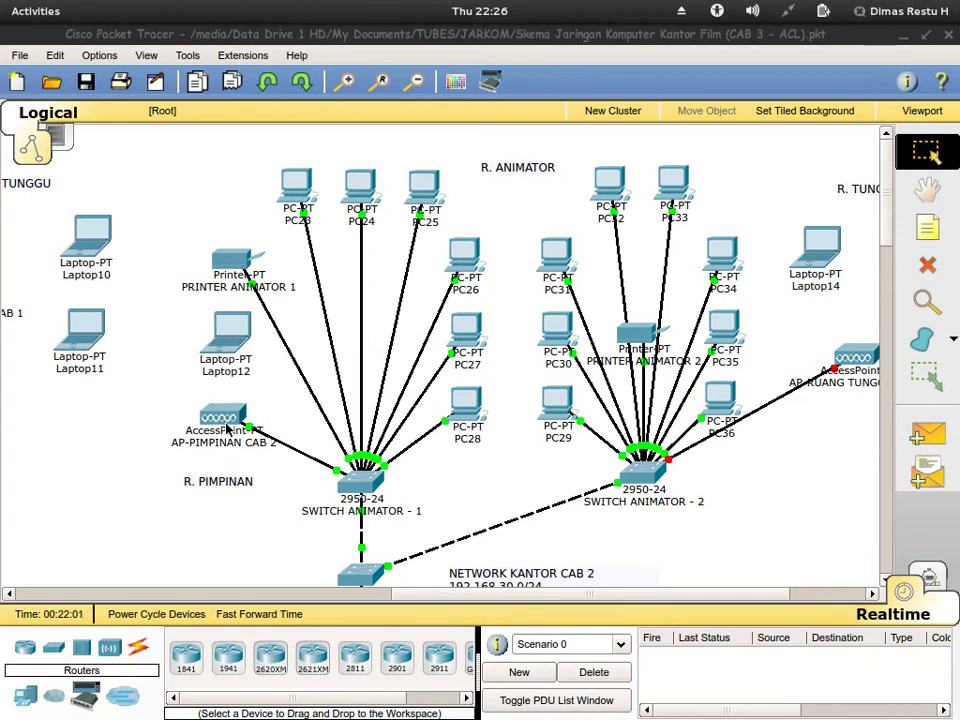
{"action": "left_click", "coordinate": [228, 348]}
{"action": "left_click_drag", "start_coordinate": [267, 88], "coordinate": [297, 103]}
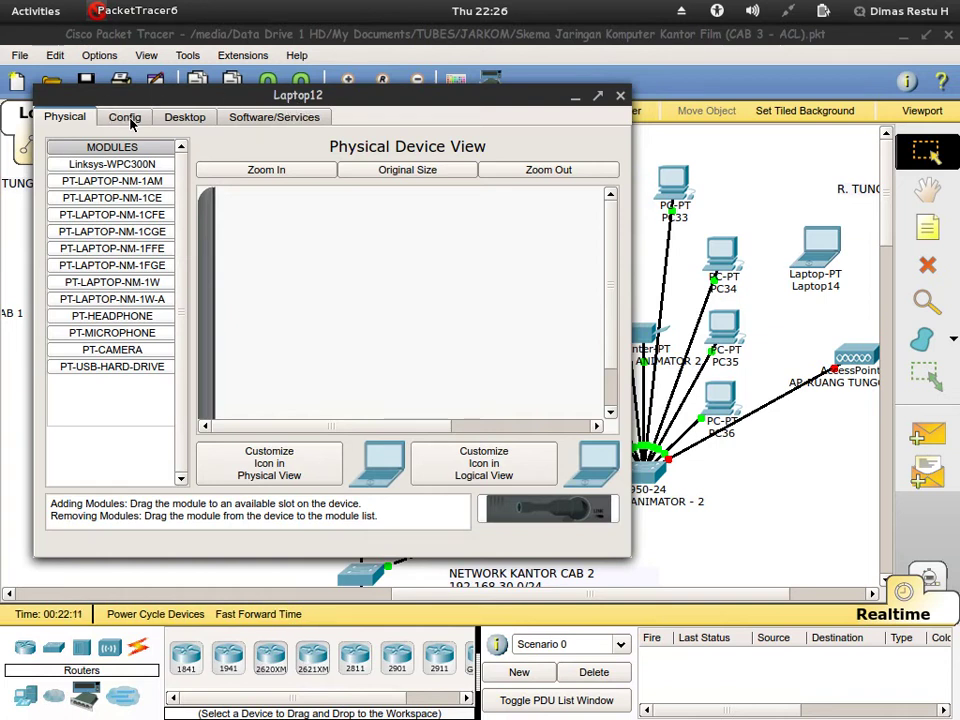
{"action": "scroll", "coordinate": [407, 270], "scroll_direction": "up", "scroll_amount": 5}
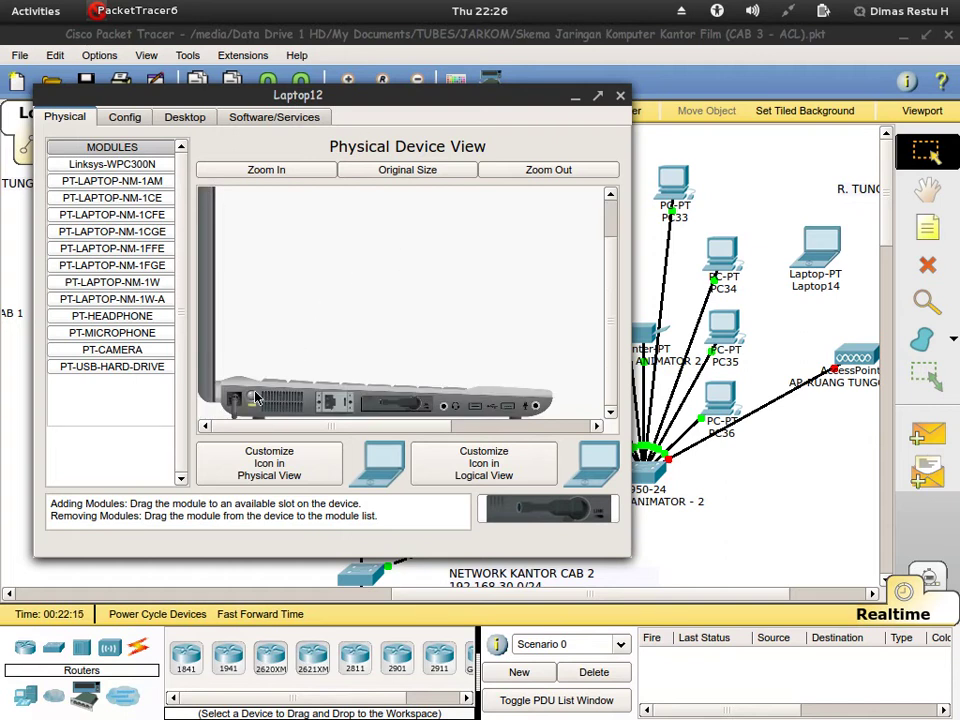
{"action": "left_click_drag", "start_coordinate": [300, 95], "coordinate": [550, 121]}
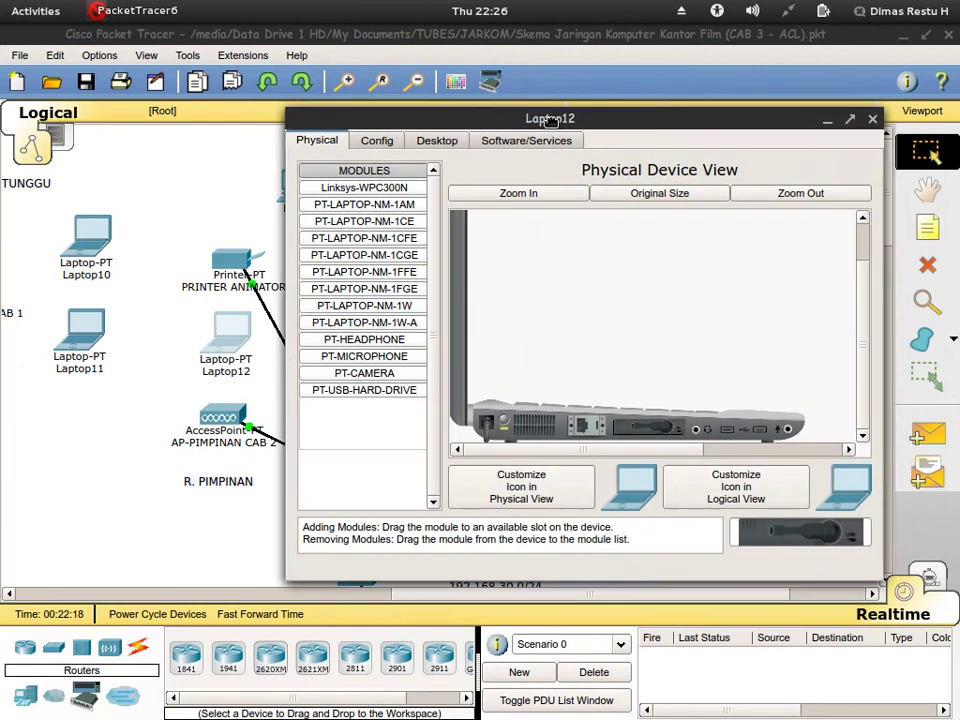
{"action": "left_click", "coordinate": [387, 144]}
{"action": "left_click", "coordinate": [436, 141]}
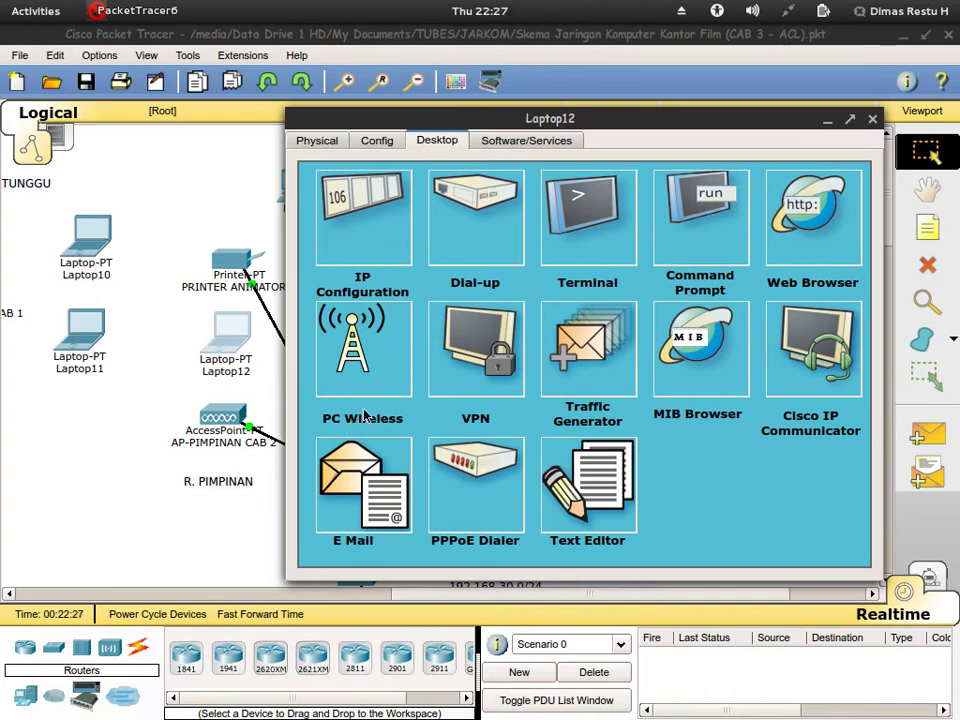
{"action": "left_click", "coordinate": [365, 365]}
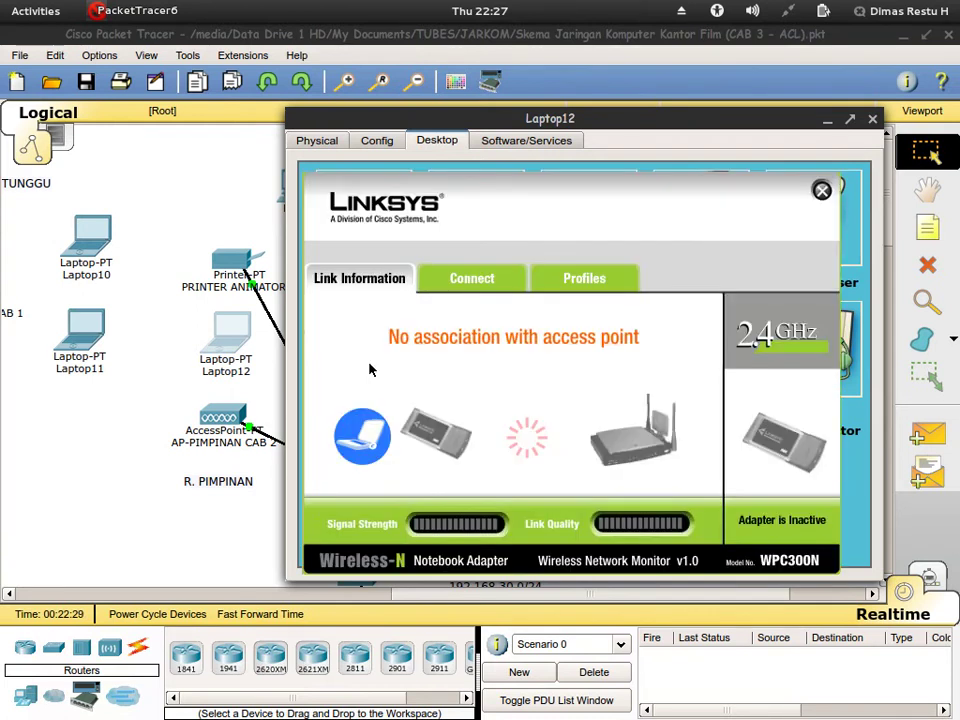
- Connect Laptop12 to the AP-PIMPINAN CAB 2 wireless network using WPA2-Personal security and the copied pre-shared key
{"action": "left_click", "coordinate": [460, 280]}
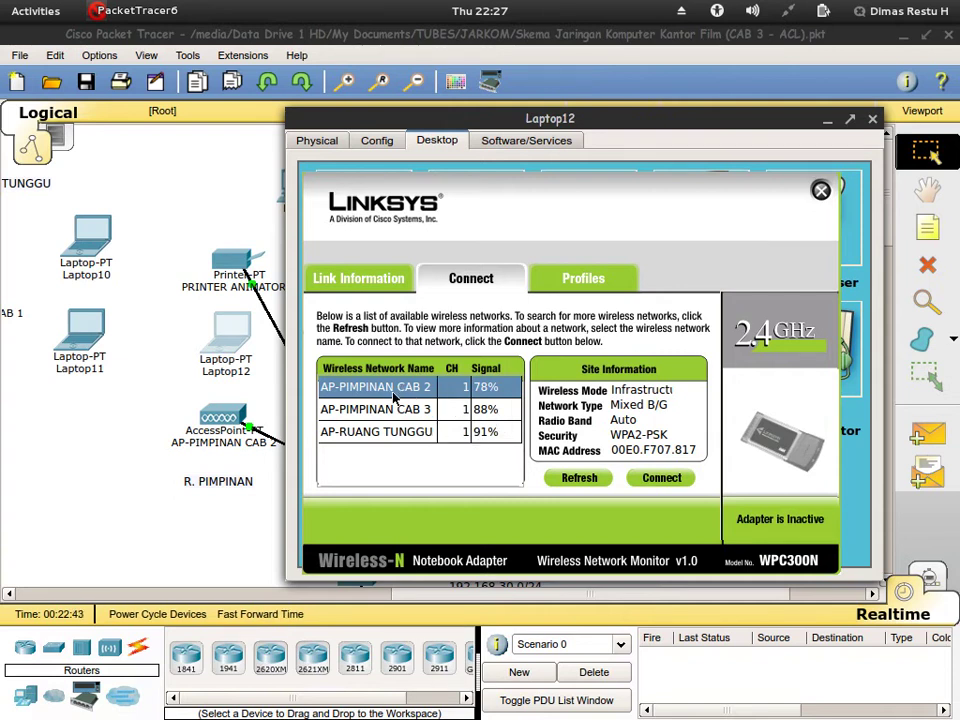
{"action": "left_click", "coordinate": [676, 479]}
{"action": "right_click", "coordinate": [440, 397]}
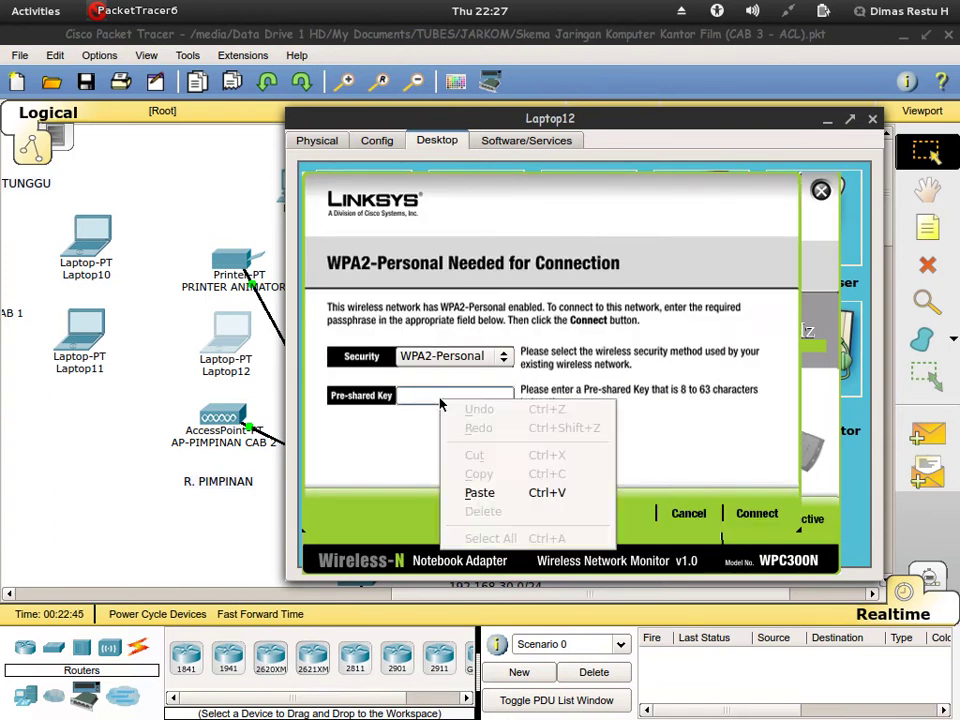
{"action": "left_click", "coordinate": [467, 491]}
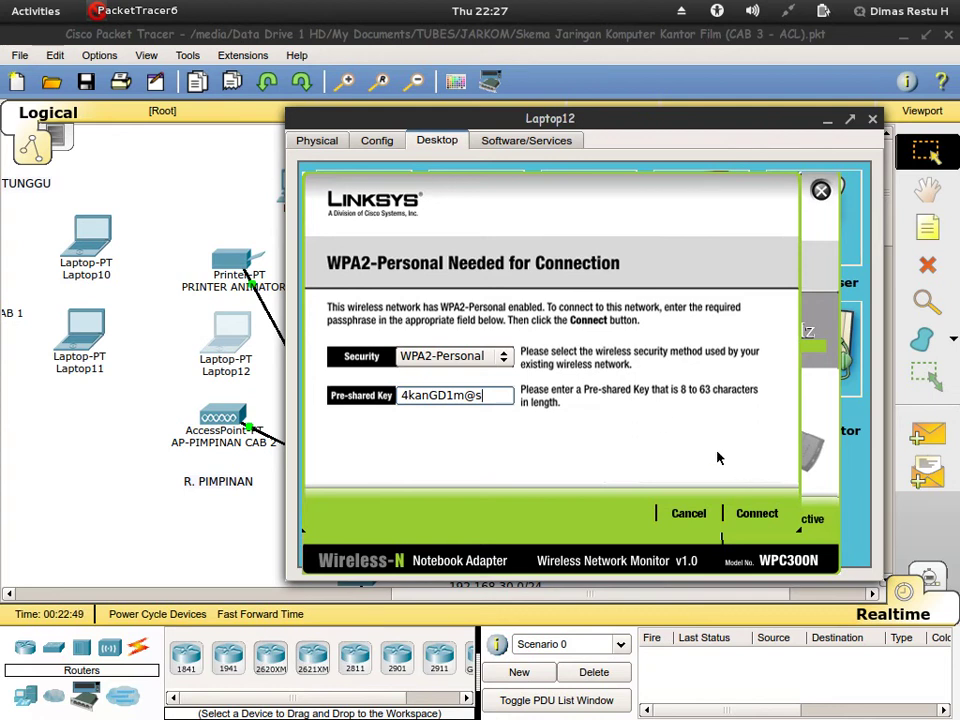
{"action": "left_click", "coordinate": [756, 516]}
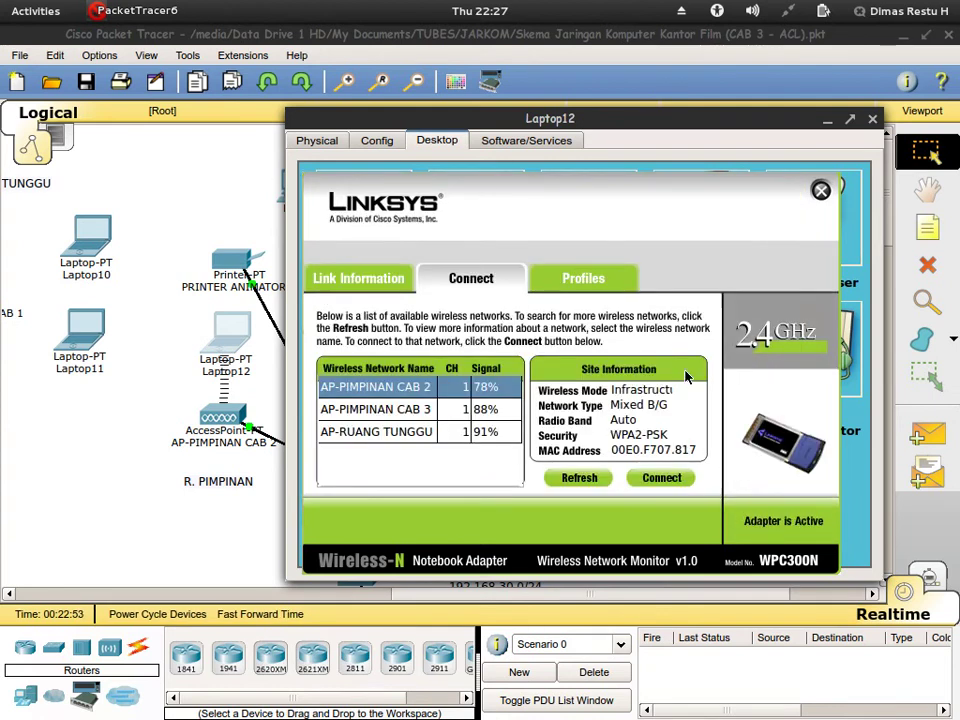
{"action": "left_click", "coordinate": [821, 191]}
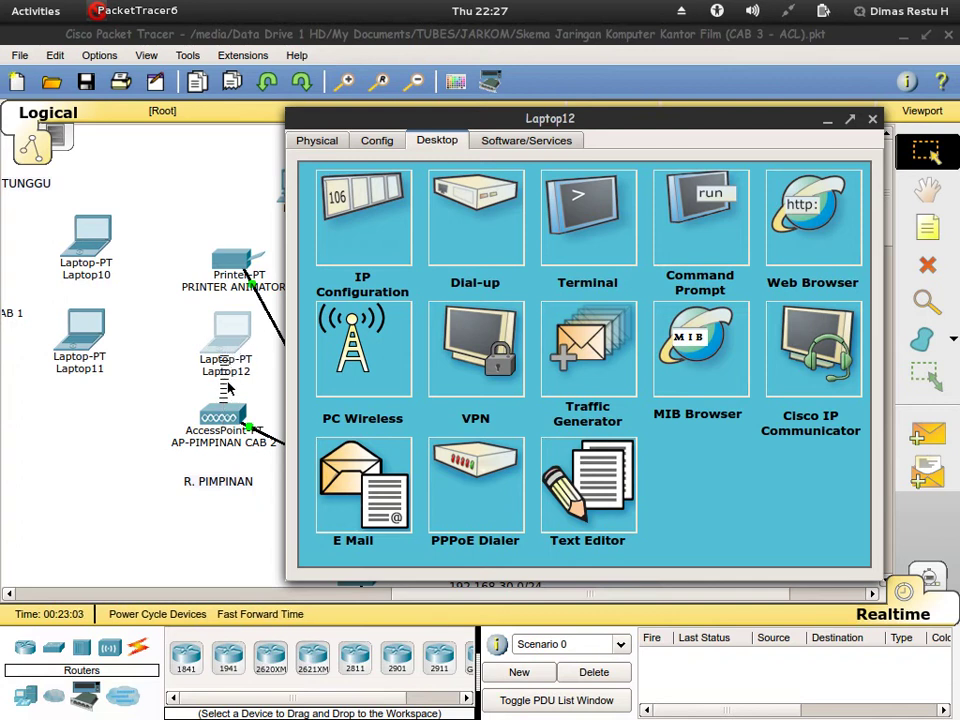
- Check the SSID, authentication and encryption settings of Laptop12's Wireless0 interface and close the laptop's window
{"action": "left_click", "coordinate": [376, 143]}
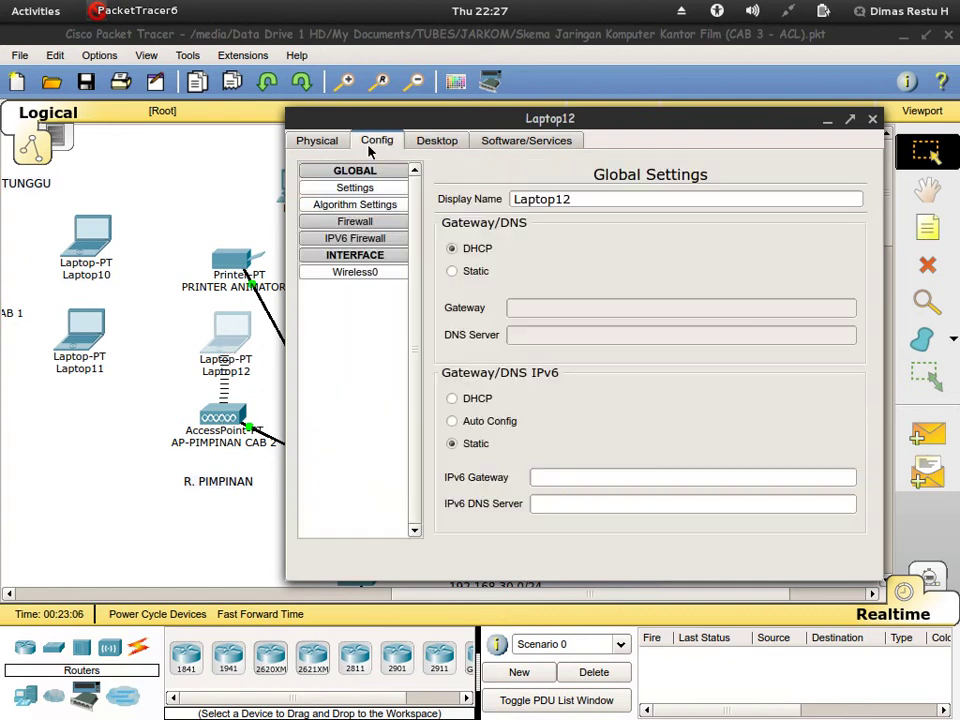
{"action": "left_click", "coordinate": [376, 272]}
{"action": "left_click_drag", "start_coordinate": [604, 532], "coordinate": [688, 531]}
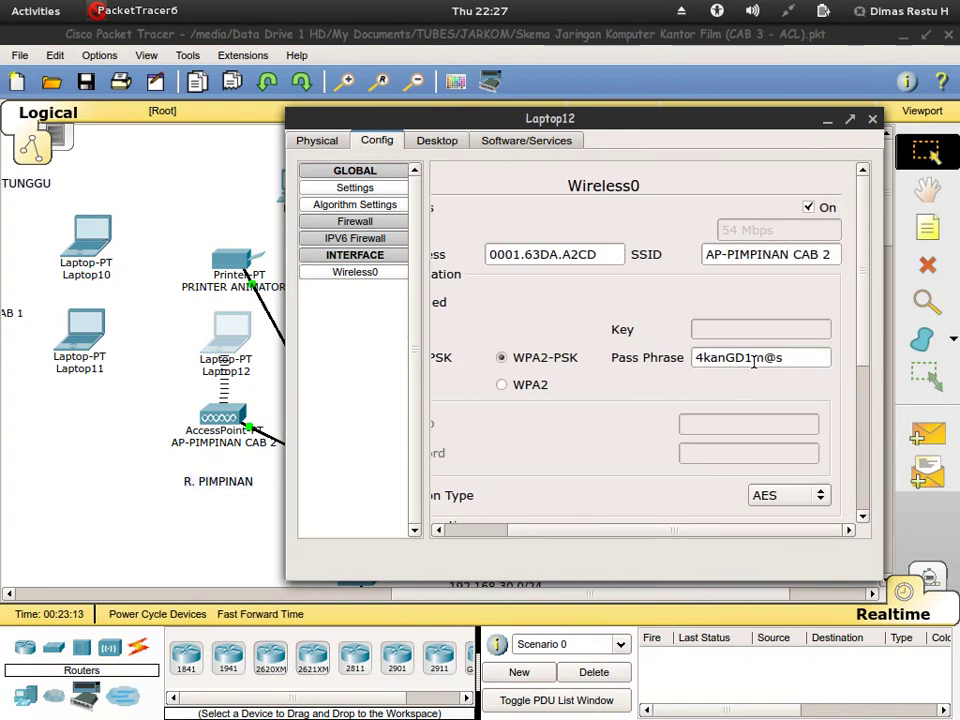
{"action": "left_click", "coordinate": [590, 531]}
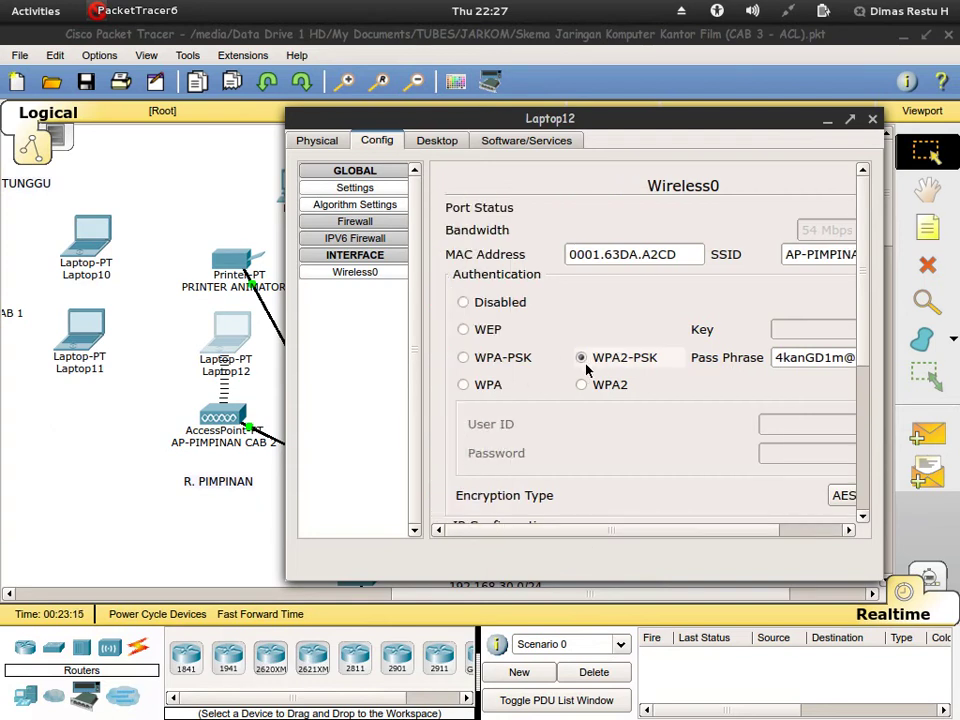
{"action": "left_click_drag", "start_coordinate": [633, 530], "coordinate": [711, 534]}
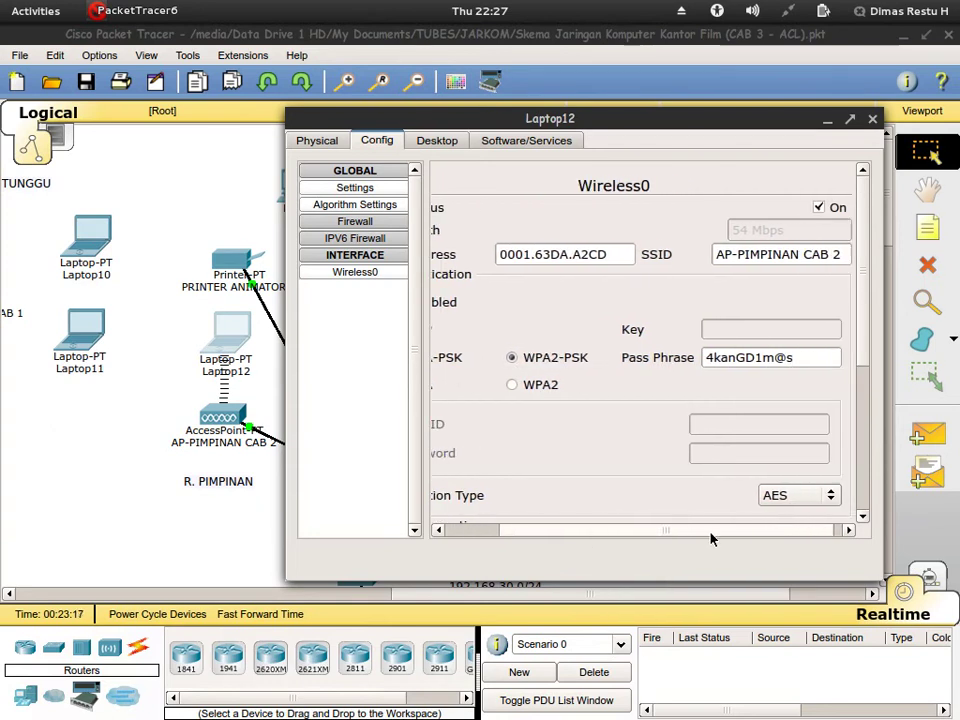
{"action": "mouse_move", "coordinate": [778, 534]}
{"action": "left_mouse_down"}
{"action": "mouse_move", "coordinate": [754, 534]}
{"action": "mouse_move", "coordinate": [784, 534]}
{"action": "left_mouse_up"}
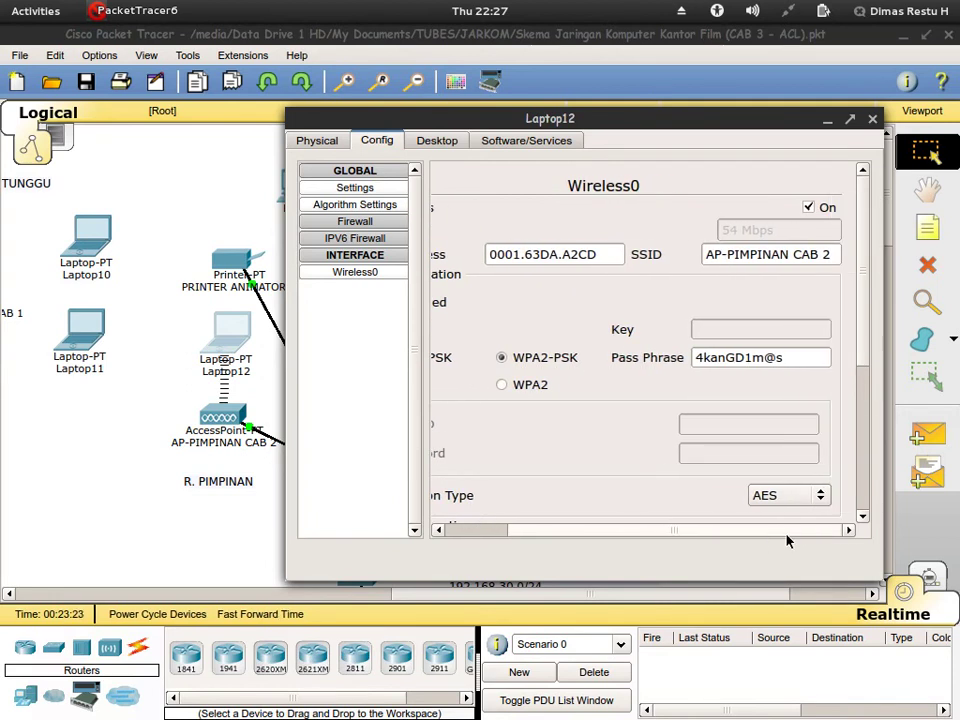
{"action": "left_click_drag", "start_coordinate": [787, 541], "coordinate": [679, 554]}
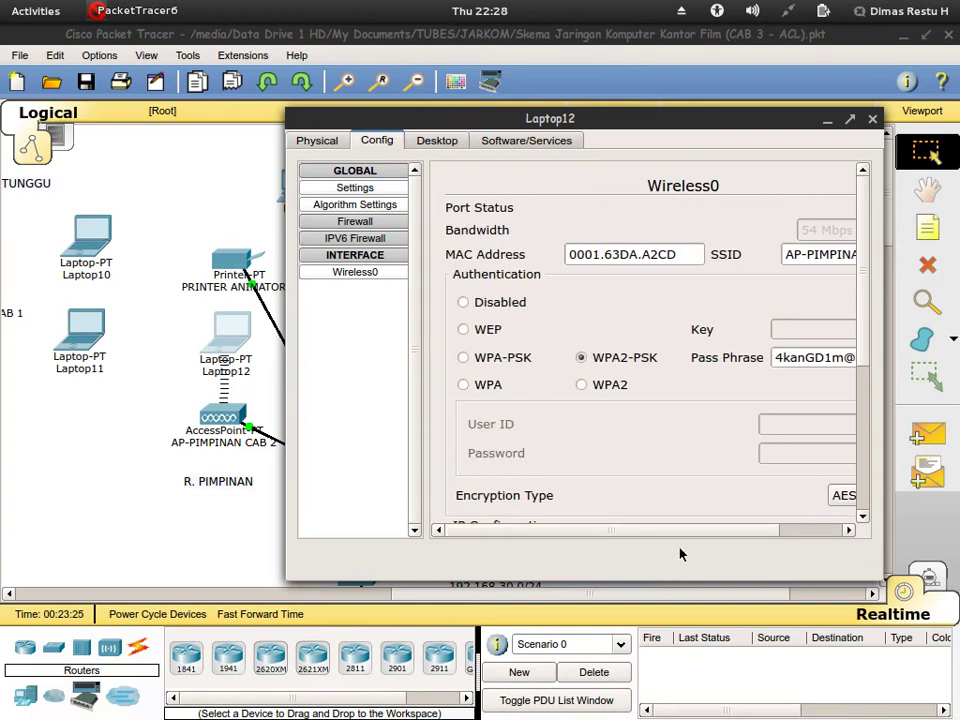
{"action": "left_click", "coordinate": [317, 140]}
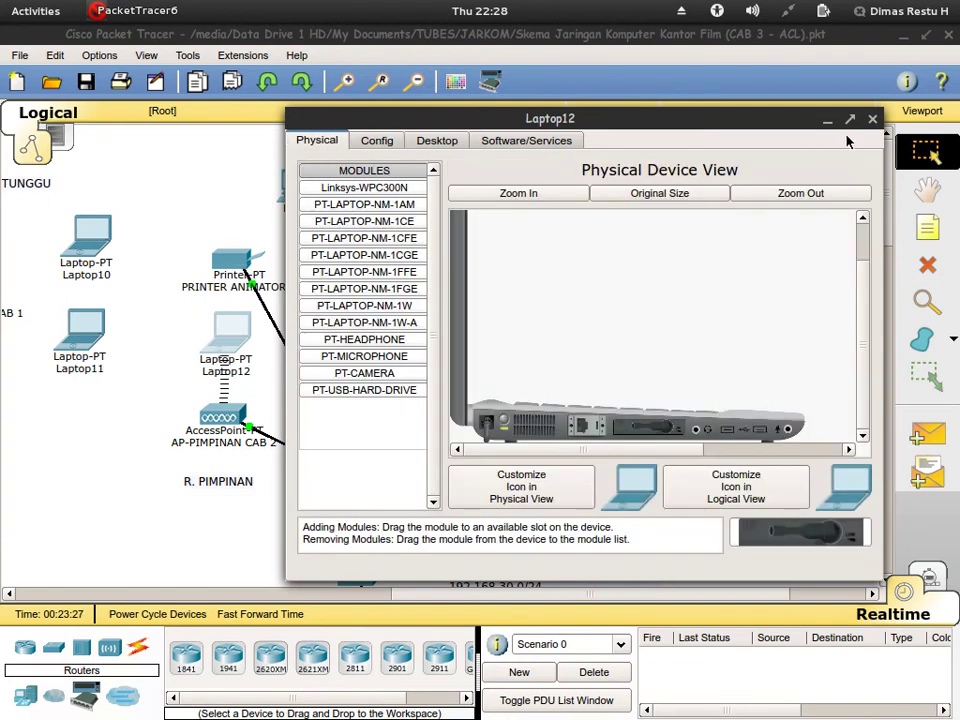
{"action": "left_click", "coordinate": [872, 120]}
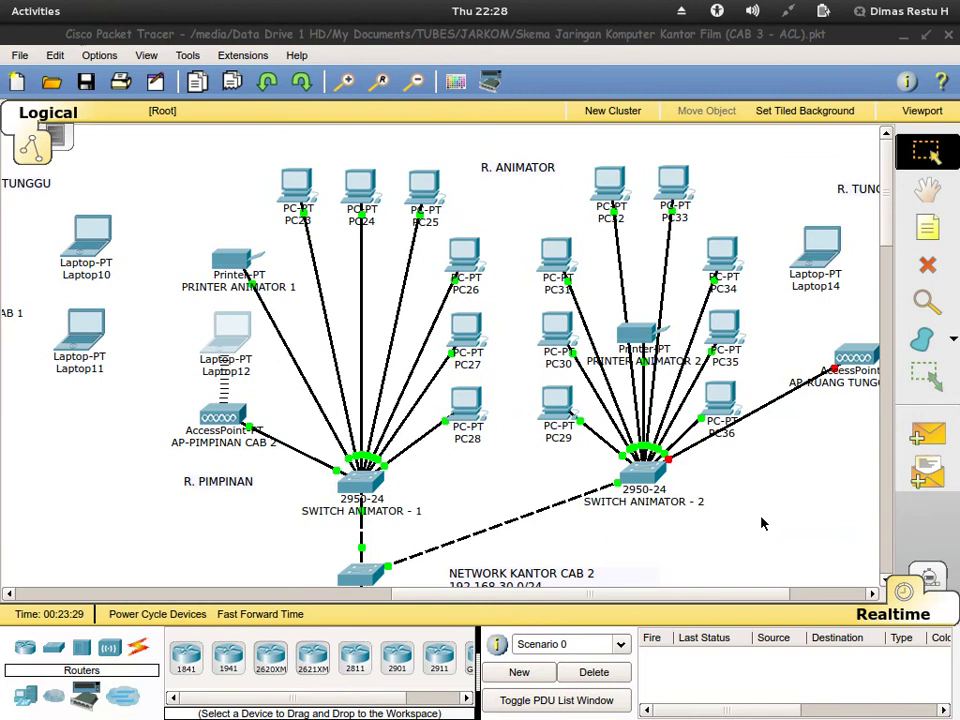
- Switch on the power of the AP-RUANG TUNGGU CAB 2 access point in R. TUNGGU
{"action": "left_click_drag", "start_coordinate": [688, 594], "coordinate": [763, 594]}
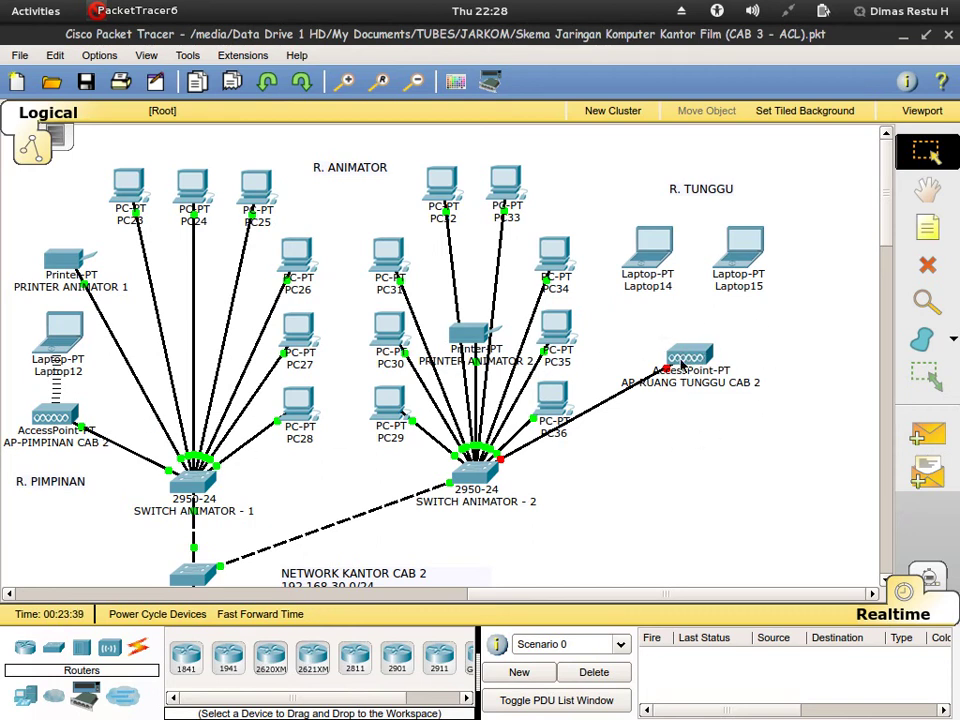
{"action": "left_click", "coordinate": [700, 362]}
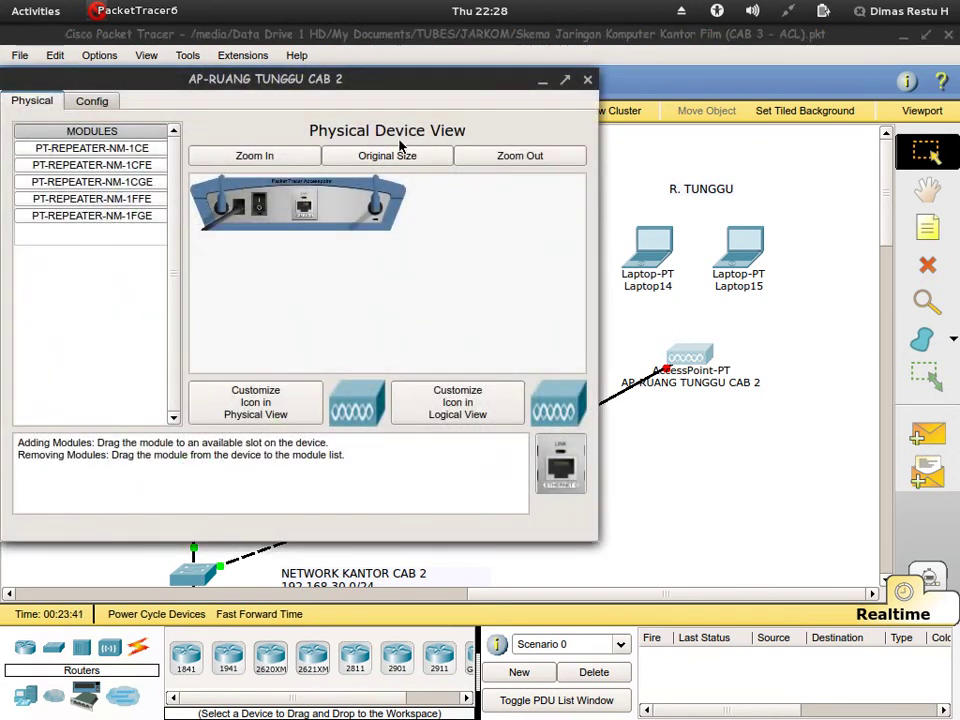
{"action": "left_click_drag", "start_coordinate": [348, 88], "coordinate": [478, 512]}
{"action": "left_click", "coordinate": [277, 240]}
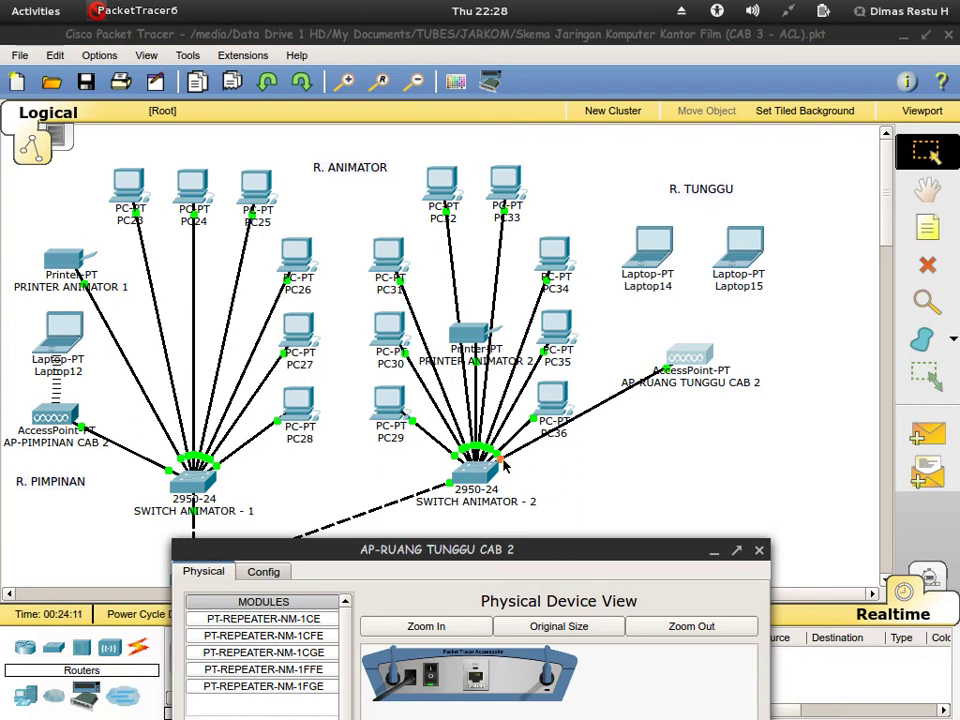
{"action": "left_click", "coordinate": [558, 482]}
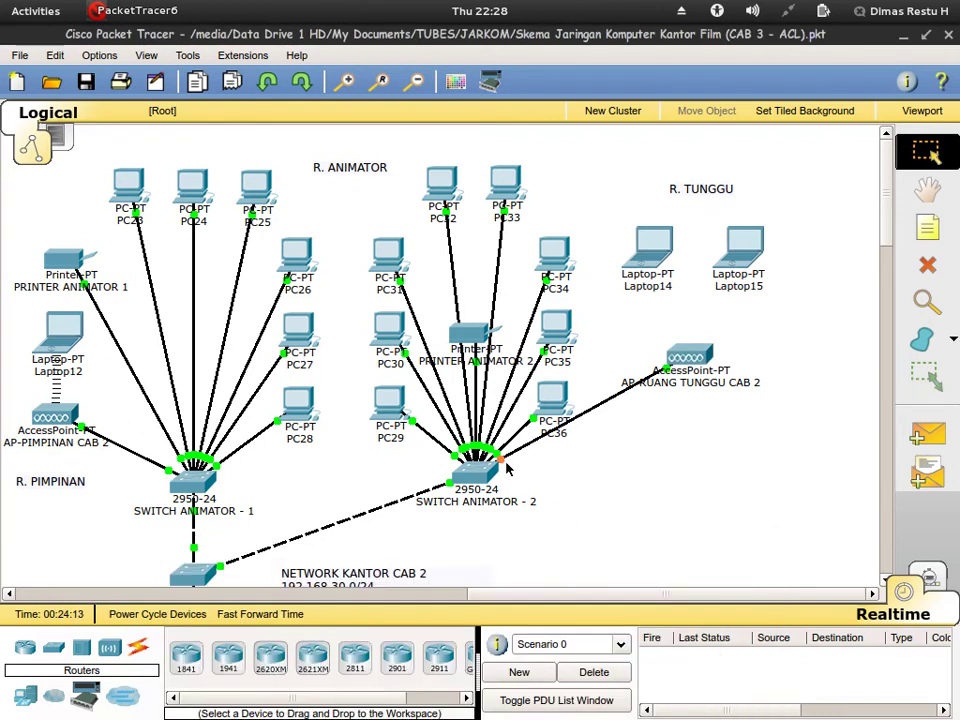
- Set Port 0 of AP-RUANG TUNGGU CAB 2 to automatic bandwidth and automatic duplex
{"action": "mouse_move", "coordinate": [506, 466]}
{"action": "mouse_move", "coordinate": [2, 5]}
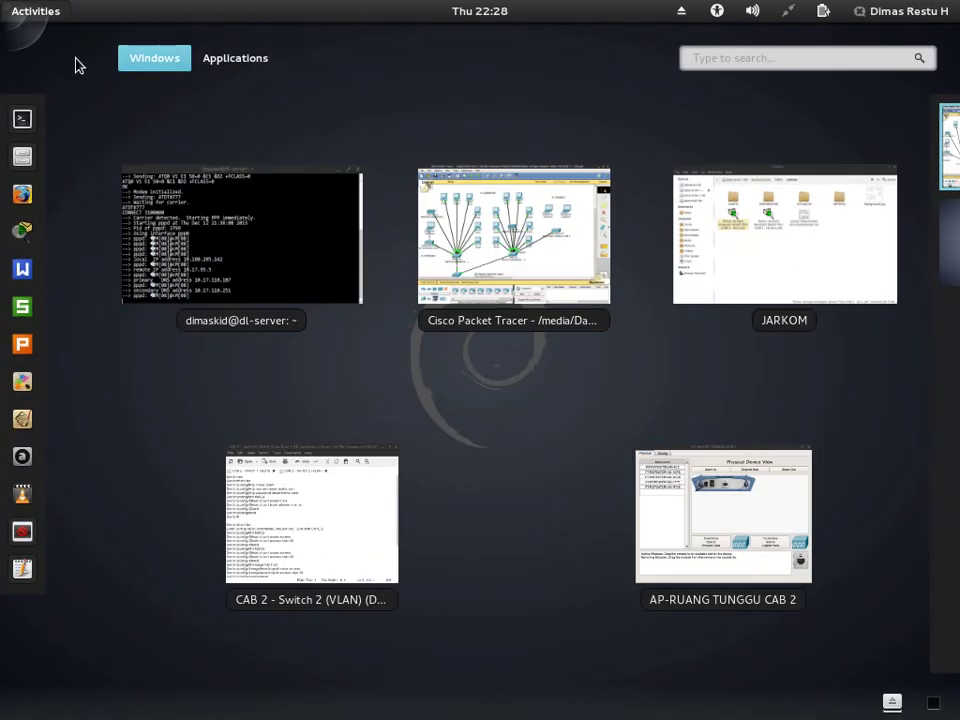
{"action": "left_click", "coordinate": [658, 463]}
{"action": "left_click_drag", "start_coordinate": [560, 550], "coordinate": [423, 105]}
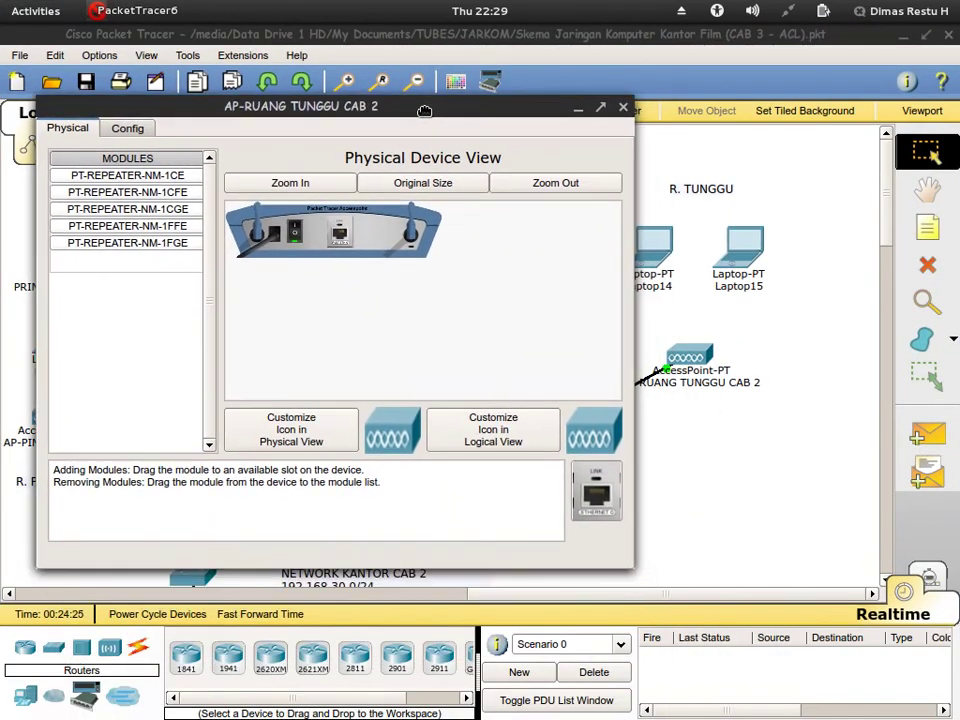
{"action": "left_click", "coordinate": [128, 126]}
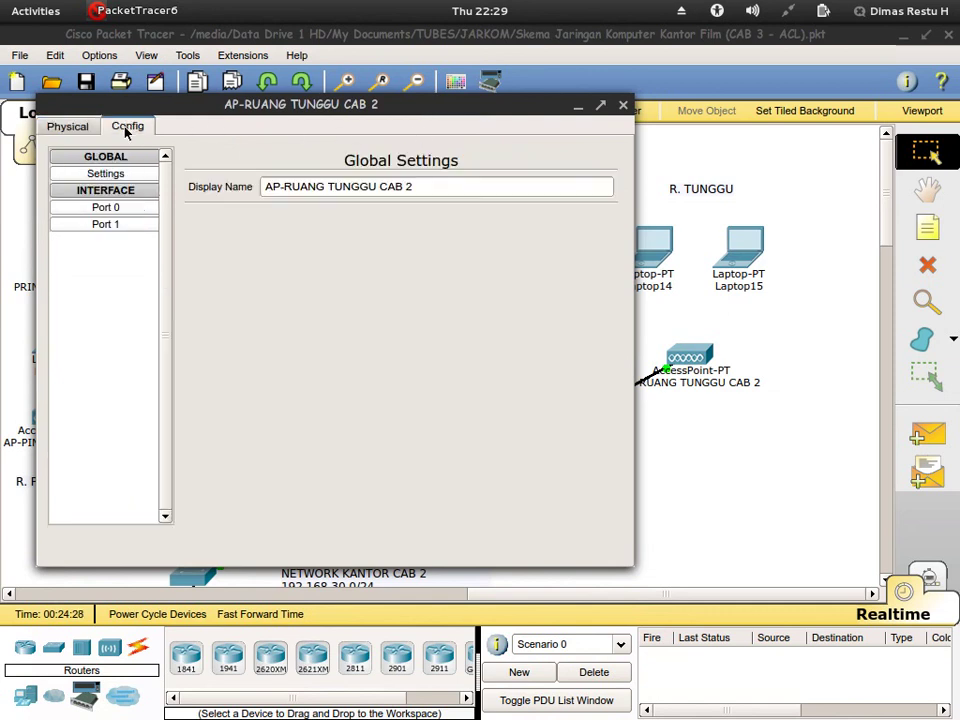
{"action": "left_click", "coordinate": [116, 212]}
{"action": "left_click", "coordinate": [582, 316]}
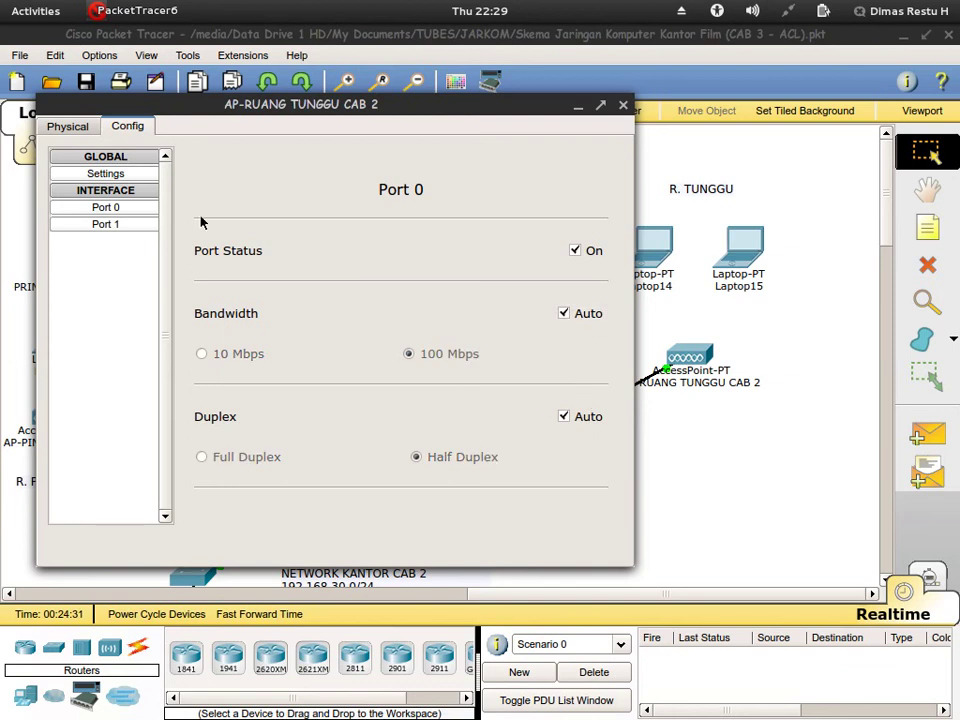
- Set the SSID on Port 1 of AP-RUANG TUNGGU CAB 2 to AP-RUANG TUNGGU CAB 2
{"action": "left_click", "coordinate": [84, 225]}
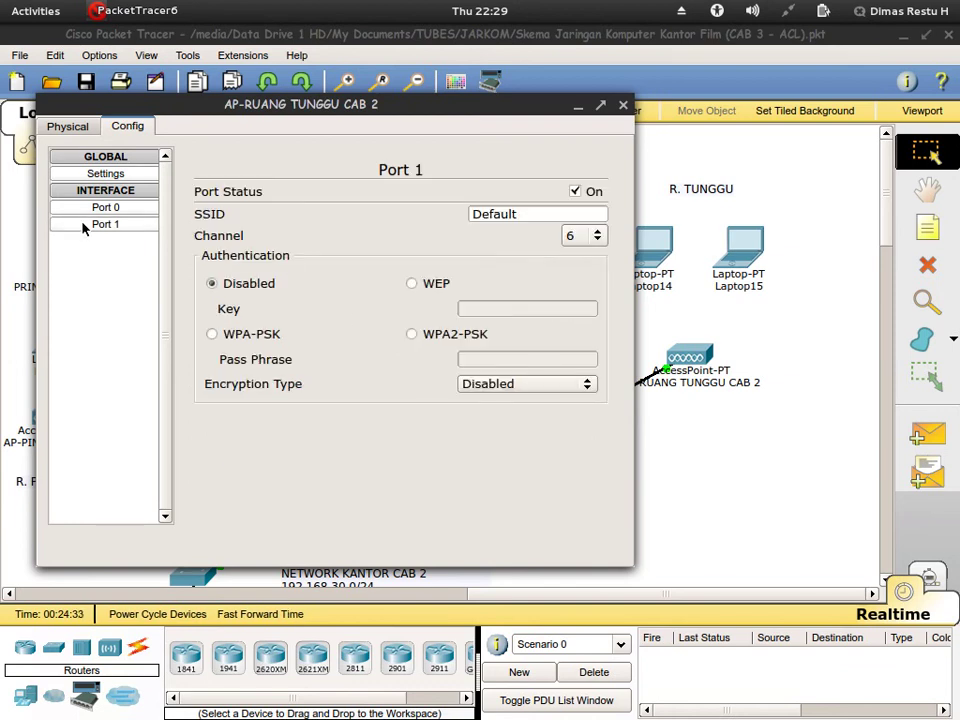
{"action": "left_click_drag", "start_coordinate": [591, 216], "coordinate": [418, 201]}
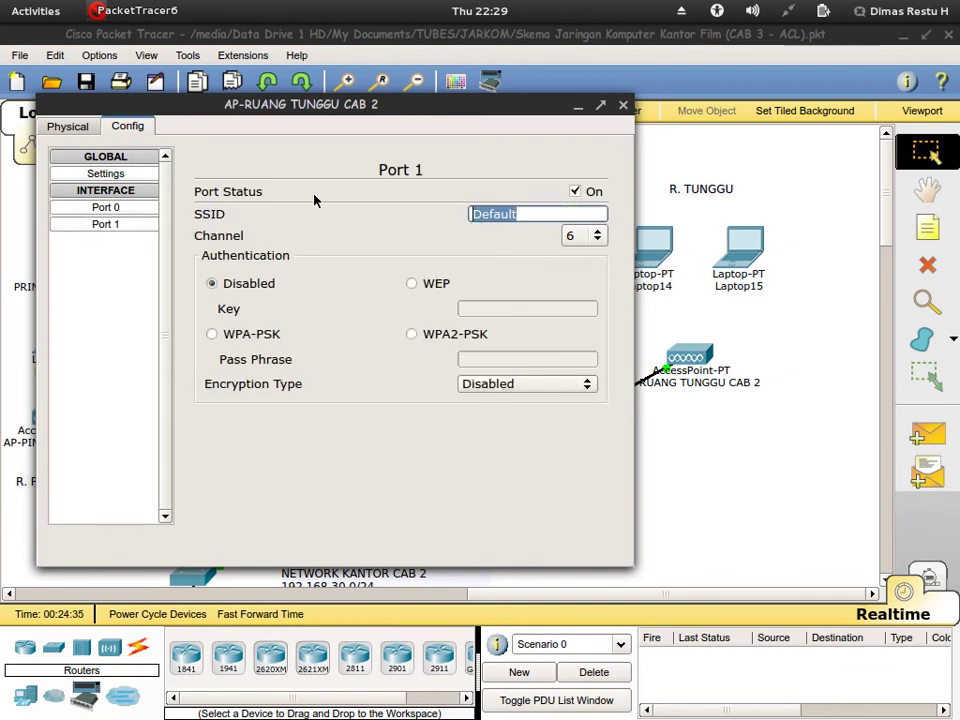
{"action": "type", "text": "AP"}
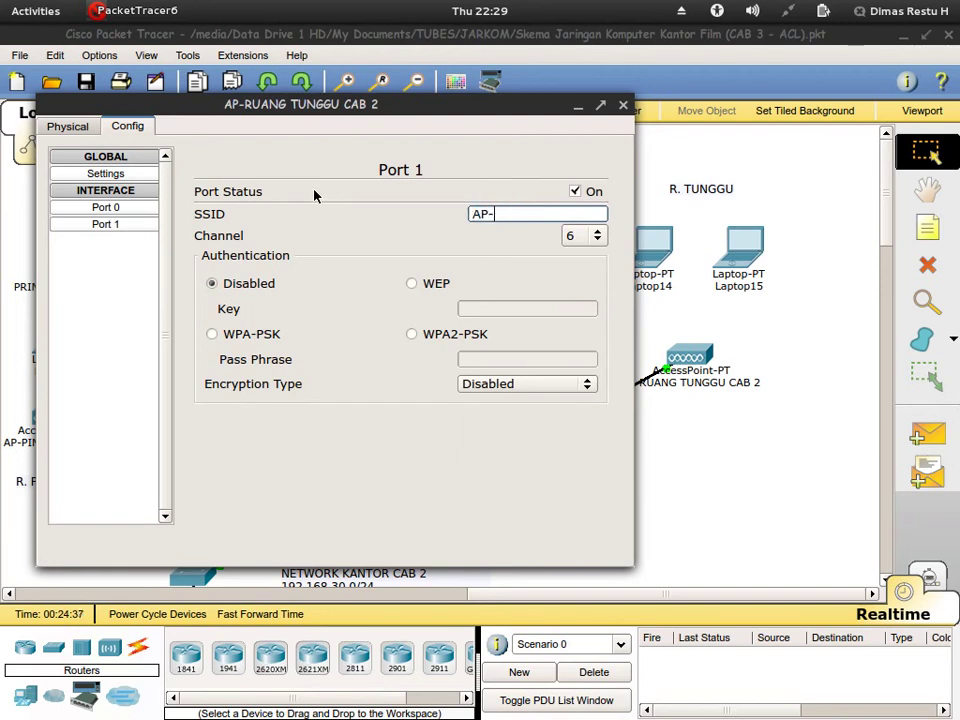
{"action": "type", "text": "-RAUN"}
{"action": "key", "text": "BackSpace"}
{"action": "key", "text": "BackSpace"}
{"action": "type", "text": "UANG TUNGGU CAB 2"}
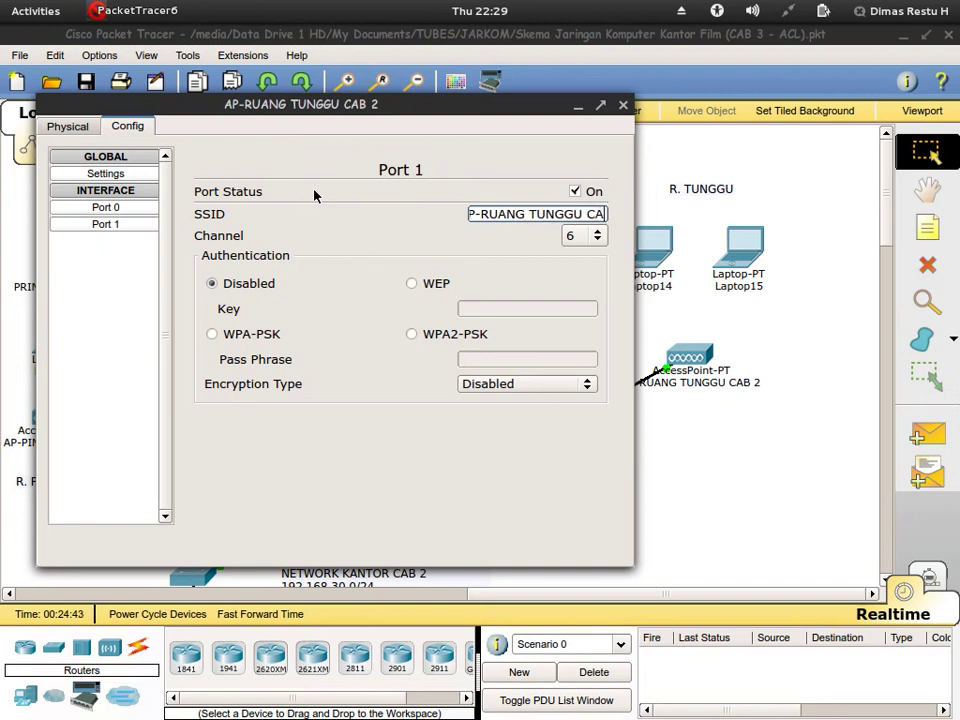